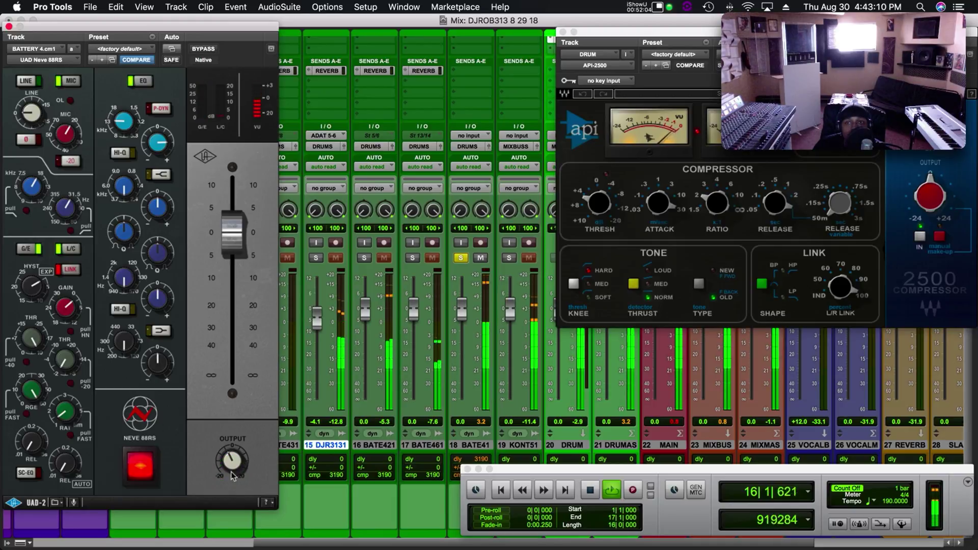
Compare the kick track's sound with the Neve 88RS bypassed and active, and close the plug-in window
{"action": "left_click", "coordinate": [614, 283]}
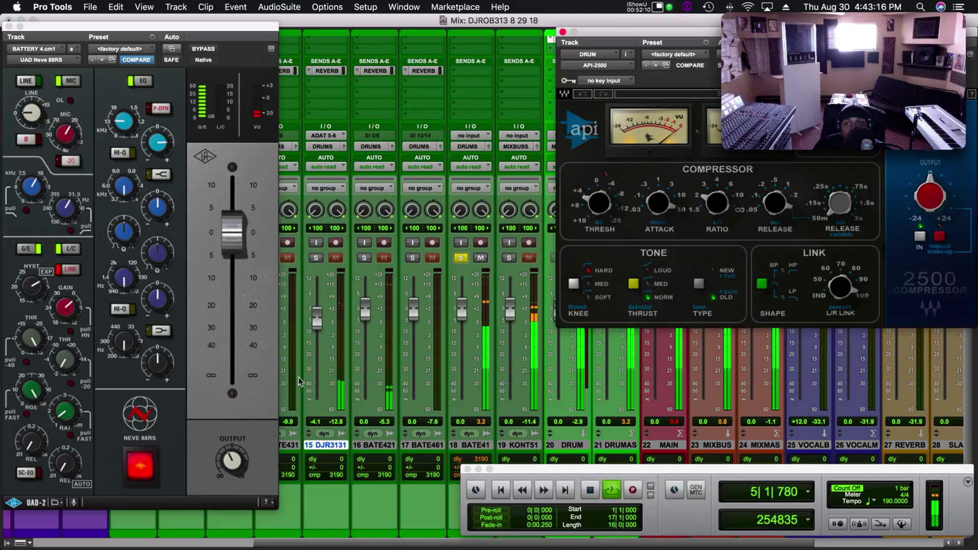
{"action": "left_click", "coordinate": [232, 468]}
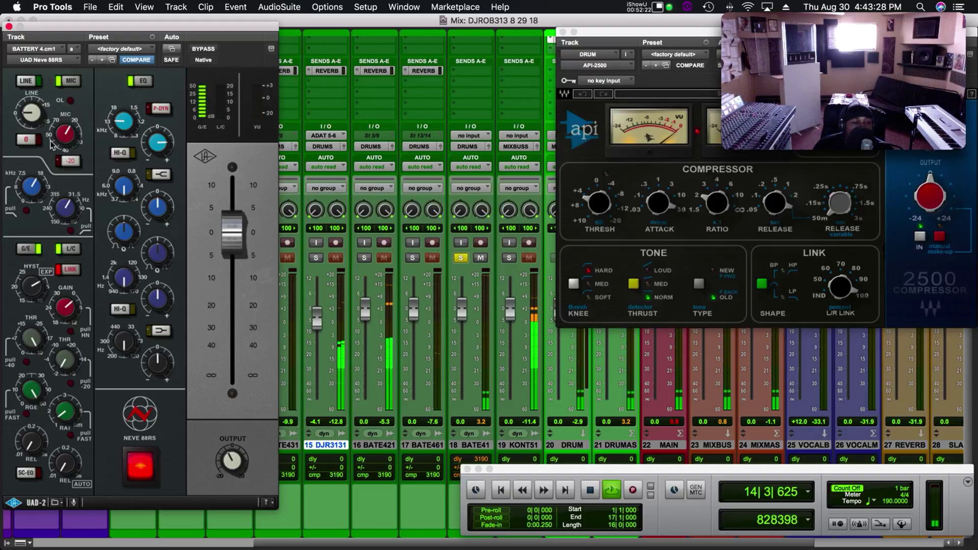
{"action": "left_click", "coordinate": [206, 49]}
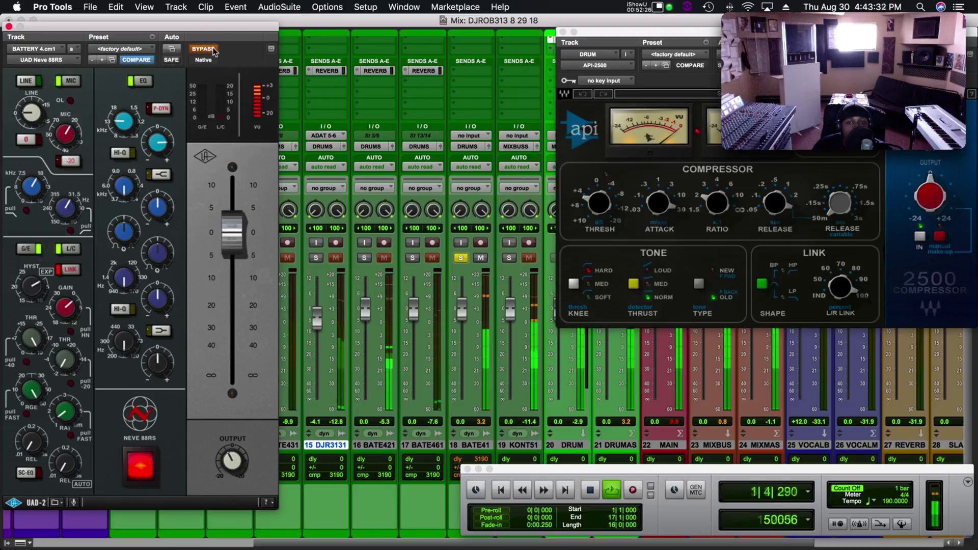
{"action": "left_click", "coordinate": [210, 49]}
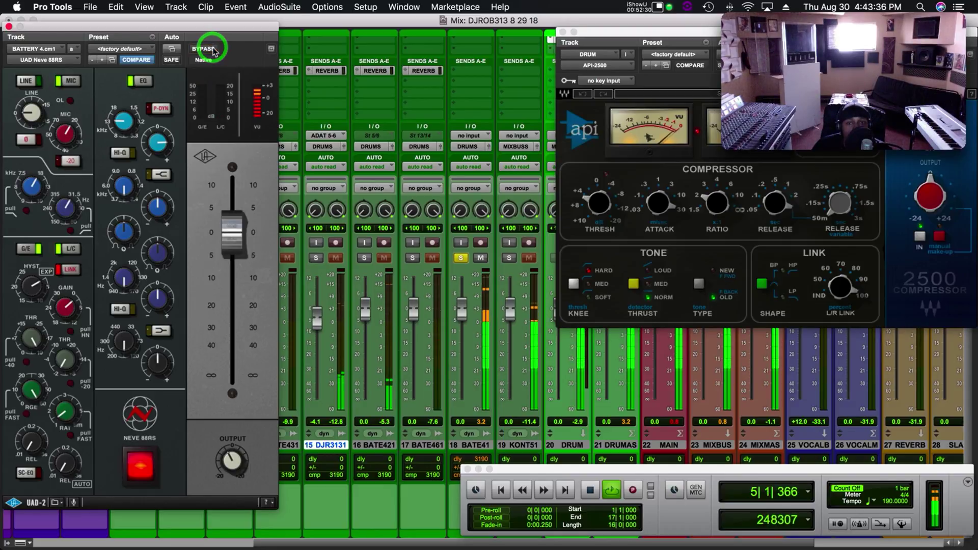
{"action": "left_click", "coordinate": [9, 26]}
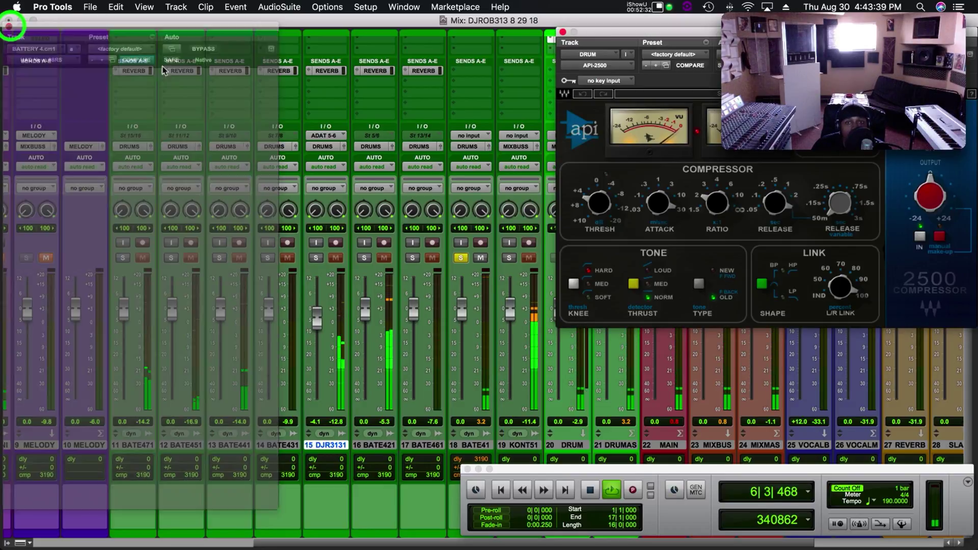
Open the LinEQ Lowband insert on the BATTERY 4.cm1 kick track and move its window clear of the API-2500
{"action": "scroll", "coordinate": [479, 96], "scroll_direction": "up", "scroll_amount": 5}
{"action": "left_click", "coordinate": [478, 95]}
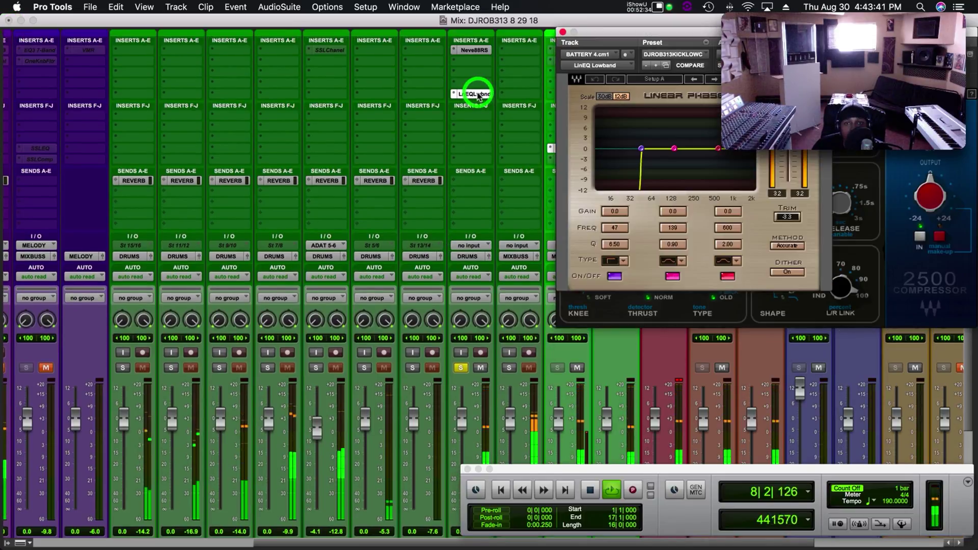
{"action": "left_click_drag", "start_coordinate": [637, 31], "coordinate": [134, 50]}
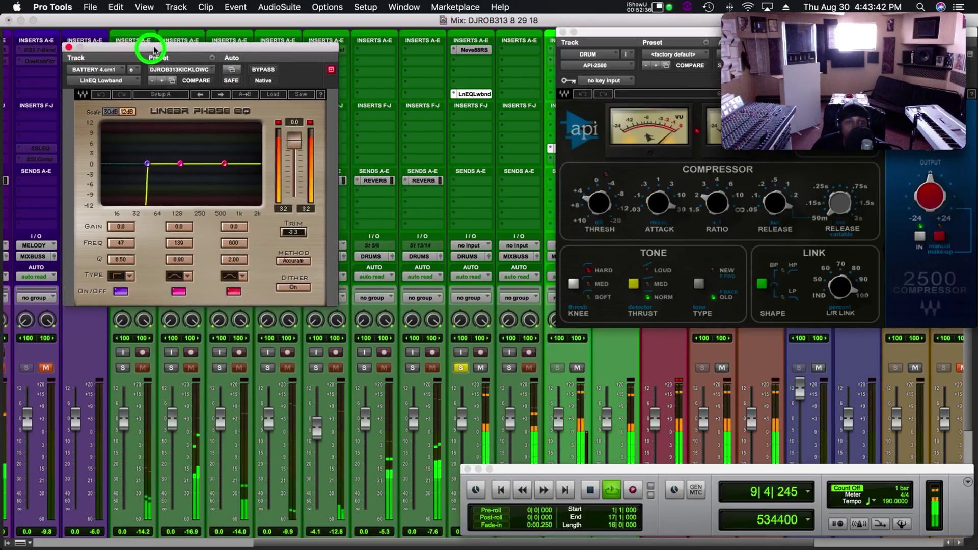
Try the first EQ band's low cut at 59 Hz with a gentle Q of 0.26 and audition it
{"action": "left_click", "coordinate": [118, 246]}
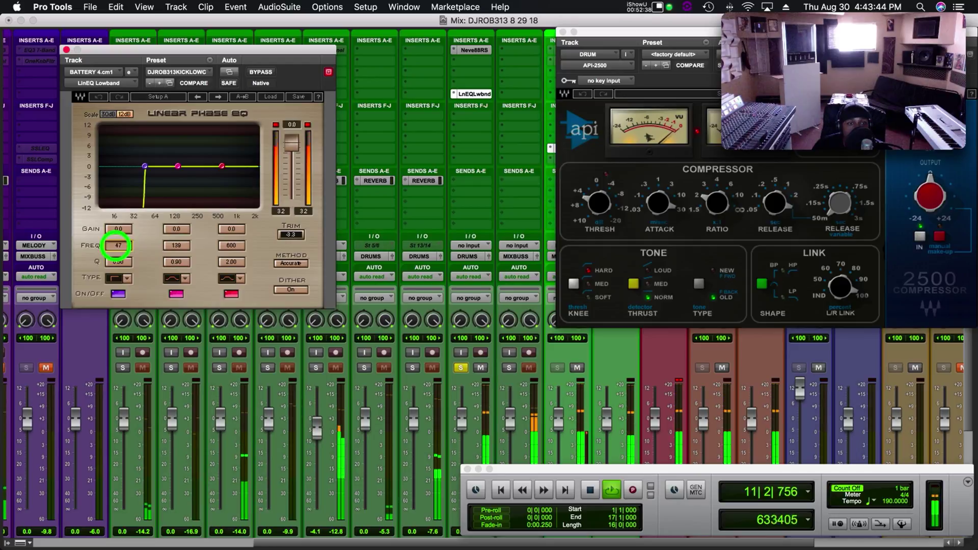
{"action": "left_click_drag", "start_coordinate": [121, 246], "coordinate": [434, 282]}
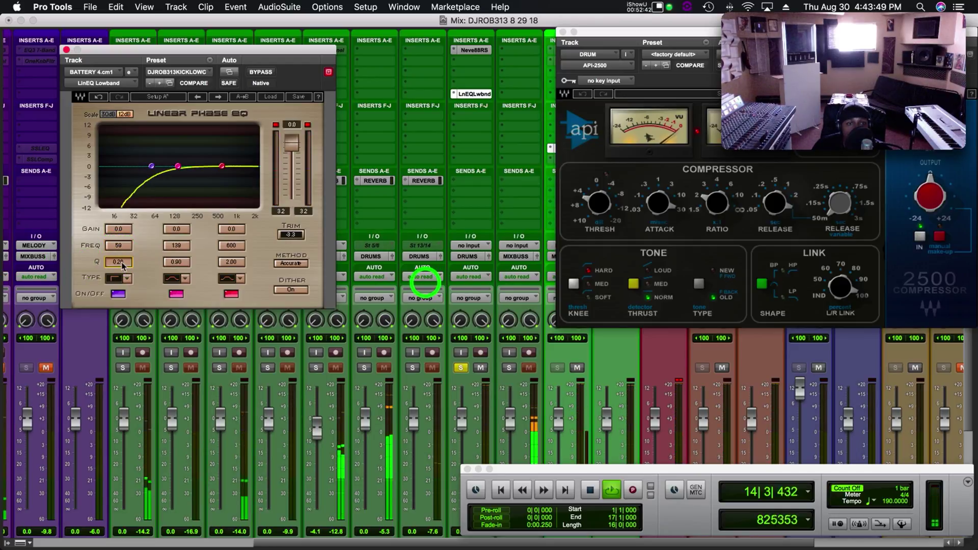
{"action": "left_click_drag", "start_coordinate": [120, 261], "coordinate": [172, 280]}
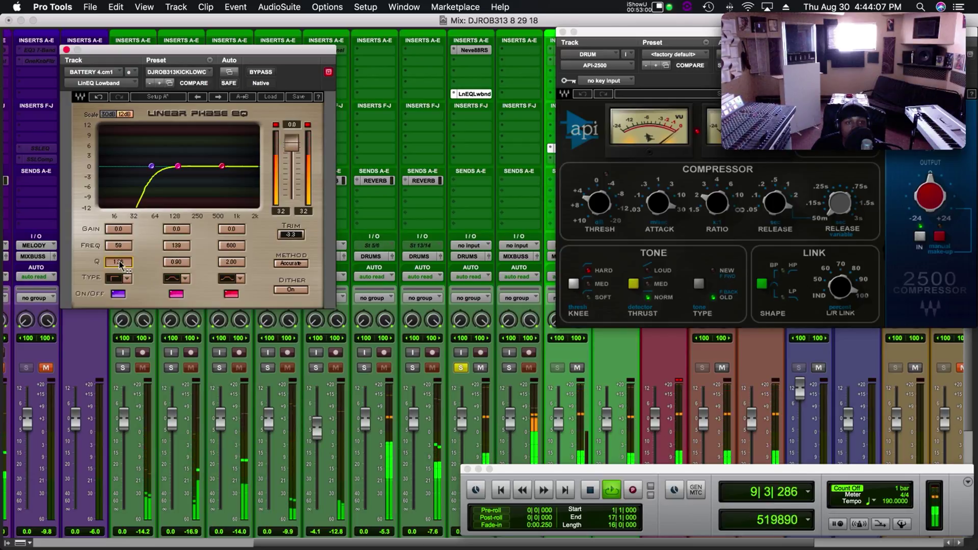
{"action": "key", "text": "space"}
{"action": "left_click_drag", "start_coordinate": [119, 262], "coordinate": [441, 280]}
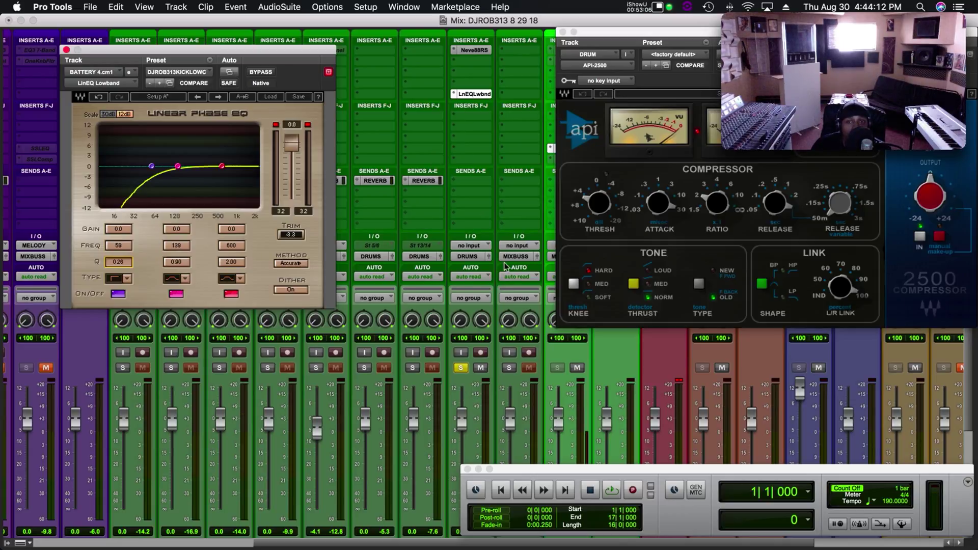
{"action": "key", "text": "space"}
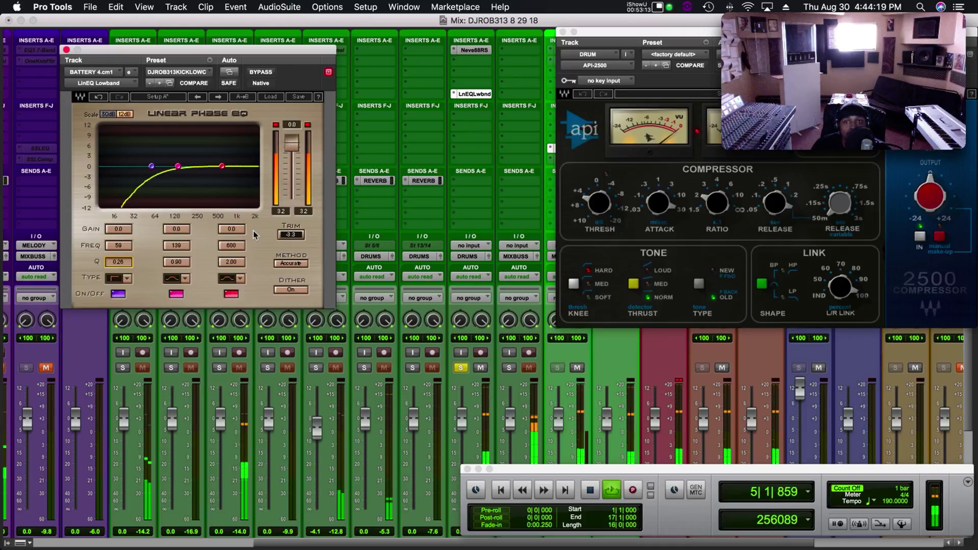
Set the first EQ band's frequency to 47 Hz and Q to 6.48, audition the kick, and close the equalizer
{"action": "key", "text": "space"}
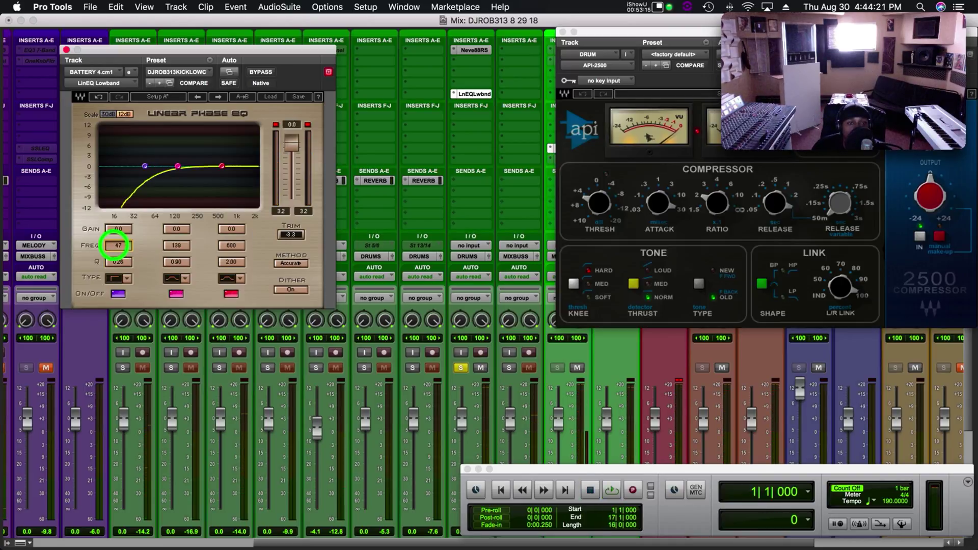
{"action": "left_click_drag", "start_coordinate": [121, 260], "coordinate": [170, 266]}
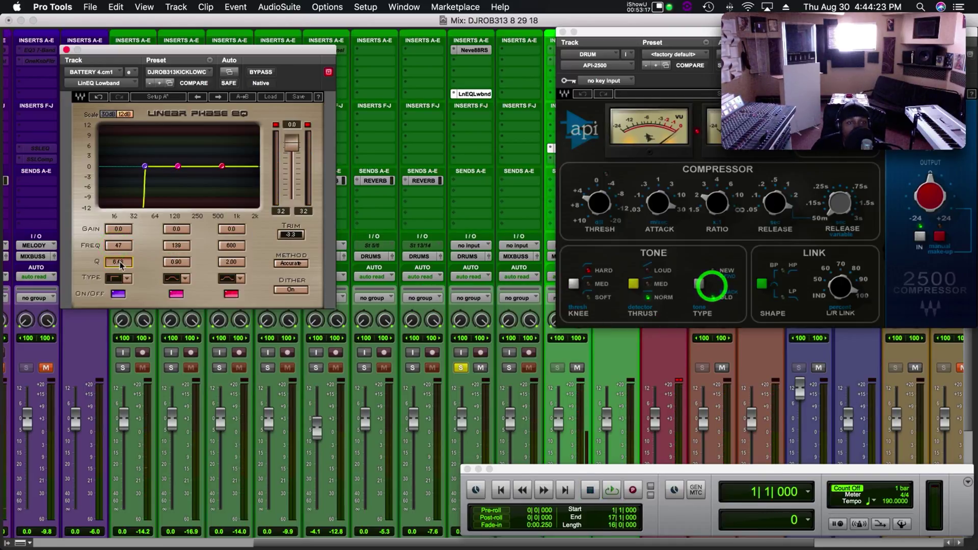
{"action": "key", "text": "space"}
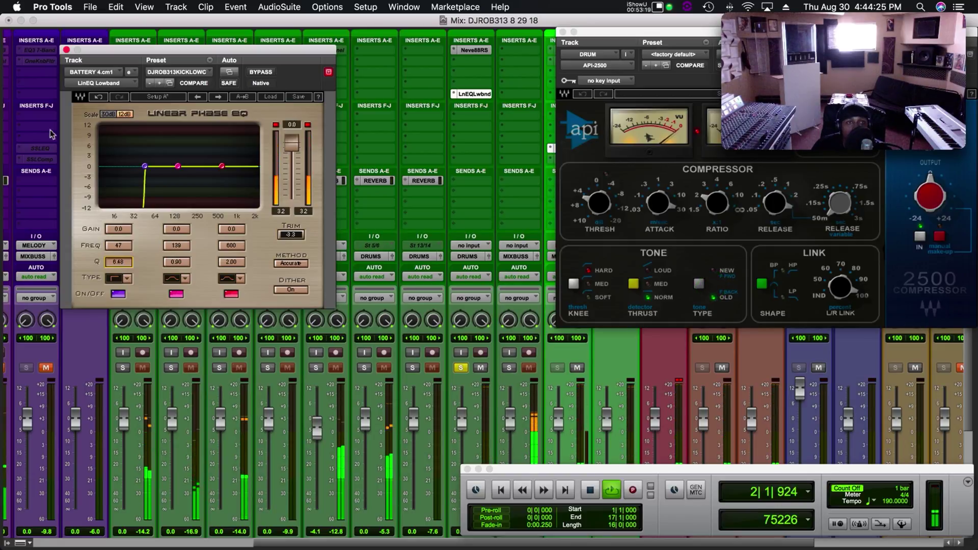
{"action": "left_click", "coordinate": [67, 49]}
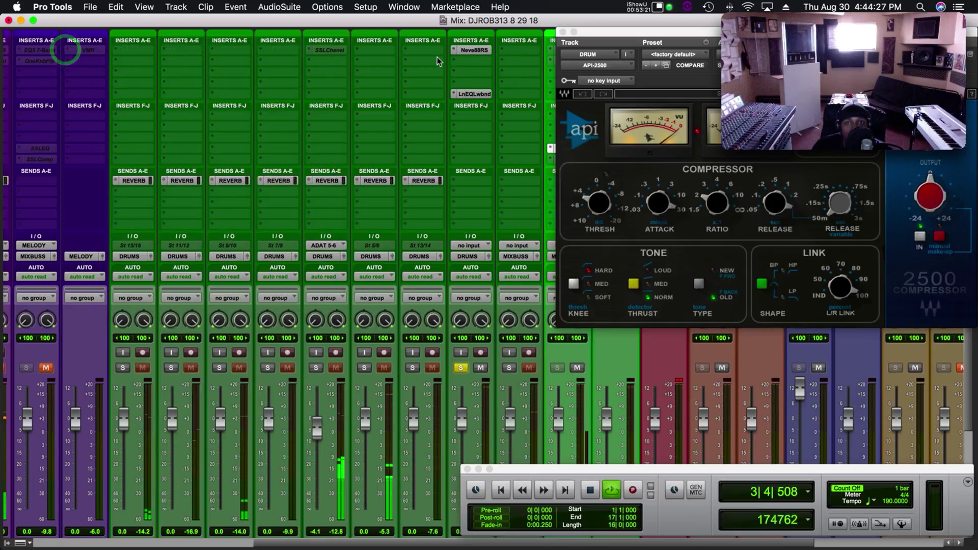
Engage the low-frequency cut filter on the kick track's Neve 88RS, then stop playback and close the plug-in
{"action": "left_click", "coordinate": [473, 49]}
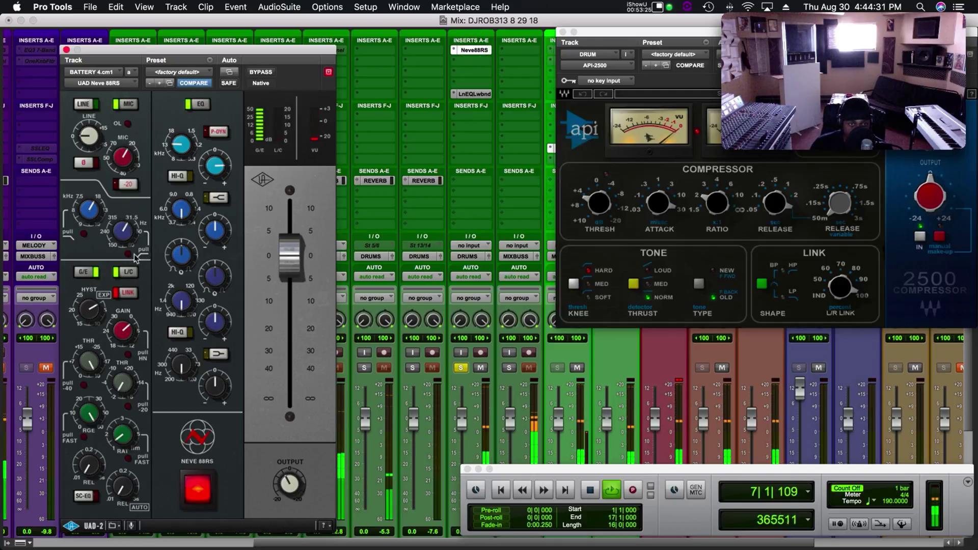
{"action": "mouse_move", "coordinate": [125, 245]}
{"action": "left_mouse_down"}
{"action": "mouse_move", "coordinate": [124, 183]}
{"action": "mouse_move", "coordinate": [128, 247]}
{"action": "left_mouse_up"}
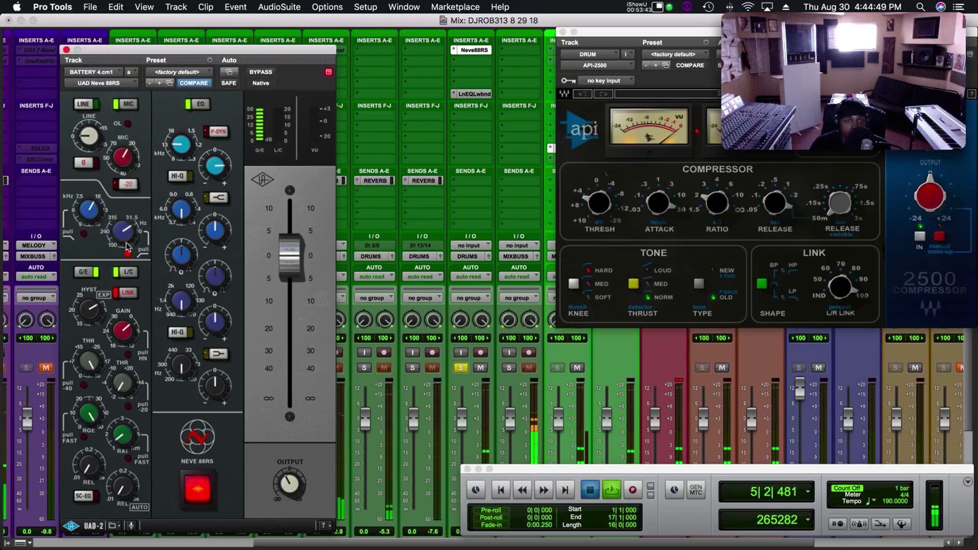
{"action": "key", "text": "space"}
{"action": "left_click", "coordinate": [67, 50]}
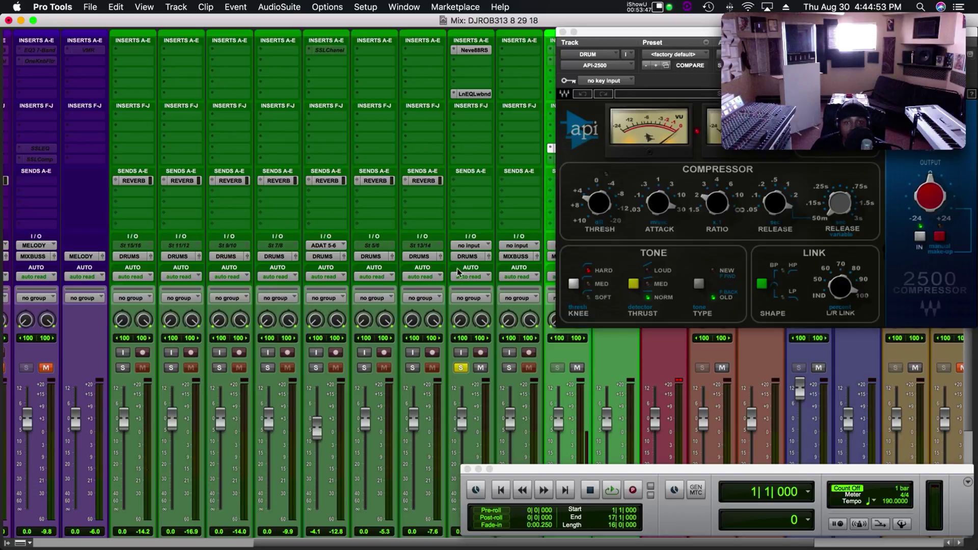
Unsolo the kick track and check the full mix during playback in the MAIN track's PAZ Analyzer
{"action": "left_click", "coordinate": [462, 368]}
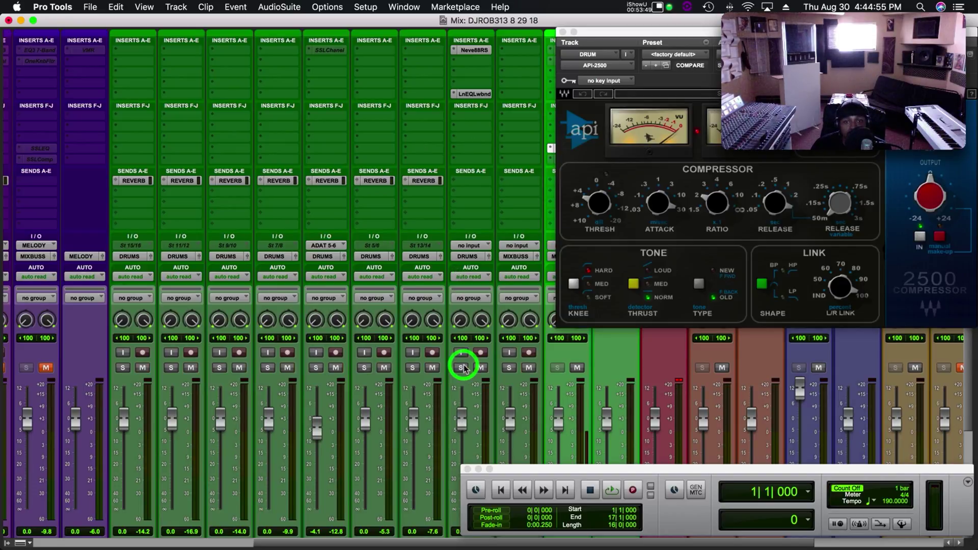
{"action": "key", "text": "space"}
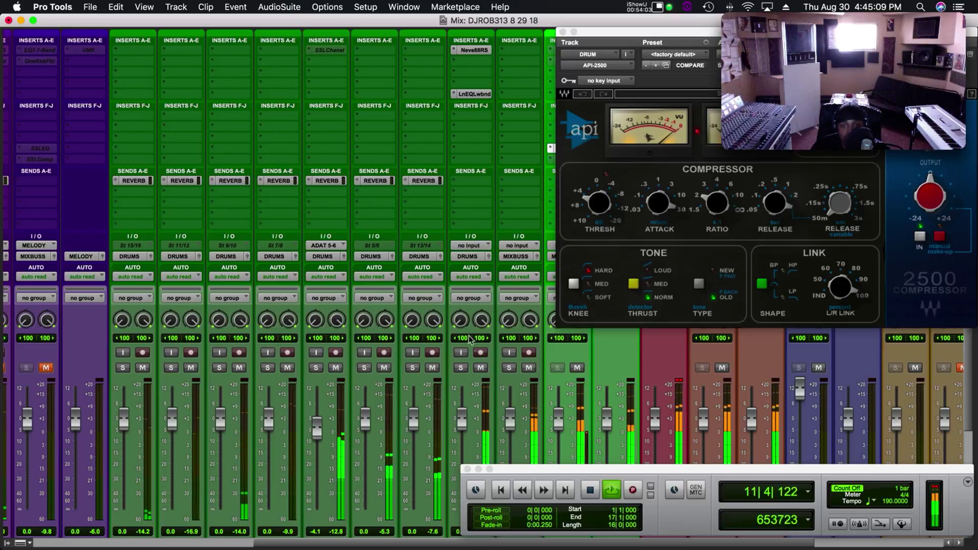
{"action": "scroll", "coordinate": [419, 257], "scroll_direction": "right", "scroll_amount": 3}
{"action": "left_click", "coordinate": [519, 160]}
{"action": "left_click", "coordinate": [282, 97]}
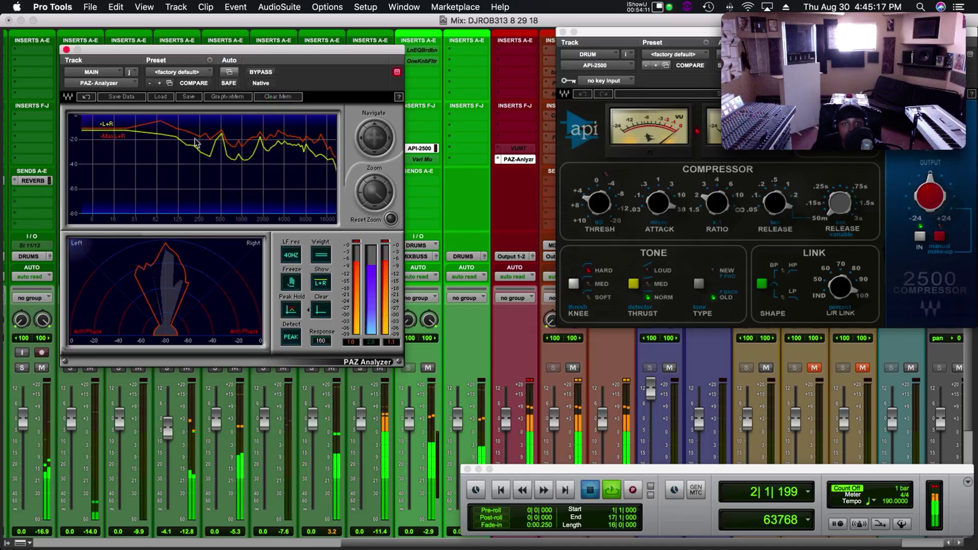
{"action": "key", "text": "space"}
{"action": "left_click", "coordinate": [66, 50]}
Commit the kick track up to its LinEQ Lowband insert, rendering offline and hiding and deactivating the source track
{"action": "scroll", "coordinate": [281, 117], "scroll_direction": "left", "scroll_amount": 5}
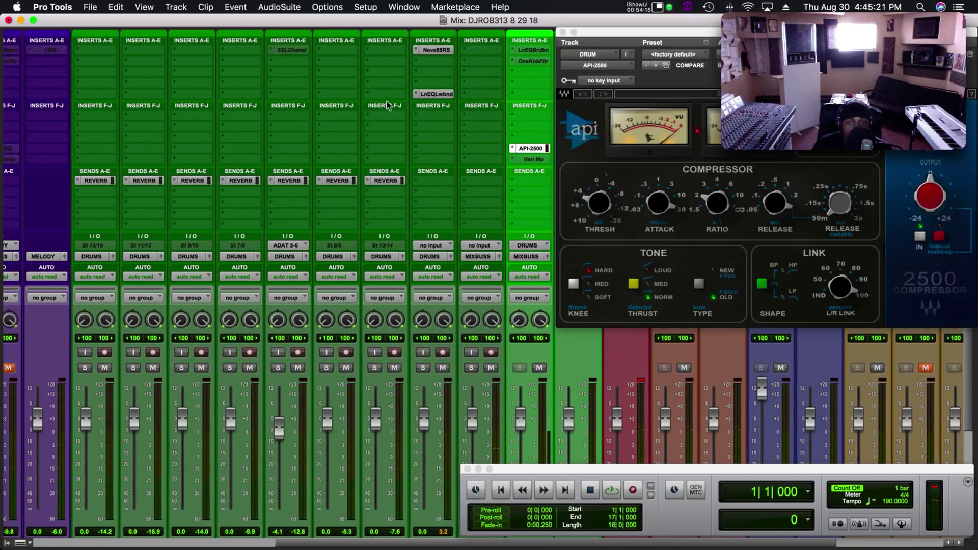
{"action": "right_click", "coordinate": [438, 96]}
{"action": "left_click", "coordinate": [461, 119]}
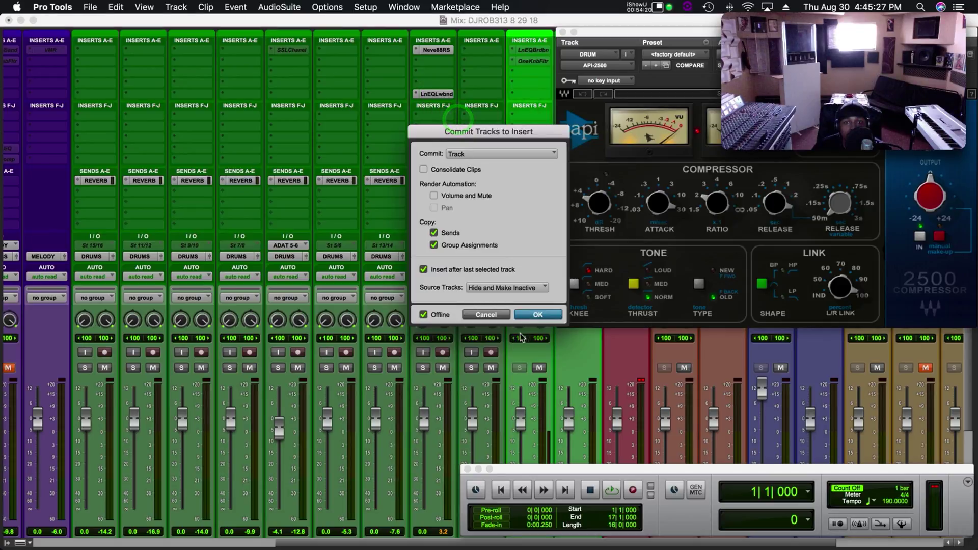
{"action": "left_click", "coordinate": [529, 315]}
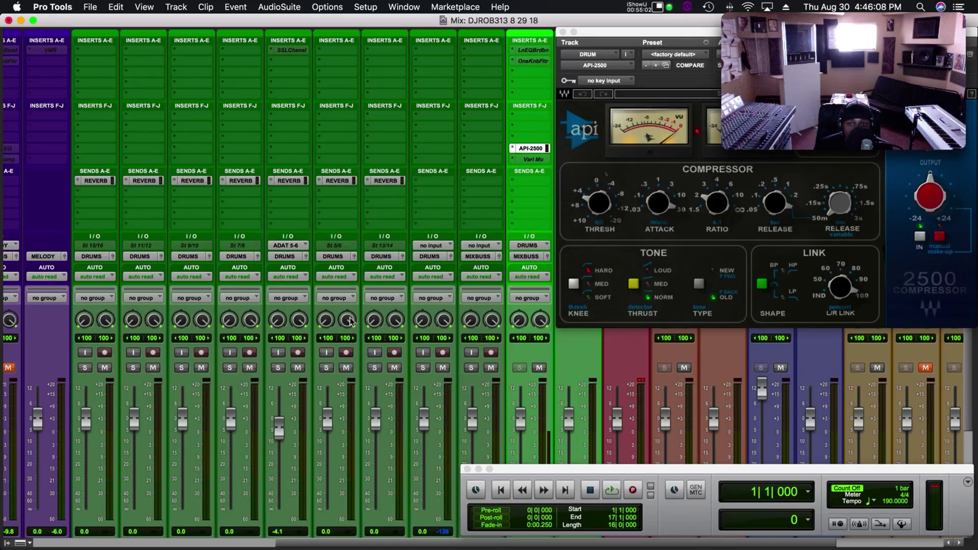
Play back the full mix to hear the committed kick track, then stop playback
{"action": "key", "text": "space"}
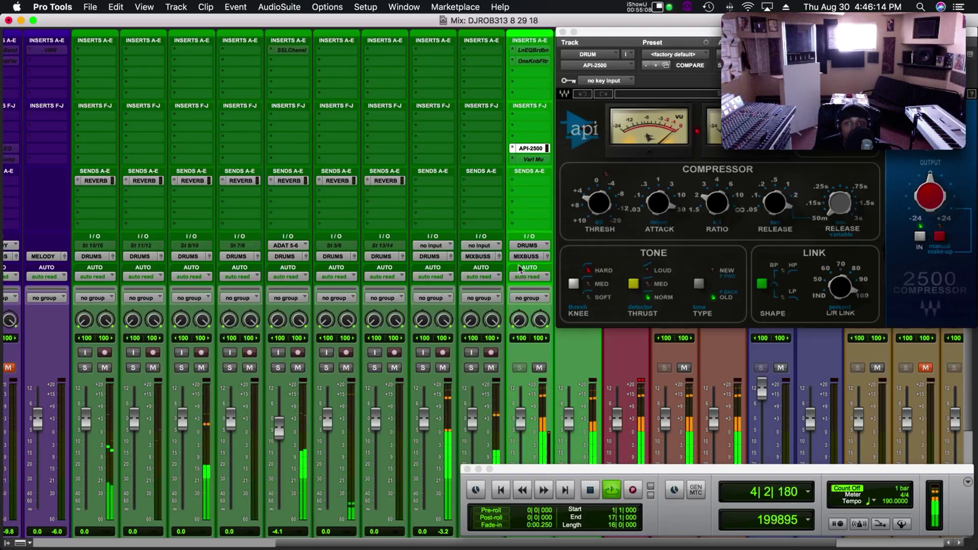
{"action": "left_click", "coordinate": [698, 136]}
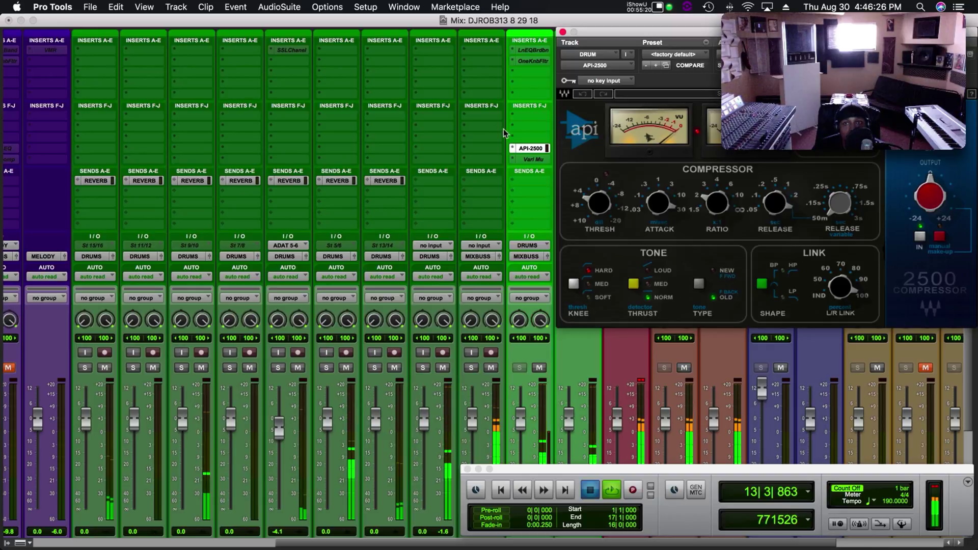
{"action": "key", "text": "space"}
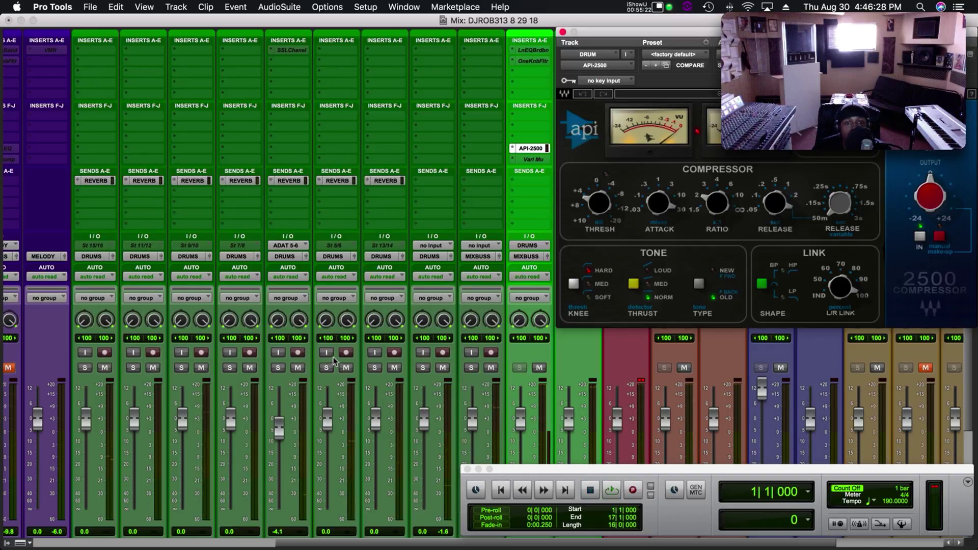
Audition the drum track with the St 5/6 input in solo and within the full mix
{"action": "left_click", "coordinate": [326, 367]}
{"action": "key", "text": "space"}
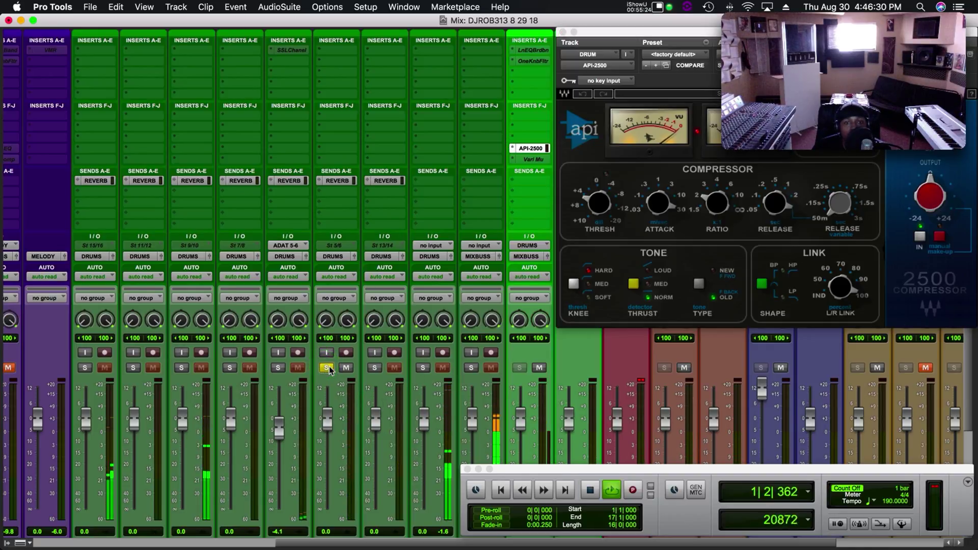
{"action": "left_click", "coordinate": [327, 368]}
{"action": "left_click", "coordinate": [327, 367]}
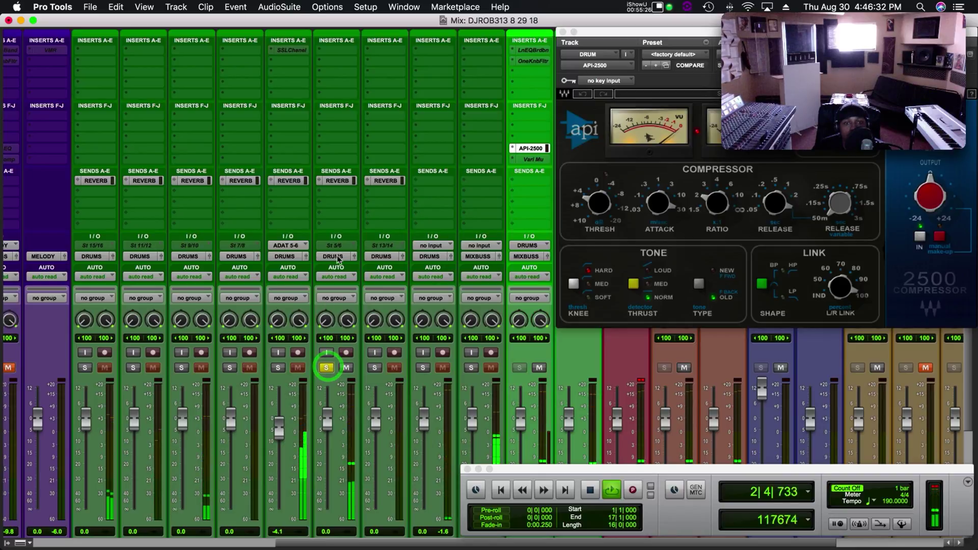
{"action": "left_click", "coordinate": [330, 370]}
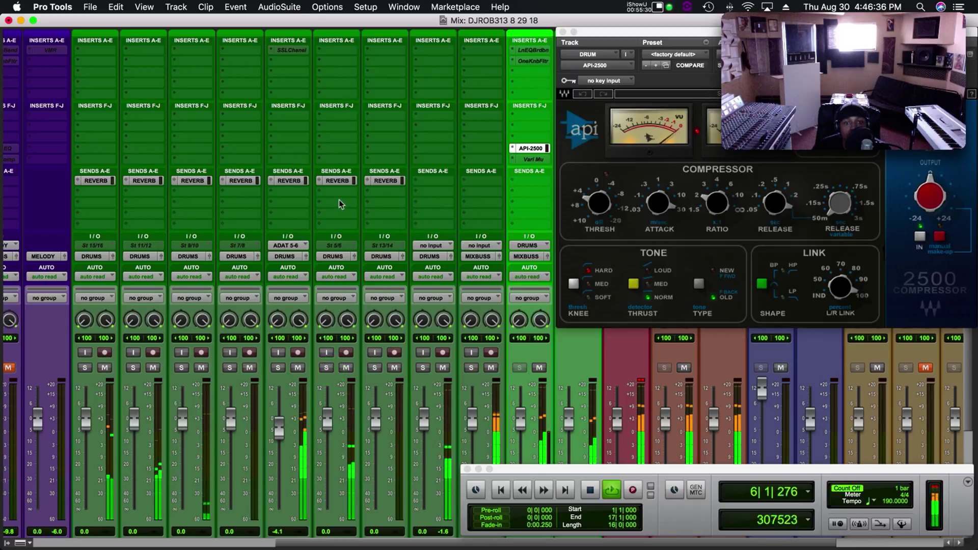
{"action": "key", "text": "space"}
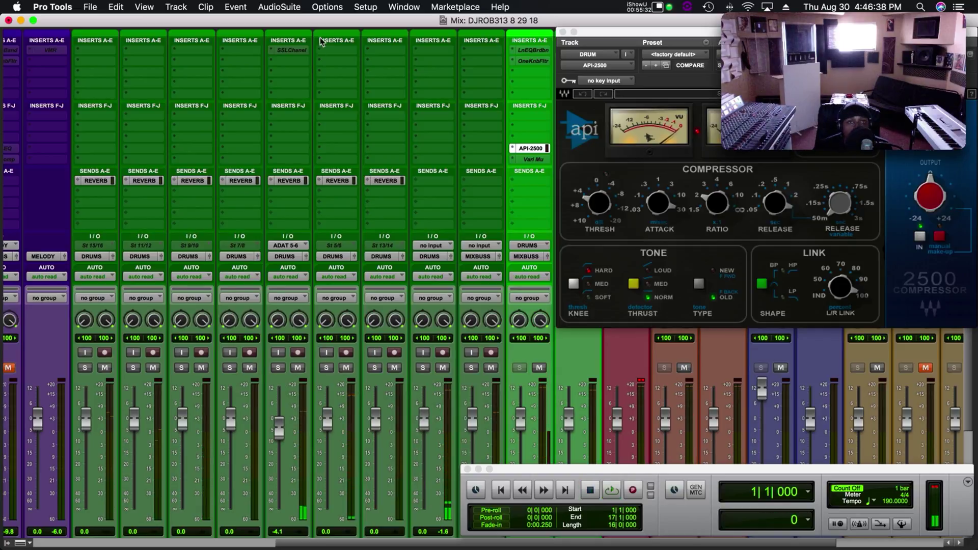
Insert the UAD Neve 88RS (stereo) EQ plug-in on the St 5/6 drum track and move its window clear of the insert
{"action": "left_click", "coordinate": [322, 53]}
{"action": "mouse_move", "coordinate": [403, 75]}
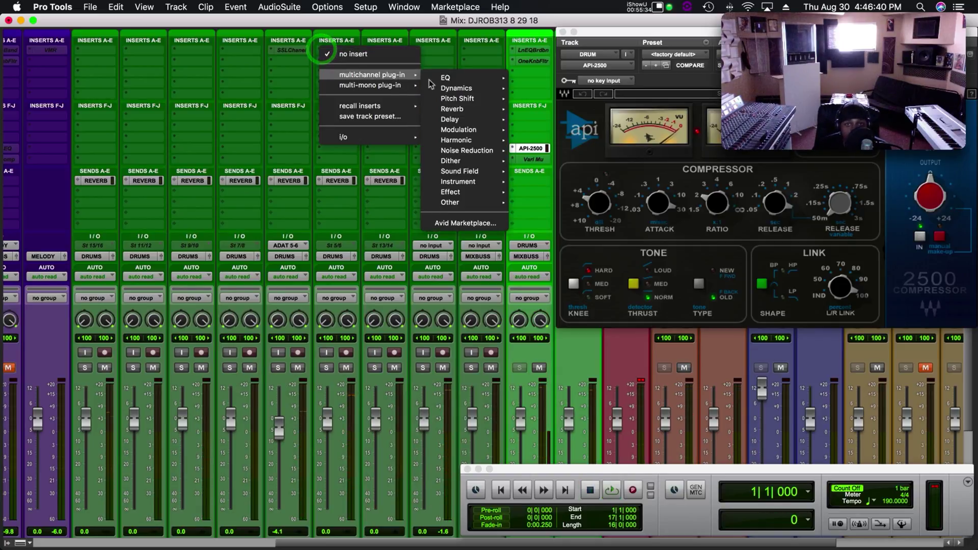
{"action": "mouse_move", "coordinate": [470, 79]}
{"action": "scroll", "coordinate": [569, 430], "scroll_direction": "down", "scroll_amount": 15}
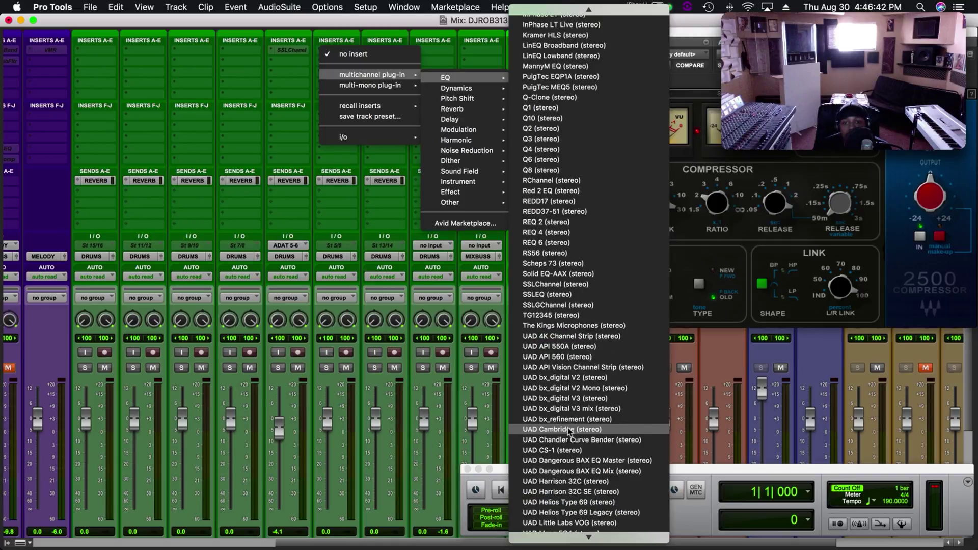
{"action": "scroll", "coordinate": [569, 432], "scroll_direction": "down", "scroll_amount": 10}
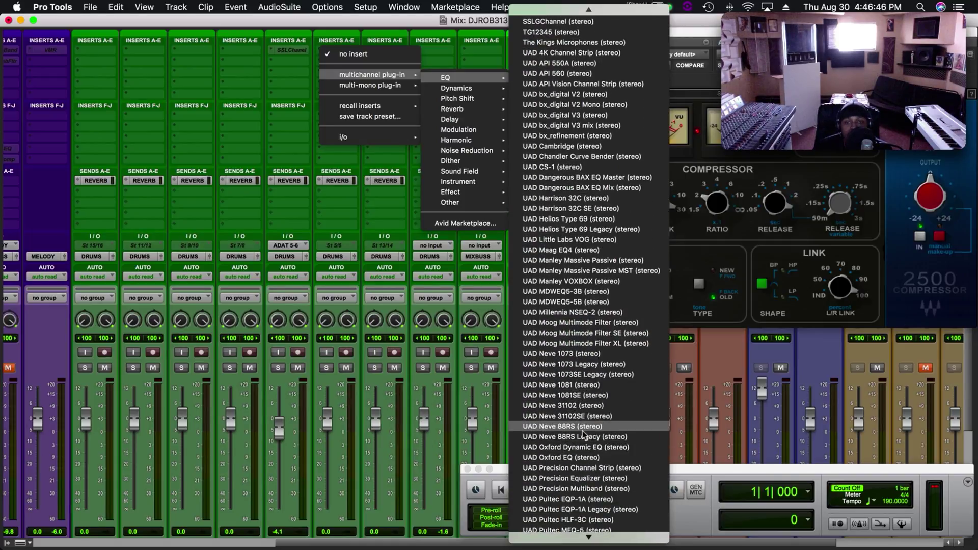
{"action": "left_click", "coordinate": [574, 432]}
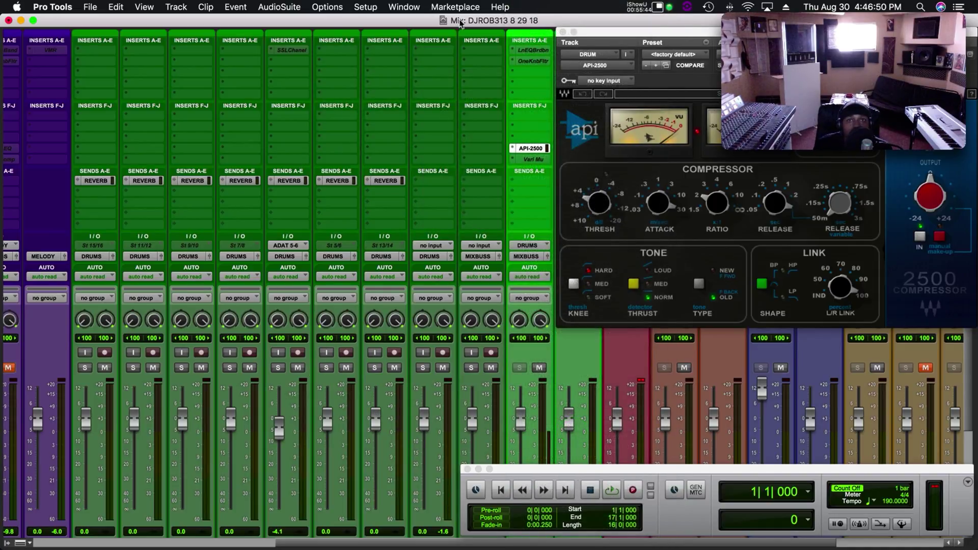
{"action": "left_click_drag", "start_coordinate": [239, 54], "coordinate": [179, 35]}
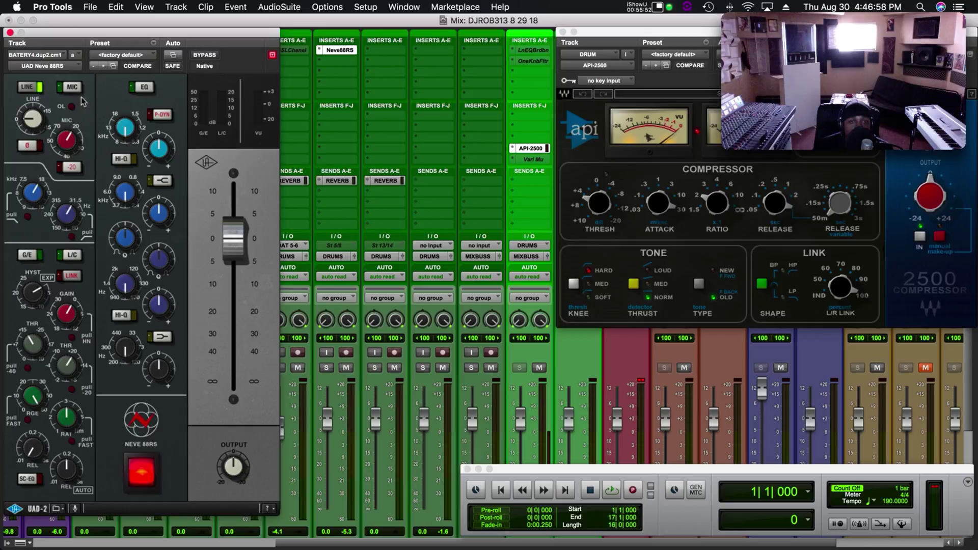
Play back the mix, switch the Neve 88RS input to MIC and lower its output slightly
{"action": "key", "text": "space"}
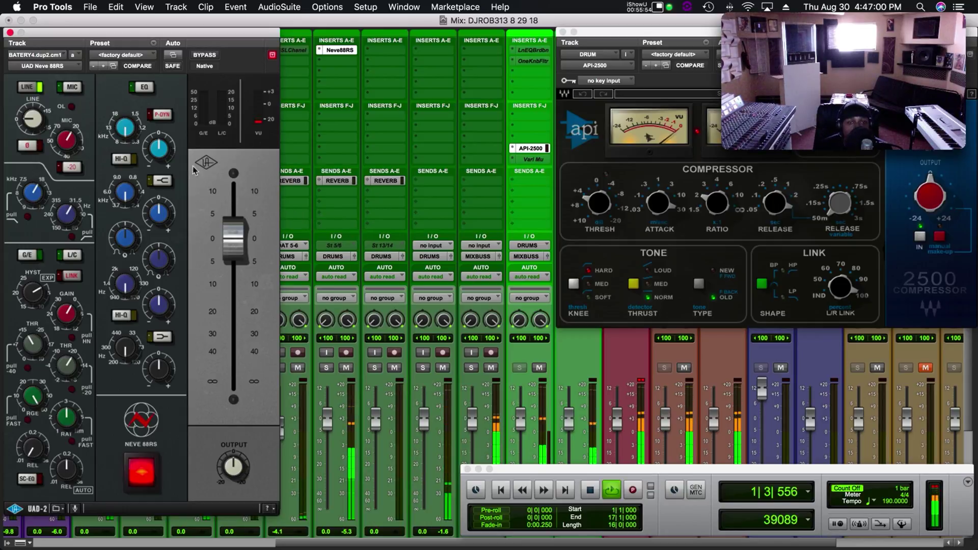
{"action": "left_click", "coordinate": [63, 90]}
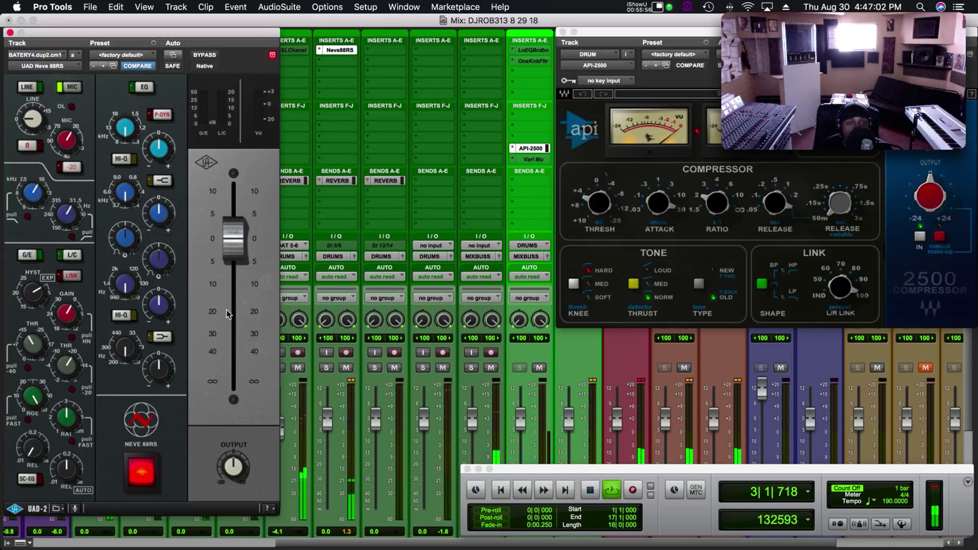
{"action": "left_click", "coordinate": [238, 486]}
{"action": "left_click_drag", "start_coordinate": [238, 486], "coordinate": [230, 467]}
Mute the no-input track routed to MIXBUSS and solo the St 5/6 drum track during playback
{"action": "left_click", "coordinate": [490, 368]}
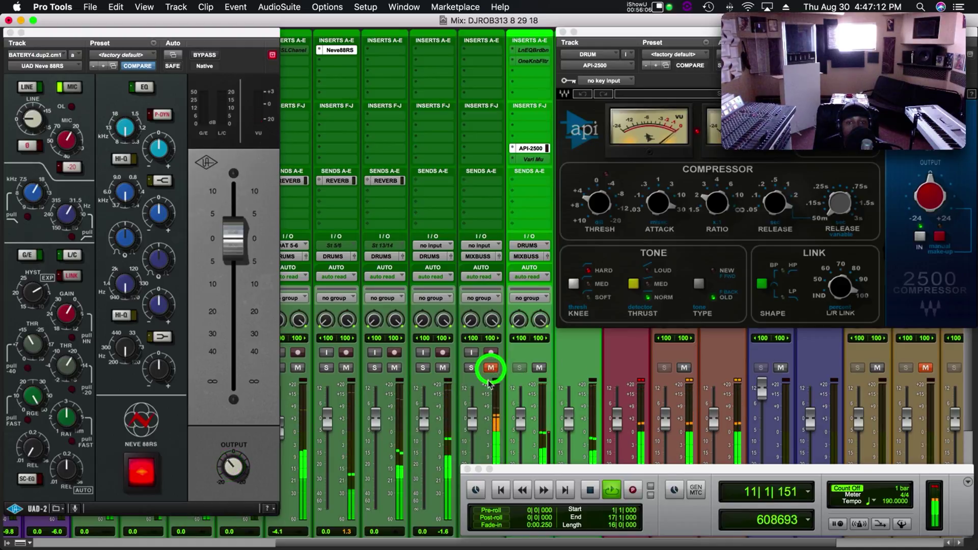
{"action": "left_click_drag", "start_coordinate": [227, 465], "coordinate": [229, 464]}
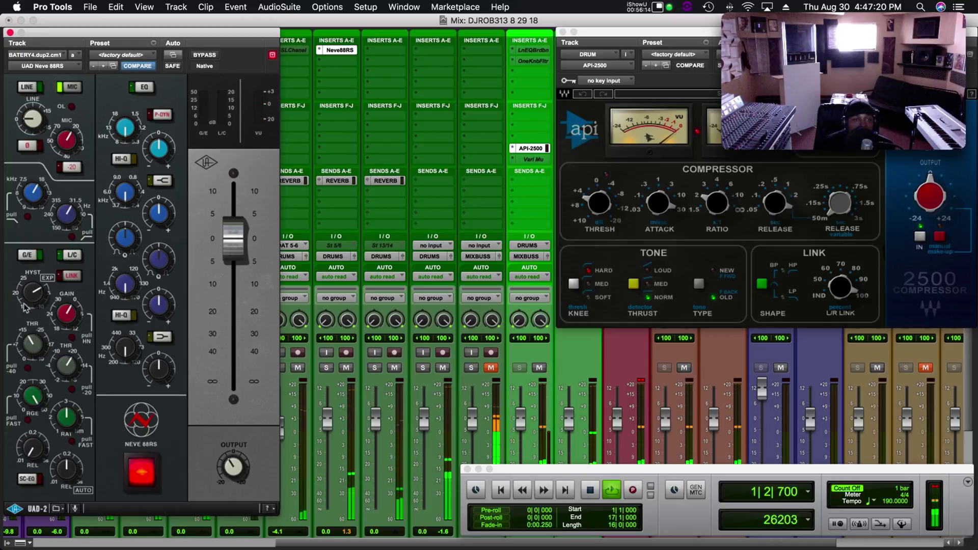
{"action": "key", "text": "space"}
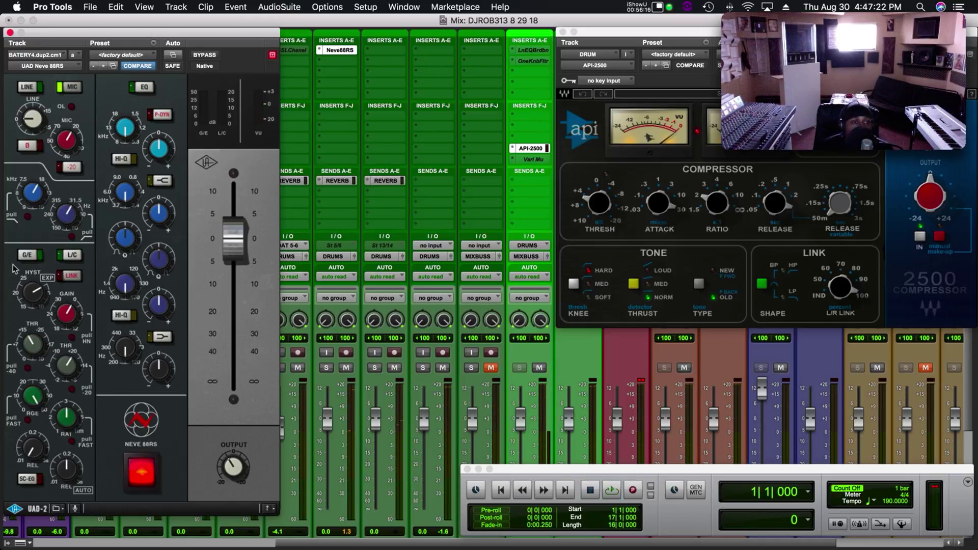
{"action": "key", "text": "space"}
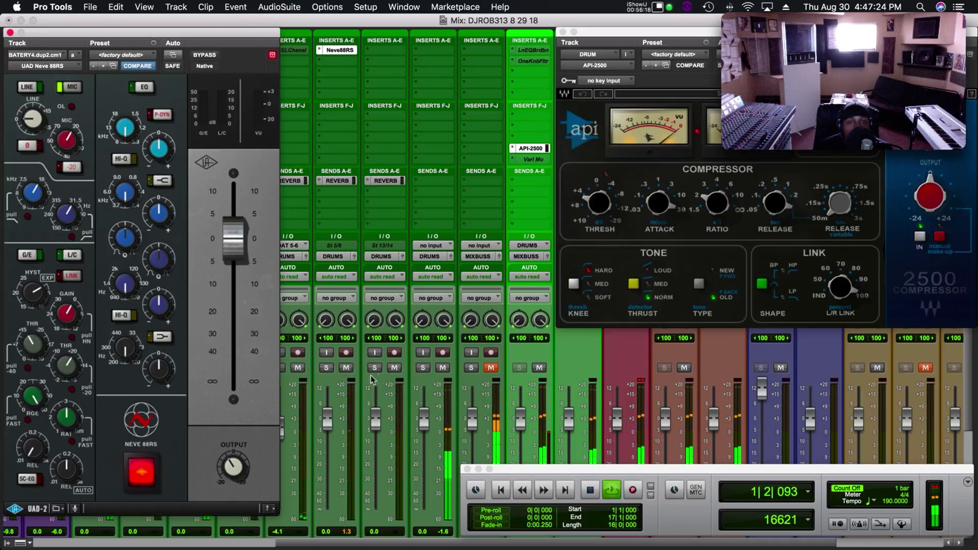
{"action": "left_click", "coordinate": [329, 369]}
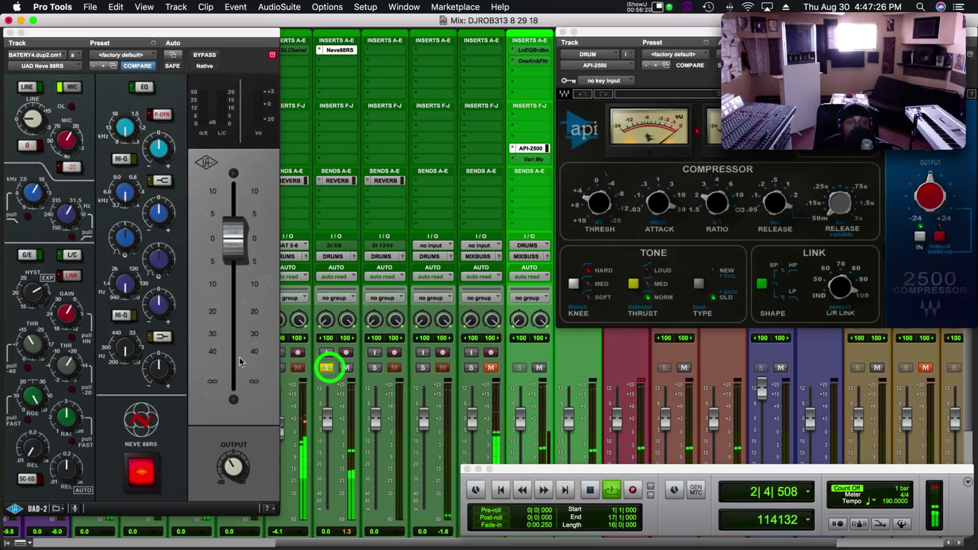
Turn on the Neve 88RS G/E section and adjust the gate threshold on the soloed drum track
{"action": "left_click", "coordinate": [25, 255]}
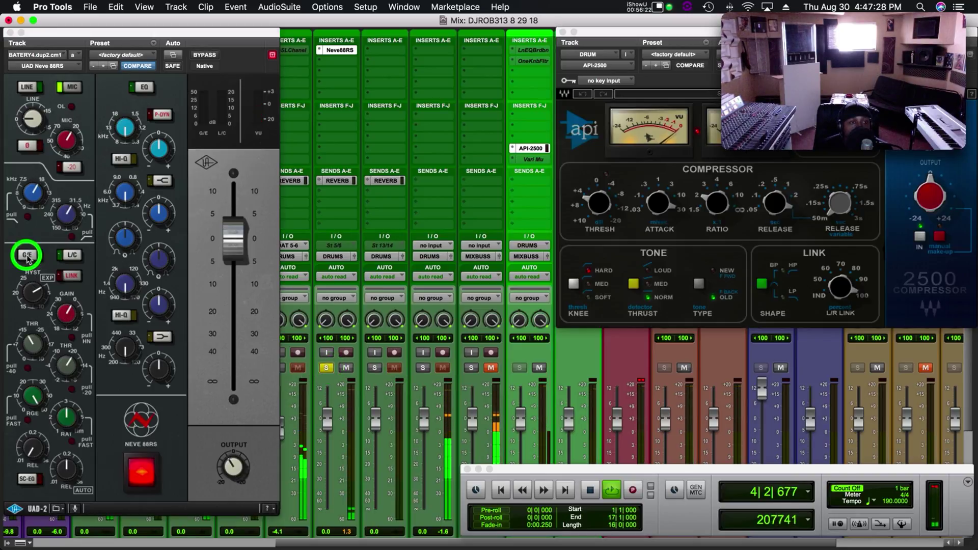
{"action": "left_click", "coordinate": [35, 359]}
{"action": "left_click_drag", "start_coordinate": [35, 360], "coordinate": [71, 535]}
{"action": "left_click", "coordinate": [37, 468]}
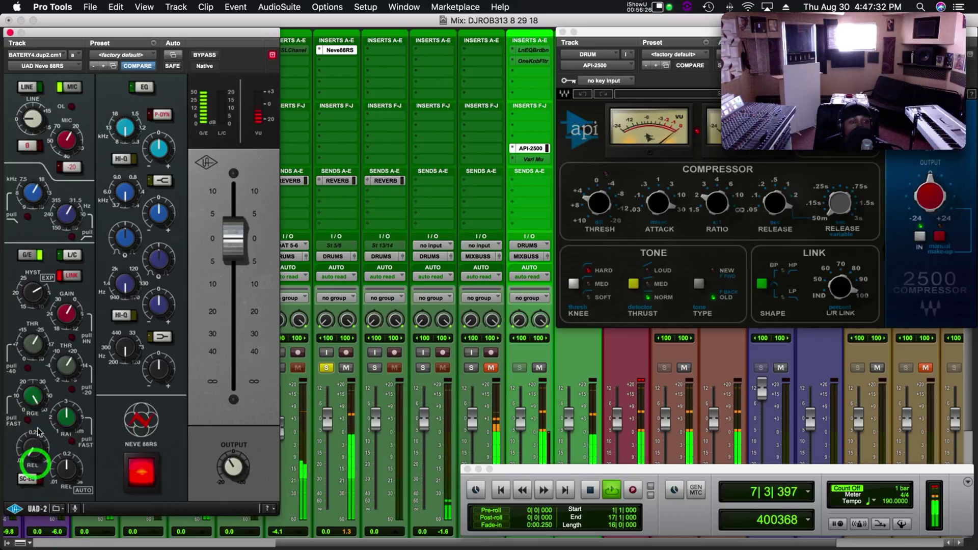
{"action": "left_click", "coordinate": [35, 389]}
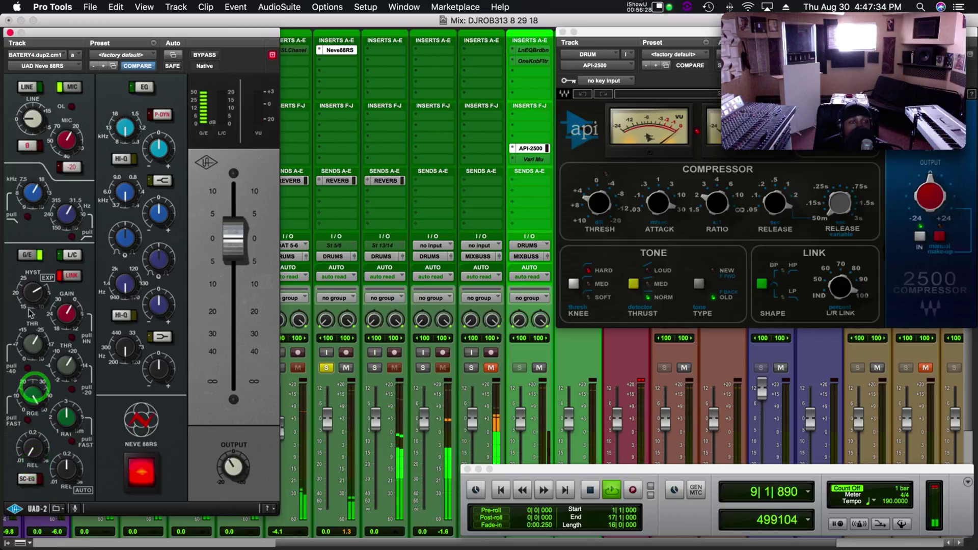
{"action": "left_click_drag", "start_coordinate": [31, 345], "coordinate": [38, 402]}
{"action": "key", "text": "space"}
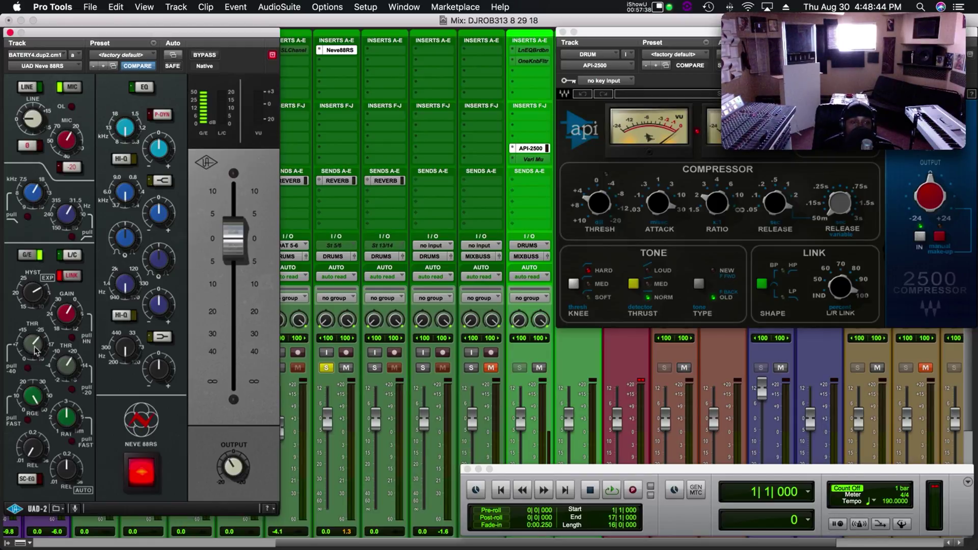
Try different gate threshold and hysteresis settings while replaying the soloed drum track
{"action": "left_click_drag", "start_coordinate": [34, 346], "coordinate": [40, 385]}
{"action": "key", "text": "space"}
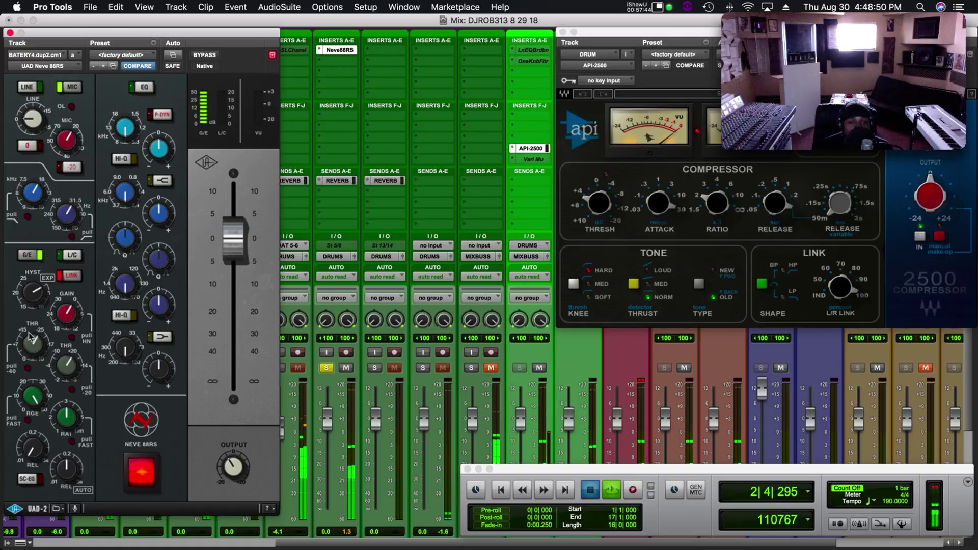
{"action": "key", "text": "space"}
{"action": "key", "text": "space"}
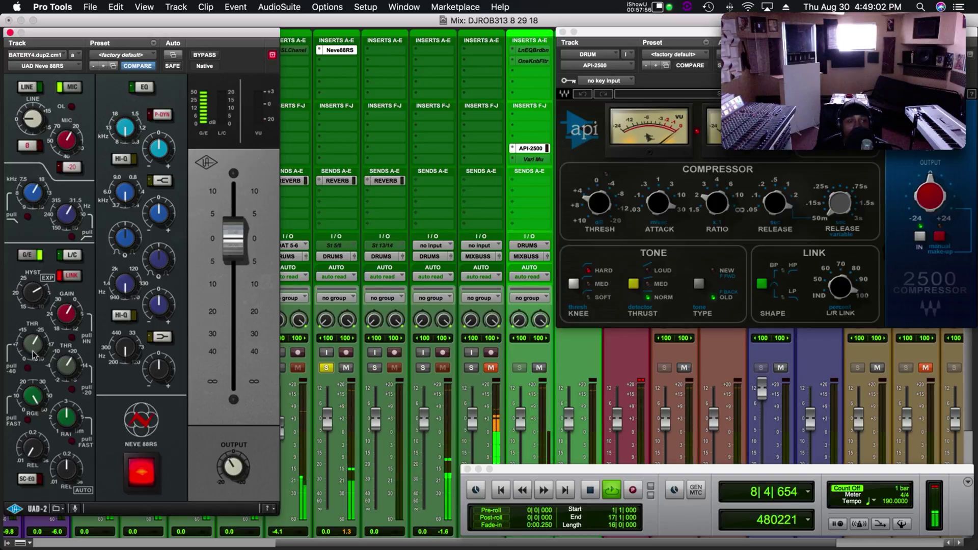
{"action": "left_click", "coordinate": [33, 355]}
{"action": "left_click_drag", "start_coordinate": [33, 355], "coordinate": [28, 292]}
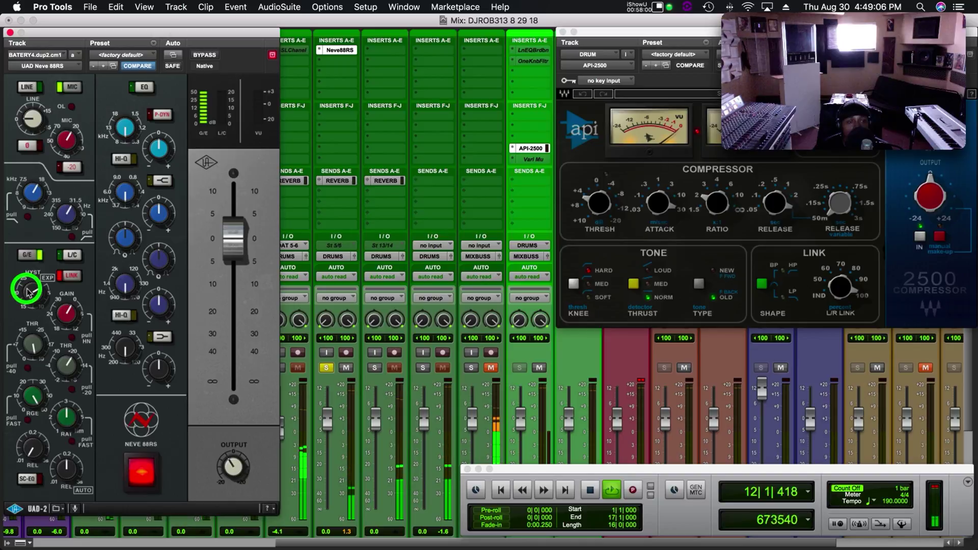
{"action": "left_click_drag", "start_coordinate": [28, 291], "coordinate": [29, 300]}
{"action": "left_click_drag", "start_coordinate": [42, 369], "coordinate": [44, 390]}
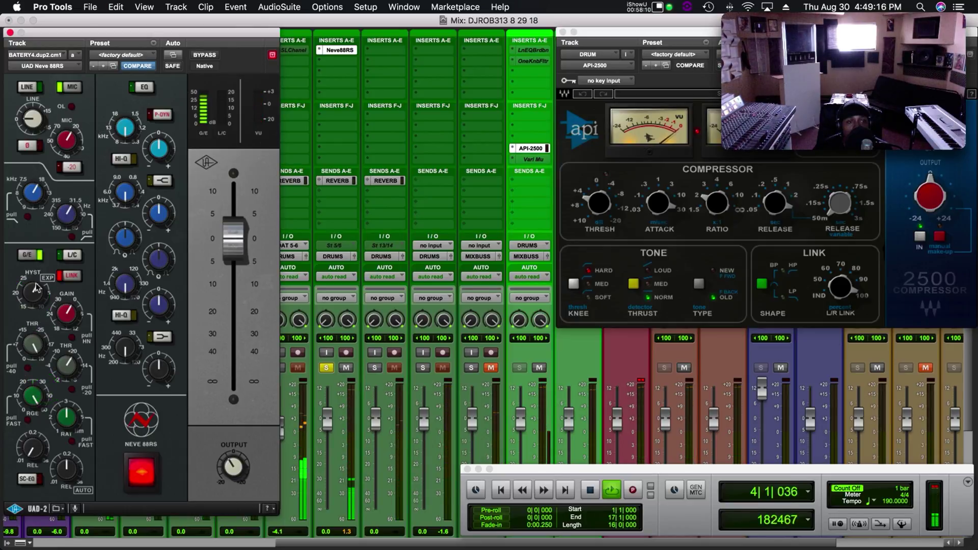
{"action": "mouse_move", "coordinate": [40, 343]}
{"action": "left_mouse_down"}
{"action": "mouse_move", "coordinate": [36, 305]}
{"action": "mouse_move", "coordinate": [39, 357]}
{"action": "left_mouse_up"}
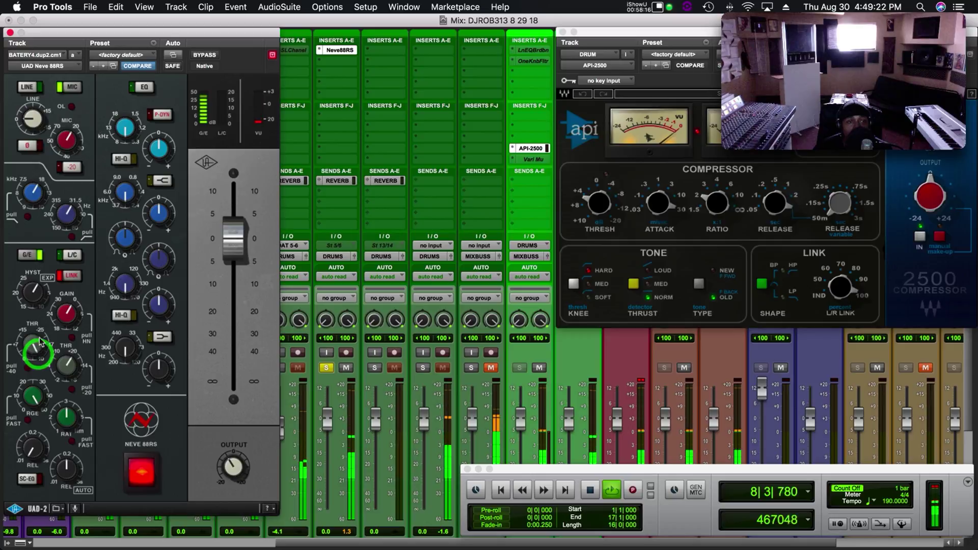
Fine-tune the gate's hysteresis and threshold during playback, then stop playback
{"action": "left_click_drag", "start_coordinate": [32, 295], "coordinate": [39, 338]}
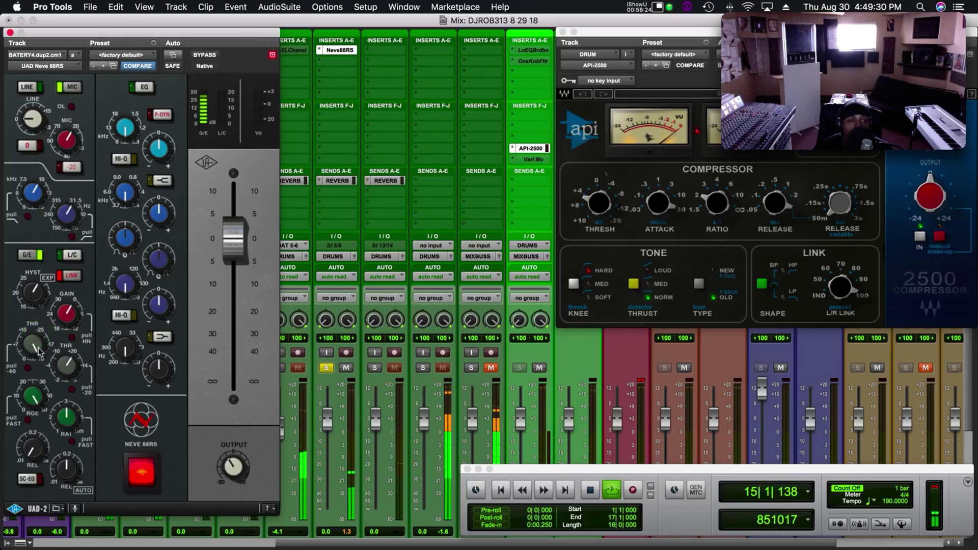
{"action": "left_click_drag", "start_coordinate": [35, 348], "coordinate": [33, 348]}
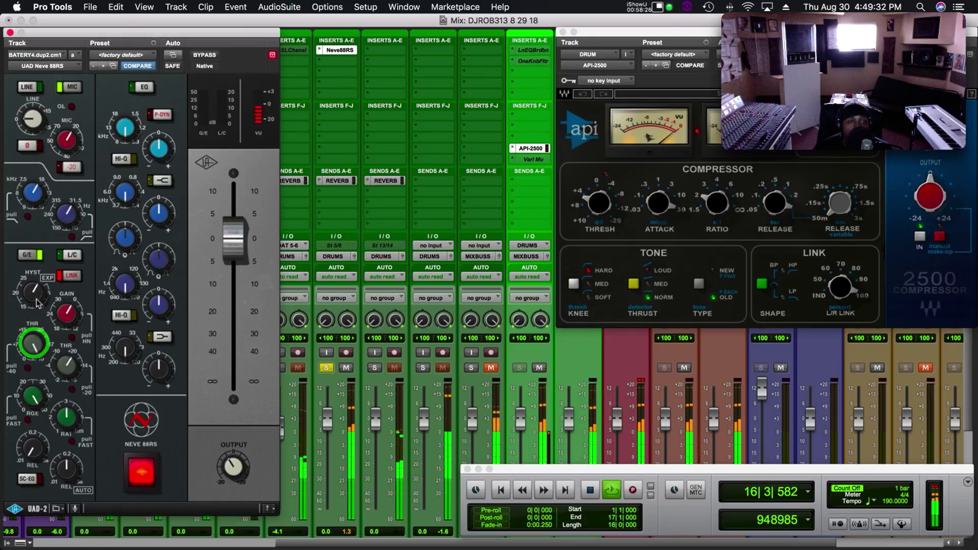
{"action": "mouse_move", "coordinate": [32, 348]}
{"action": "left_mouse_down"}
{"action": "mouse_move", "coordinate": [43, 376]}
{"action": "mouse_move", "coordinate": [30, 350]}
{"action": "left_mouse_up"}
{"action": "left_click", "coordinate": [32, 349]}
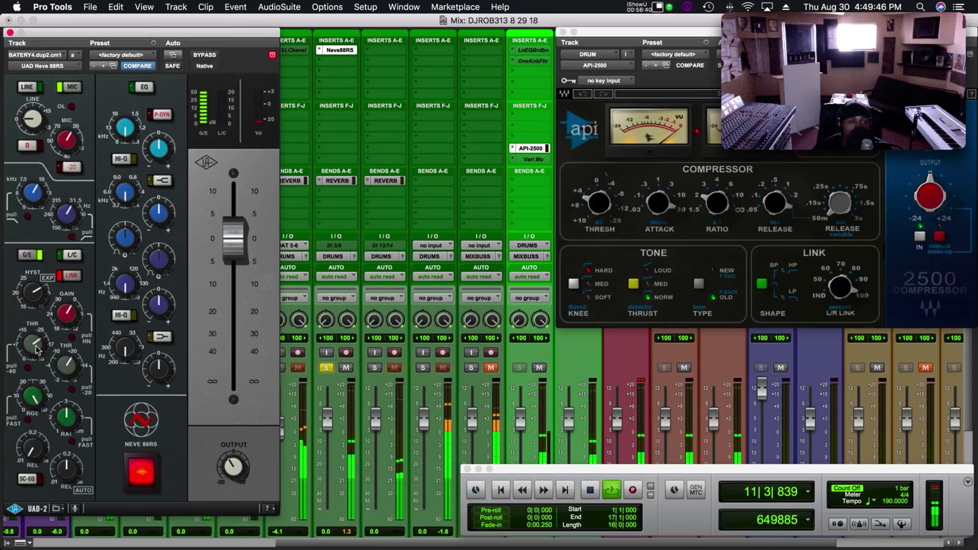
{"action": "key", "text": "space"}
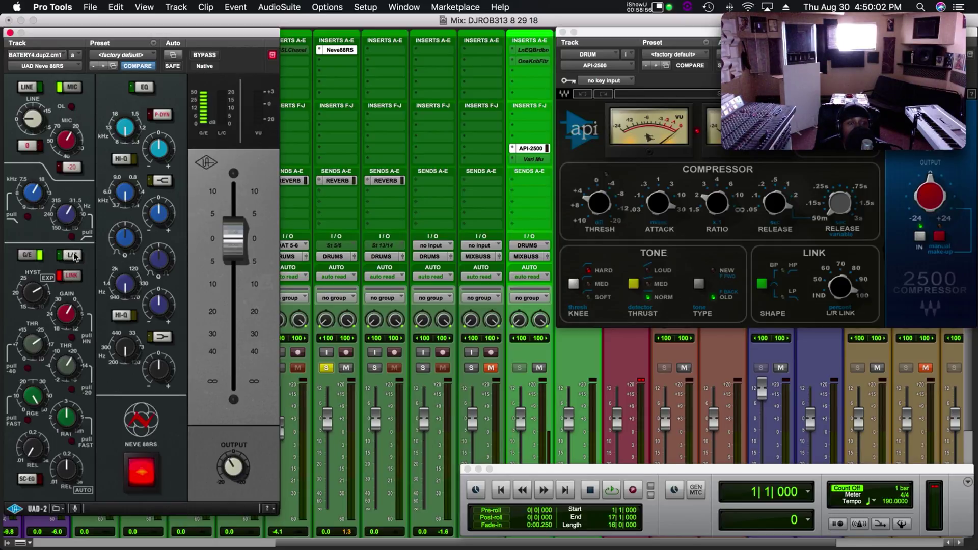
Turn on the Neve 88RS L/C compressor section, shorten its release and lower its ratio
{"action": "scroll", "coordinate": [66, 468], "scroll_direction": "down", "scroll_amount": 3}
{"action": "left_click", "coordinate": [76, 510]}
{"action": "left_click", "coordinate": [77, 545]}
{"action": "left_click_drag", "start_coordinate": [72, 470], "coordinate": [75, 490]}
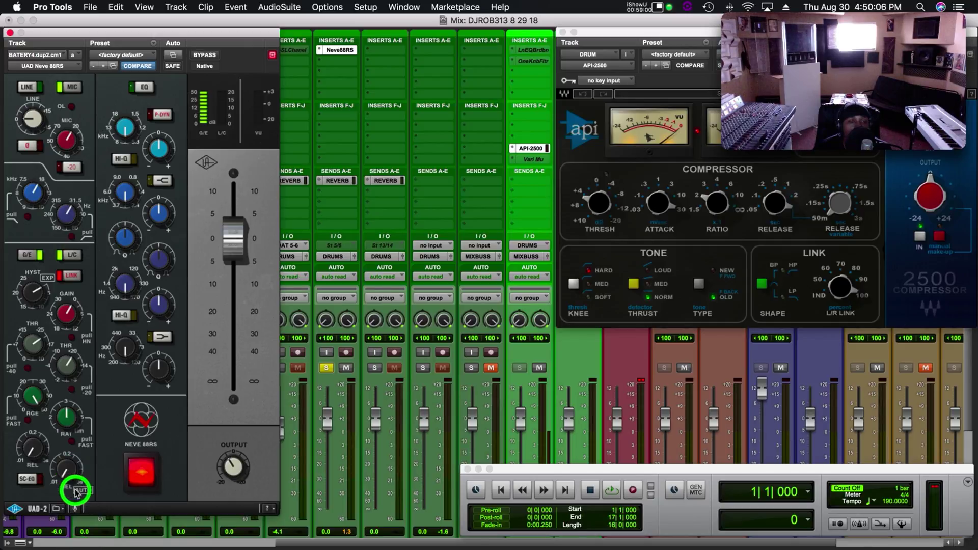
{"action": "left_click_drag", "start_coordinate": [65, 413], "coordinate": [76, 477]}
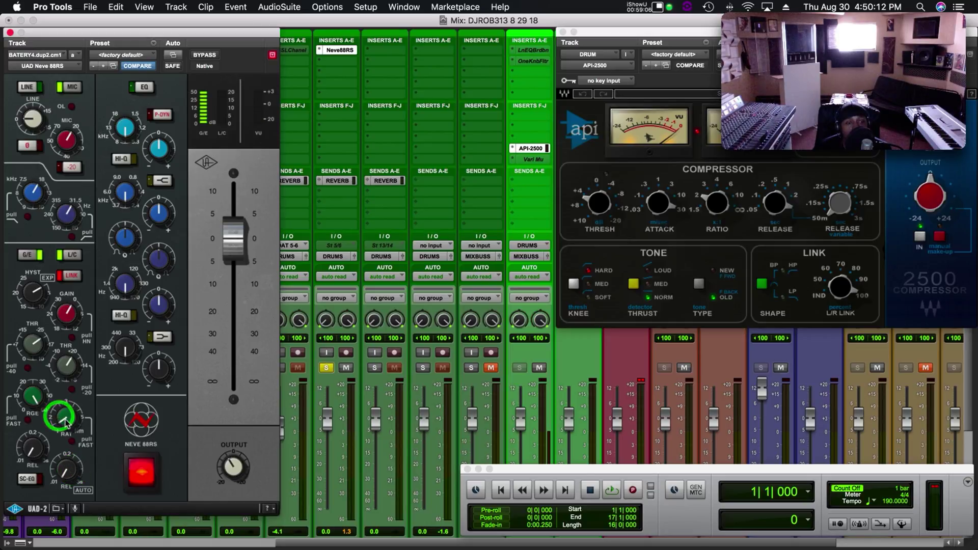
{"action": "left_click_drag", "start_coordinate": [65, 421], "coordinate": [65, 430]}
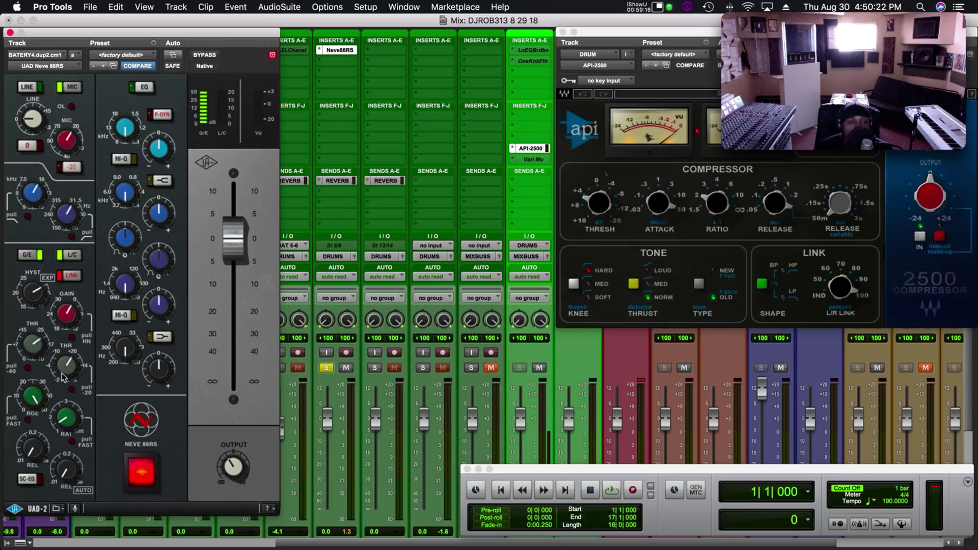
Adjust the L/C compressor threshold and restart playback after dismissing the CPU overload error
{"action": "left_click_drag", "start_coordinate": [63, 376], "coordinate": [64, 430]}
{"action": "key", "text": "space"}
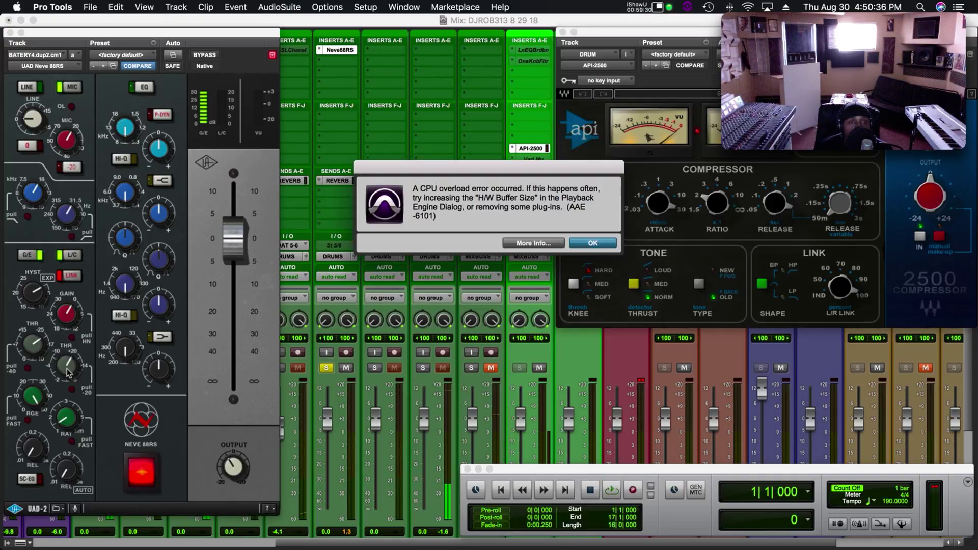
{"action": "left_click", "coordinate": [597, 242]}
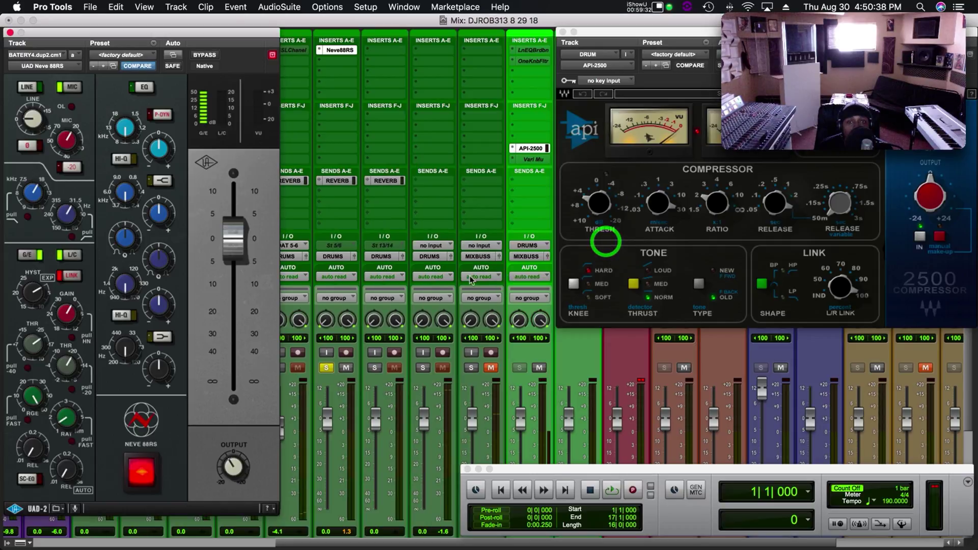
{"action": "key", "text": "space"}
Readjust the L/C threshold and raise its gain during playback, comparing the sound with the L/C section off and on
{"action": "left_click_drag", "start_coordinate": [62, 331], "coordinate": [65, 312]}
{"action": "left_click_drag", "start_coordinate": [66, 361], "coordinate": [65, 350]}
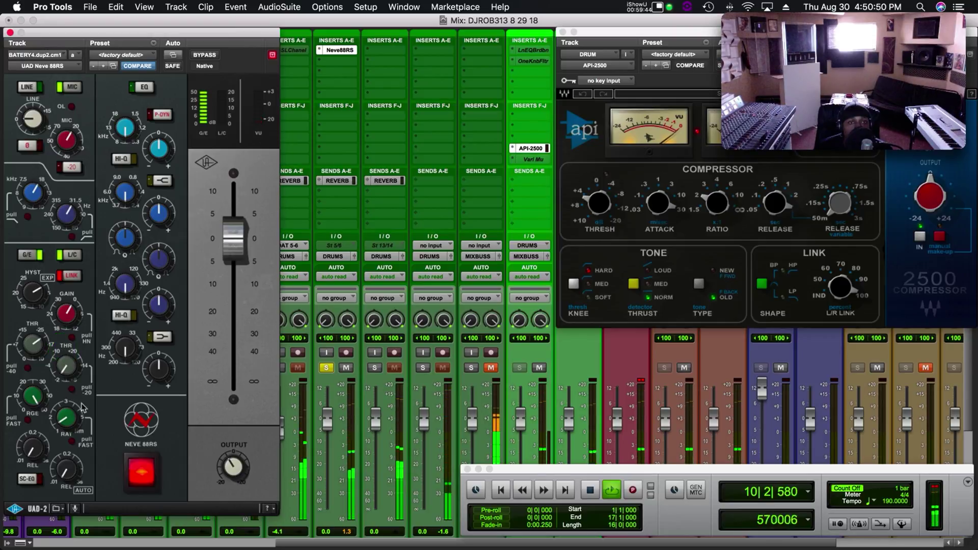
{"action": "mouse_move", "coordinate": [60, 371]}
{"action": "left_mouse_down"}
{"action": "mouse_move", "coordinate": [73, 390]}
{"action": "mouse_move", "coordinate": [69, 376]}
{"action": "left_mouse_up"}
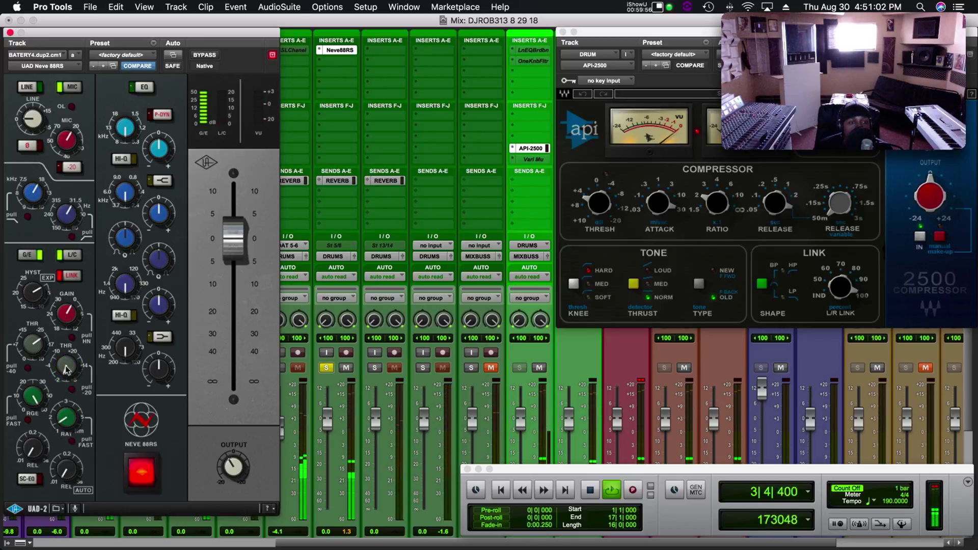
{"action": "left_click_drag", "start_coordinate": [64, 320], "coordinate": [64, 318]}
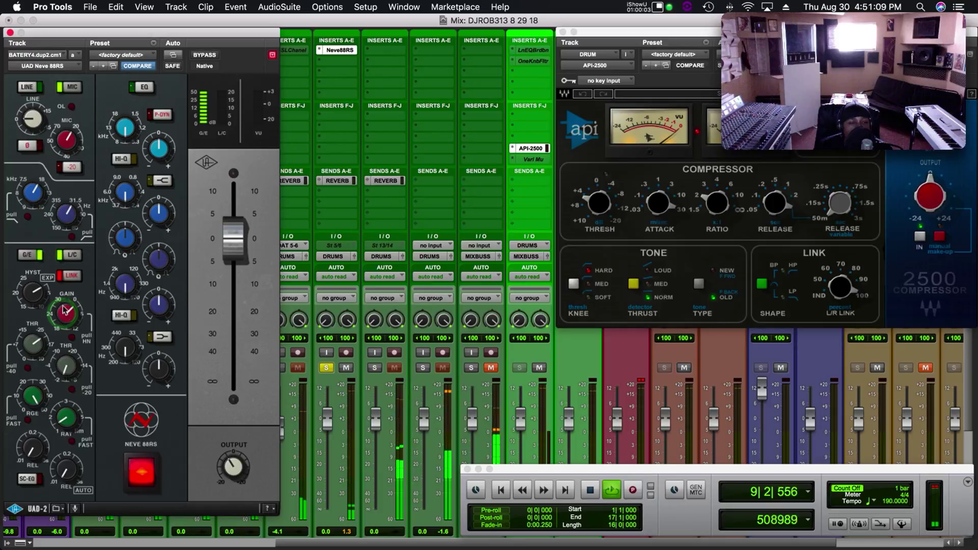
{"action": "left_click", "coordinate": [70, 255]}
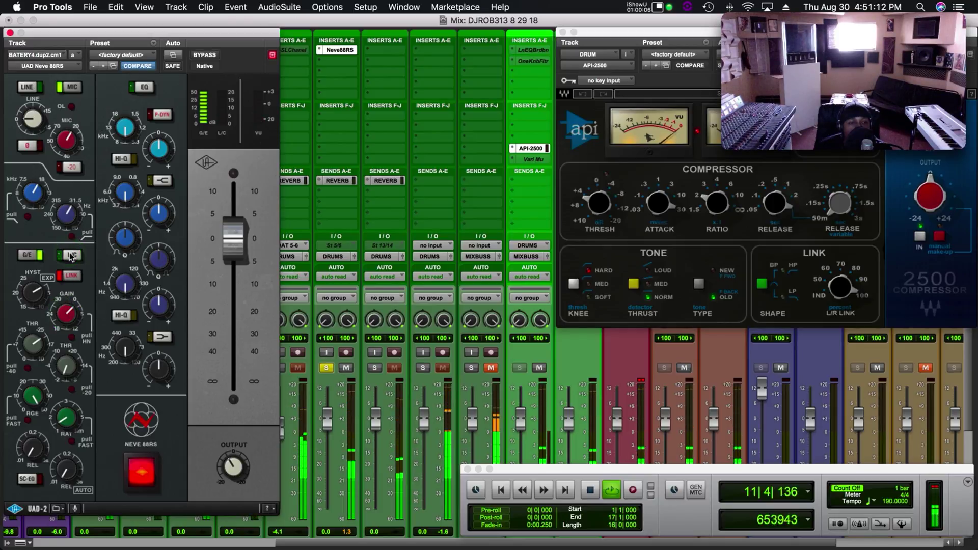
{"action": "left_click", "coordinate": [71, 255]}
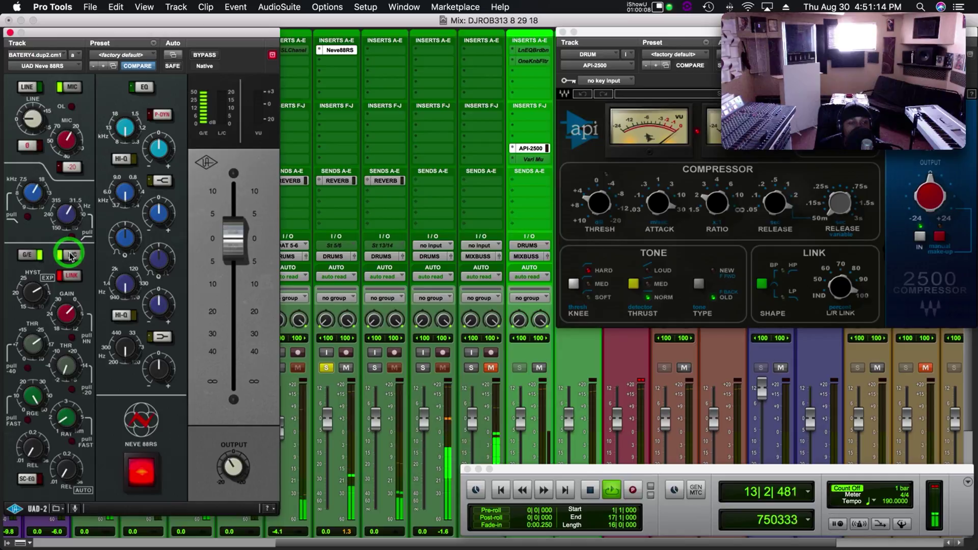
Compare the St 5/6 track's sound with the Neve 88RS L/C section off and on, leave it on, and stop playback
{"action": "left_click", "coordinate": [70, 255]}
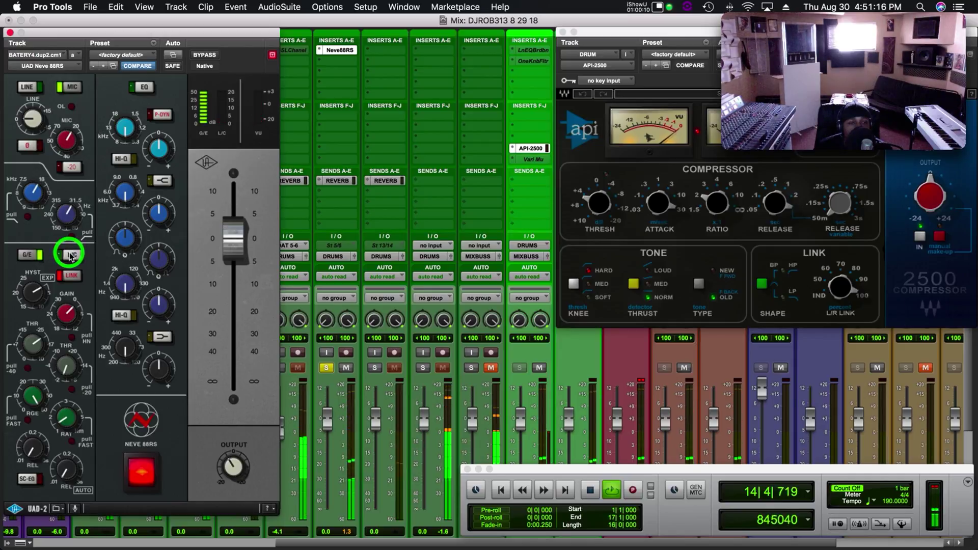
{"action": "left_click", "coordinate": [70, 255]}
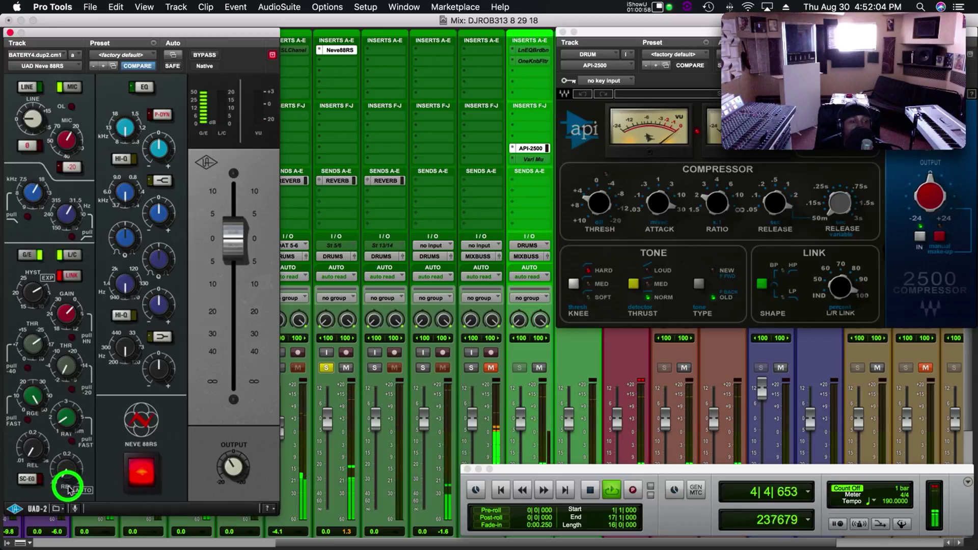
{"action": "left_click", "coordinate": [72, 256]}
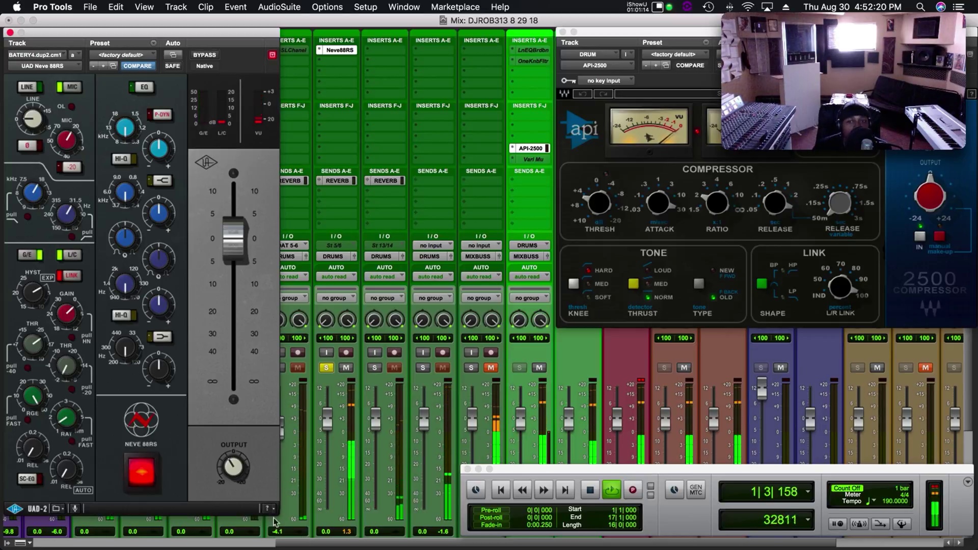
{"action": "key", "text": "space"}
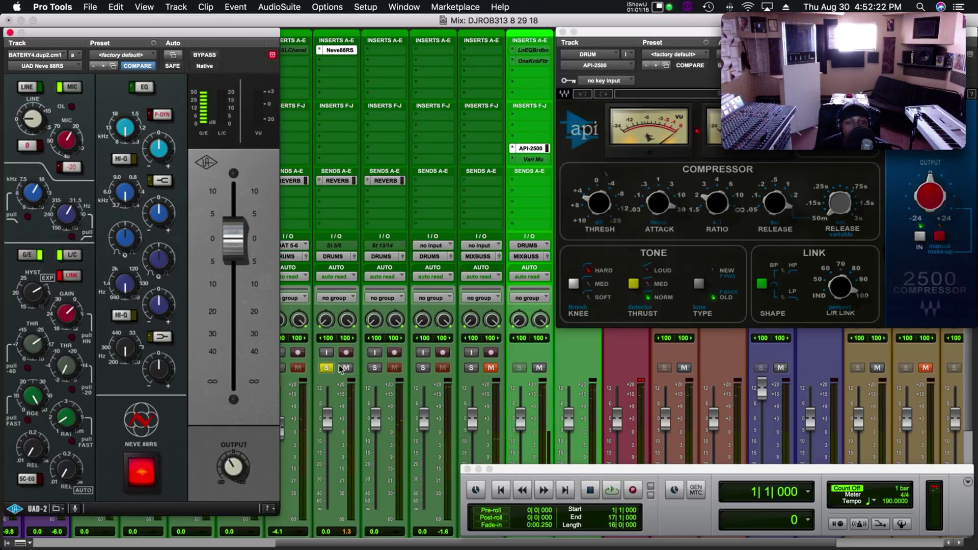
Unsolo the St 5/6 track to hear it within the full mix, restart playback, and solo the track again
{"action": "left_click", "coordinate": [326, 368]}
{"action": "key", "text": "space"}
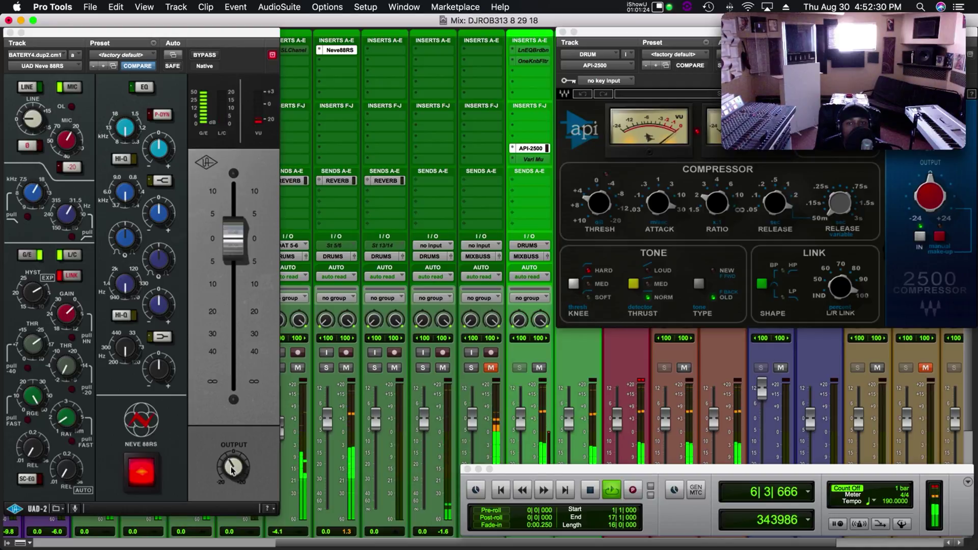
{"action": "key", "text": "space"}
{"action": "key", "text": "space"}
{"action": "left_click", "coordinate": [327, 368]}
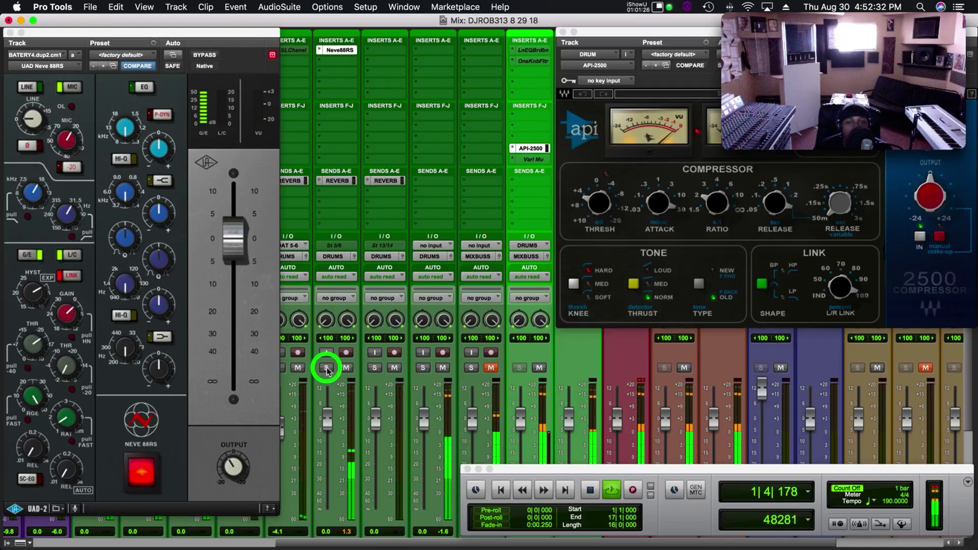
Turn on the Neve 88RS EQ section and sweep the high-frequency band's frequency to about 13 kHz, stopping playback meanwhile
{"action": "left_click", "coordinate": [122, 83]}
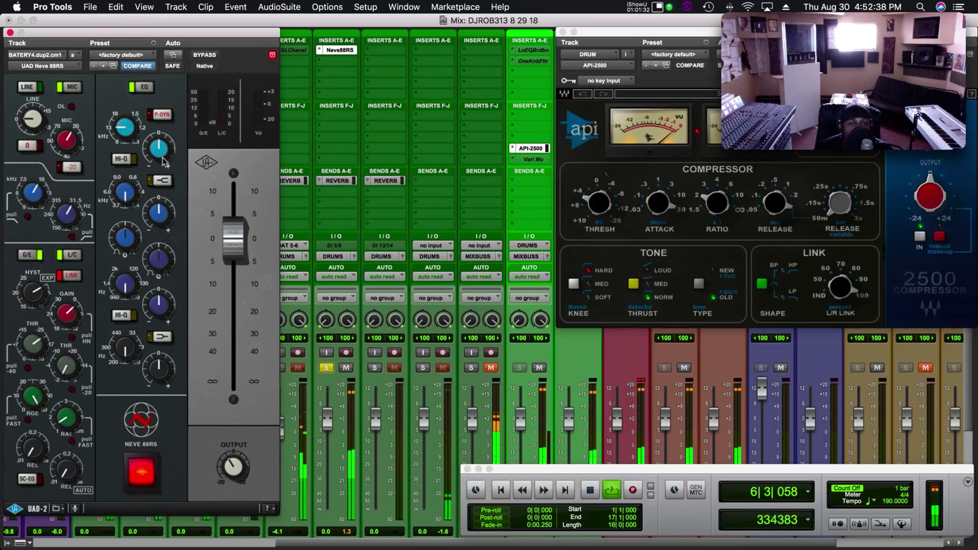
{"action": "left_click", "coordinate": [125, 128], "text": "ctrl+alt+super"}
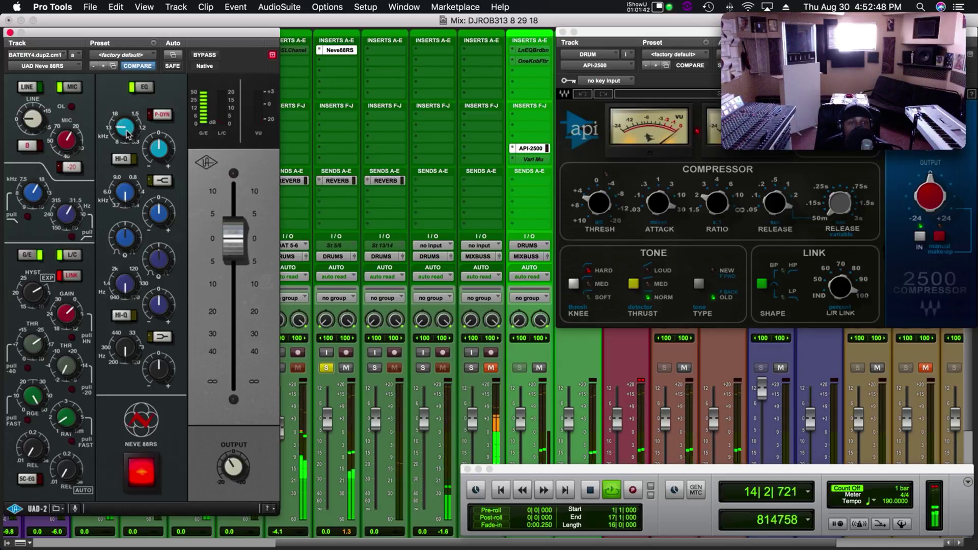
{"action": "key", "text": "space"}
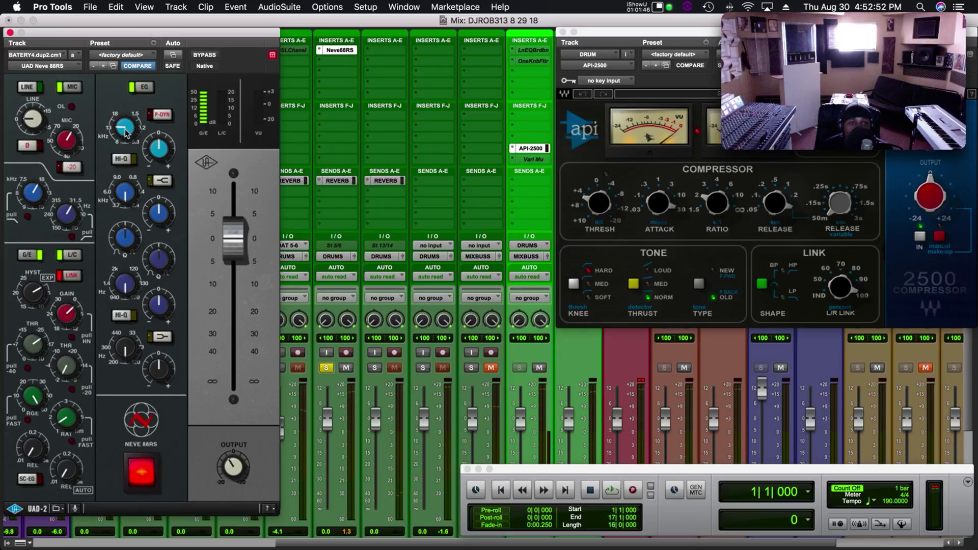
{"action": "left_click", "coordinate": [130, 63]}
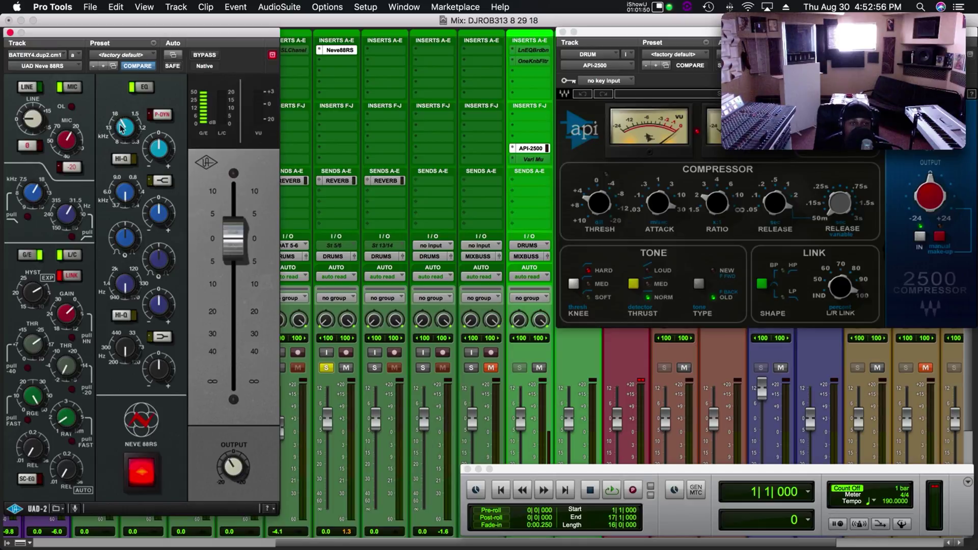
{"action": "left_click_drag", "start_coordinate": [122, 127], "coordinate": [135, 192]}
{"action": "left_click_drag", "start_coordinate": [128, 139], "coordinate": [134, 149]}
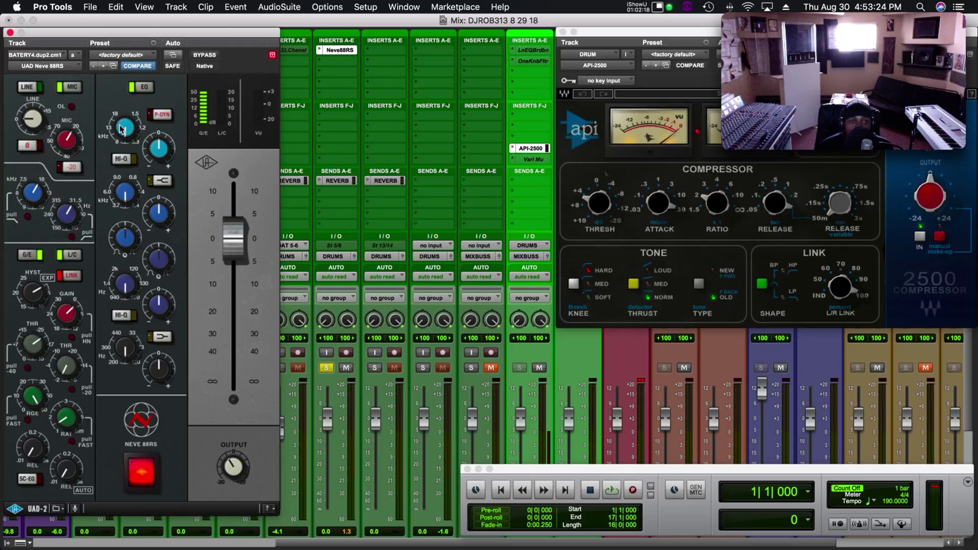
{"action": "left_click_drag", "start_coordinate": [126, 130], "coordinate": [123, 99]}
{"action": "left_click", "coordinate": [122, 135]}
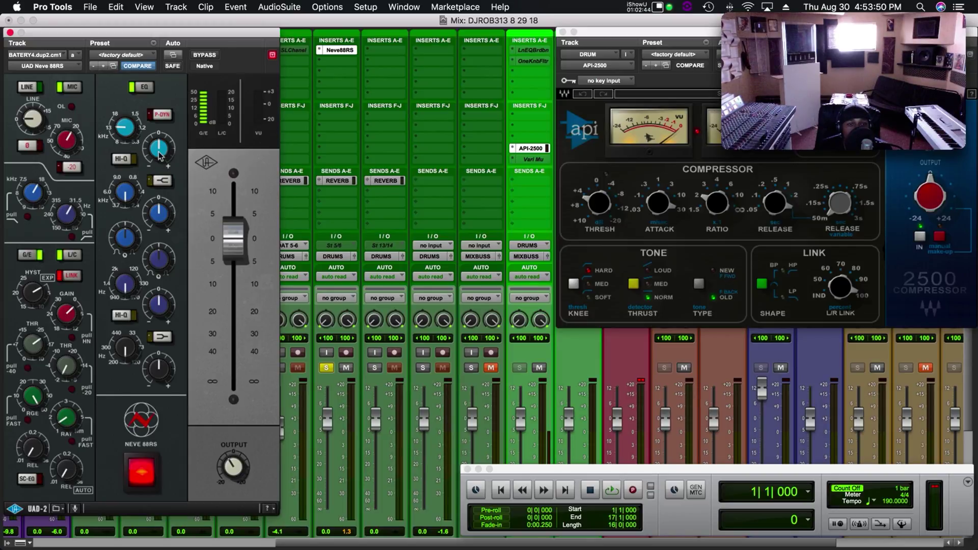
Boost the high-frequency band's gain slightly during playback, compare its bell and shelf shapes, leave the shelf on, and stop playback
{"action": "key", "text": "space"}
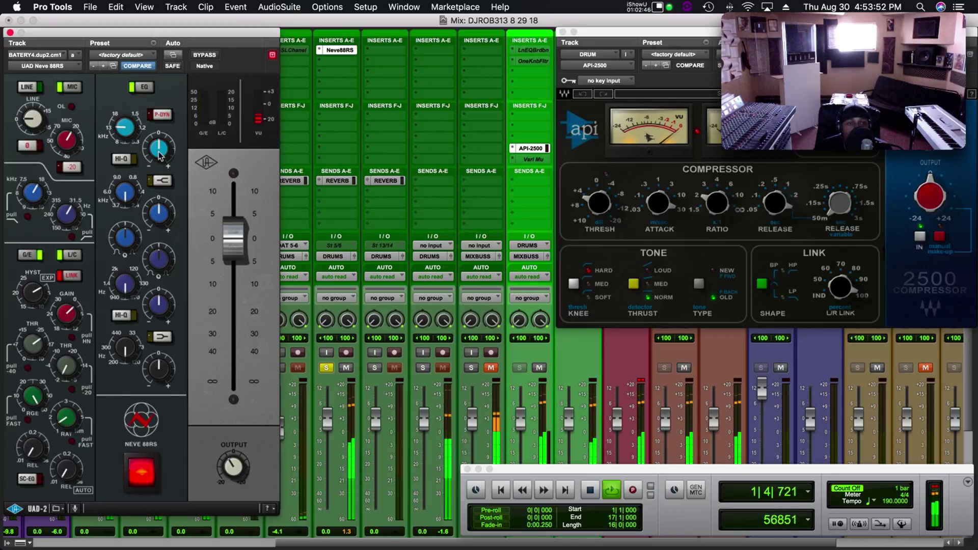
{"action": "left_click_drag", "start_coordinate": [159, 150], "coordinate": [159, 144]}
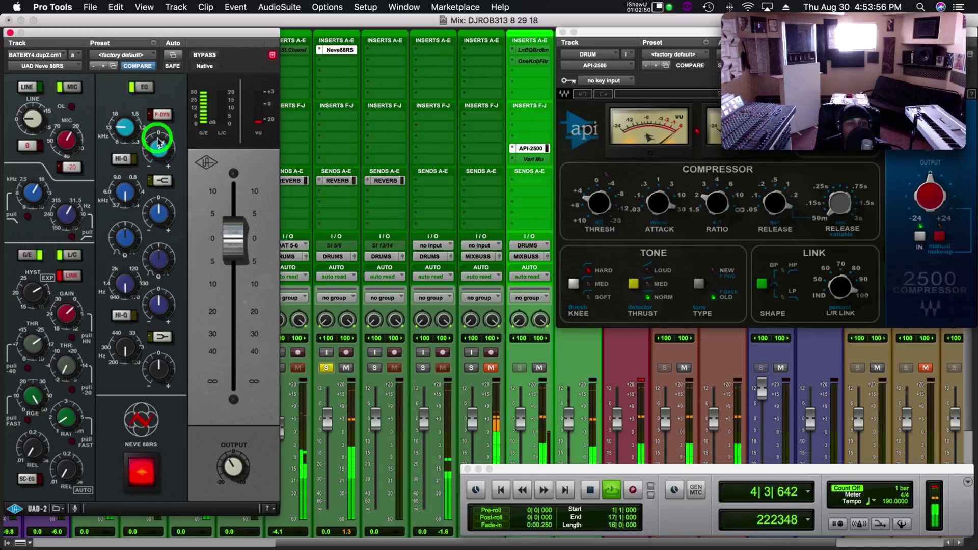
{"action": "left_click", "coordinate": [161, 182]}
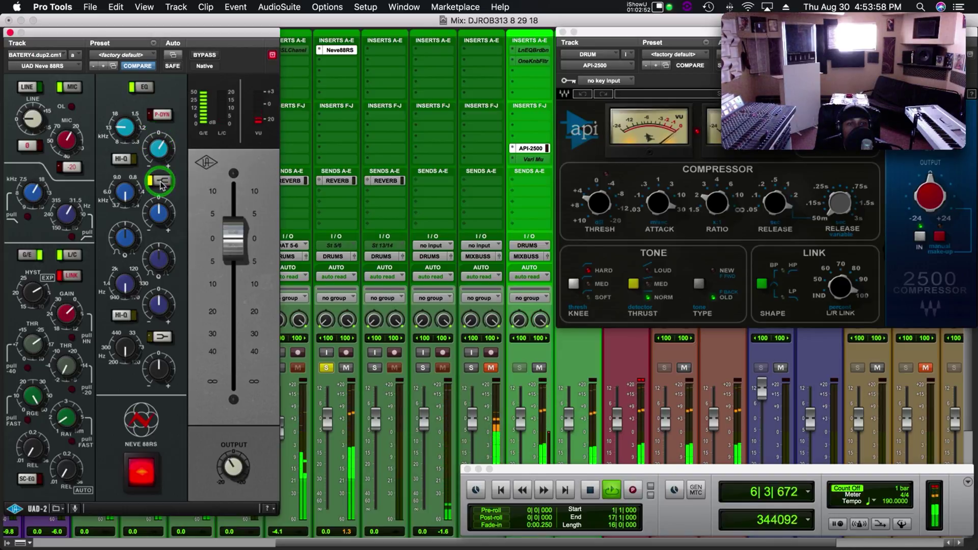
{"action": "left_click", "coordinate": [161, 184]}
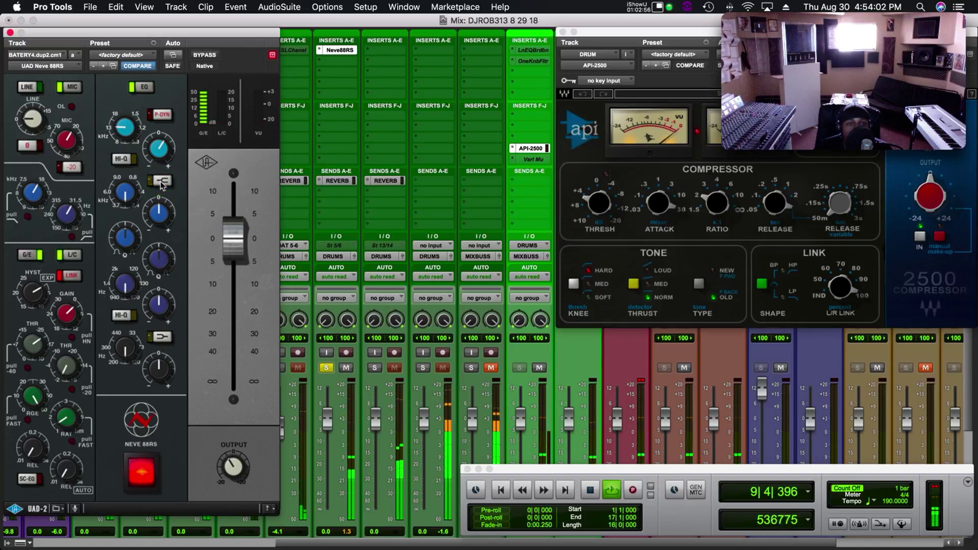
{"action": "left_click", "coordinate": [161, 182]}
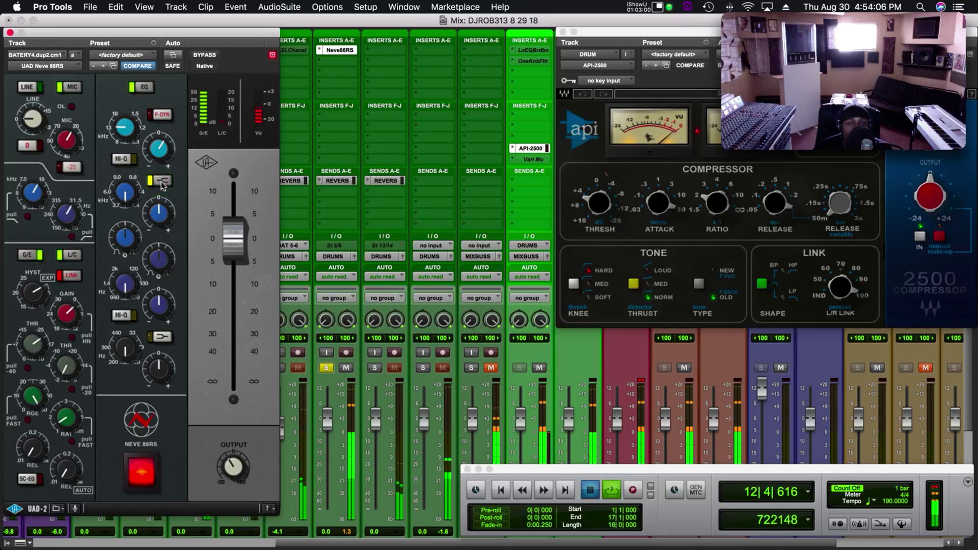
{"action": "key", "text": "space"}
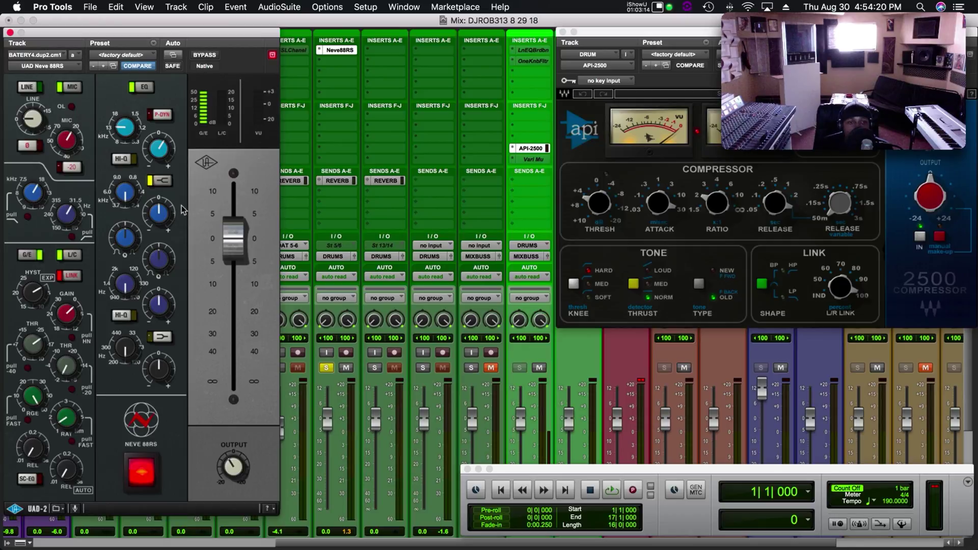
Play the soloed St 5/6 track, stop, unsolo it, and play it within the full mix
{"action": "key", "text": "space"}
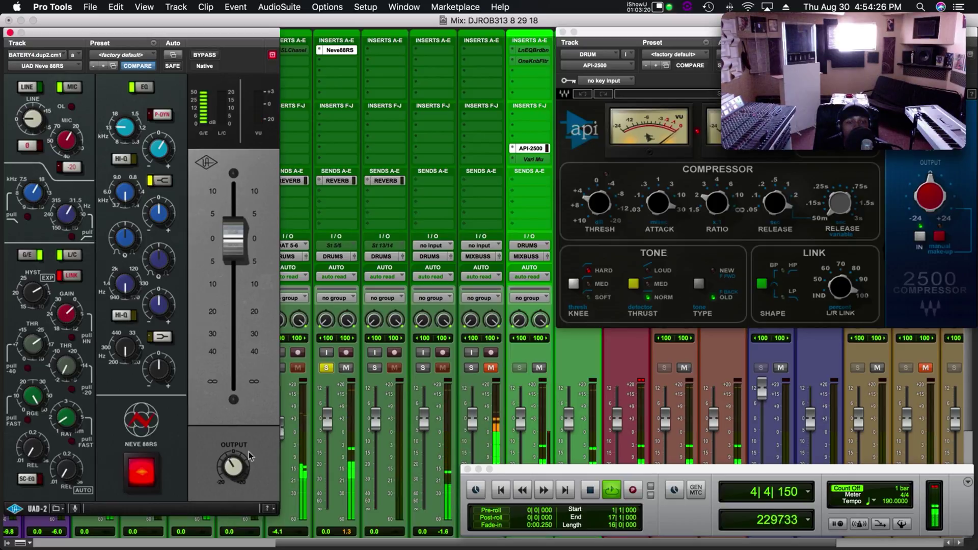
{"action": "key", "text": "space"}
{"action": "left_click", "coordinate": [326, 367]}
{"action": "key", "text": "space"}
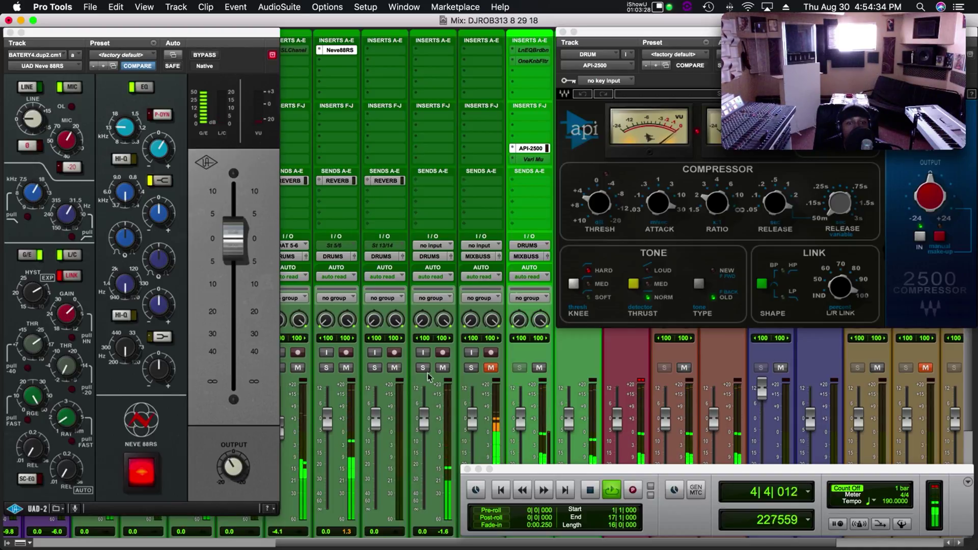
Adjust the Neve 88RS output level while the full mix plays, and stop playback
{"action": "left_click", "coordinate": [237, 467]}
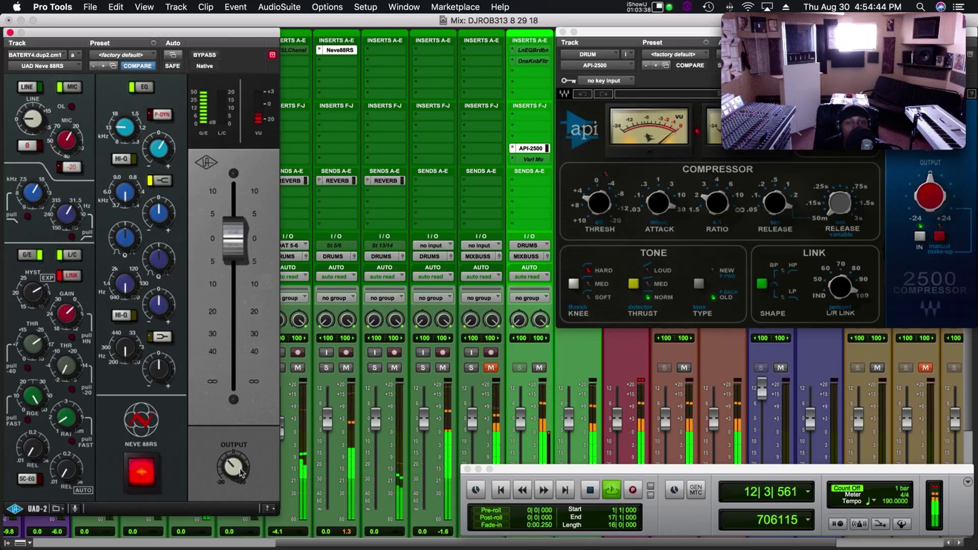
{"action": "left_click", "coordinate": [234, 472], "text": "ctrl+alt+super"}
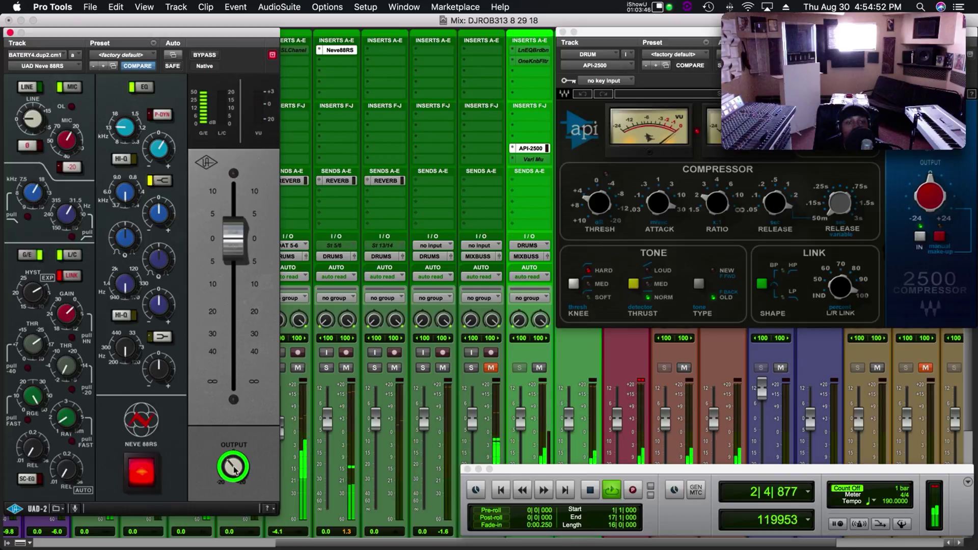
{"action": "left_click", "coordinate": [234, 471], "text": "ctrl+alt+super"}
{"action": "key", "text": "space"}
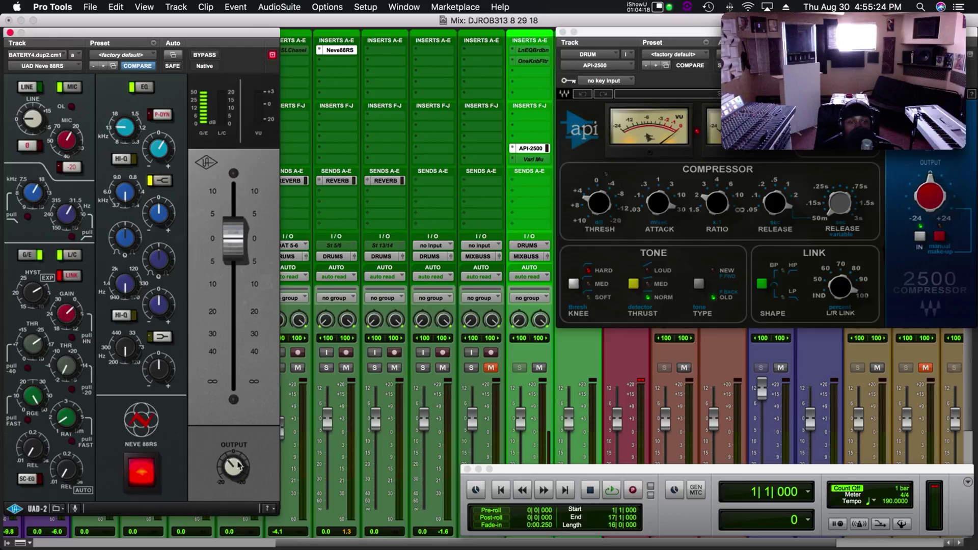
Replay the full mix to check the Neve 88RS output setting, stop, and return to the session start
{"action": "key", "text": "space"}
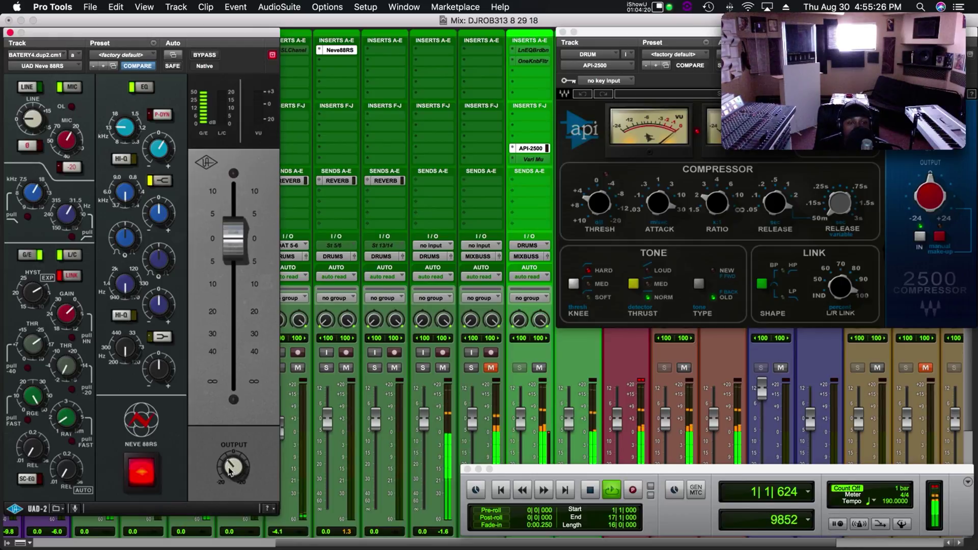
{"action": "key", "text": "space"}
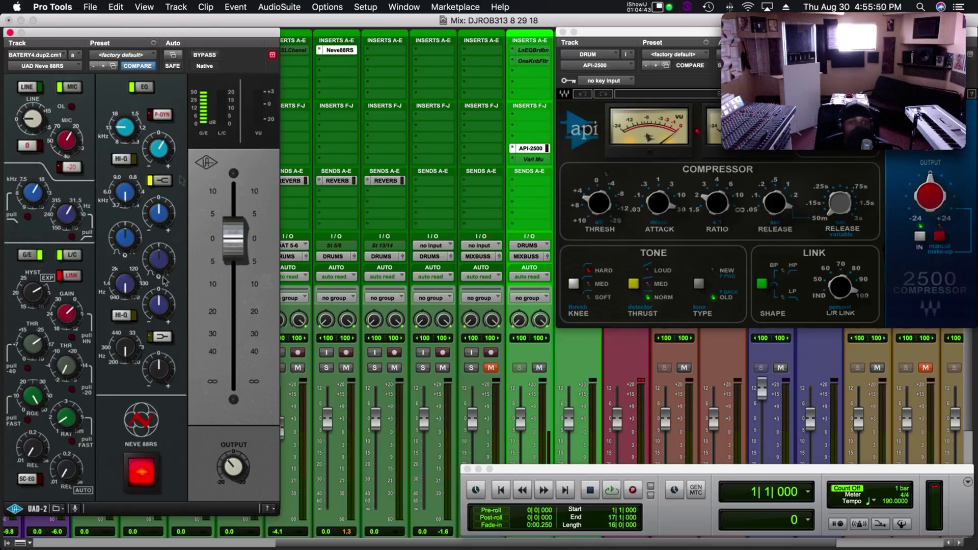
{"action": "key", "text": "space"}
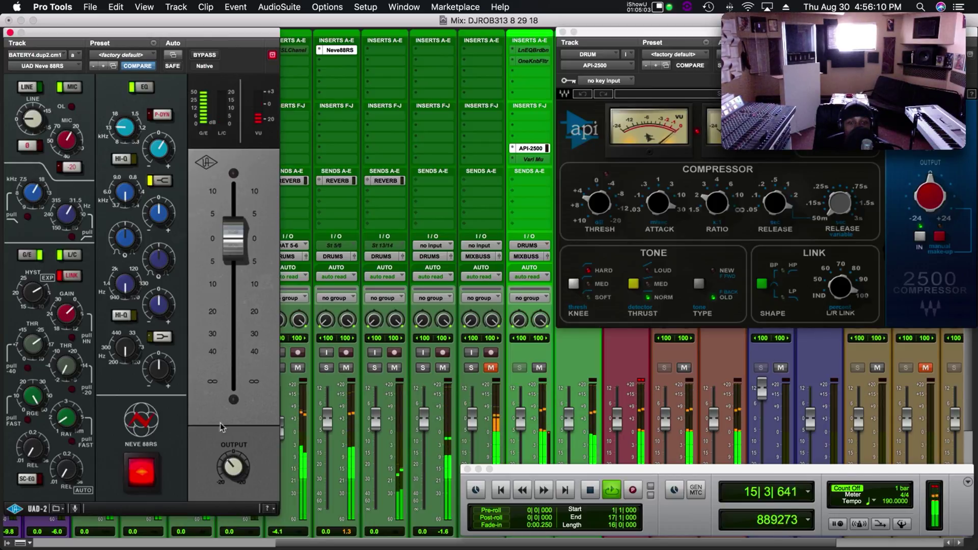
{"action": "left_click", "coordinate": [234, 473]}
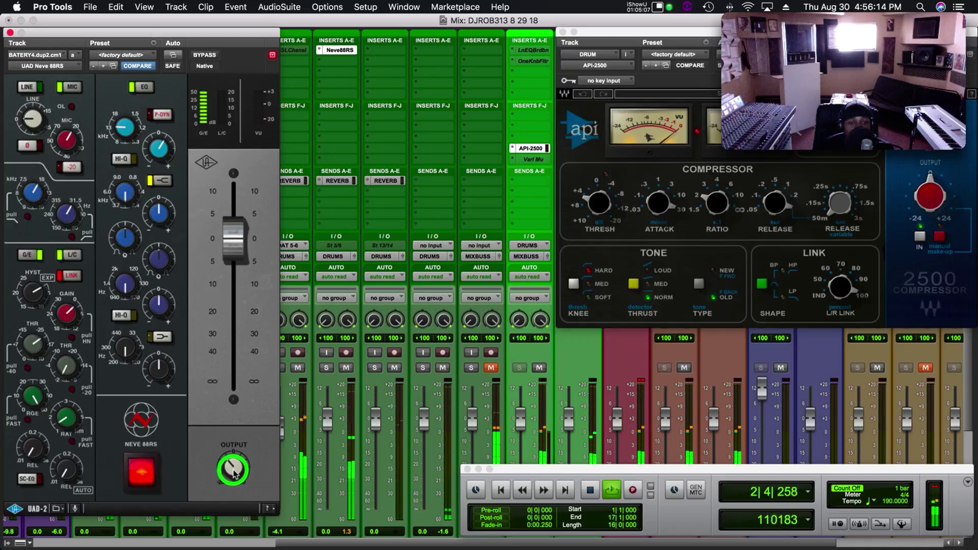
{"action": "key", "text": "space"}
{"action": "key", "text": "Return"}
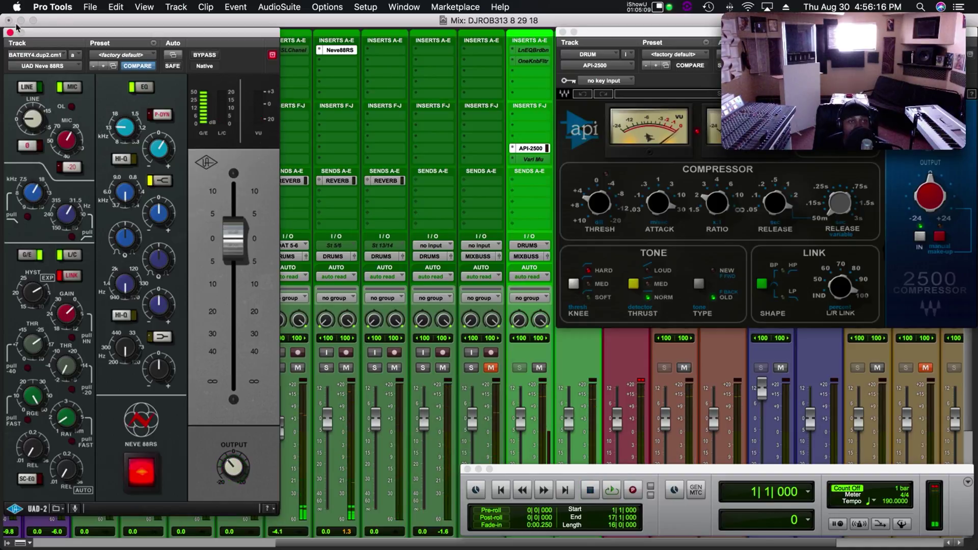
Close the Neve 88RS window and insert LinEQ Lowband in slot E of the St 5/6 track
{"action": "left_click", "coordinate": [10, 32]}
{"action": "left_click", "coordinate": [331, 95]}
{"action": "left_click", "coordinate": [616, 186]}
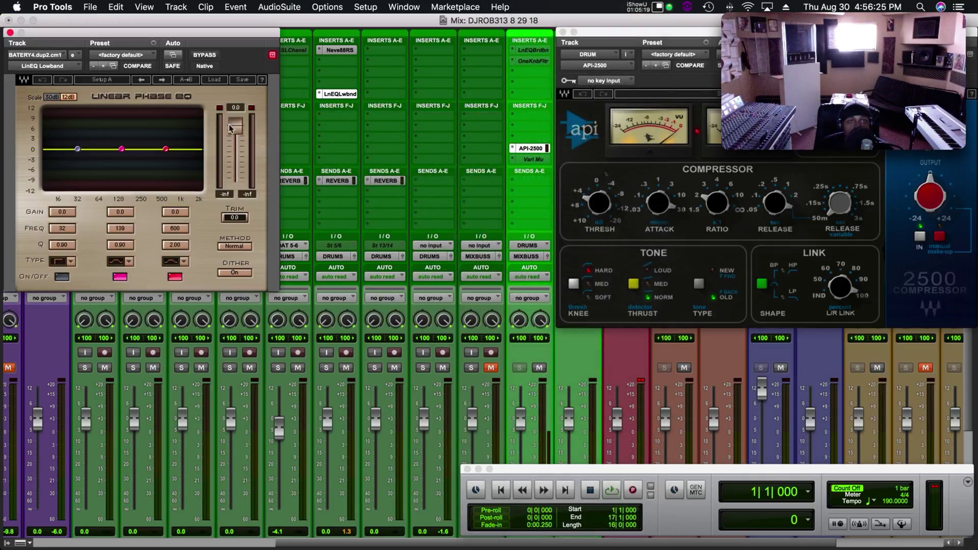
Play the full mix to check the signal through LinEQ Lowband and the drum bus's API-2500, then stop
{"action": "key", "text": "space"}
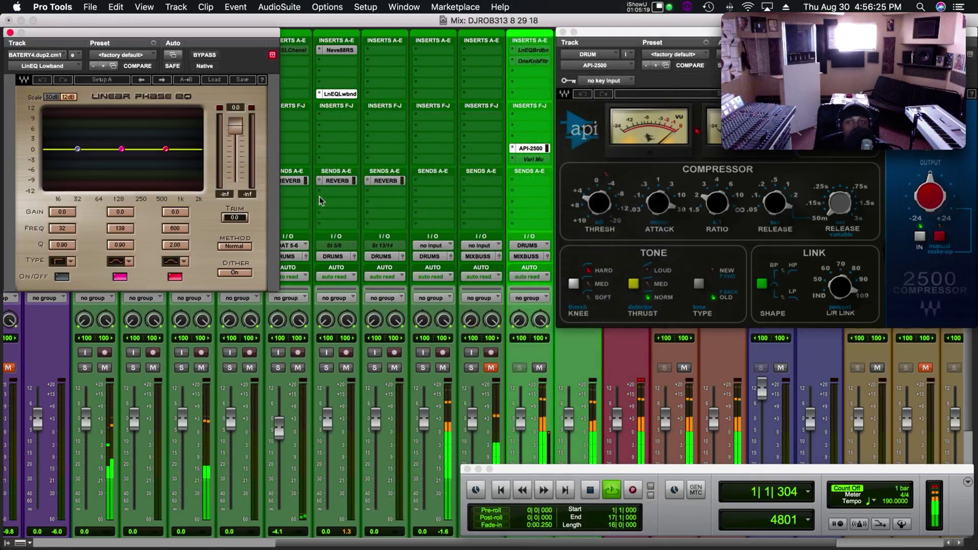
{"action": "left_click", "coordinate": [696, 134]}
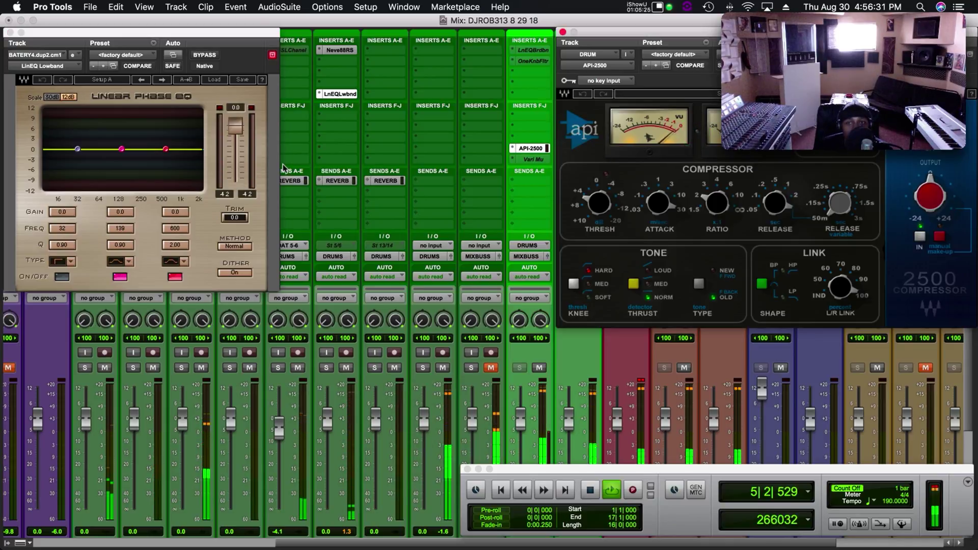
{"action": "key", "text": "space"}
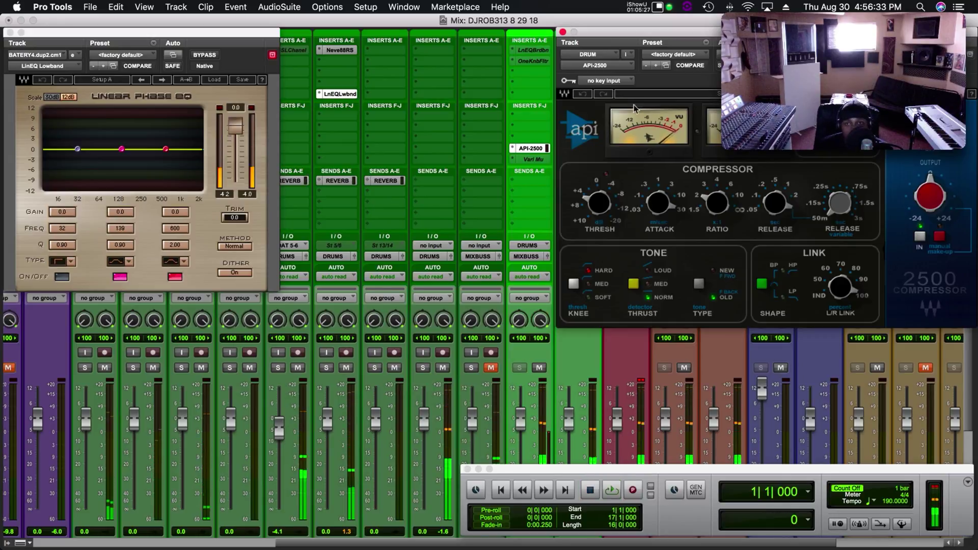
Keep the LinEQ Lowband window open and place the MAIN track's PAZ Analyzer window beside it
{"action": "left_click", "coordinate": [272, 55]}
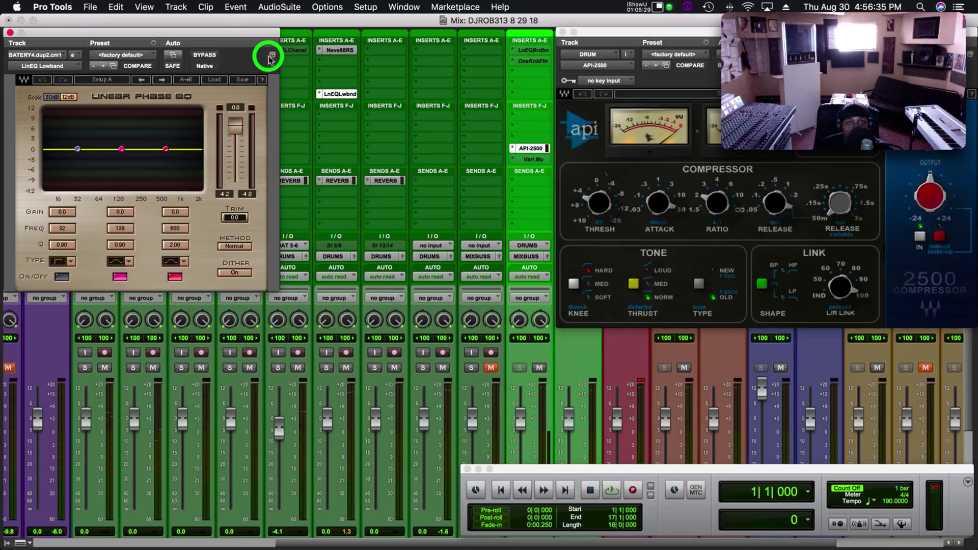
{"action": "left_click", "coordinate": [530, 149]}
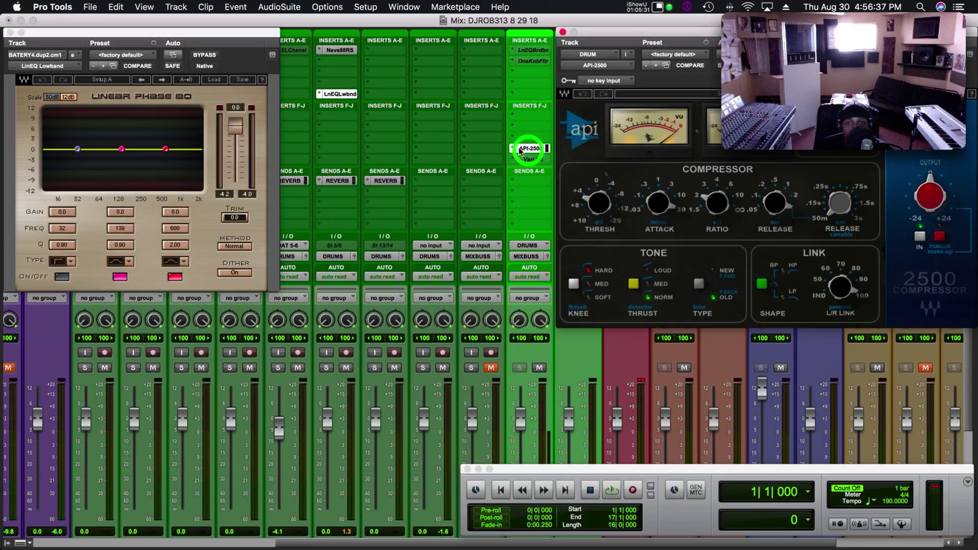
{"action": "scroll", "coordinate": [477, 123], "scroll_direction": "right", "scroll_amount": 3}
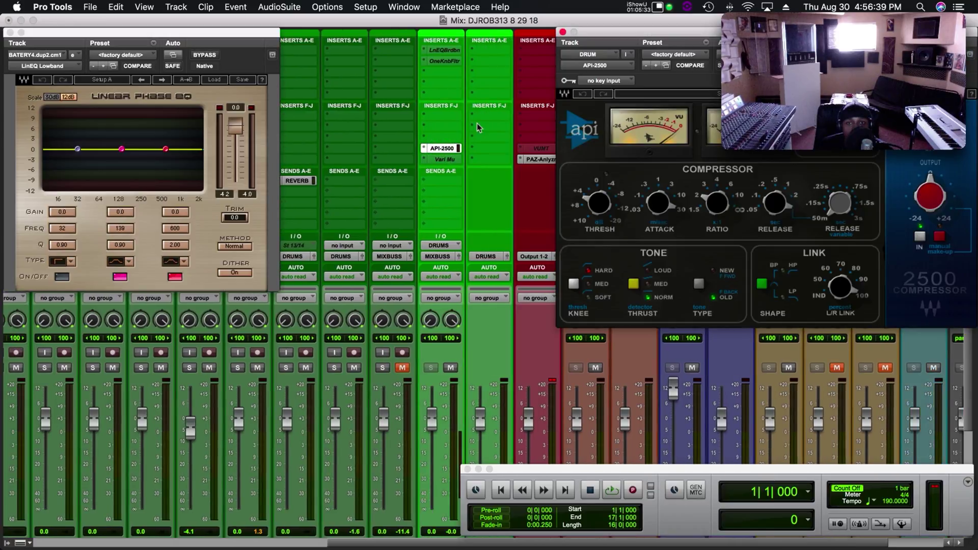
{"action": "left_click", "coordinate": [519, 161]}
{"action": "left_click_drag", "start_coordinate": [256, 45], "coordinate": [679, 65]}
Play the session with track 16 BATE421 soloed, clear the PAZ Analyzer memory to capture its spectrum, and stop playback
{"action": "scroll", "coordinate": [392, 137], "scroll_direction": "down", "scroll_amount": 2}
{"action": "scroll", "coordinate": [387, 139], "scroll_direction": "left", "scroll_amount": 3}
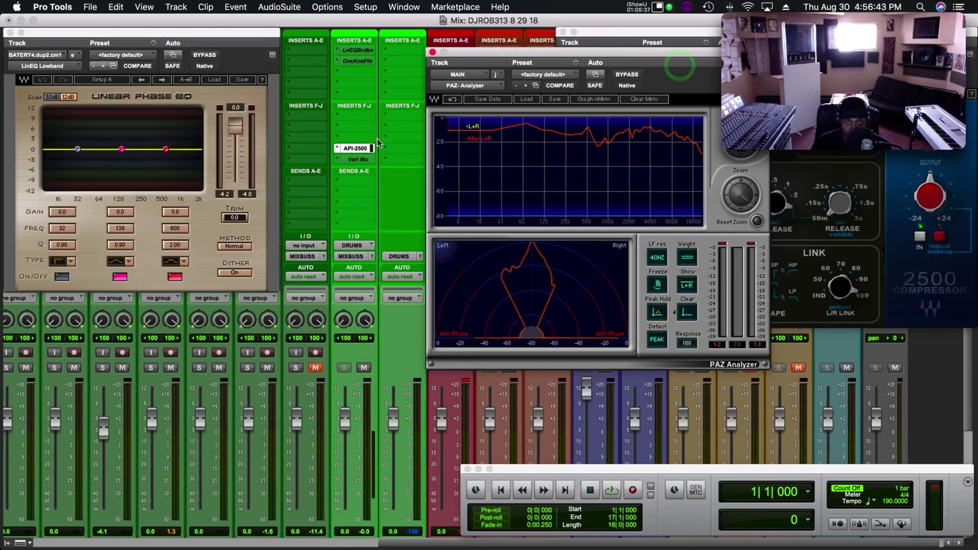
{"action": "key", "text": "space"}
{"action": "left_click", "coordinate": [303, 339]}
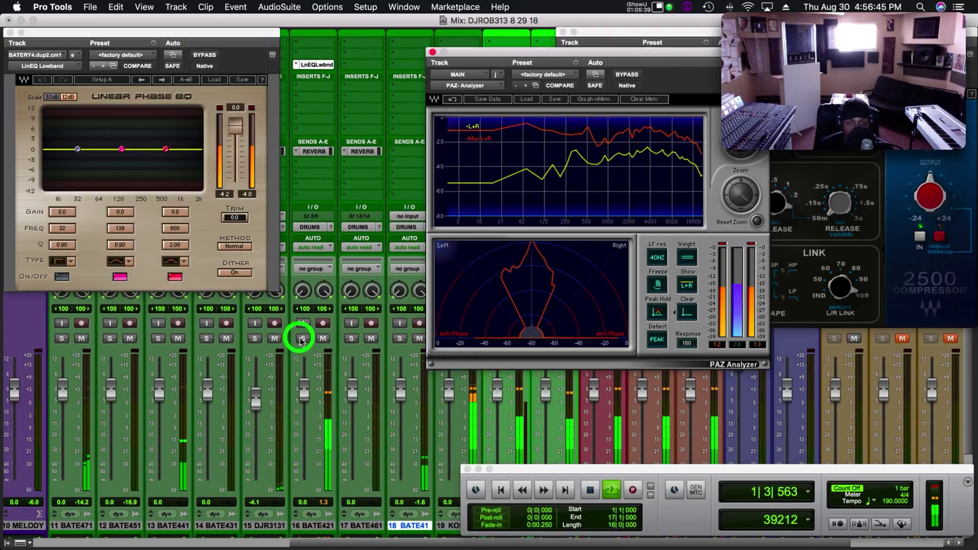
{"action": "left_click", "coordinate": [658, 99]}
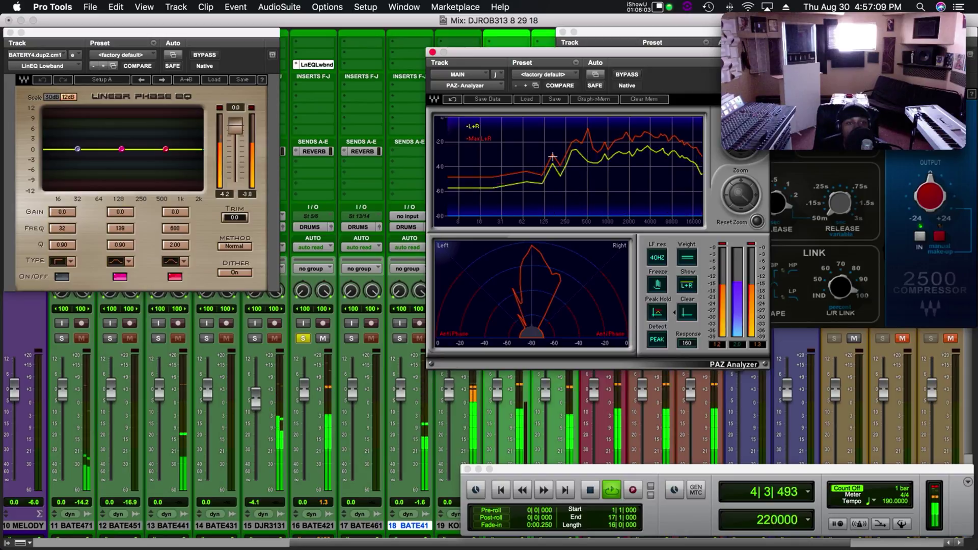
{"action": "key", "text": "space"}
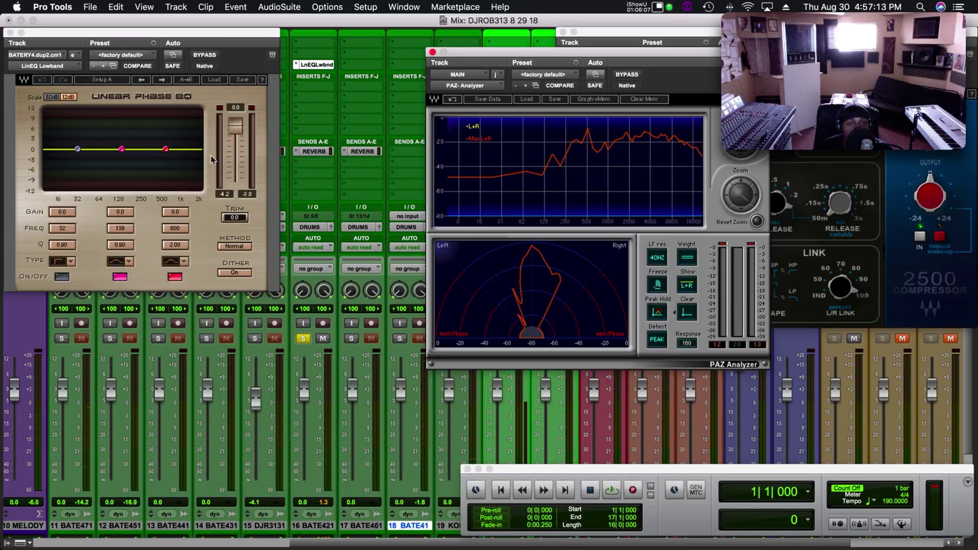
Load the DJROB313 SNARE LOW CUT preset in LinEQ Lowband and clear the PAZ Analyzer memory
{"action": "left_click", "coordinate": [143, 59]}
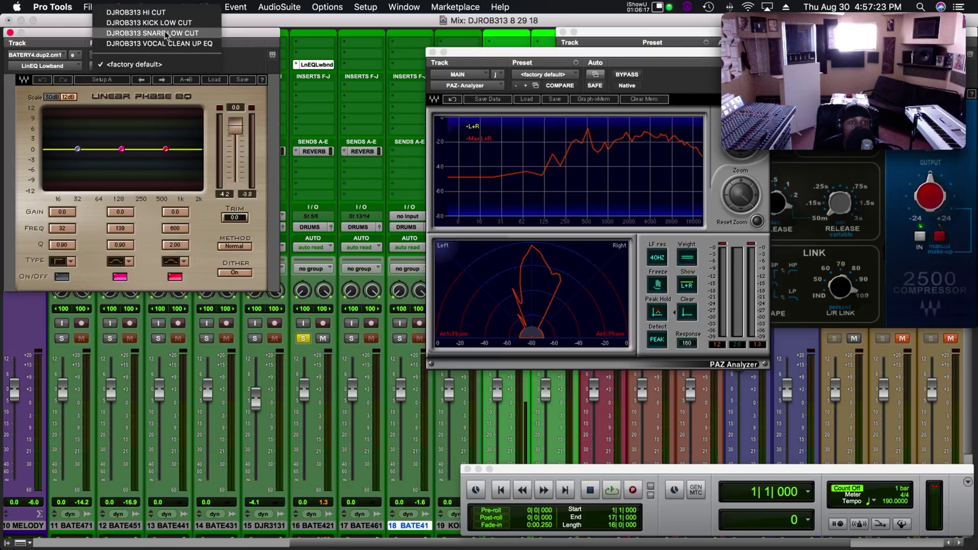
{"action": "left_click", "coordinate": [169, 33]}
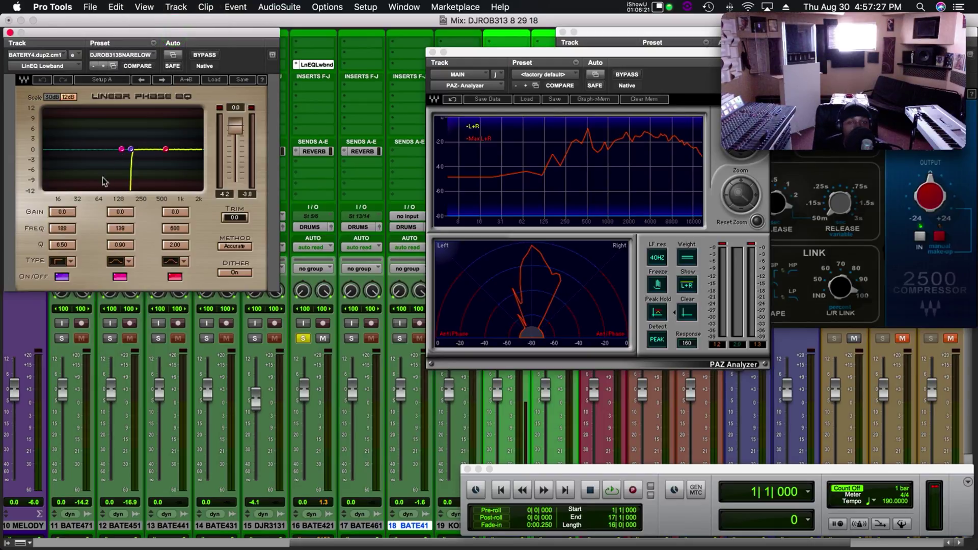
{"action": "left_click", "coordinate": [652, 99]}
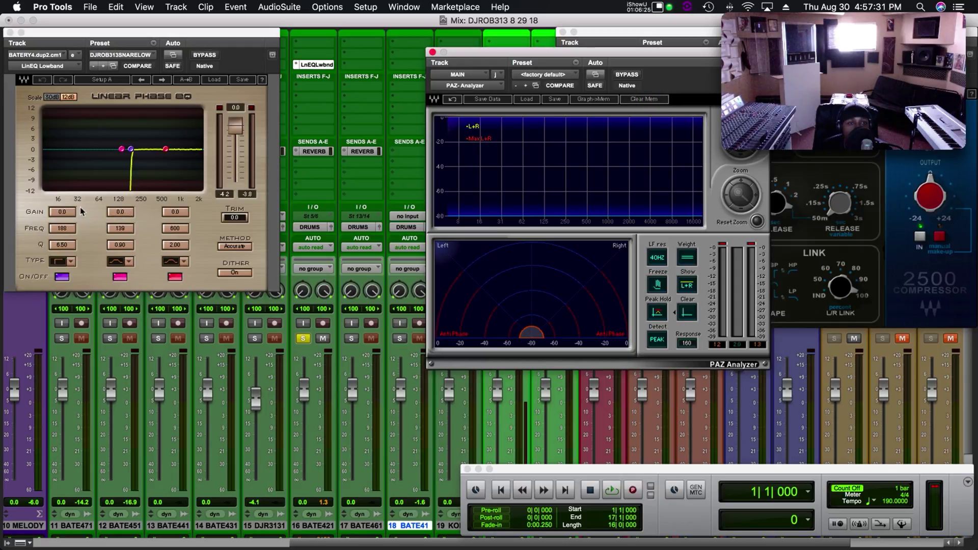
Play the soloed track and set the LinEQ Lowband low-cut frequency to 152 Hz
{"action": "key", "text": "space"}
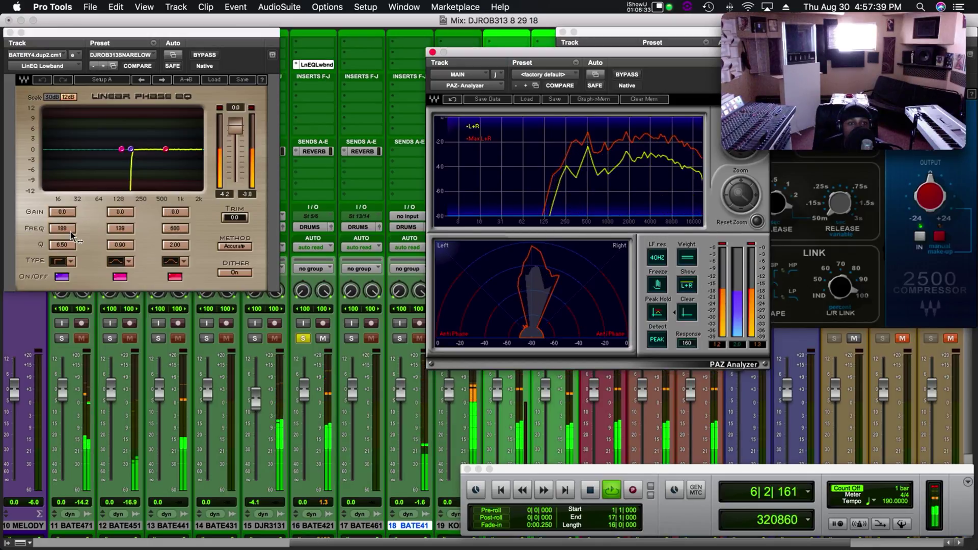
{"action": "mouse_move", "coordinate": [63, 228]}
{"action": "left_mouse_down"}
{"action": "mouse_move", "coordinate": [44, 225]}
{"action": "mouse_move", "coordinate": [59, 220]}
{"action": "mouse_move", "coordinate": [61, 231]}
{"action": "left_mouse_up"}
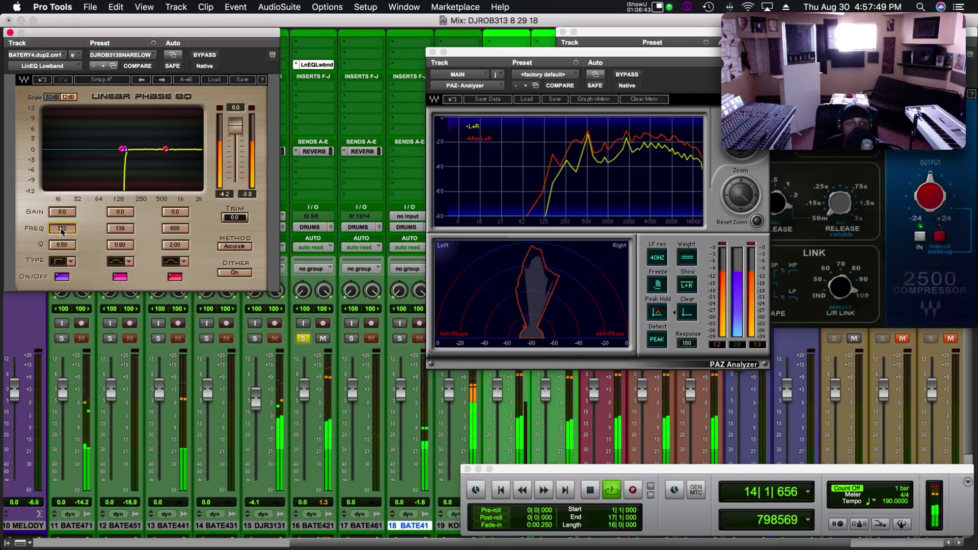
{"action": "left_click", "coordinate": [62, 230]}
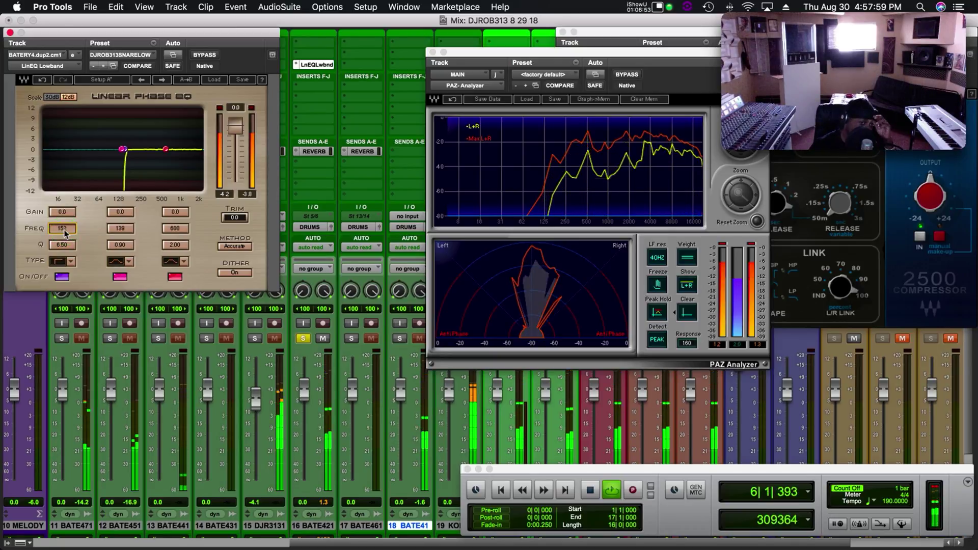
Try the low-cut band with a Q of 2.00 and a frequency of 164 Hz, restoring the previous settings
{"action": "mouse_move", "coordinate": [59, 244]}
{"action": "left_mouse_down"}
{"action": "mouse_move", "coordinate": [8, 244]}
{"action": "mouse_move", "coordinate": [51, 239]}
{"action": "mouse_move", "coordinate": [45, 245]}
{"action": "left_mouse_up"}
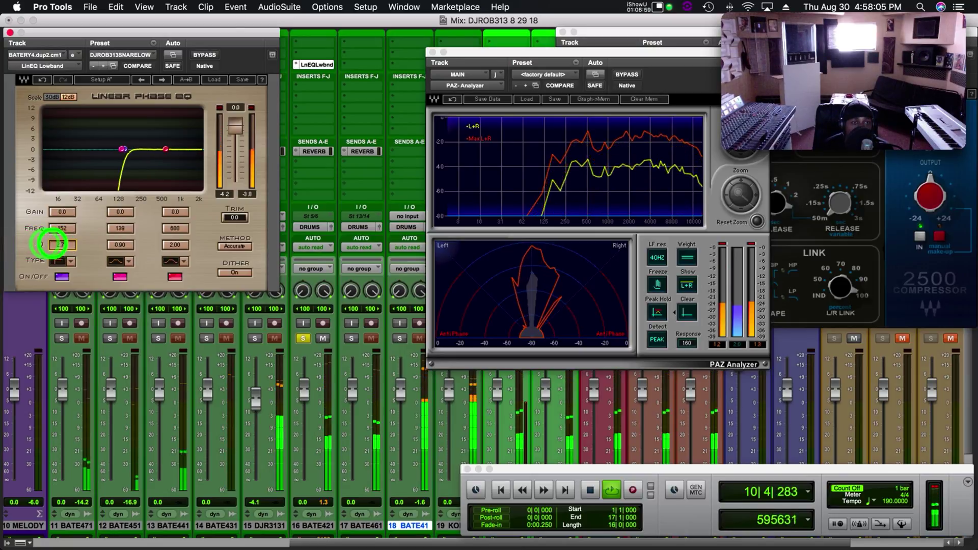
{"action": "left_click_drag", "start_coordinate": [61, 245], "coordinate": [65, 247]}
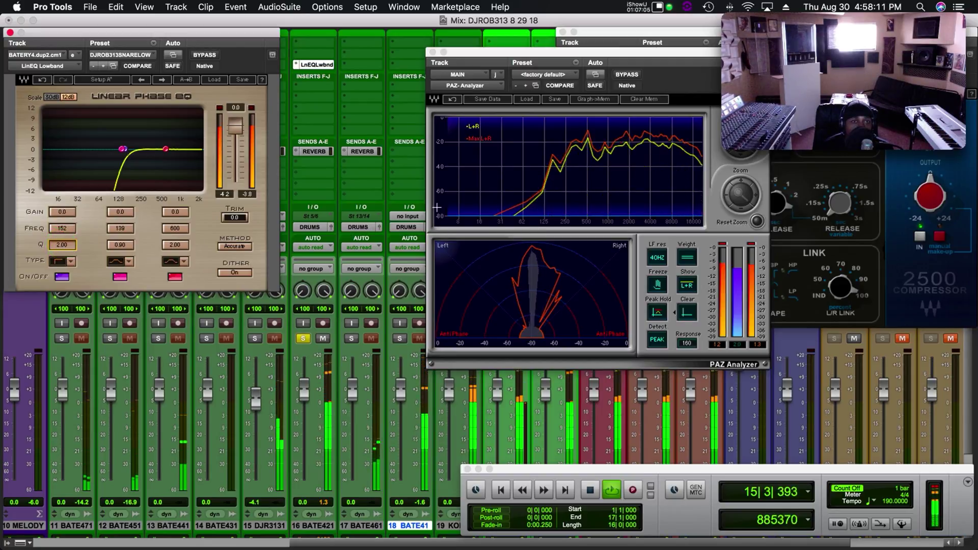
{"action": "left_click_drag", "start_coordinate": [59, 231], "coordinate": [59, 232]}
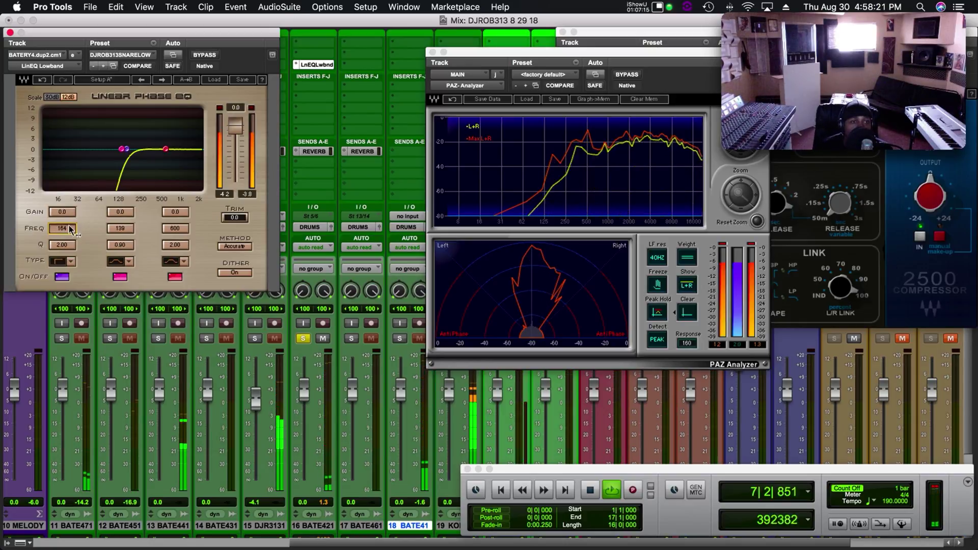
{"action": "mouse_move", "coordinate": [62, 233]}
{"action": "left_mouse_down"}
{"action": "mouse_move", "coordinate": [64, 247]}
{"action": "mouse_move", "coordinate": [50, 229]}
{"action": "left_mouse_up"}
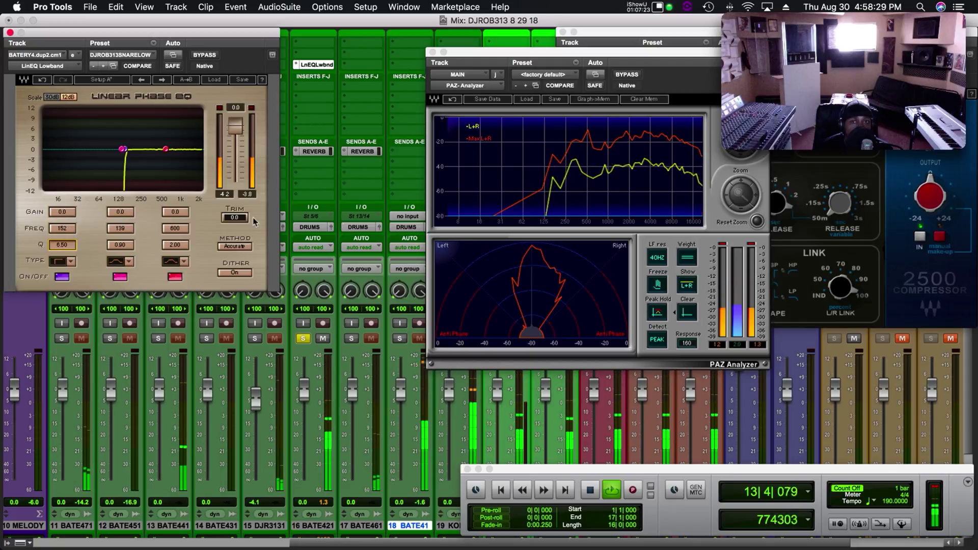
Set the 600 Hz band's Q to 6.50 and gain to -4.0, clearing the PAZ Analyzer memory to compare the spectrum
{"action": "left_click", "coordinate": [654, 99]}
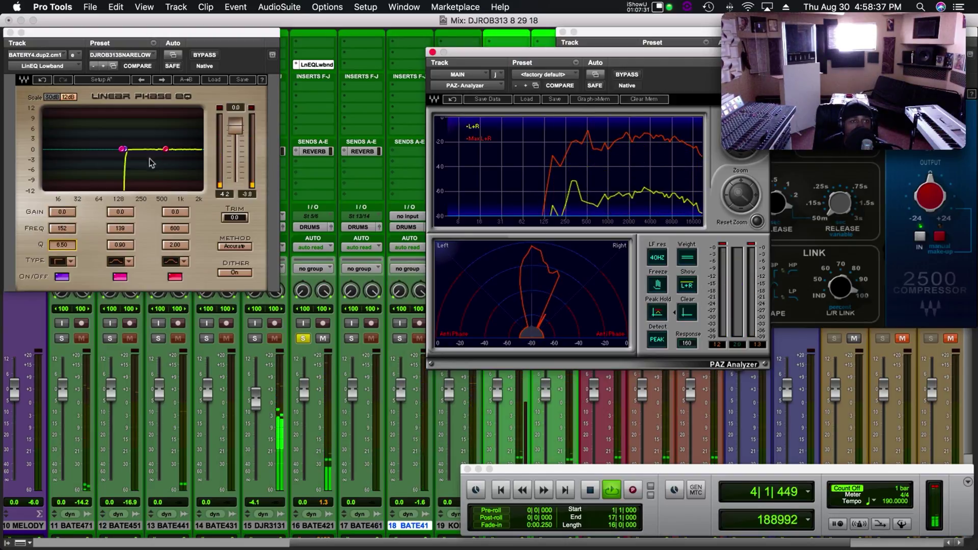
{"action": "left_click", "coordinate": [174, 246]}
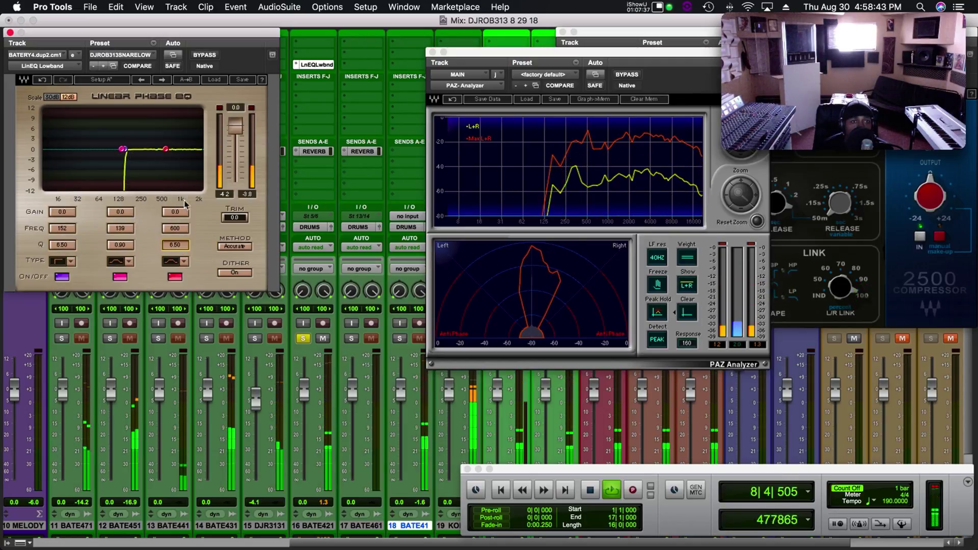
{"action": "left_click_drag", "start_coordinate": [175, 207], "coordinate": [175, 210]}
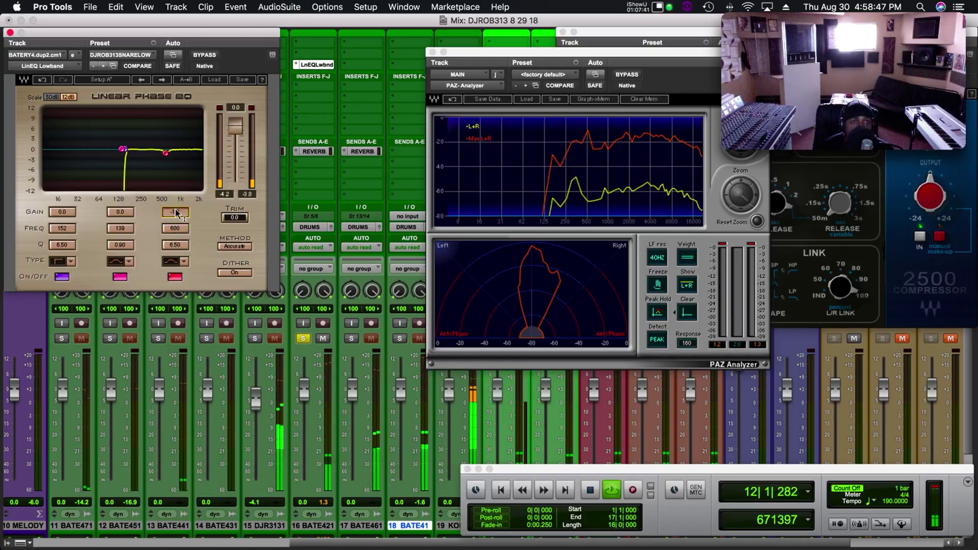
{"action": "left_click_drag", "start_coordinate": [176, 213], "coordinate": [176, 216]}
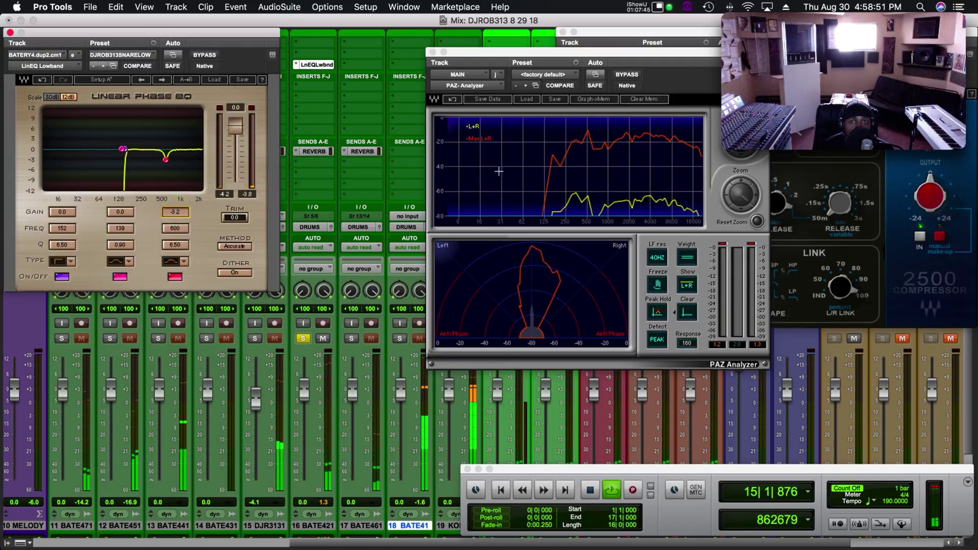
{"action": "left_click", "coordinate": [665, 99]}
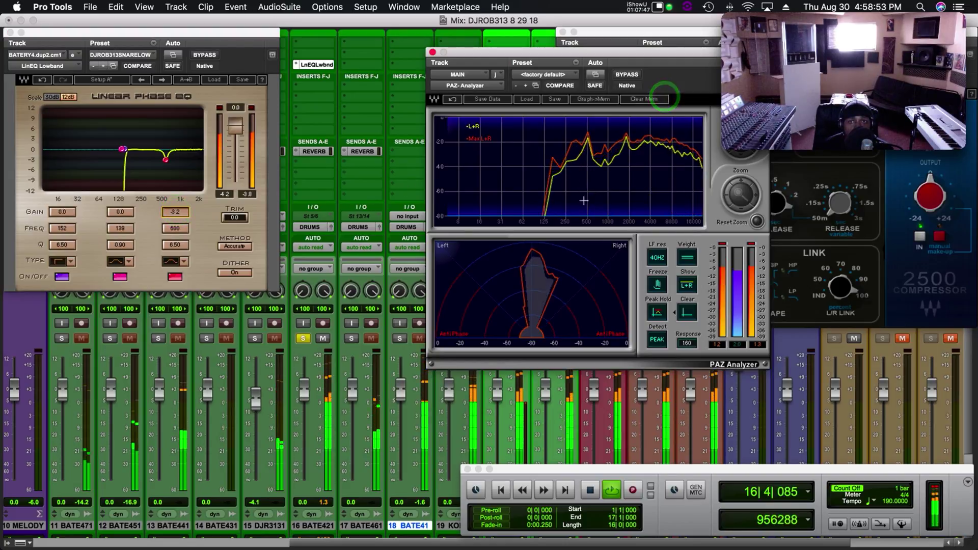
{"action": "left_click_drag", "start_coordinate": [175, 211], "coordinate": [176, 220]}
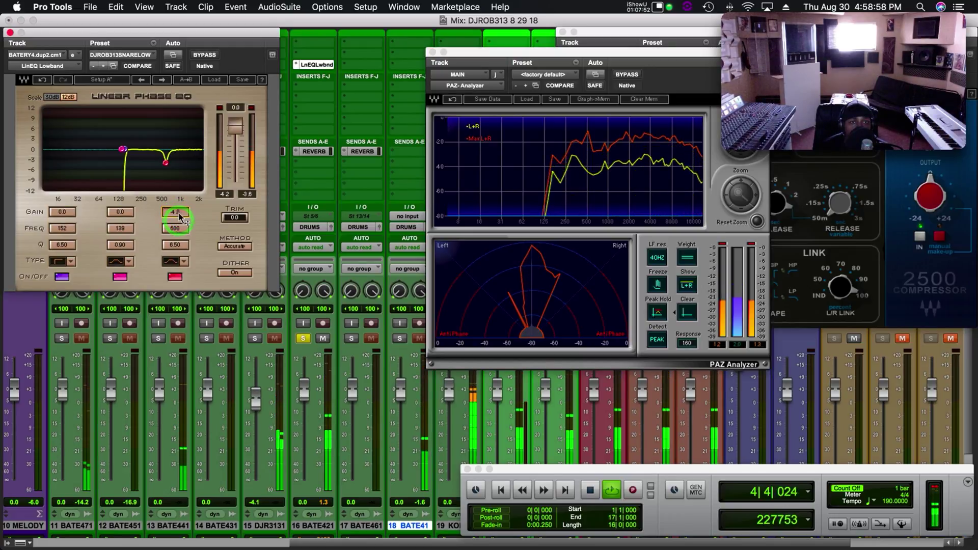
{"action": "left_click", "coordinate": [644, 98]}
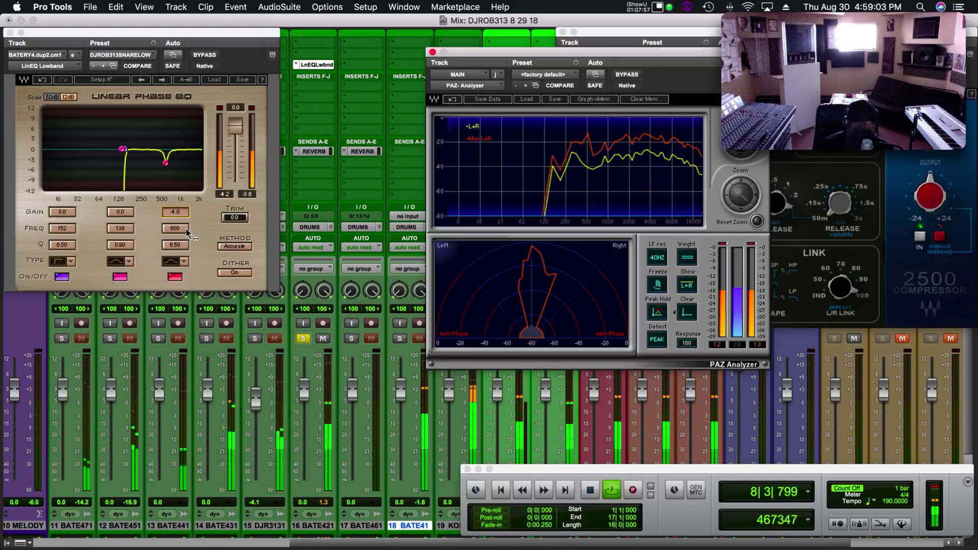
Stop playback, set the third band's frequency to 504 Hz, and replay the soloed track with the analyzer memory cleared
{"action": "key", "text": "space"}
{"action": "left_click_drag", "start_coordinate": [174, 230], "coordinate": [175, 228]}
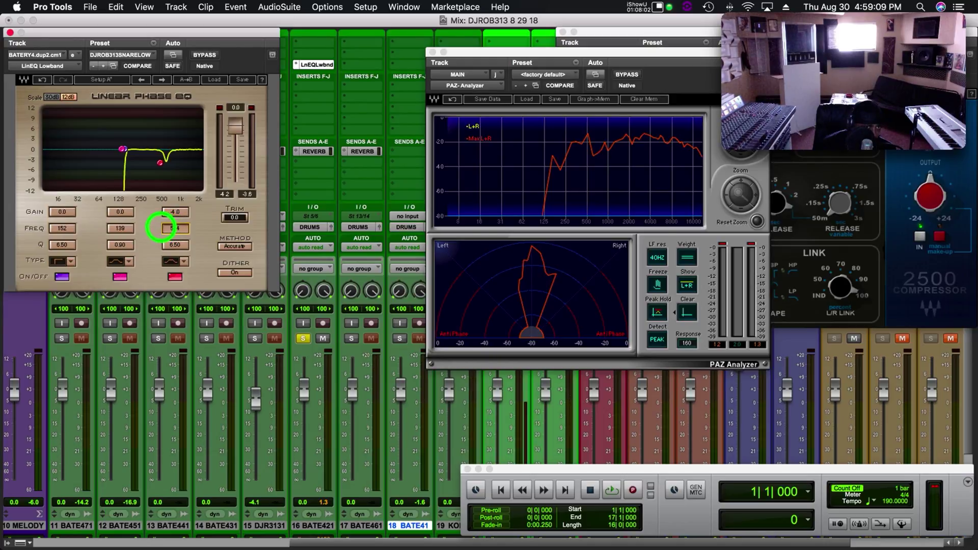
{"action": "key", "text": "space"}
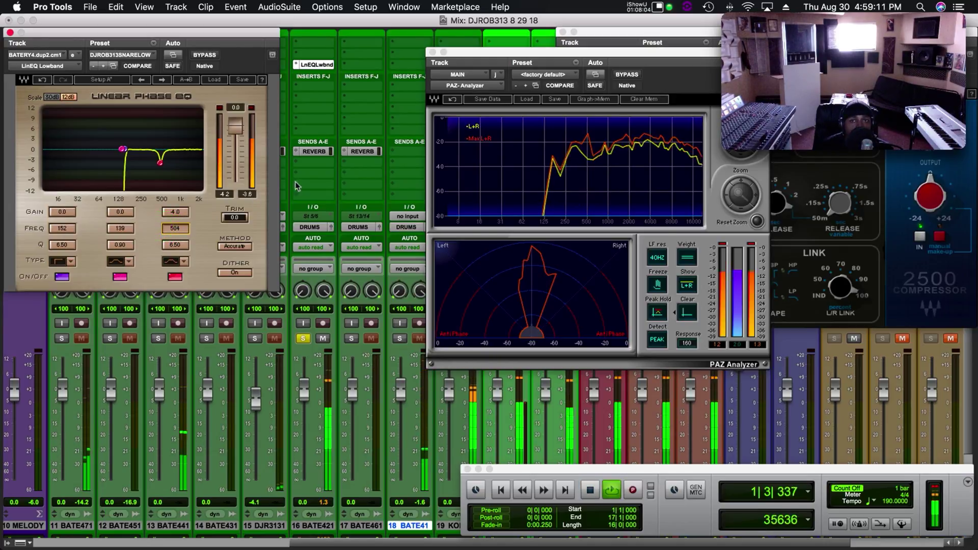
{"action": "left_click", "coordinate": [645, 99]}
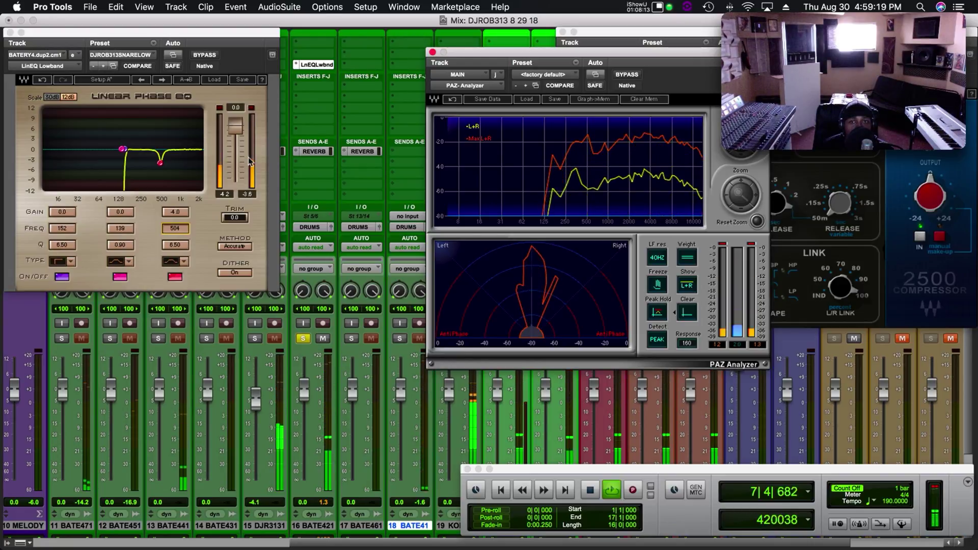
Toggle the LinEQ Lowband bypass twice to compare the sound with and without the EQ, and stop playback
{"action": "left_click", "coordinate": [206, 55]}
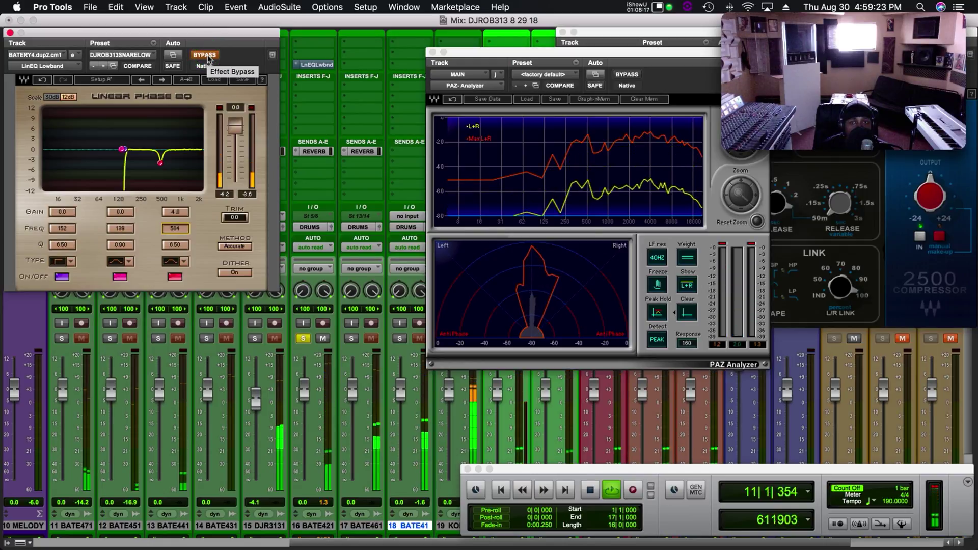
{"action": "left_click", "coordinate": [206, 57]}
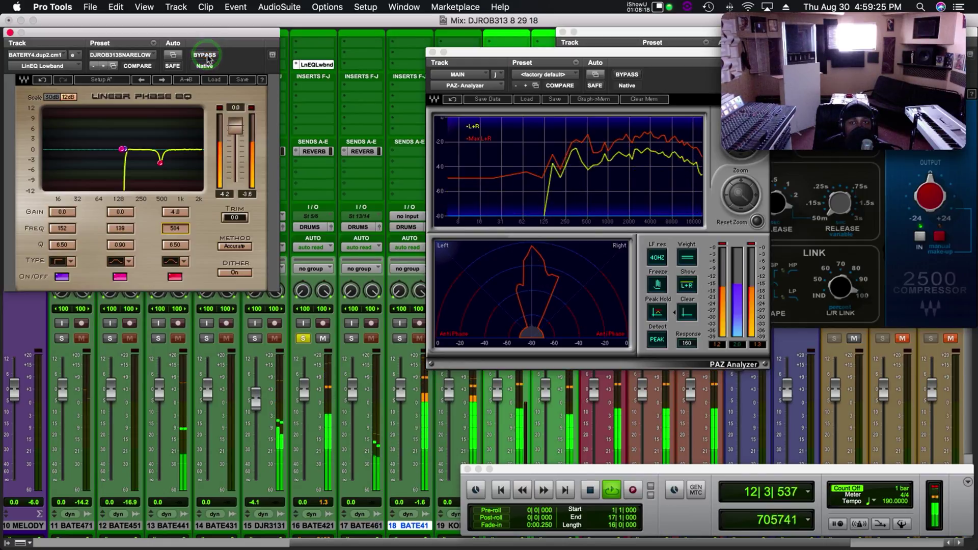
{"action": "left_click", "coordinate": [206, 56]}
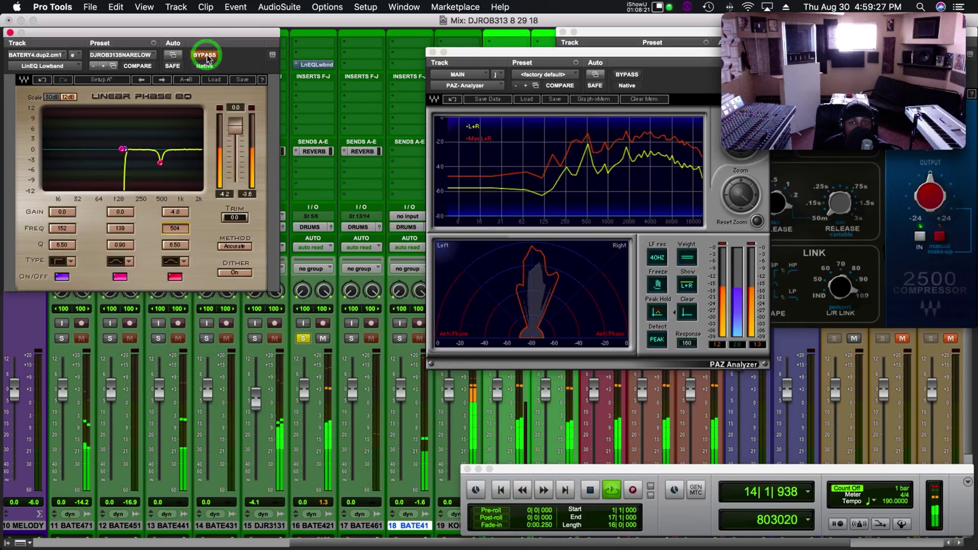
{"action": "left_click", "coordinate": [207, 56]}
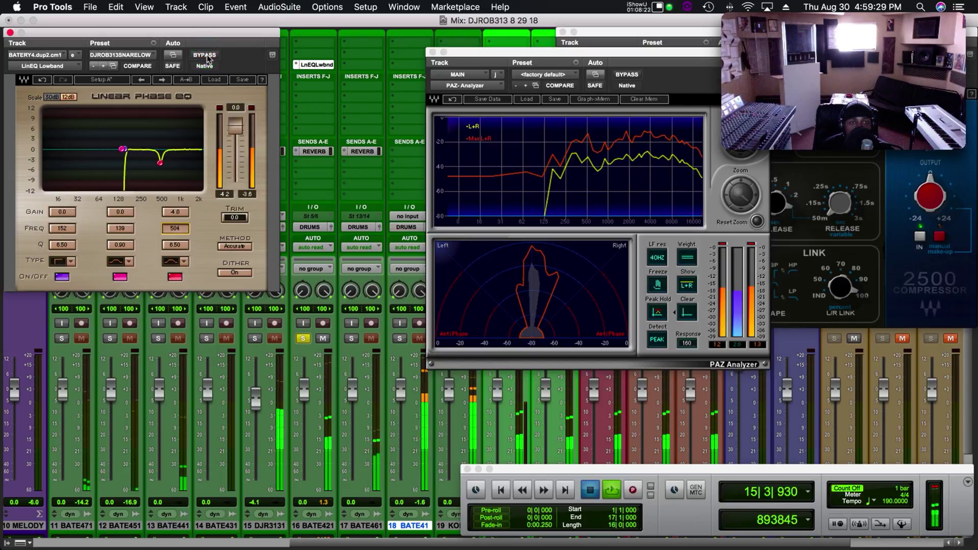
{"action": "key", "text": "space"}
Replay the soloed track with a cleared PAZ Analyzer, stop, and set the 504 Hz band's gain to -3.5
{"action": "left_click", "coordinate": [647, 98]}
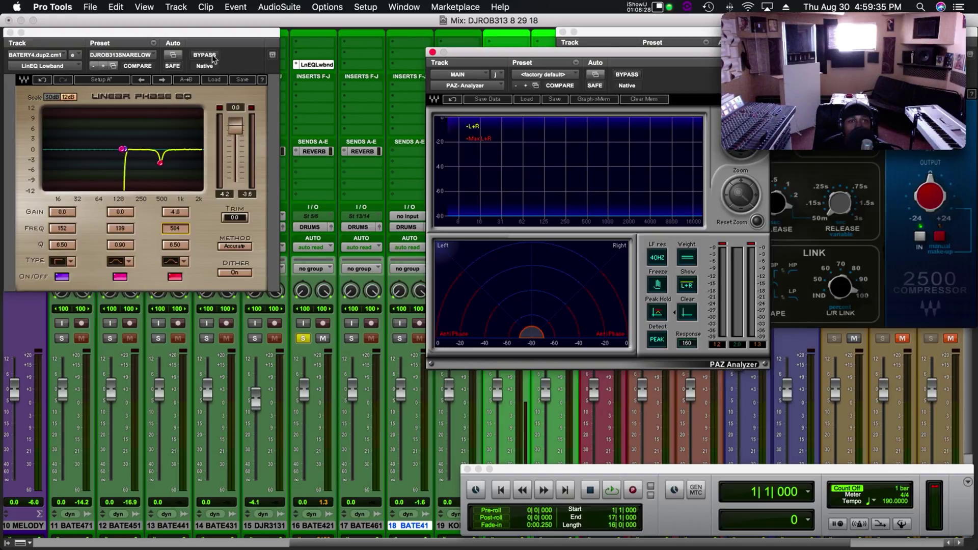
{"action": "key", "text": "space"}
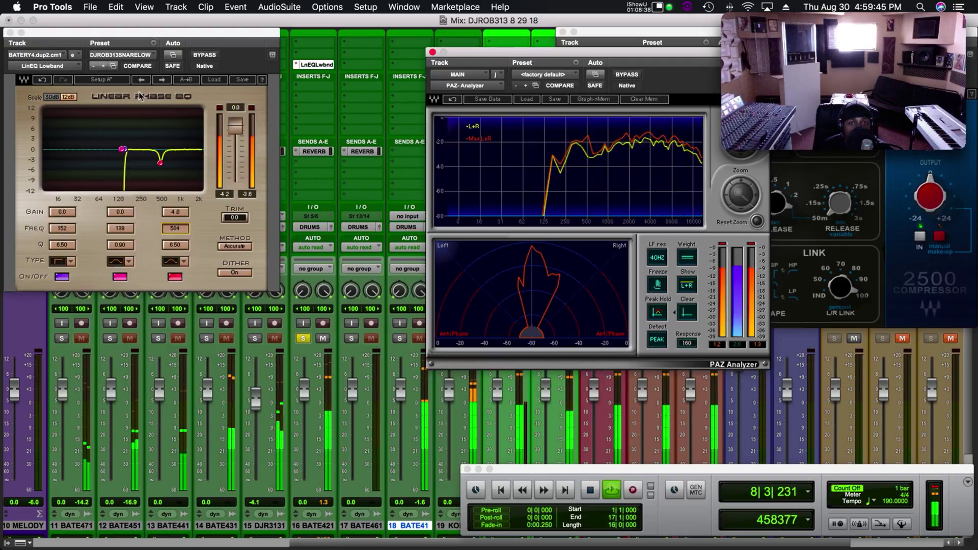
{"action": "key", "text": "space"}
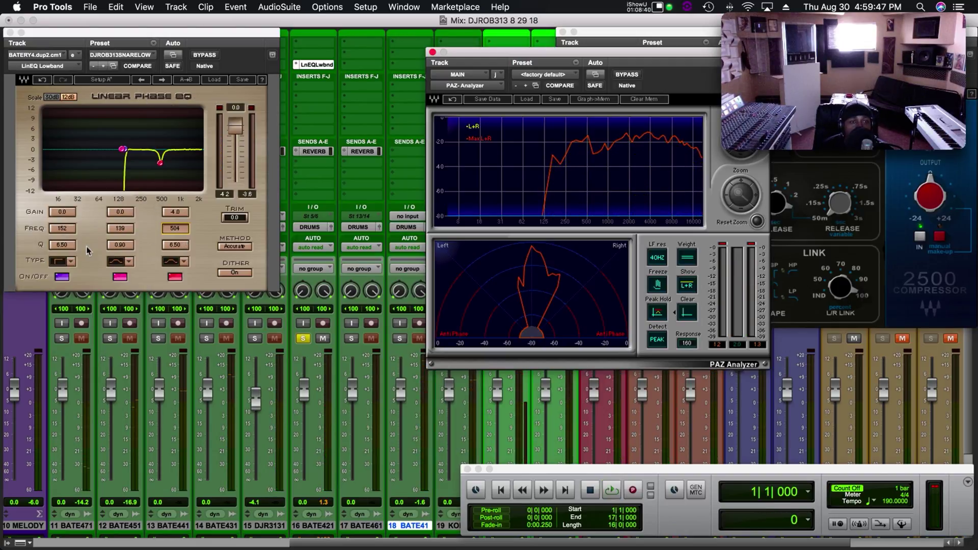
{"action": "left_click", "coordinate": [177, 213]}
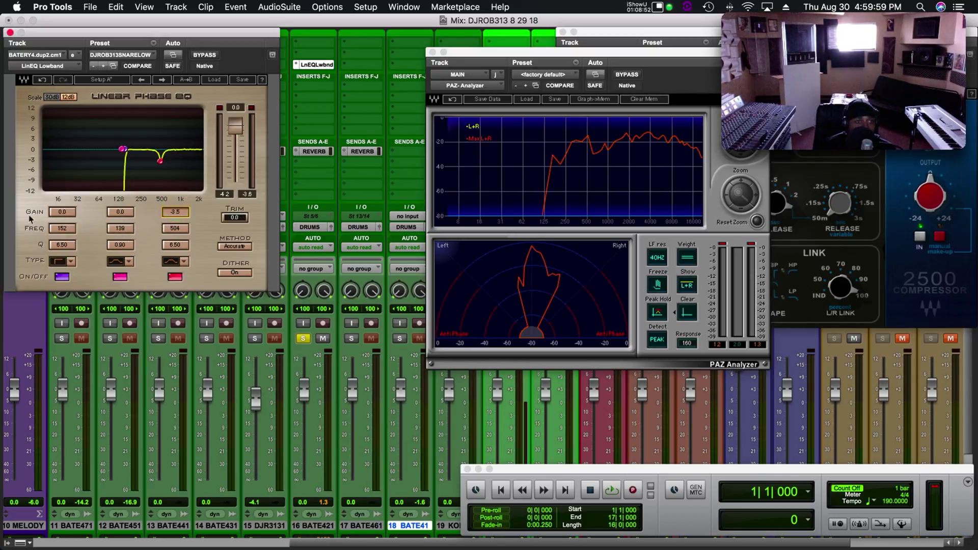
Close the LinEQ Lowband and PAZ Analyzer windows and take the St 5/6 track out of solo
{"action": "left_click", "coordinate": [10, 33]}
{"action": "key", "text": "space"}
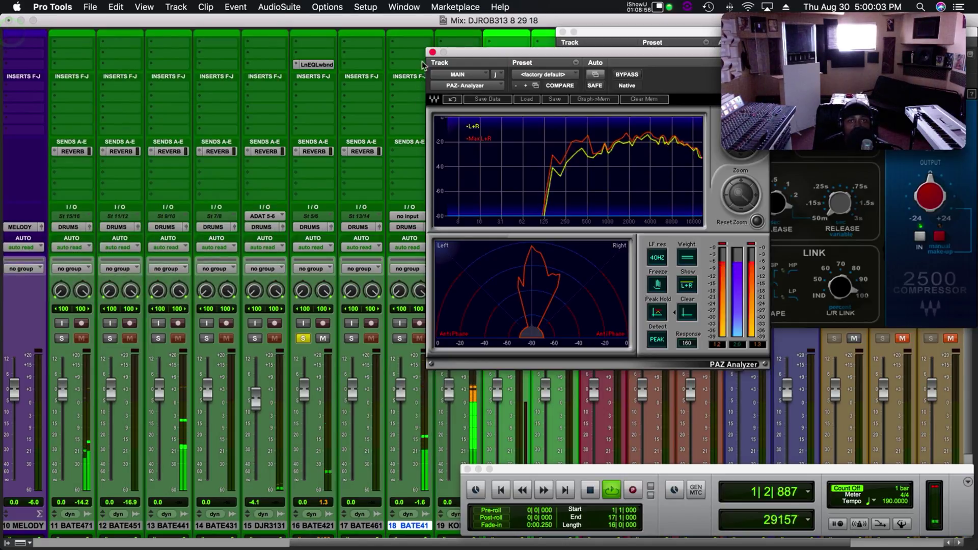
{"action": "left_click", "coordinate": [432, 52]}
{"action": "key", "text": "space"}
{"action": "left_click", "coordinate": [303, 338]}
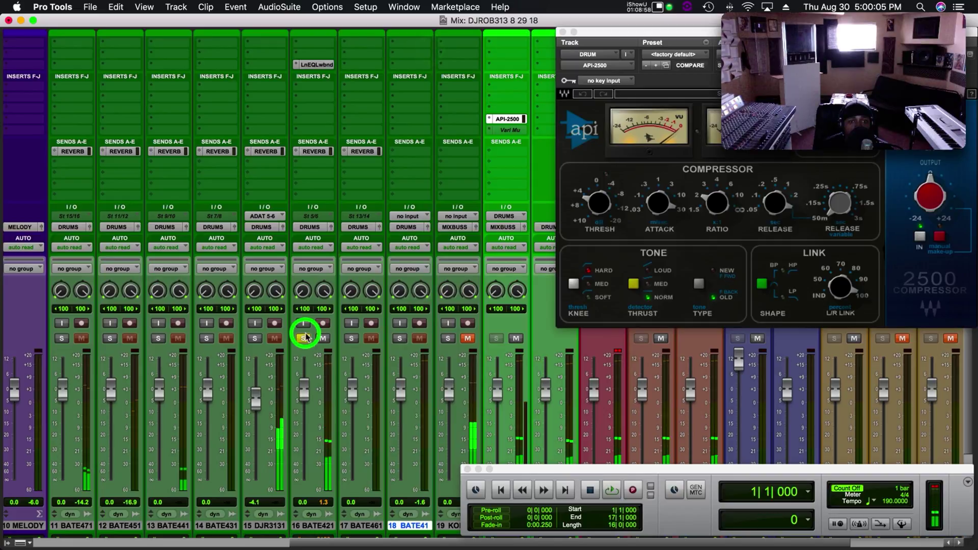
Play the full mix and compare it with track 19 unmuted and muted, stopping playback after the comparison
{"action": "key", "text": "space"}
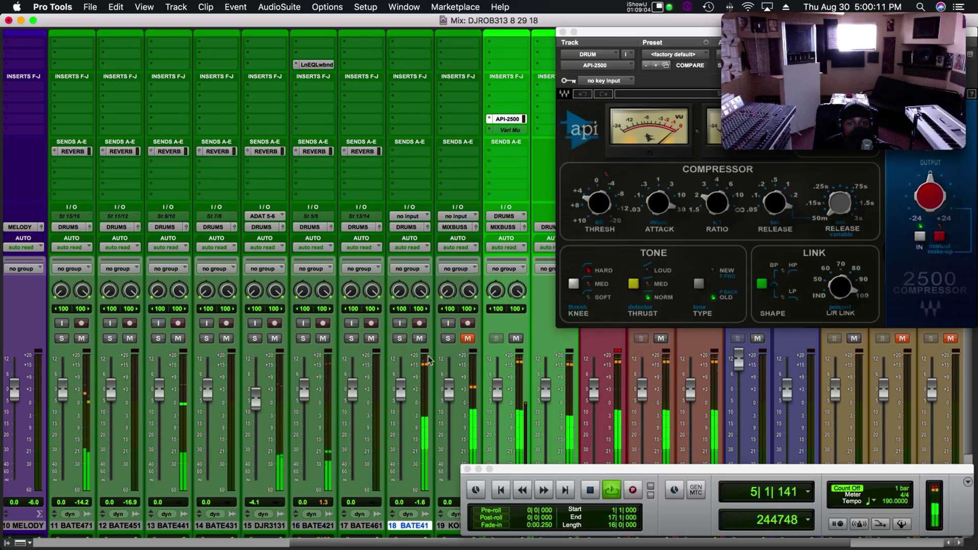
{"action": "left_click", "coordinate": [468, 339]}
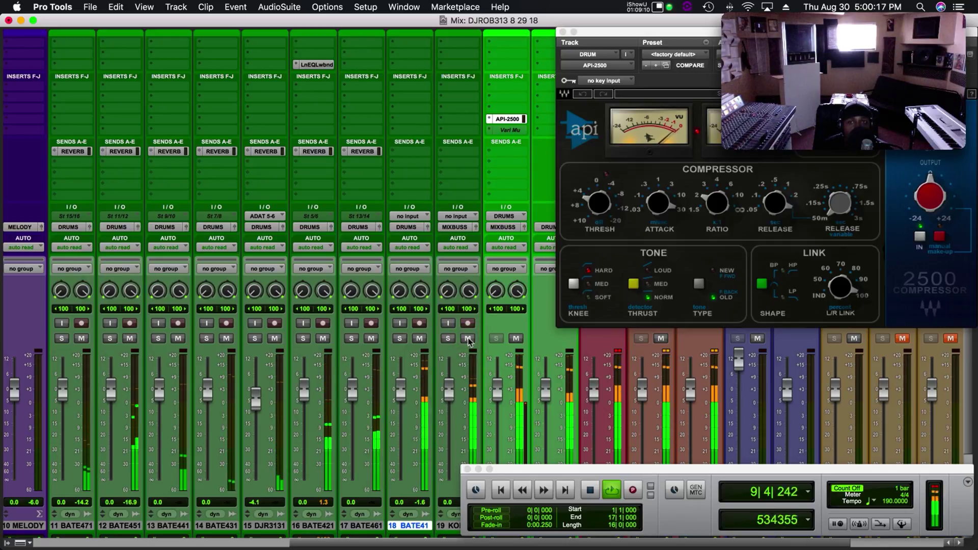
{"action": "left_click", "coordinate": [469, 339]}
{"action": "key", "text": "space"}
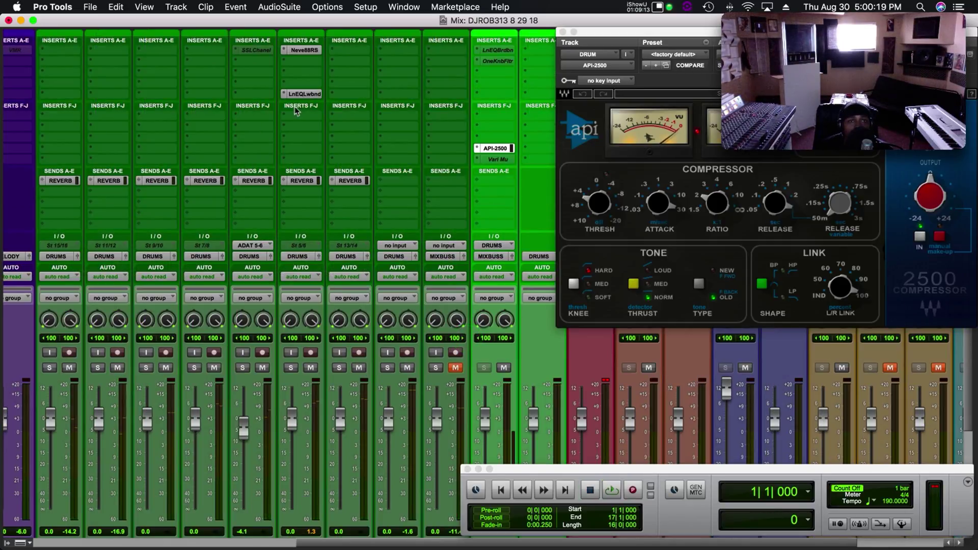
Commit the St 5/6 track's Neve 88RS and LinEQ Lowband inserts to audio, and play the mix with track 19 unmuted
{"action": "right_click", "coordinate": [306, 97]}
{"action": "left_click", "coordinate": [324, 116]}
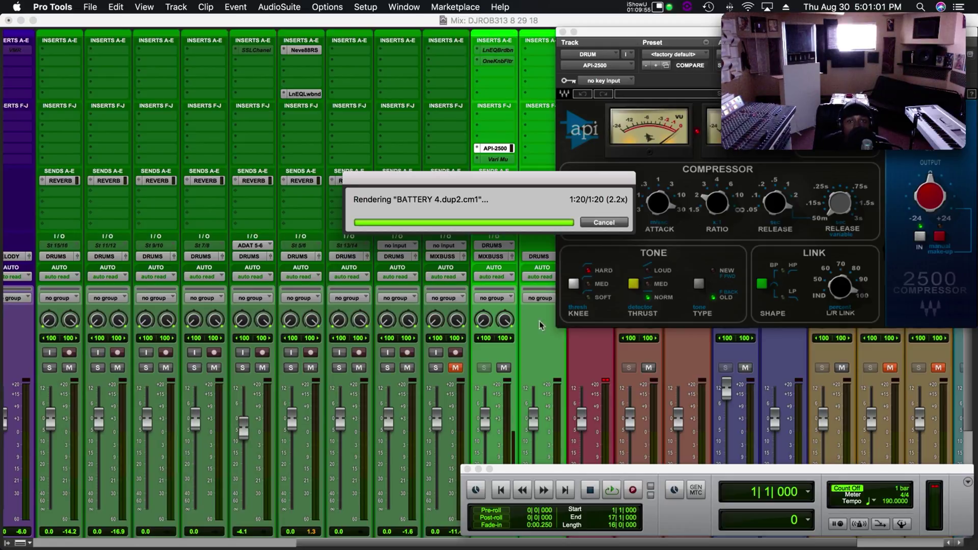
{"action": "left_click", "coordinate": [455, 367]}
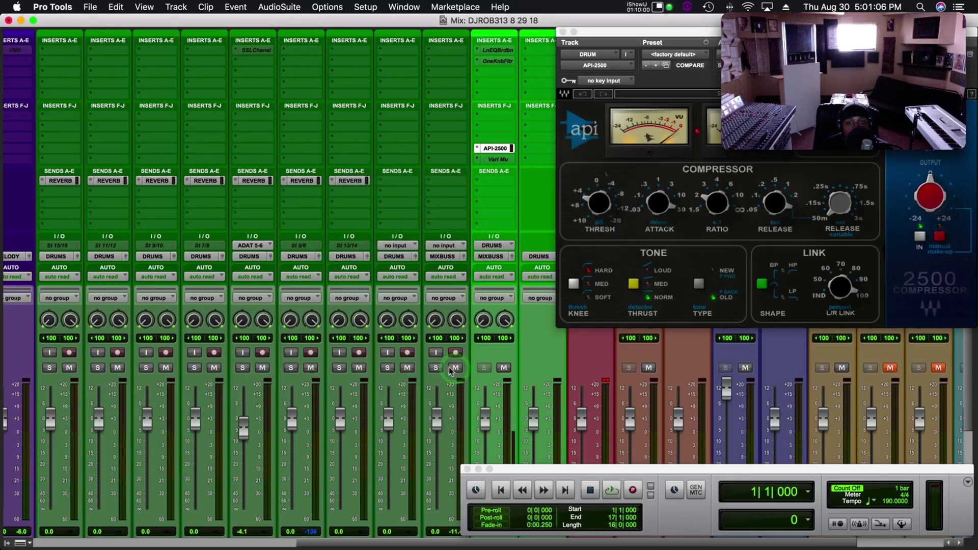
{"action": "key", "text": "space"}
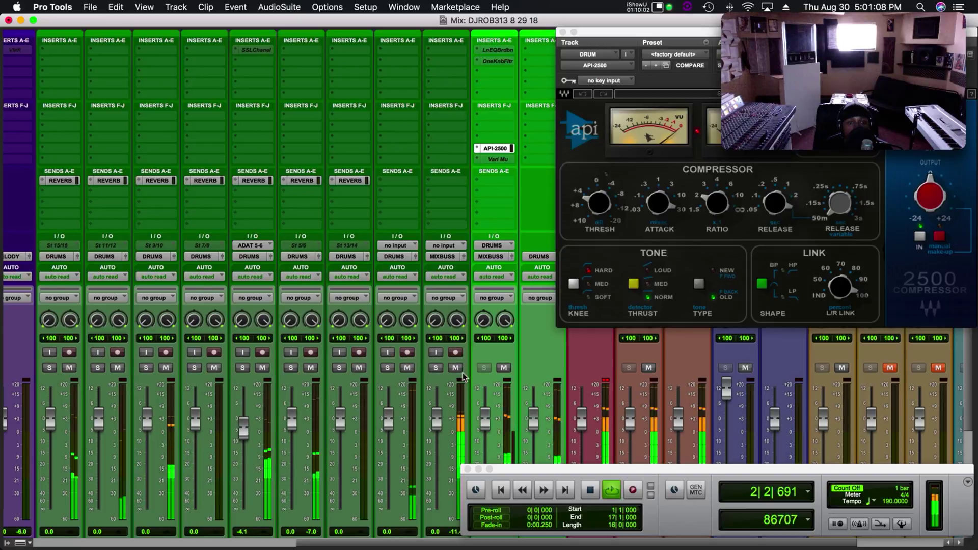
Listen through the drum tracks, briefly soloing track 14, and select the St 9/10 track 13 before stopping playback
{"action": "scroll", "coordinate": [403, 356], "scroll_direction": "left", "scroll_amount": 2}
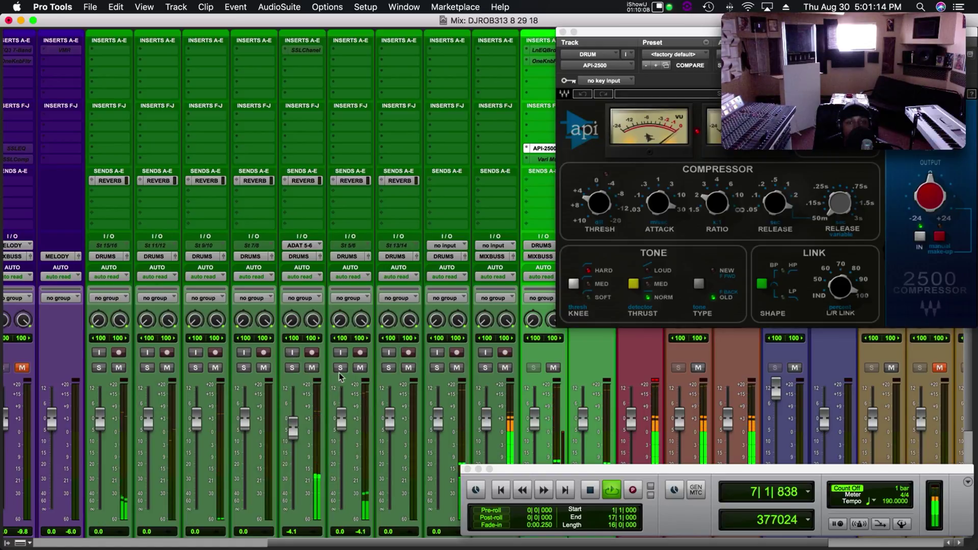
{"action": "scroll", "coordinate": [342, 377], "scroll_direction": "left", "scroll_amount": 2}
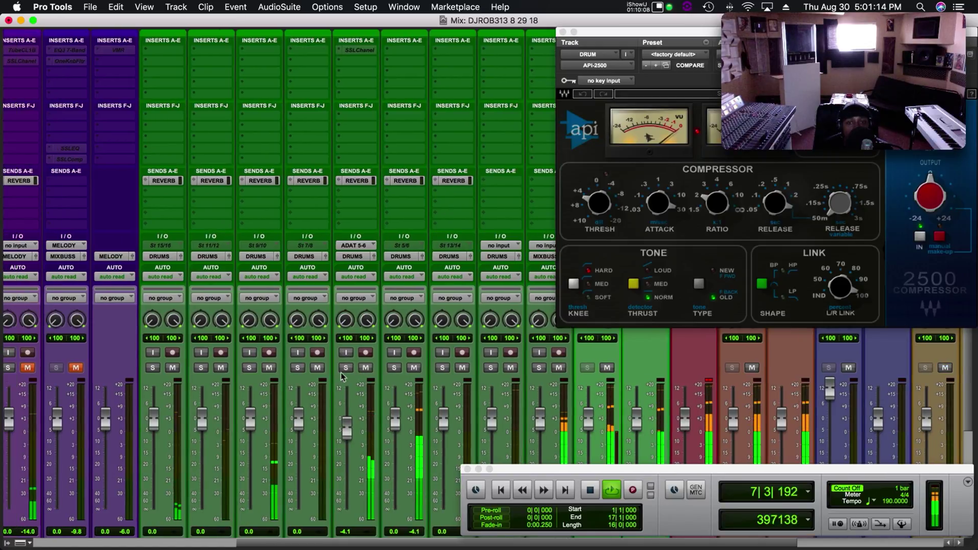
{"action": "left_click", "coordinate": [702, 137]}
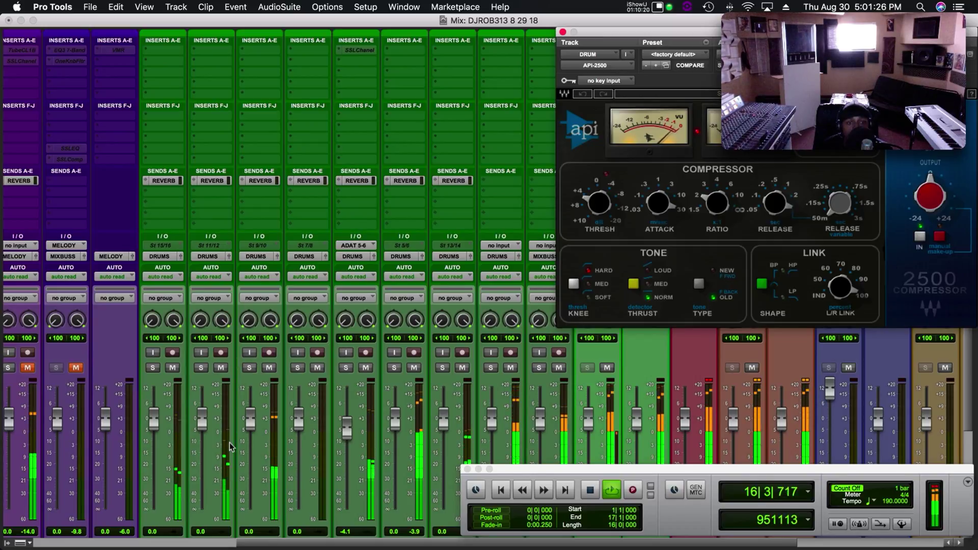
{"action": "scroll", "coordinate": [268, 463], "scroll_direction": "down", "scroll_amount": 2}
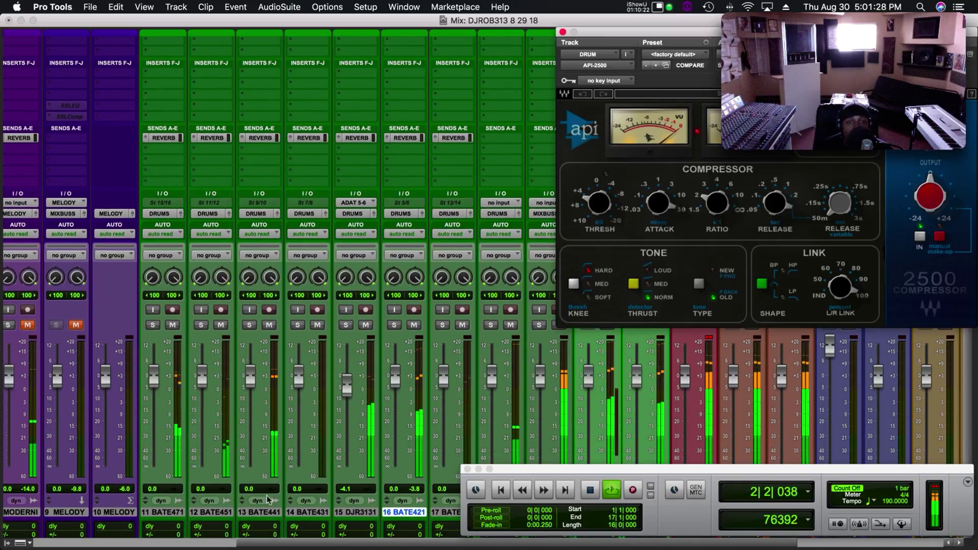
{"action": "left_click", "coordinate": [260, 514]}
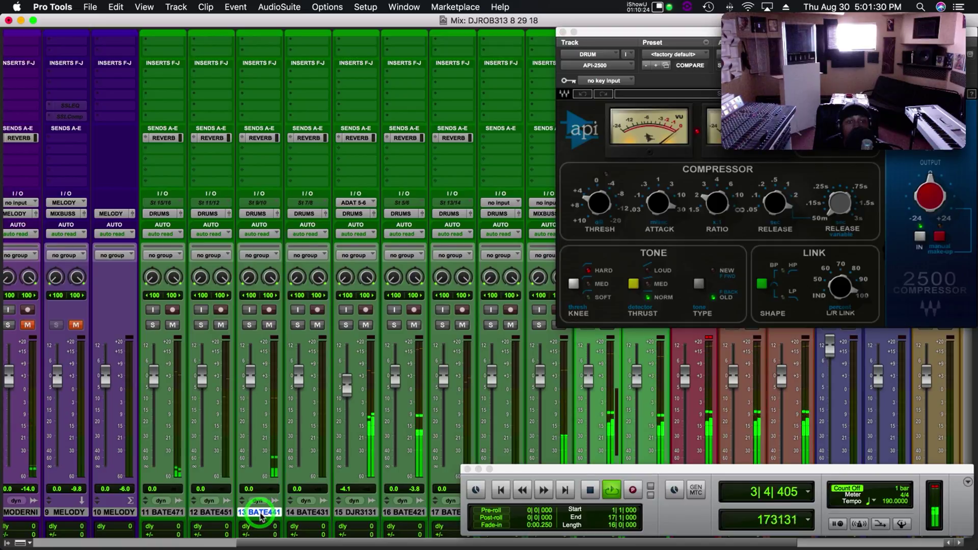
{"action": "left_click", "coordinate": [298, 325]}
{"action": "left_click", "coordinate": [298, 325]}
{"action": "key", "text": "space"}
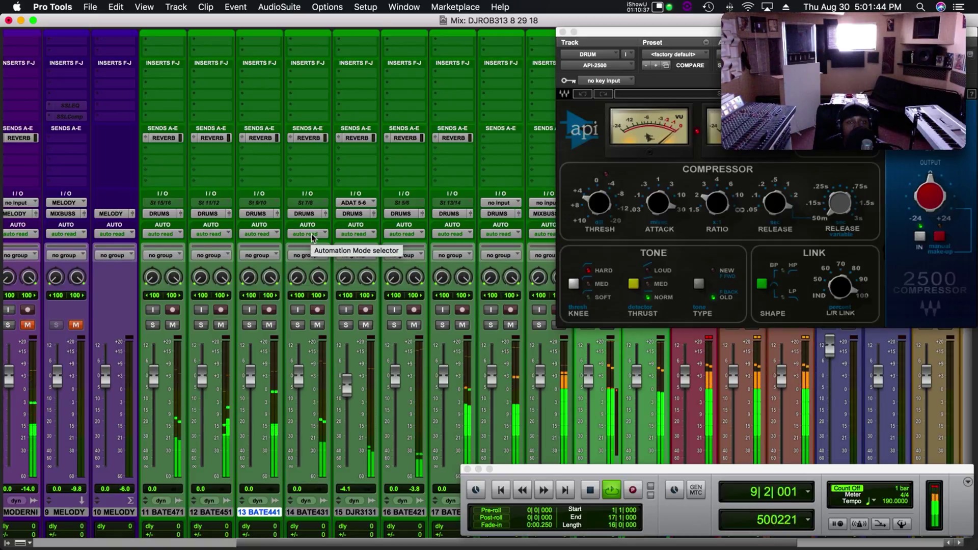
{"action": "scroll", "coordinate": [311, 233], "scroll_direction": "up", "scroll_amount": 1}
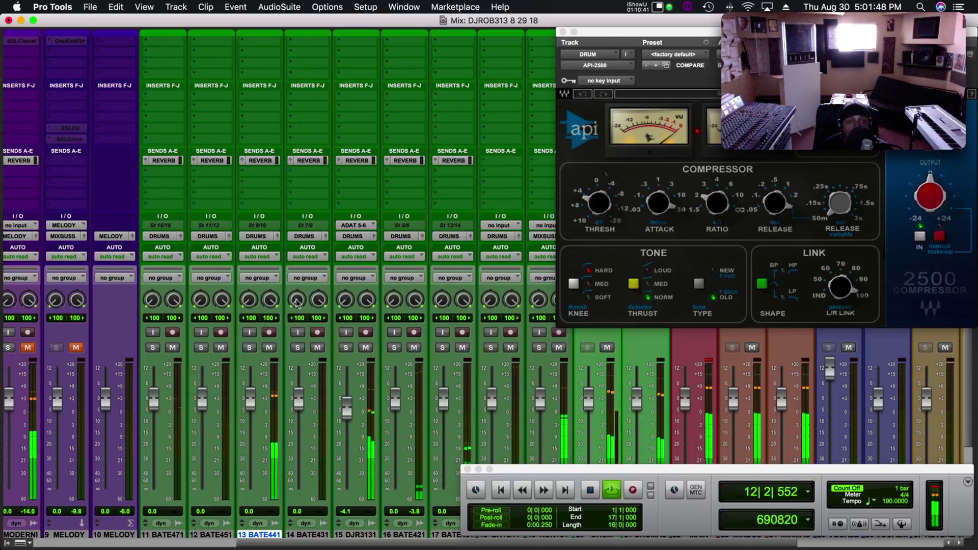
{"action": "key", "text": "space"}
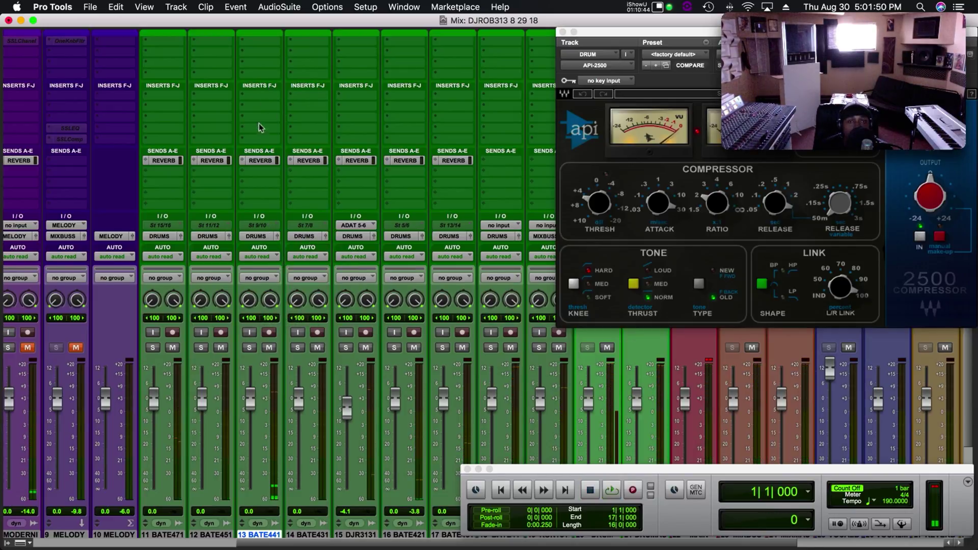
Insert the stereo MondoMod modulation plug-in in the first insert slot of the St 9/10 track
{"action": "scroll", "coordinate": [255, 111], "scroll_direction": "up", "scroll_amount": 2}
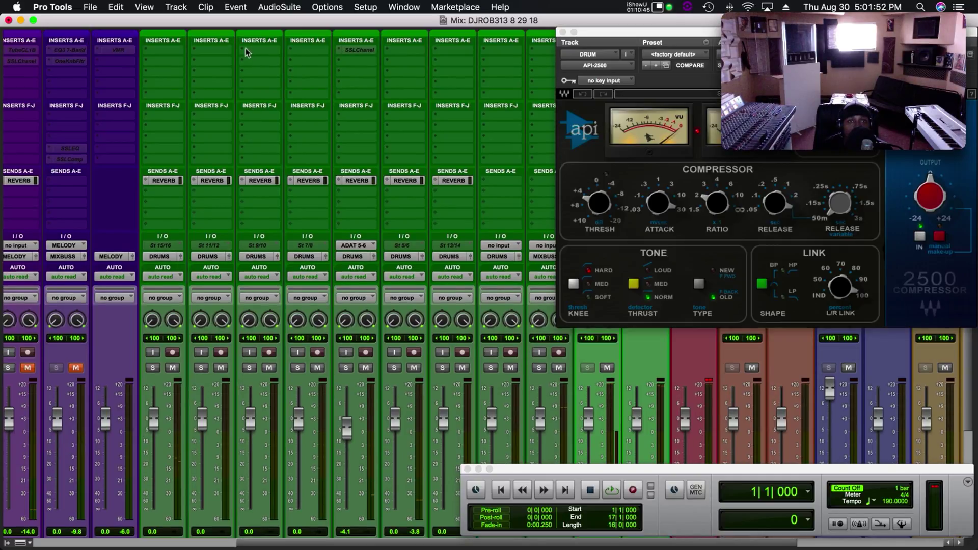
{"action": "left_click", "coordinate": [245, 51]}
{"action": "mouse_move", "coordinate": [301, 75]}
{"action": "mouse_move", "coordinate": [387, 88]}
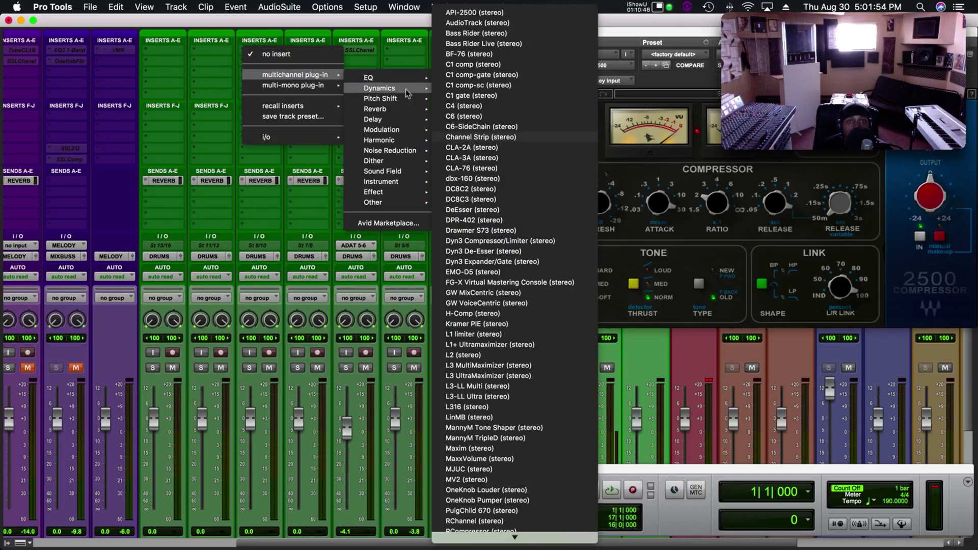
{"action": "mouse_move", "coordinate": [416, 133]}
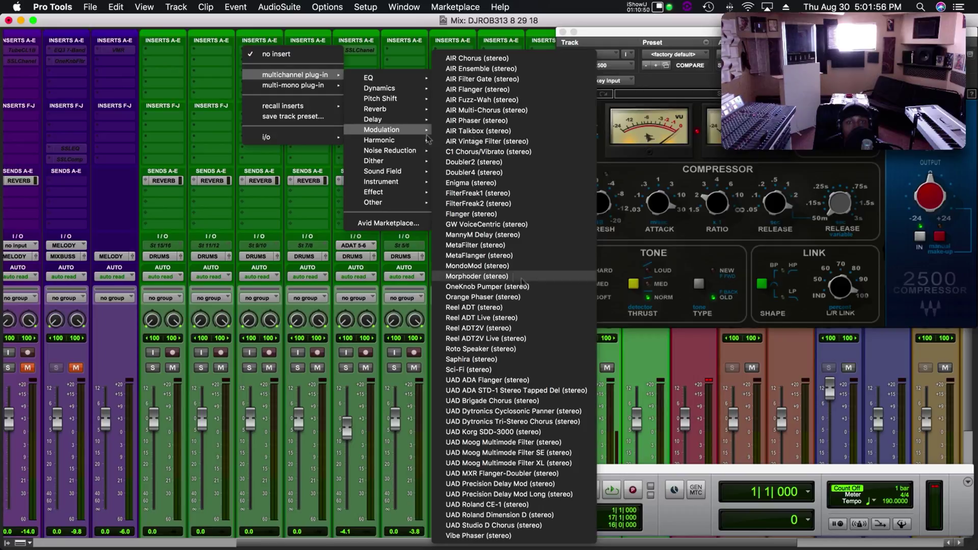
{"action": "left_click", "coordinate": [503, 266]}
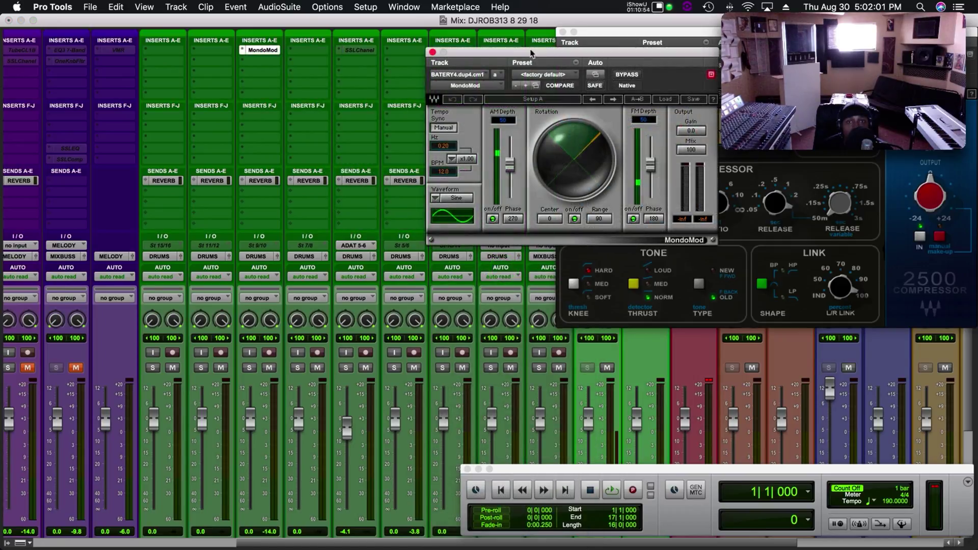
Load a MondoMod preset with Auto tempo sync, rotation range 10 and output gain 2.5, close its window, and play the mix
{"action": "left_click_drag", "start_coordinate": [531, 53], "coordinate": [251, 65]}
{"action": "left_click", "coordinate": [317, 87]}
{"action": "left_click", "coordinate": [338, 99]}
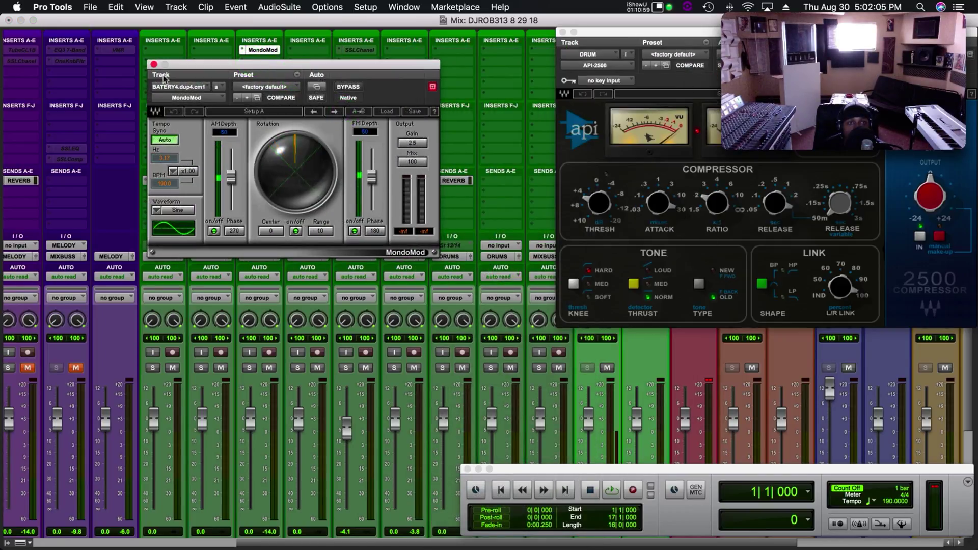
{"action": "left_click", "coordinate": [153, 64]}
{"action": "key", "text": "space"}
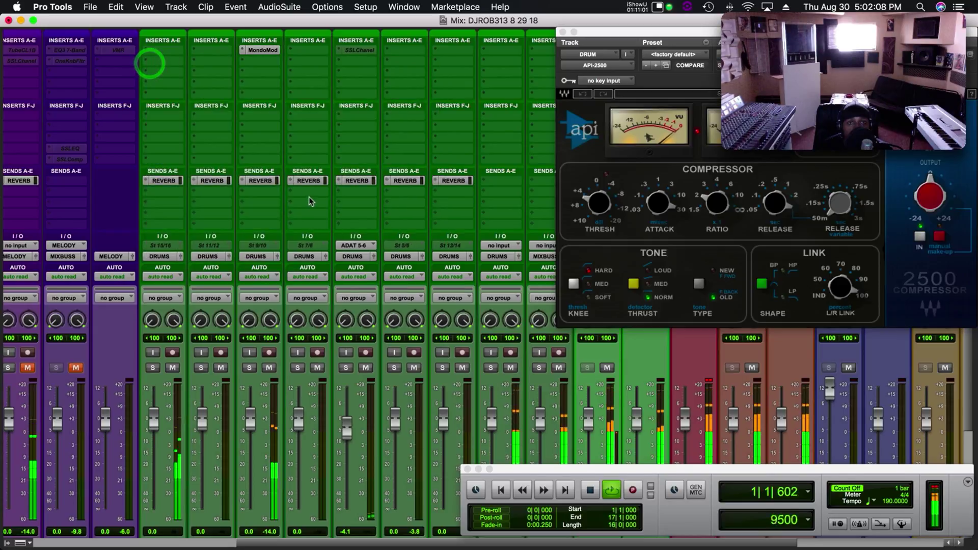
Listen to the mix with MondoMod active while examining the levels across the melody, drum and bus channels
{"action": "scroll", "coordinate": [309, 200], "scroll_direction": "down", "scroll_amount": 3}
{"action": "scroll", "coordinate": [406, 357], "scroll_direction": "left", "scroll_amount": 3}
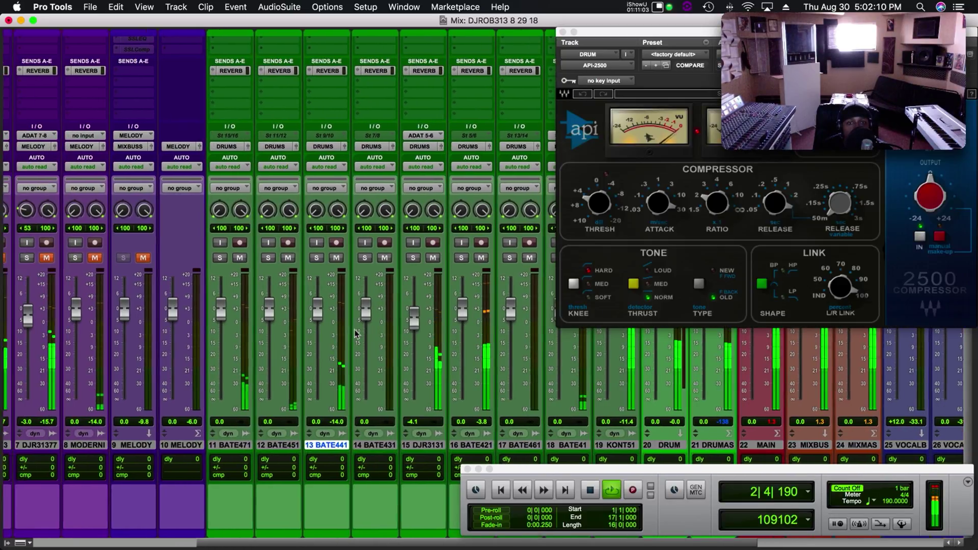
{"action": "scroll", "coordinate": [406, 357], "scroll_direction": "right", "scroll_amount": 5}
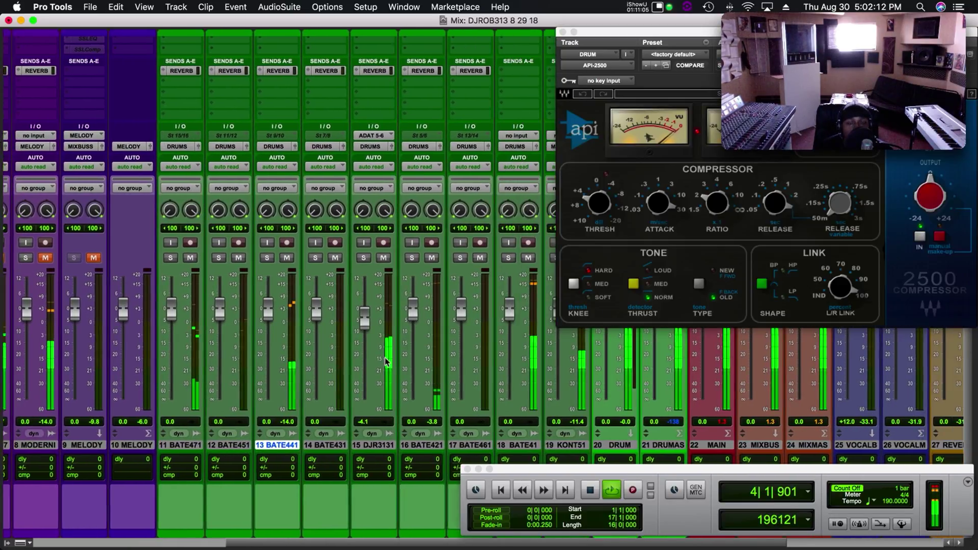
{"action": "scroll", "coordinate": [386, 363], "scroll_direction": "right", "scroll_amount": 2}
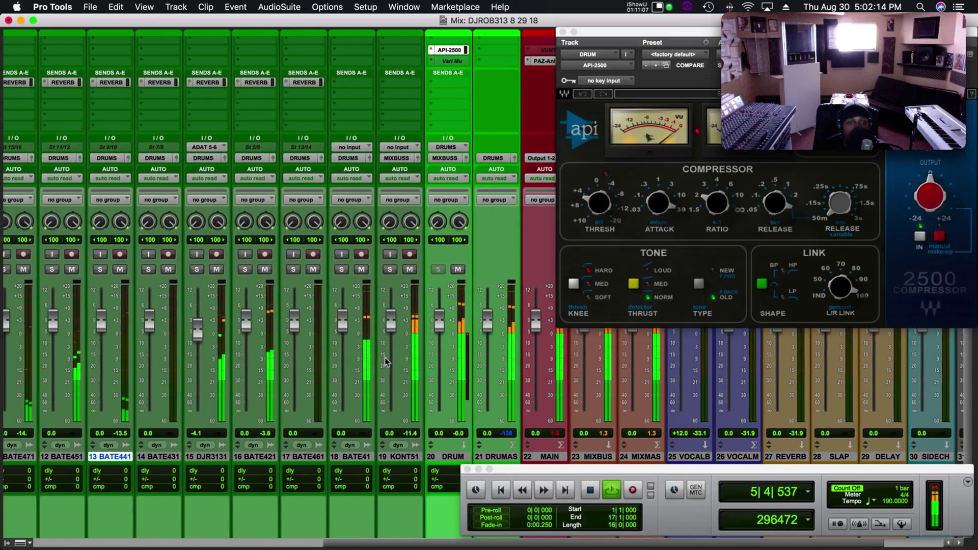
{"action": "scroll", "coordinate": [386, 362], "scroll_direction": "left", "scroll_amount": 8}
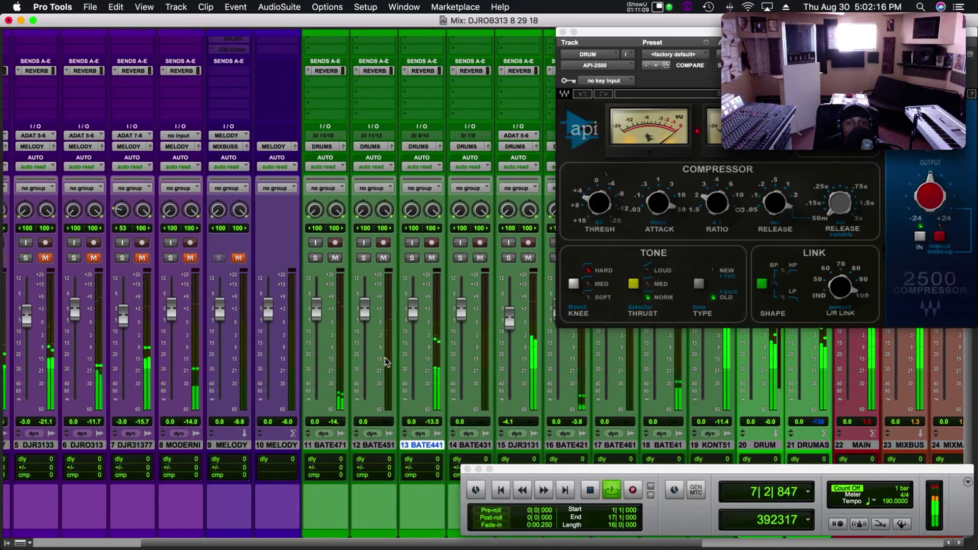
{"action": "scroll", "coordinate": [386, 363], "scroll_direction": "right", "scroll_amount": 3}
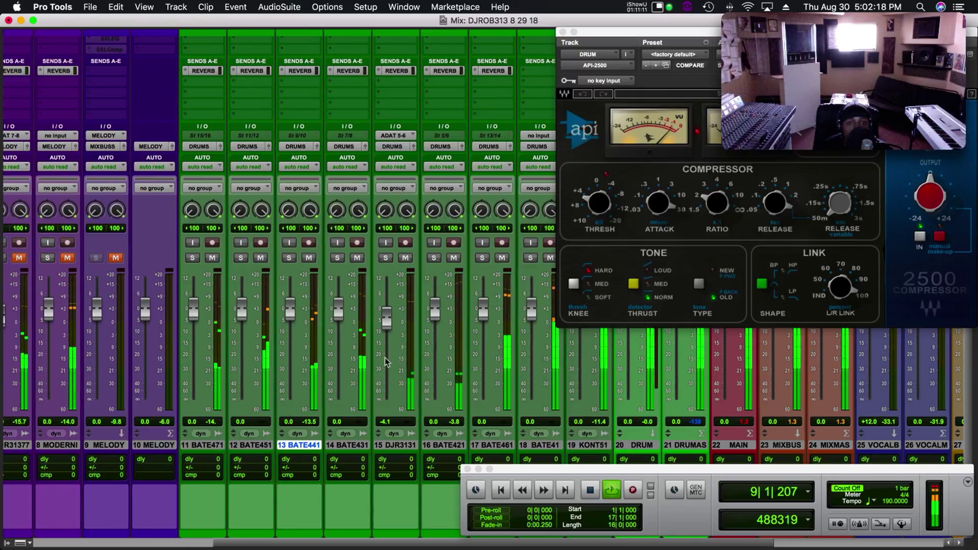
{"action": "scroll", "coordinate": [386, 362], "scroll_direction": "left", "scroll_amount": 4}
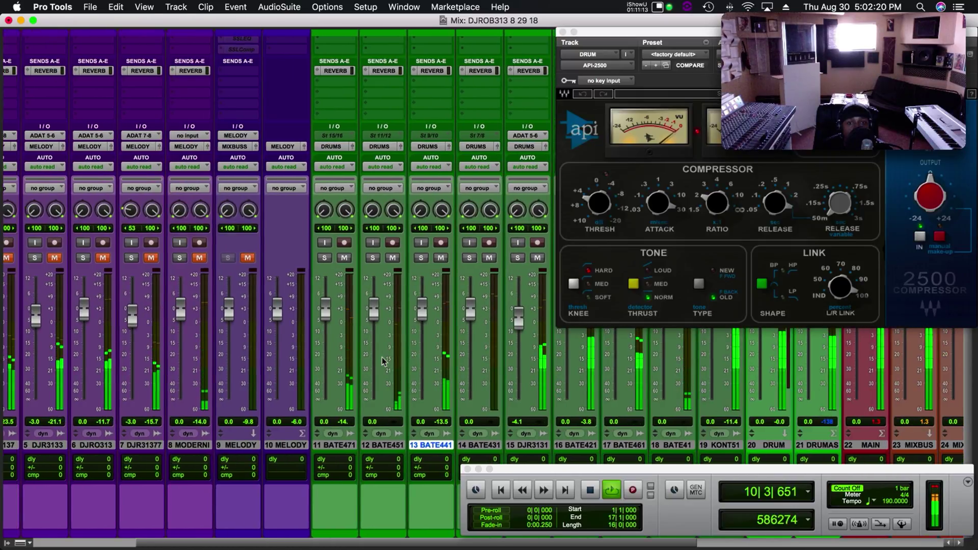
{"action": "scroll", "coordinate": [383, 362], "scroll_direction": "right", "scroll_amount": 3}
{"action": "scroll", "coordinate": [383, 362], "scroll_direction": "right", "scroll_amount": 5}
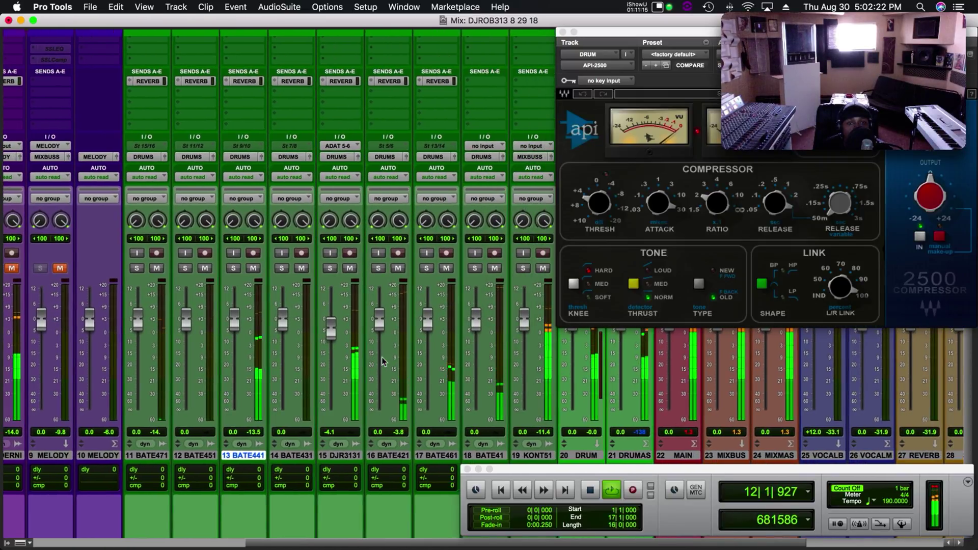
{"action": "scroll", "coordinate": [383, 362], "scroll_direction": "left", "scroll_amount": 5}
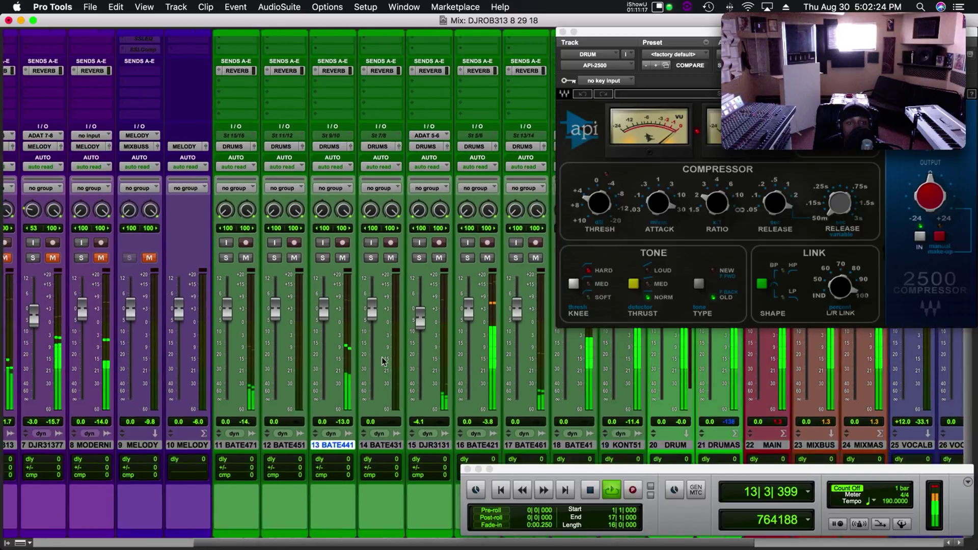
{"action": "scroll", "coordinate": [245, 279], "scroll_direction": "left", "scroll_amount": 4}
{"action": "scroll", "coordinate": [232, 270], "scroll_direction": "right", "scroll_amount": 4}
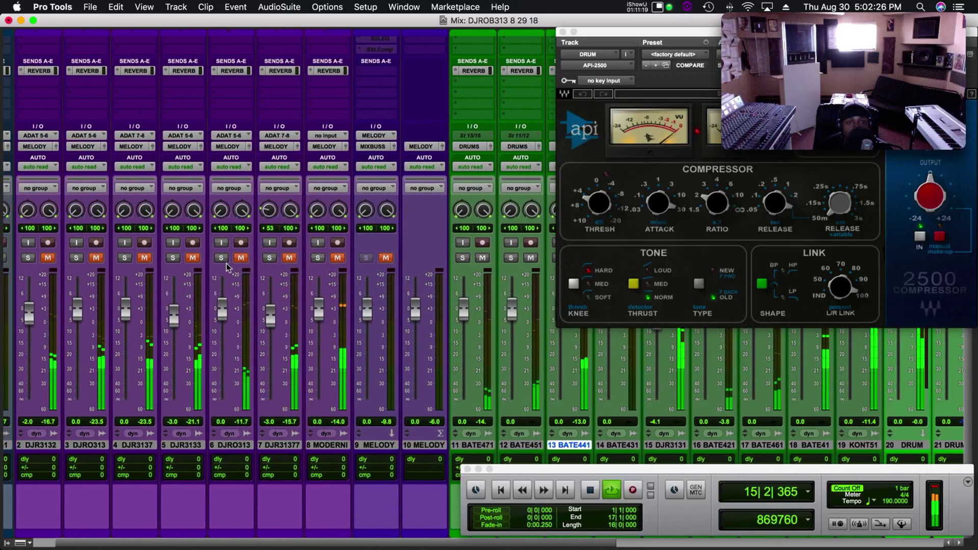
{"action": "scroll", "coordinate": [227, 266], "scroll_direction": "right", "scroll_amount": 5}
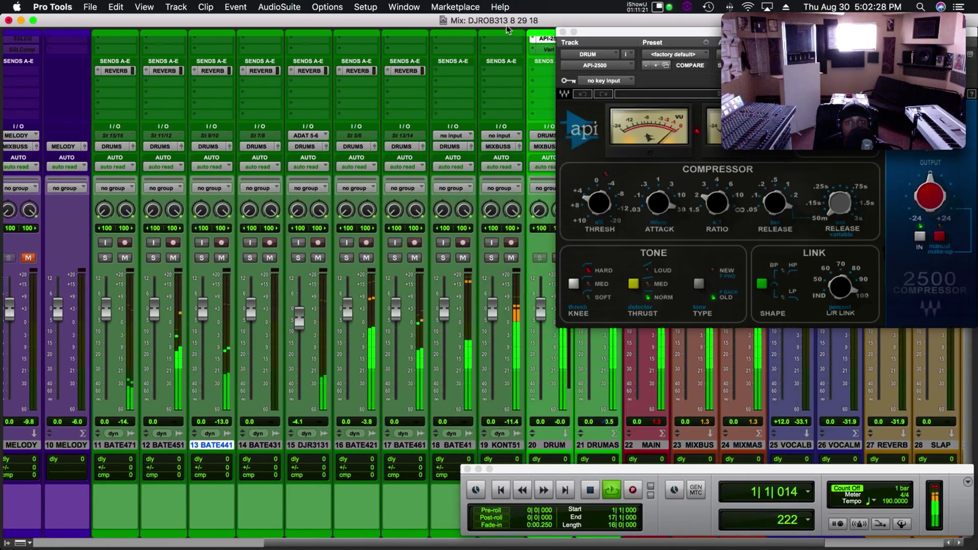
Stop playback and close the API-2500 compressor window
{"action": "key", "text": "space"}
{"action": "left_click", "coordinate": [563, 31]}
{"action": "scroll", "coordinate": [324, 106], "scroll_direction": "up", "scroll_amount": 5}
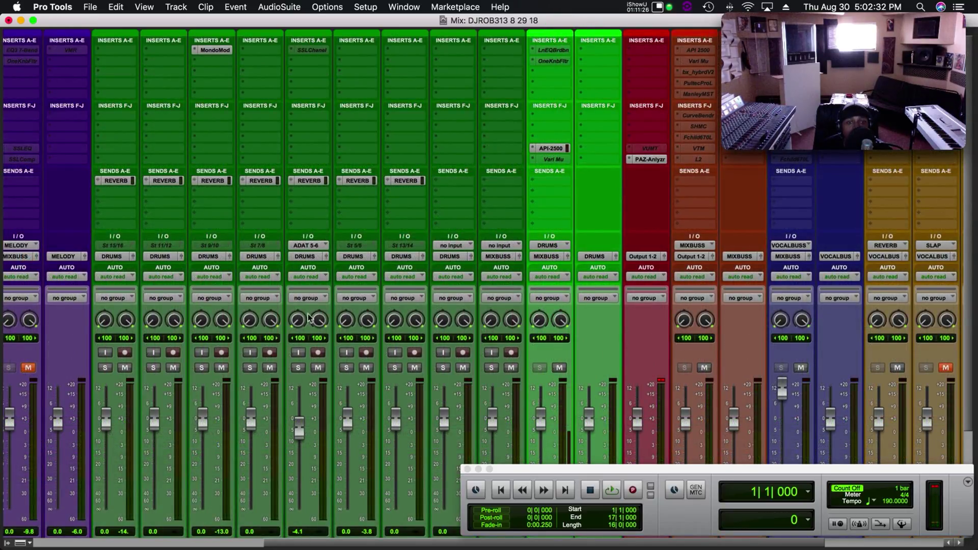
Replay the mix and solo the ADAT 5-6 drum track 15
{"action": "key", "text": "space"}
{"action": "scroll", "coordinate": [307, 316], "scroll_direction": "down", "scroll_amount": 5}
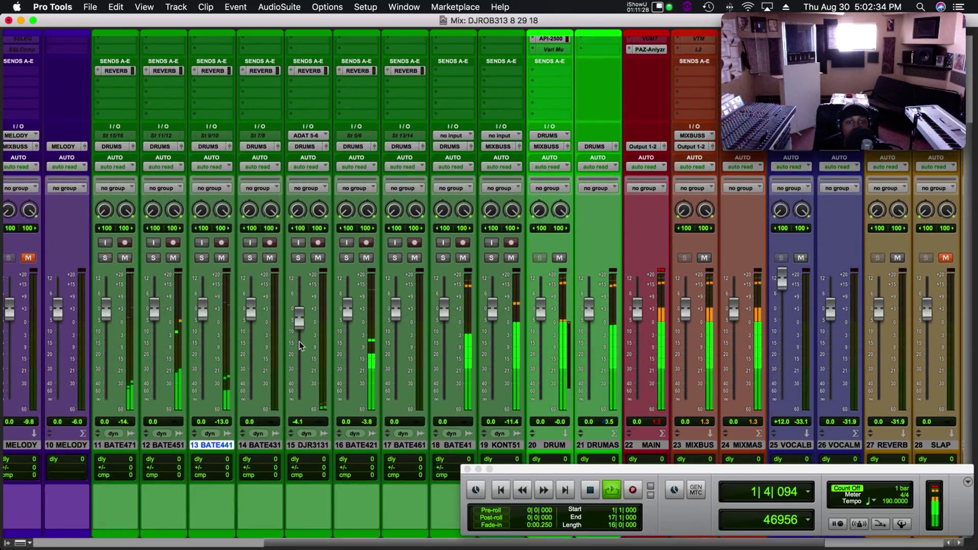
{"action": "left_click", "coordinate": [300, 258]}
{"action": "scroll", "coordinate": [323, 145], "scroll_direction": "up", "scroll_amount": 5}
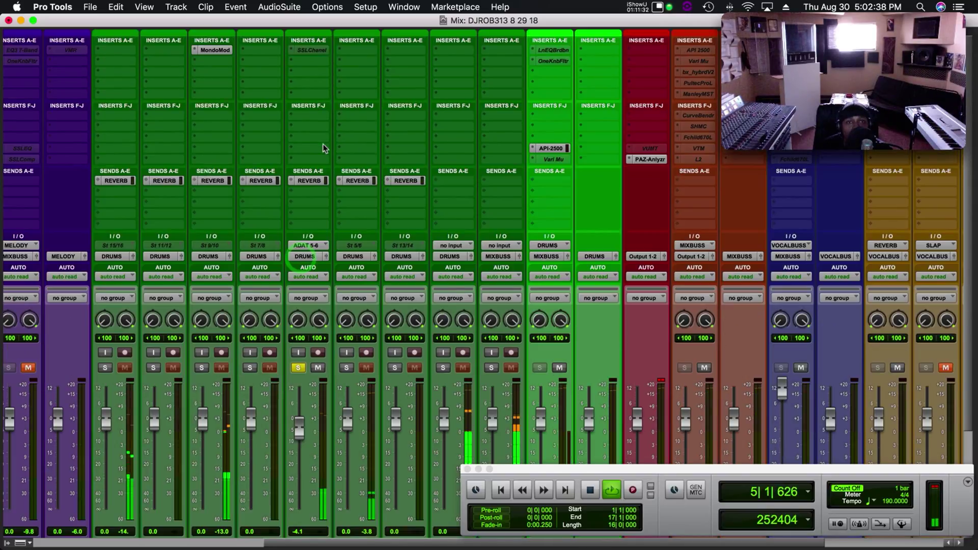
Make the SSLChannel insert on the ADAT 5-6 track active and open its window clear of that track's channel strip
{"action": "right_click", "coordinate": [311, 49]}
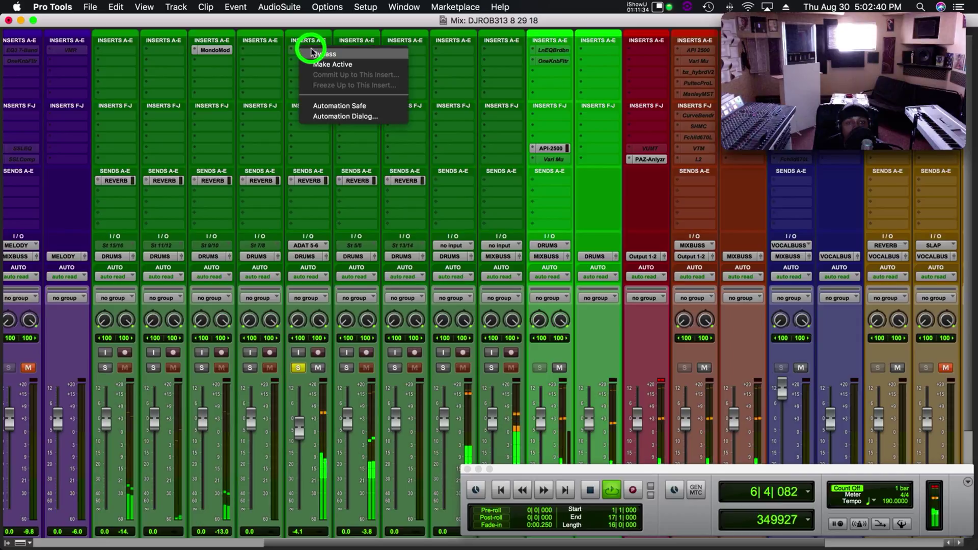
{"action": "left_click", "coordinate": [332, 64]}
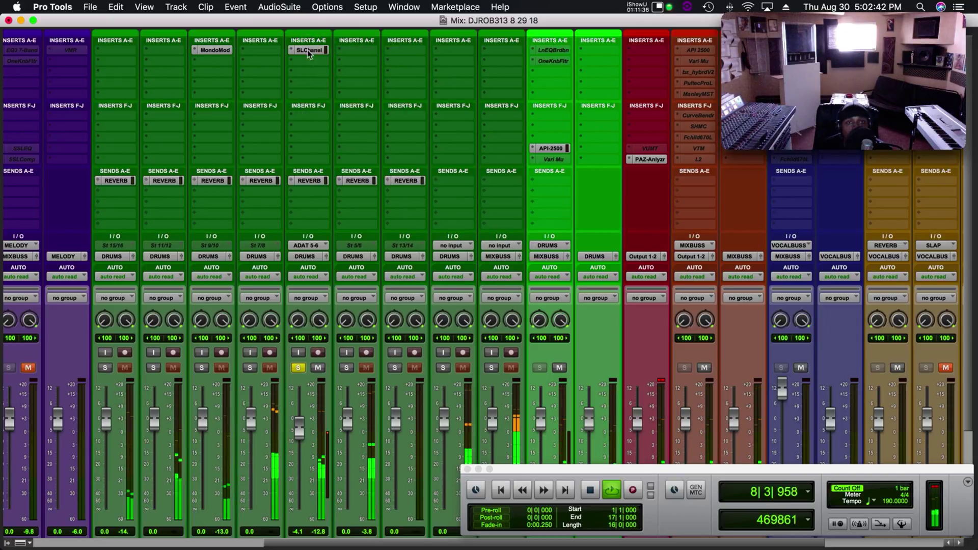
{"action": "left_click", "coordinate": [309, 50]}
{"action": "left_click", "coordinate": [337, 55]}
{"action": "left_click", "coordinate": [337, 55]}
{"action": "left_click_drag", "start_coordinate": [291, 63], "coordinate": [669, 23]}
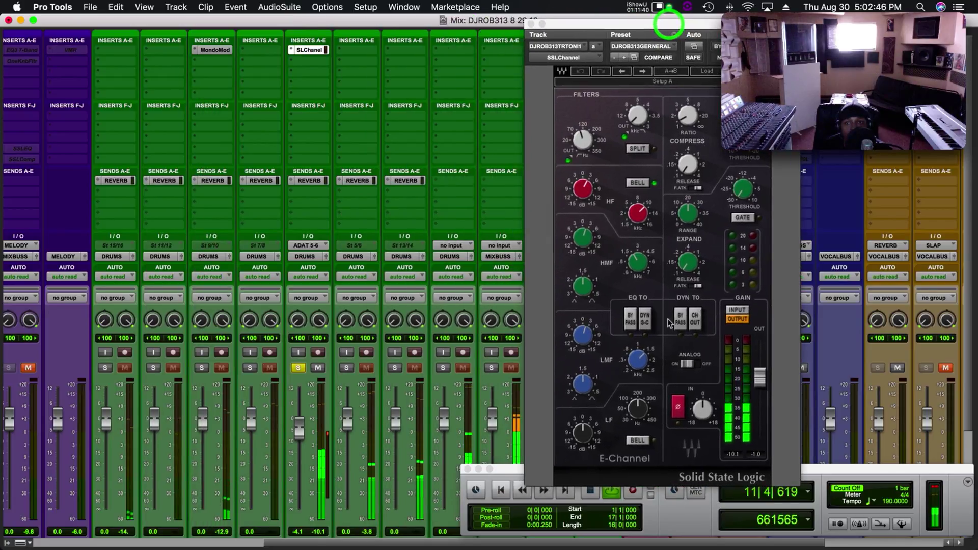
Adjust the HF and HMF gains in SSLChannel by ear and switch off its low-end filter
{"action": "mouse_move", "coordinate": [582, 186]}
{"action": "left_mouse_down"}
{"action": "mouse_move", "coordinate": [581, 153]}
{"action": "mouse_move", "coordinate": [586, 214]}
{"action": "mouse_move", "coordinate": [608, 264]}
{"action": "mouse_move", "coordinate": [579, 190]}
{"action": "left_mouse_up"}
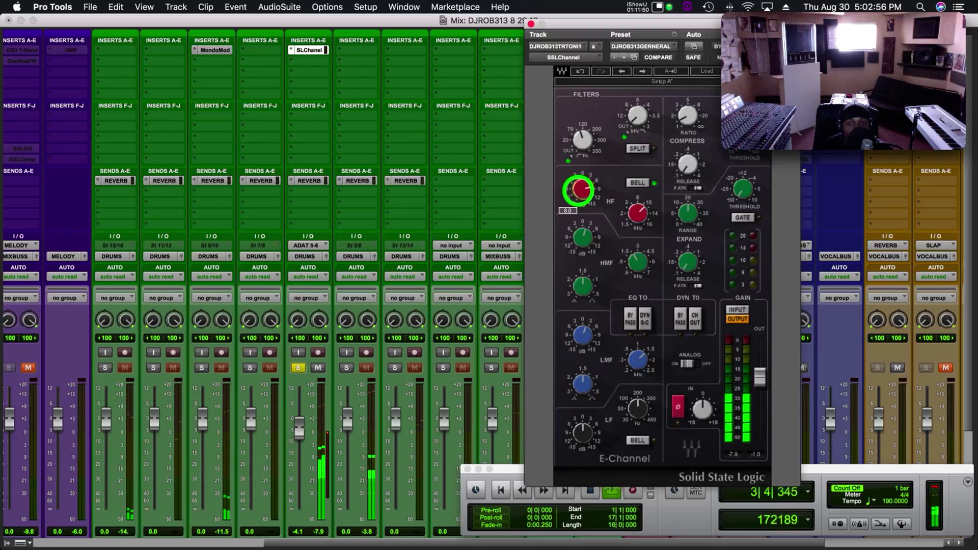
{"action": "left_click_drag", "start_coordinate": [581, 248], "coordinate": [571, 203]}
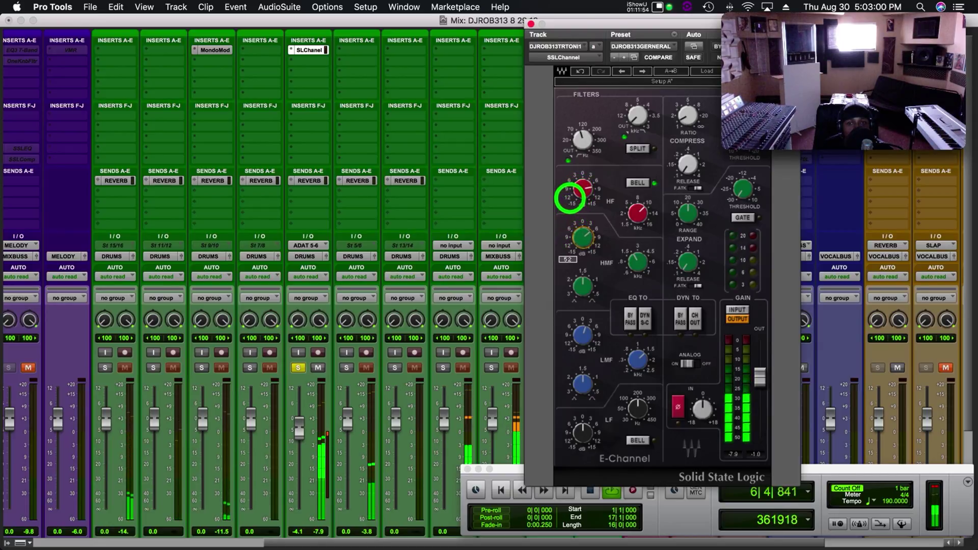
{"action": "mouse_move", "coordinate": [570, 196]}
{"action": "left_mouse_down"}
{"action": "mouse_move", "coordinate": [576, 214]}
{"action": "mouse_move", "coordinate": [579, 187]}
{"action": "left_mouse_up"}
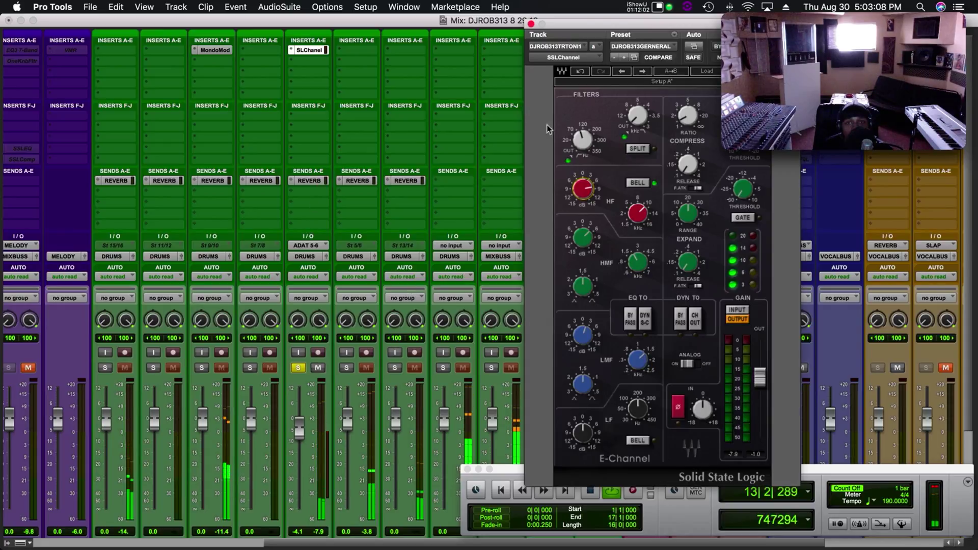
{"action": "left_click", "coordinate": [581, 138], "text": "alt"}
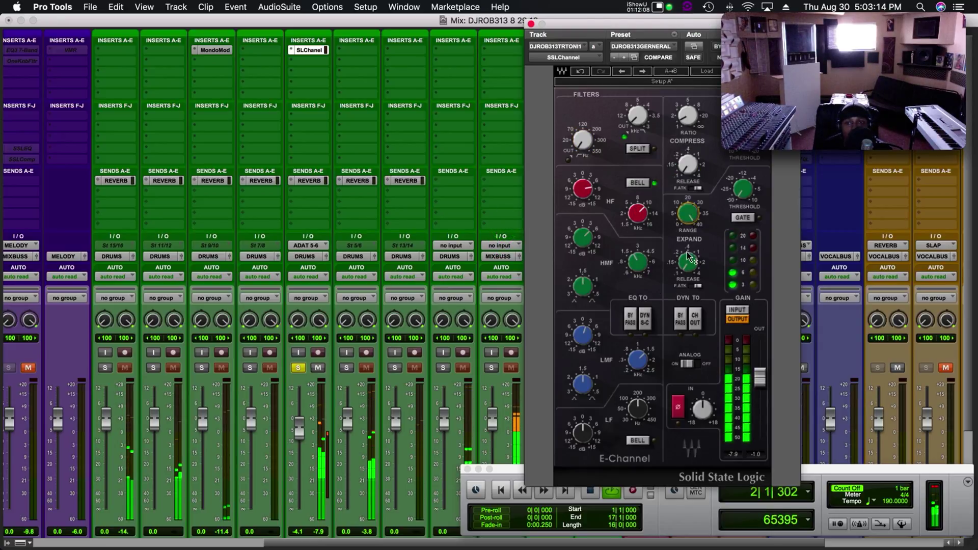
Fine-tune the SSLChannel expander's release by ear, stop playback, and close the plug-in window
{"action": "left_click_drag", "start_coordinate": [690, 270], "coordinate": [686, 215]}
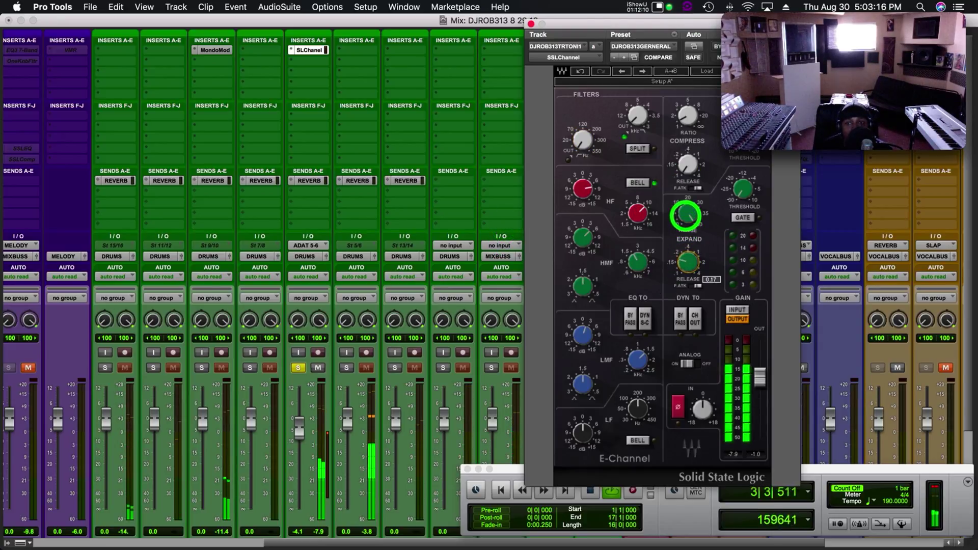
{"action": "mouse_move", "coordinate": [690, 270]}
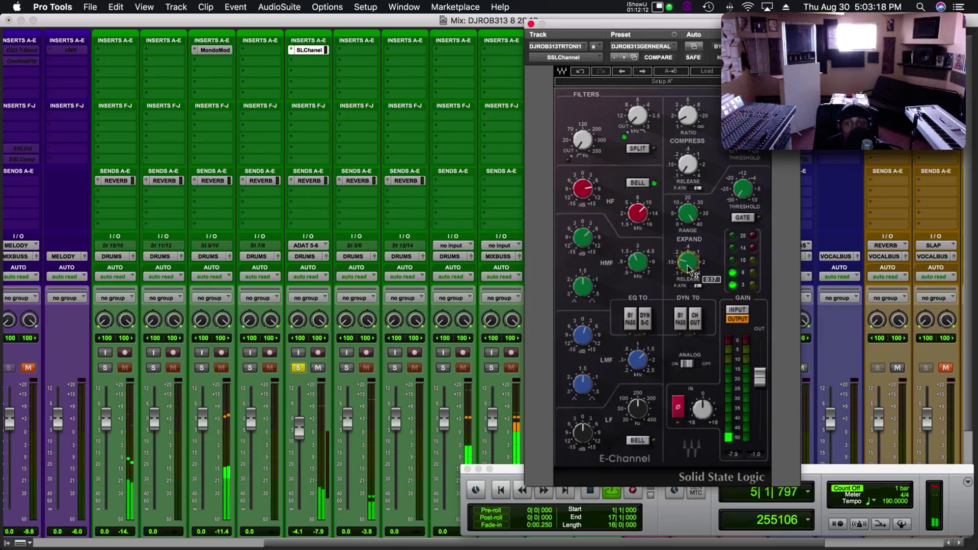
{"action": "left_click_drag", "start_coordinate": [690, 270], "coordinate": [692, 298]}
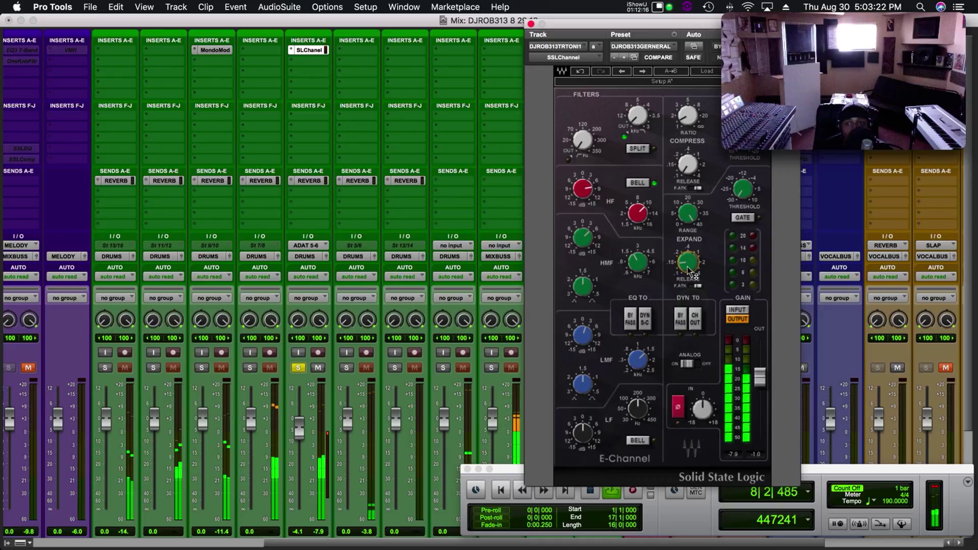
{"action": "left_click_drag", "start_coordinate": [690, 271], "coordinate": [692, 291]}
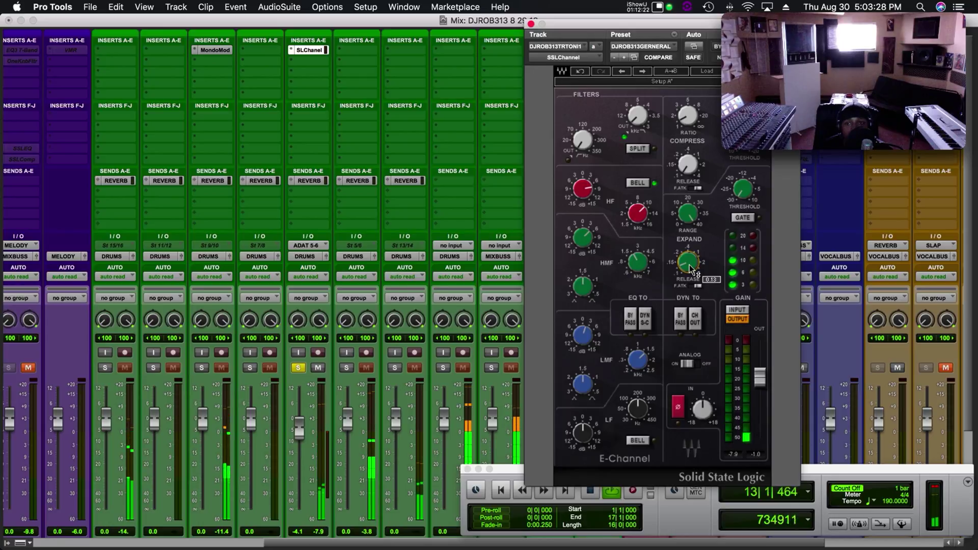
{"action": "left_click_drag", "start_coordinate": [692, 269], "coordinate": [692, 260]}
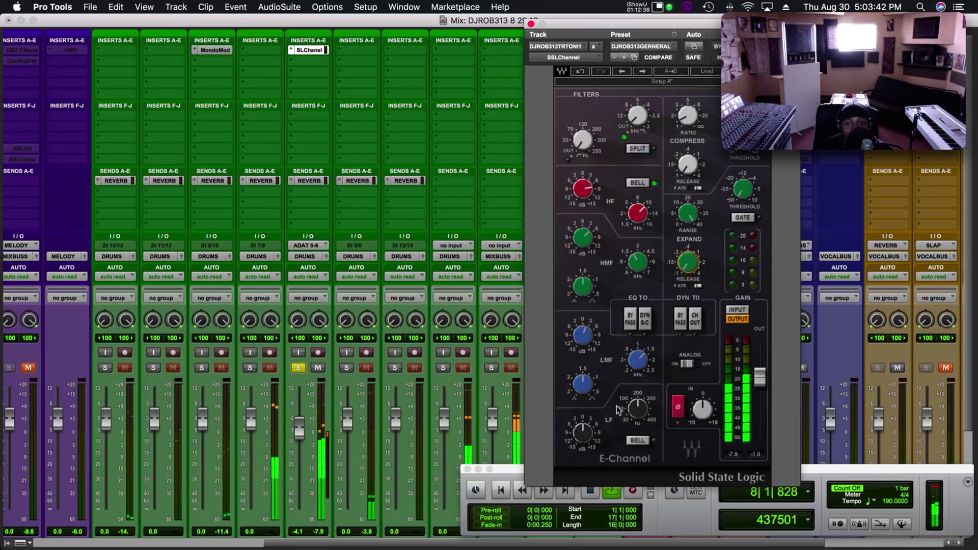
{"action": "key", "text": "space"}
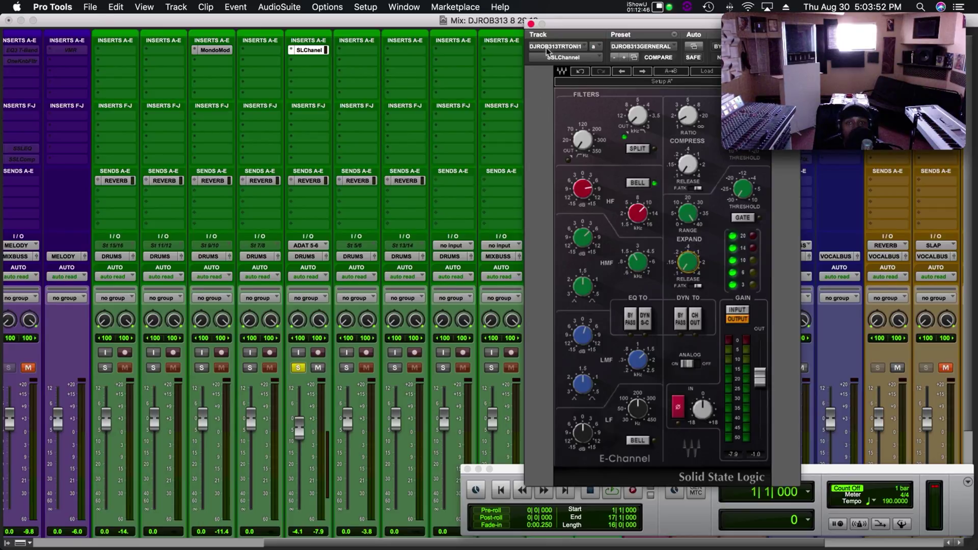
{"action": "left_click", "coordinate": [532, 24]}
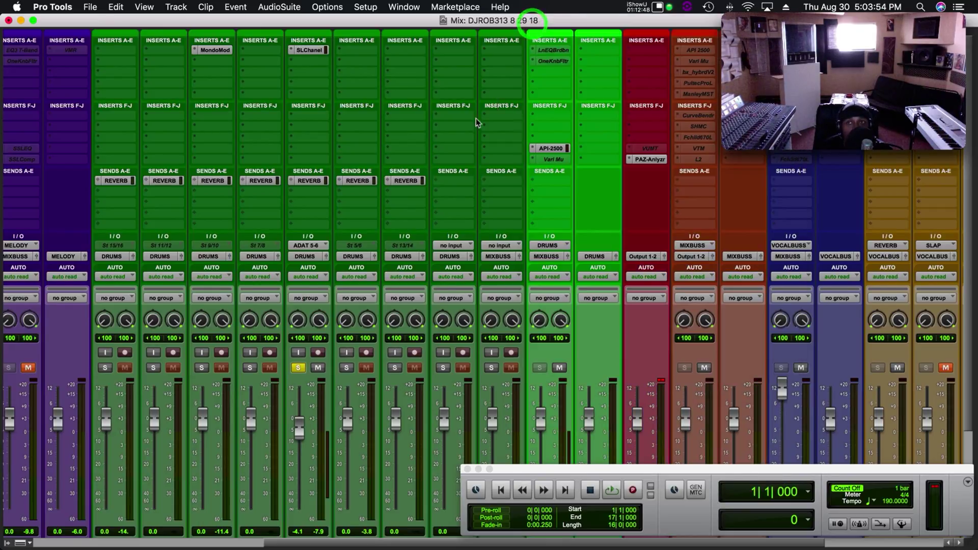
Insert the stereo LinEQ Lowband plug-in in slot E of the ADAT 5-6 track and audition it briefly
{"action": "key", "text": "space"}
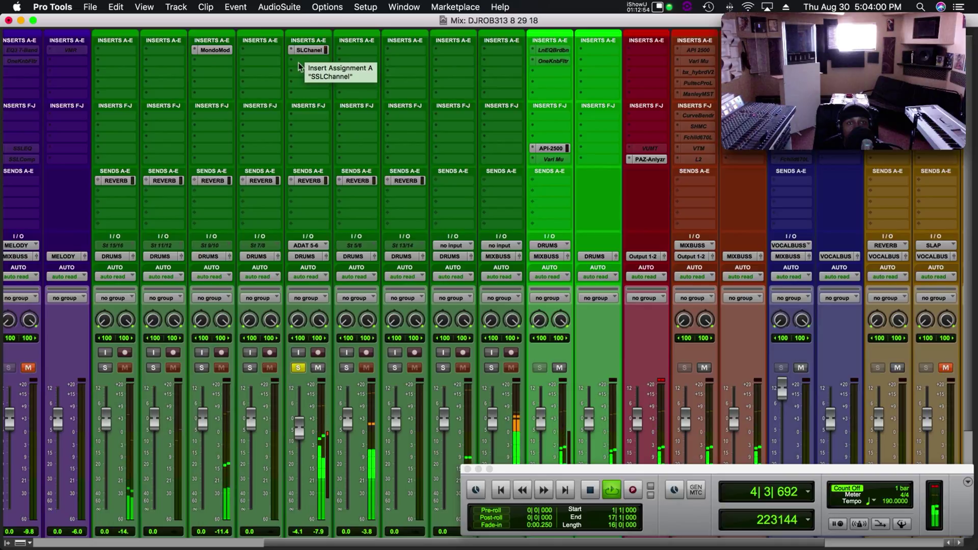
{"action": "left_click", "coordinate": [288, 93]}
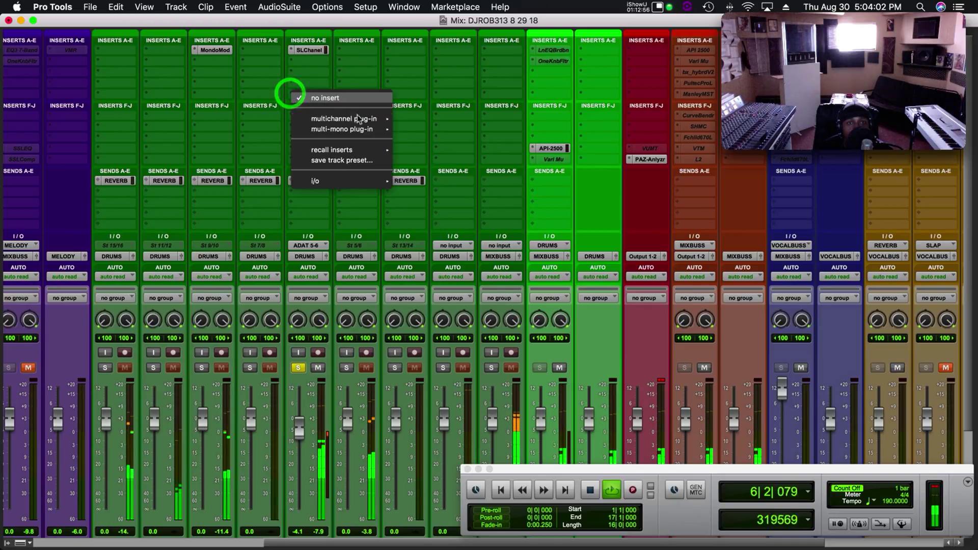
{"action": "mouse_move", "coordinate": [358, 119]}
{"action": "mouse_move", "coordinate": [418, 122]}
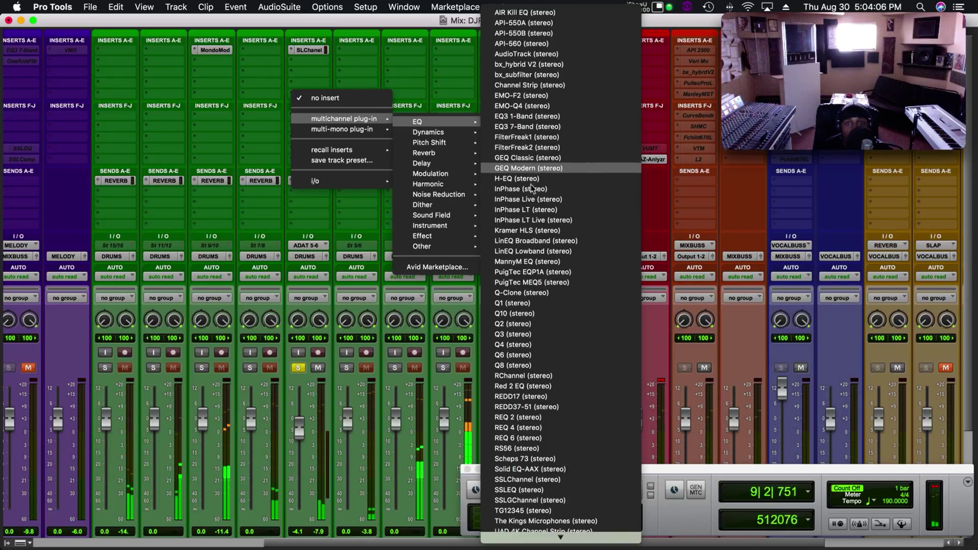
{"action": "left_click", "coordinate": [533, 251]}
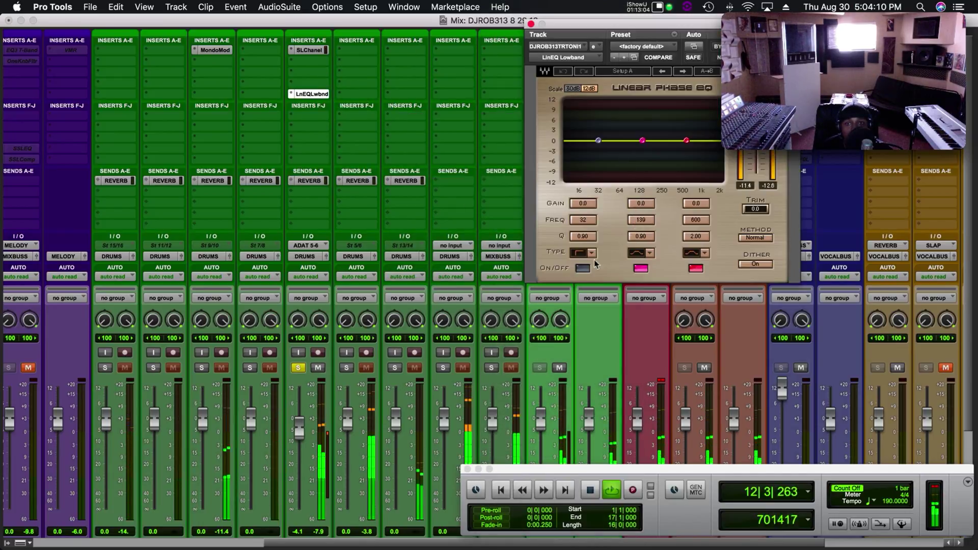
{"action": "left_click_drag", "start_coordinate": [577, 32], "coordinate": [418, 61]}
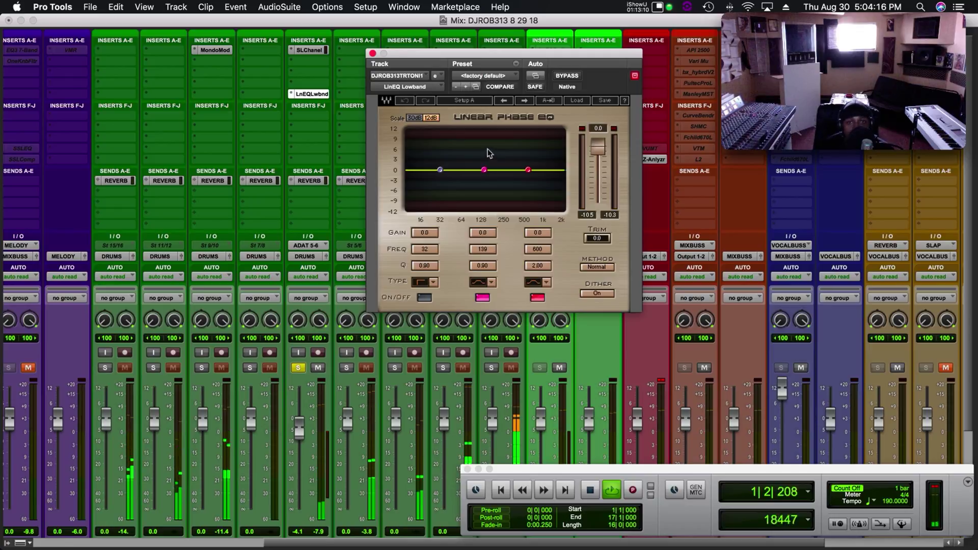
{"action": "key", "text": "space"}
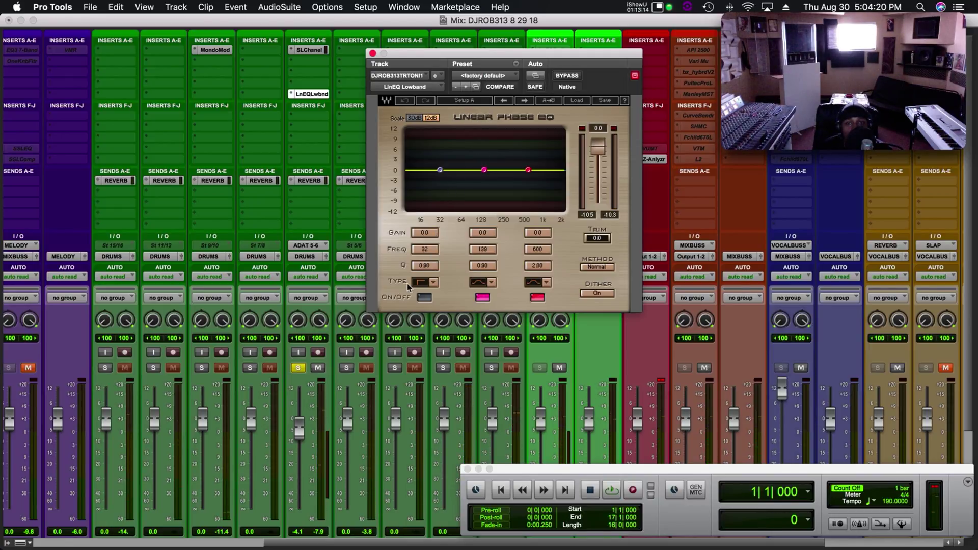
Enable LinEQ Lowband's low-cut band at 105 Hz with Q 6.50 and set the method to Accurate during playback
{"action": "left_click", "coordinate": [423, 297]}
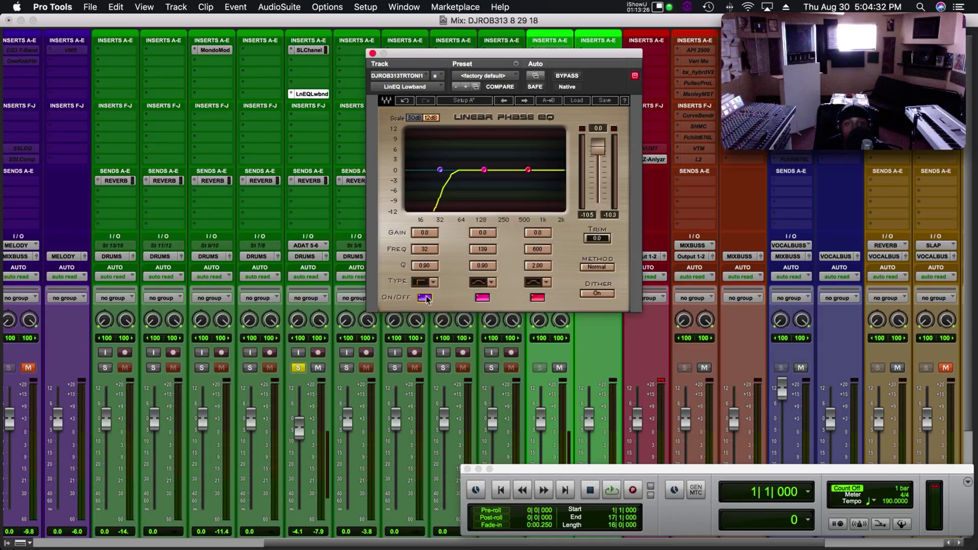
{"action": "key", "text": "space"}
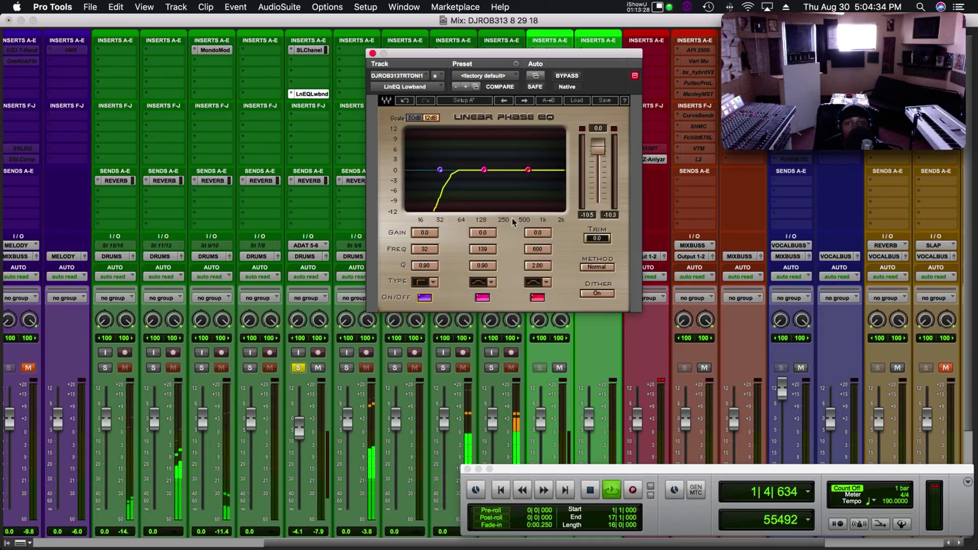
{"action": "left_click", "coordinate": [597, 267]}
{"action": "left_click_drag", "start_coordinate": [428, 255], "coordinate": [426, 255]}
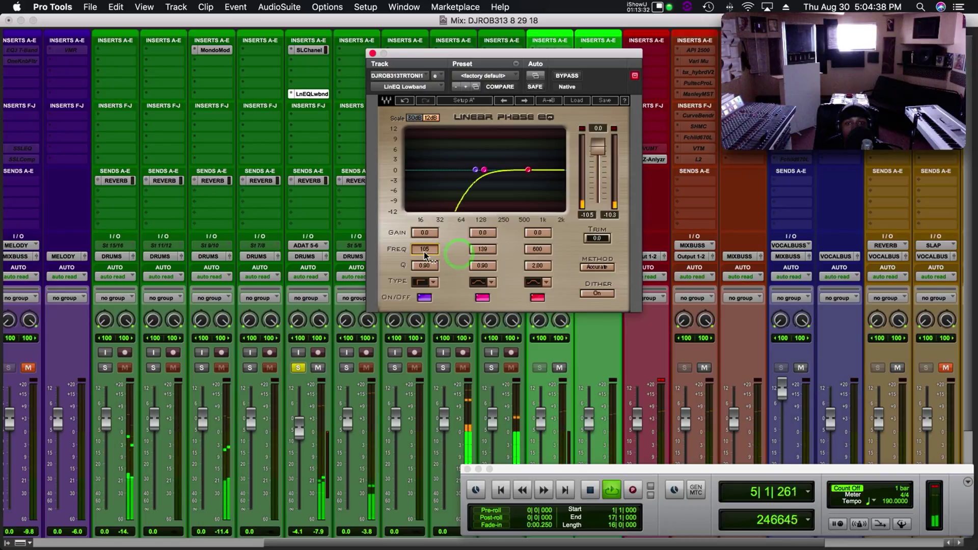
{"action": "left_click_drag", "start_coordinate": [421, 269], "coordinate": [428, 266]}
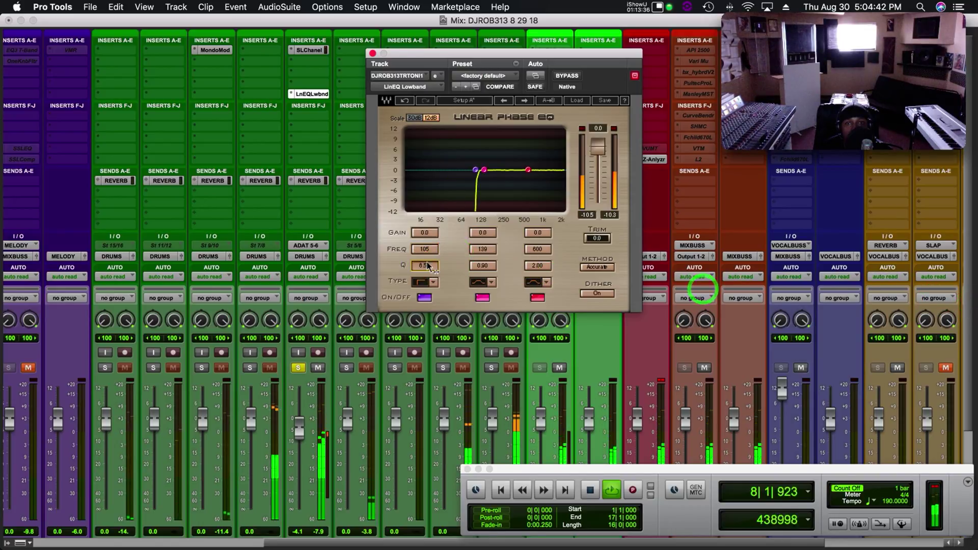
Sweep the low-cut band's frequency by ear and set it to 152 Hz
{"action": "left_click_drag", "start_coordinate": [428, 249], "coordinate": [429, 248]}
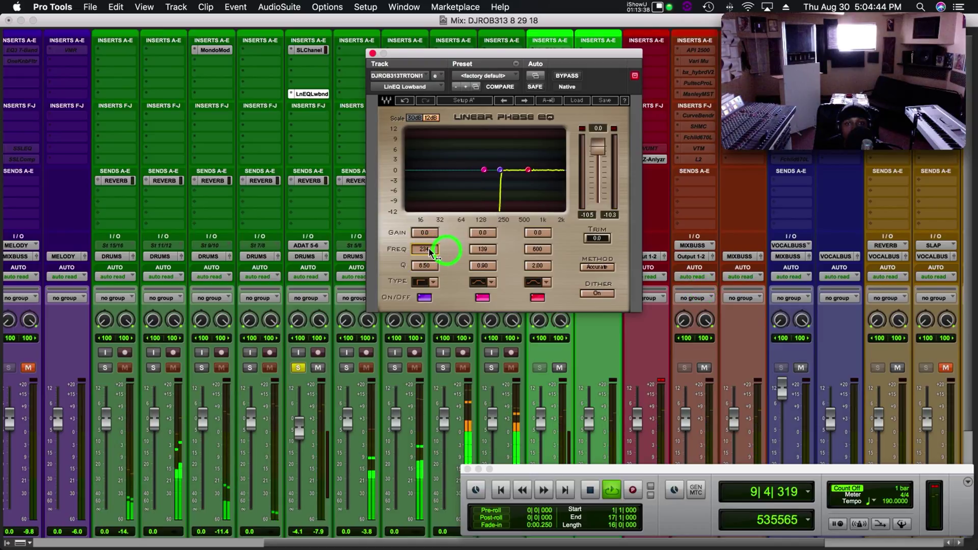
{"action": "left_click", "coordinate": [429, 248]}
{"action": "mouse_move", "coordinate": [423, 249]}
{"action": "left_mouse_down"}
{"action": "mouse_move", "coordinate": [396, 245]}
{"action": "mouse_move", "coordinate": [430, 250]}
{"action": "left_mouse_up"}
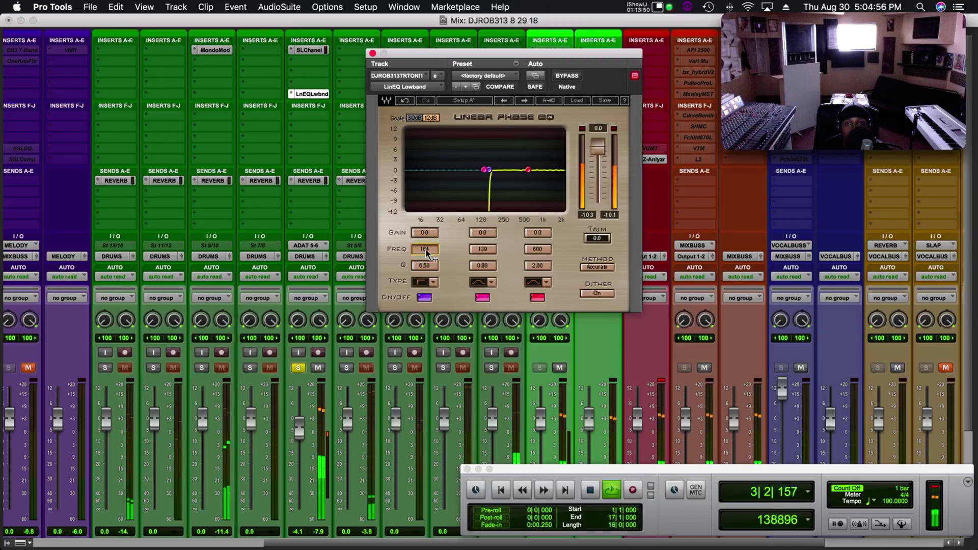
{"action": "left_click_drag", "start_coordinate": [426, 252], "coordinate": [488, 268]}
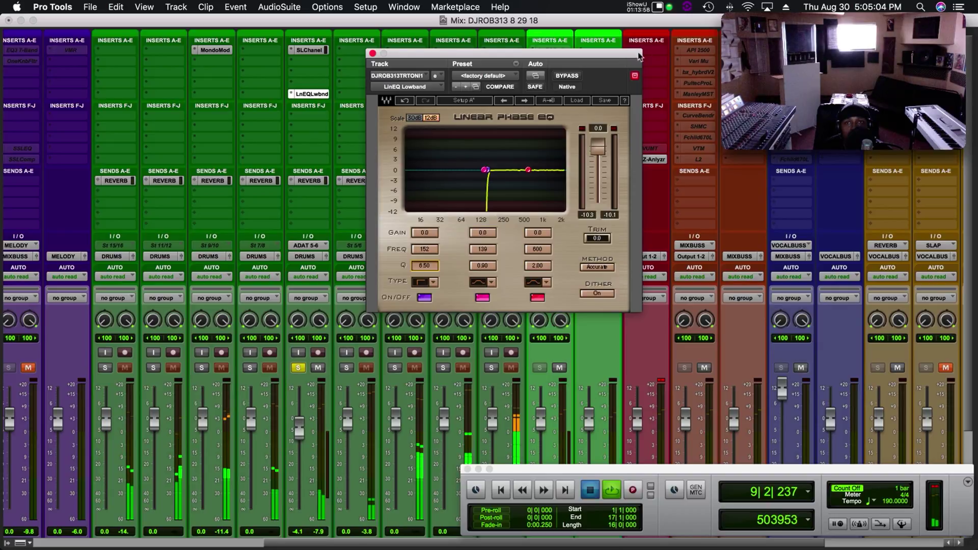
Open the PAZ Analyzer on the main channel, arrange it beside the LinEQ Lowband window, and replay the soloed track
{"action": "left_click", "coordinate": [625, 56]}
{"action": "key", "text": "space"}
{"action": "left_click_drag", "start_coordinate": [626, 55], "coordinate": [275, 64]}
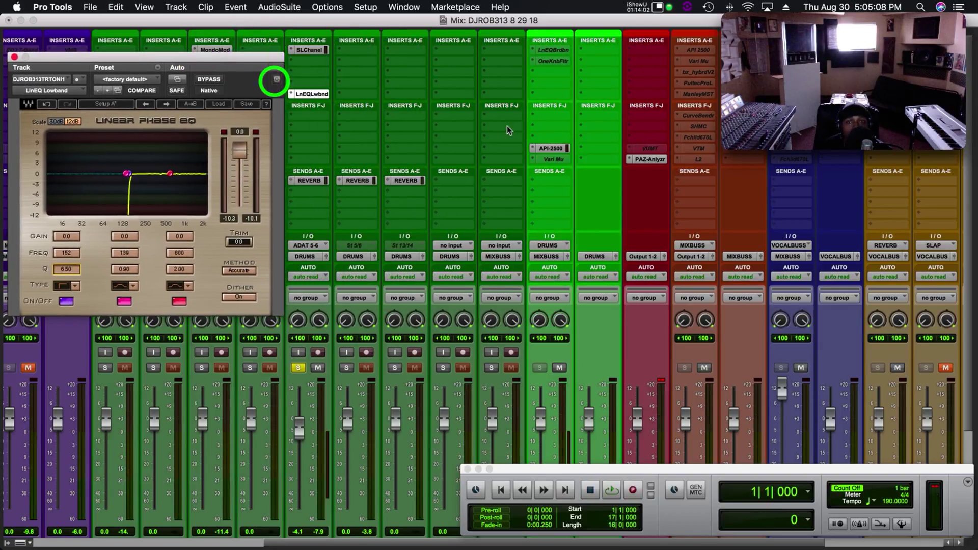
{"action": "left_click", "coordinate": [657, 159]}
{"action": "left_click_drag", "start_coordinate": [269, 61], "coordinate": [847, 77]}
{"action": "key", "text": "space"}
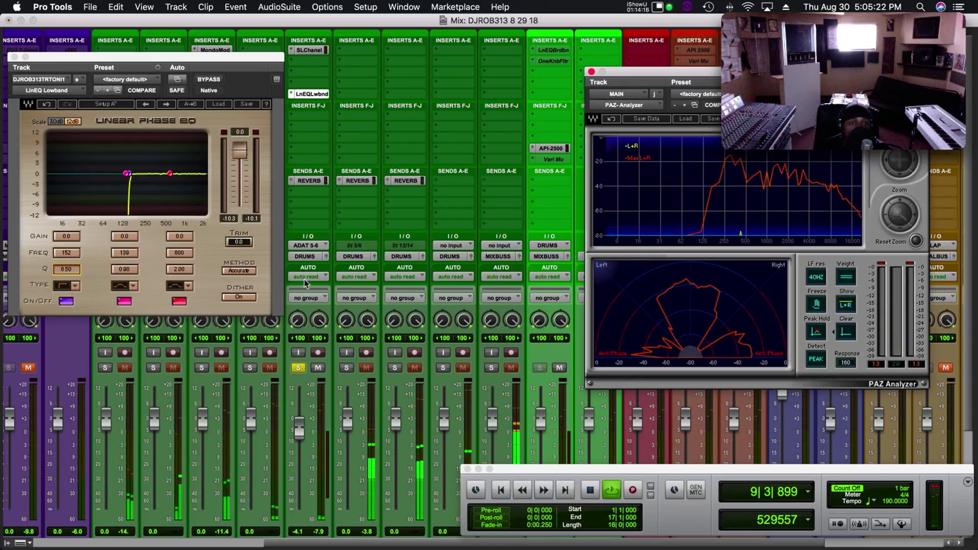
Shape the third LinEQ Lowband band into a narrow cut at 305 Hz with Q 6.50 and gain -2.9
{"action": "left_click_drag", "start_coordinate": [180, 257], "coordinate": [149, 255]}
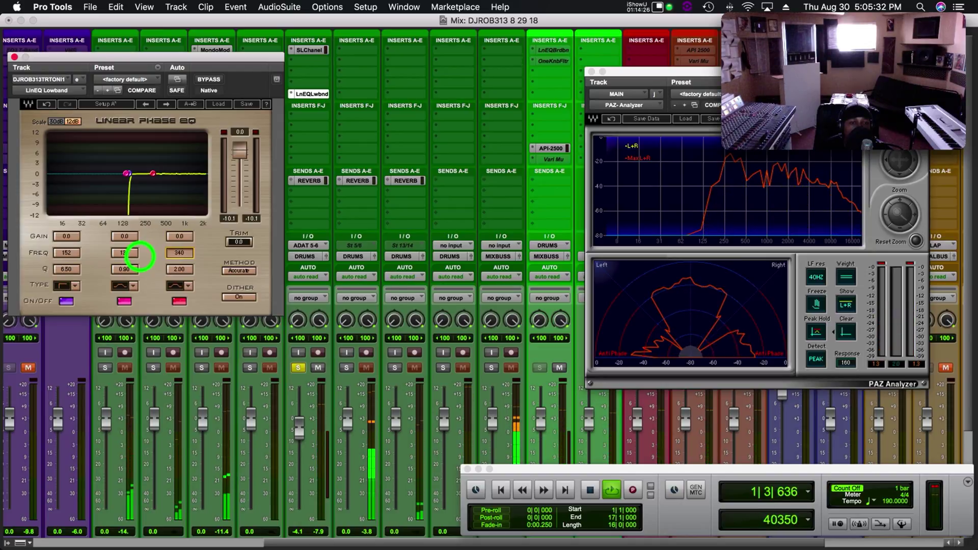
{"action": "left_click_drag", "start_coordinate": [138, 256], "coordinate": [136, 256]}
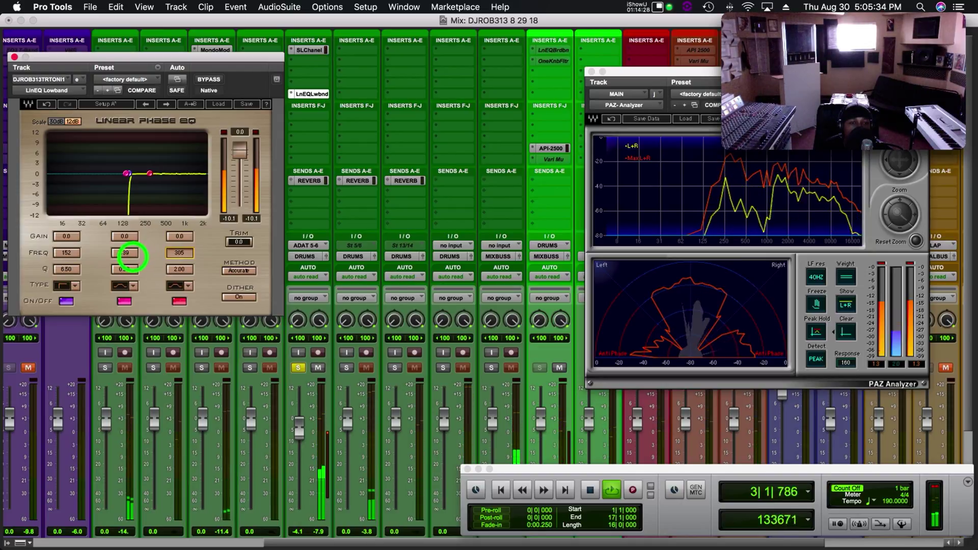
{"action": "left_click_drag", "start_coordinate": [130, 257], "coordinate": [127, 258]}
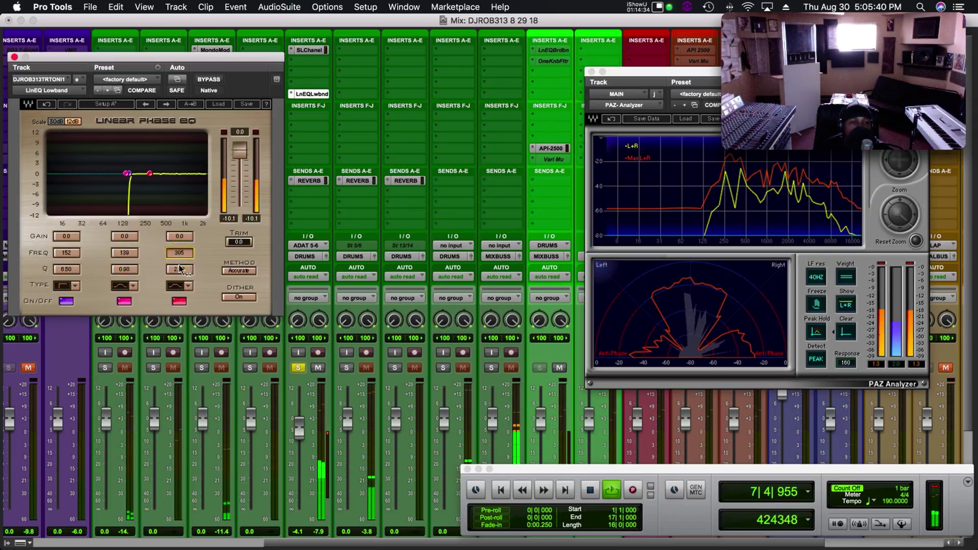
{"action": "mouse_move", "coordinate": [179, 273]}
{"action": "left_mouse_down"}
{"action": "mouse_move", "coordinate": [184, 237]}
{"action": "mouse_move", "coordinate": [182, 257]}
{"action": "left_mouse_up"}
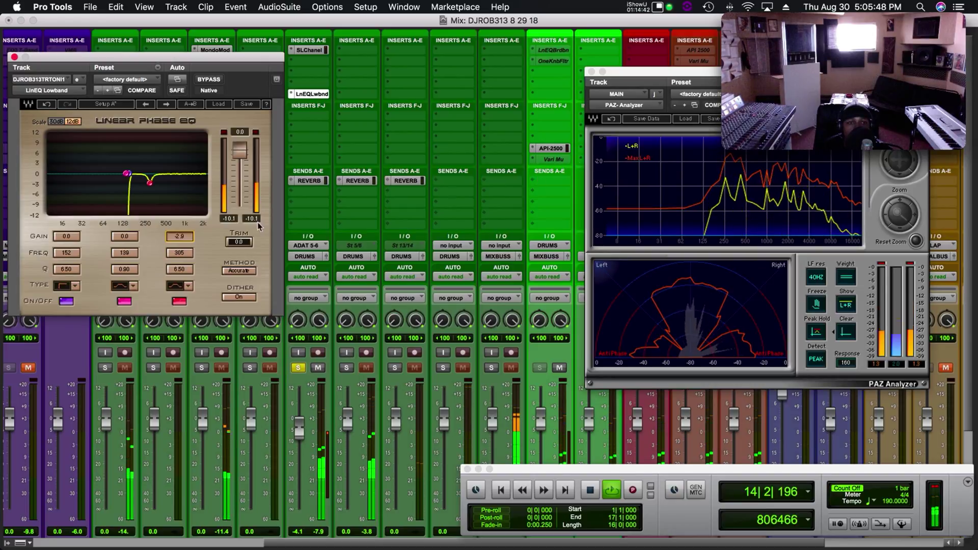
Set the third band of the Linear Phase EQ to -4.0 dB gain with a Q of about 4.9
{"action": "left_click_drag", "start_coordinate": [193, 236], "coordinate": [202, 246]}
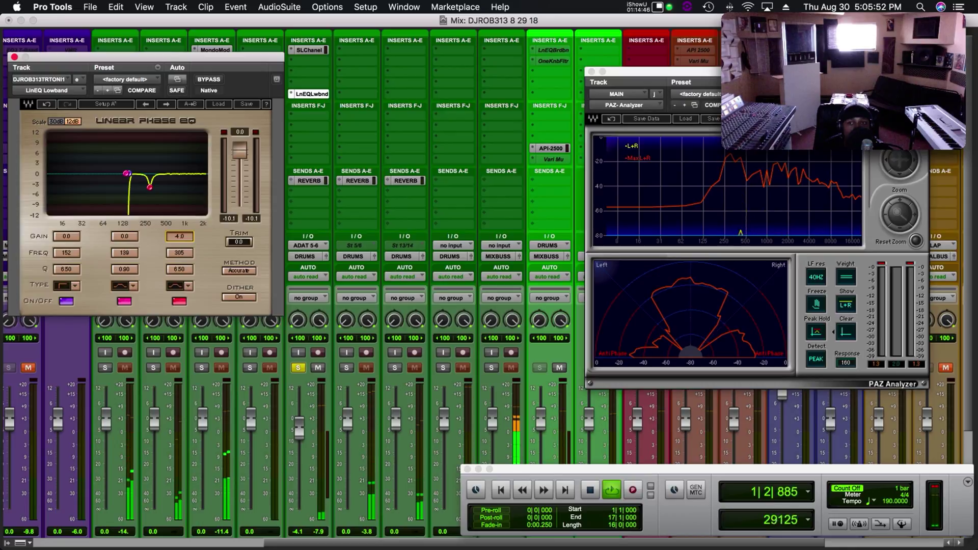
{"action": "left_click", "coordinate": [769, 195]}
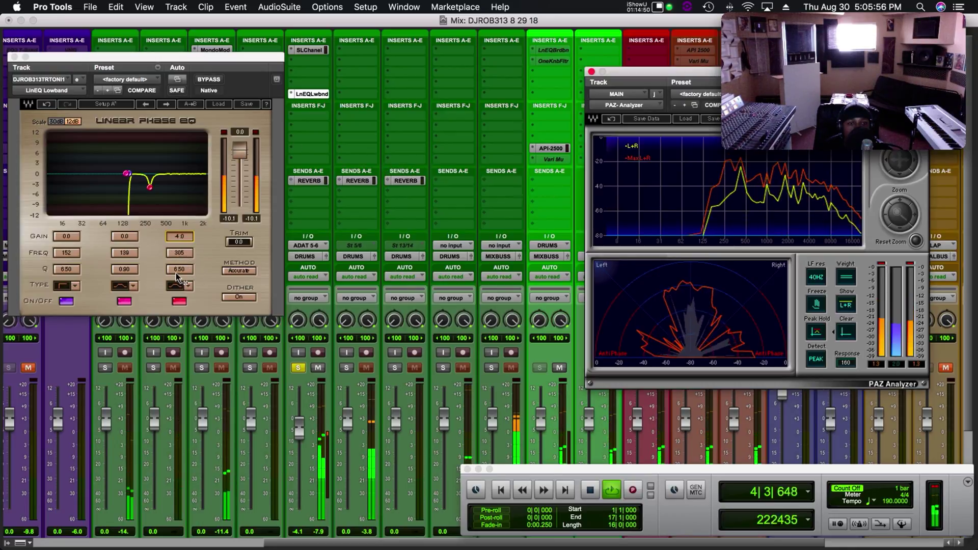
{"action": "mouse_move", "coordinate": [178, 270]}
{"action": "left_mouse_down"}
{"action": "mouse_move", "coordinate": [148, 271]}
{"action": "mouse_move", "coordinate": [195, 275]}
{"action": "left_mouse_up"}
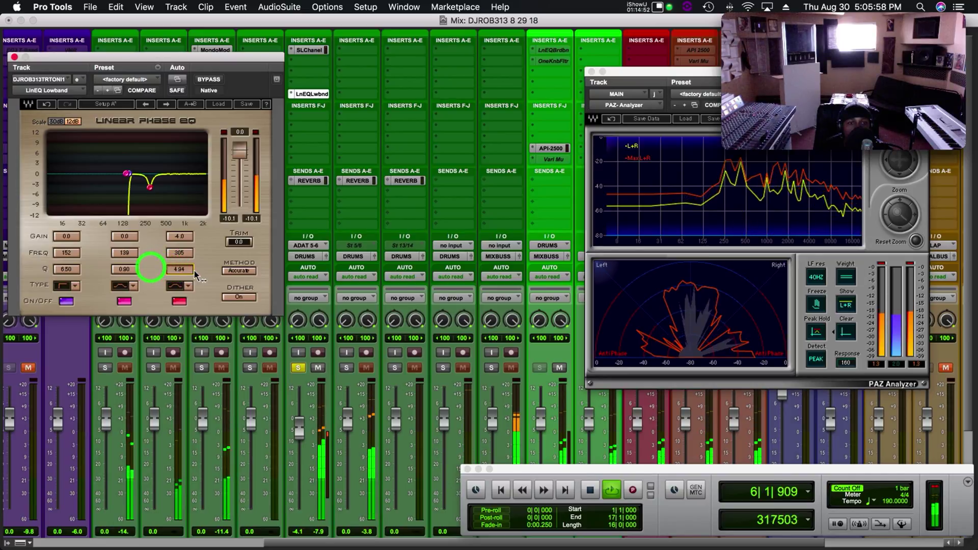
{"action": "left_click_drag", "start_coordinate": [183, 275], "coordinate": [181, 274]}
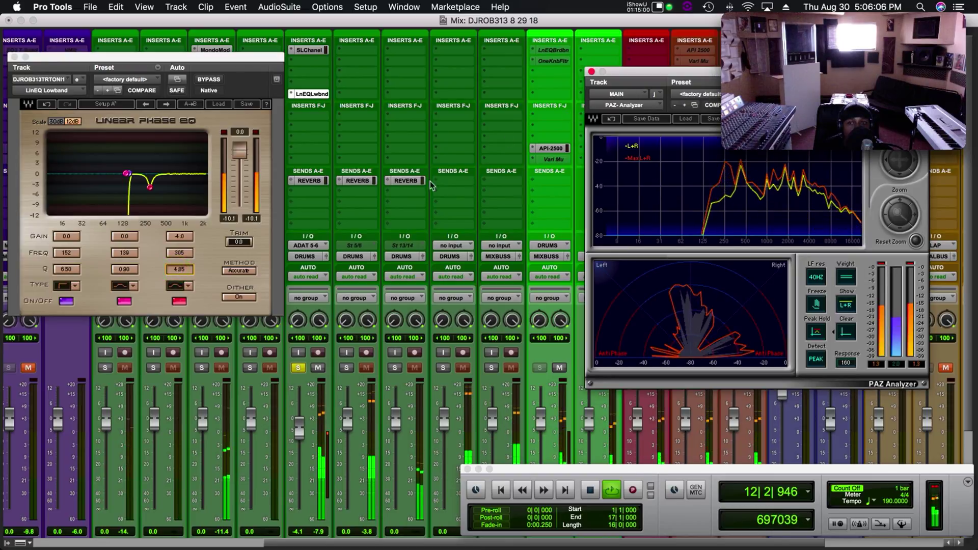
Pinpoint the low-mid peak on the PAZ Analyzer graph and set the EQ's third band frequency to 281 Hz
{"action": "left_click", "coordinate": [176, 254]}
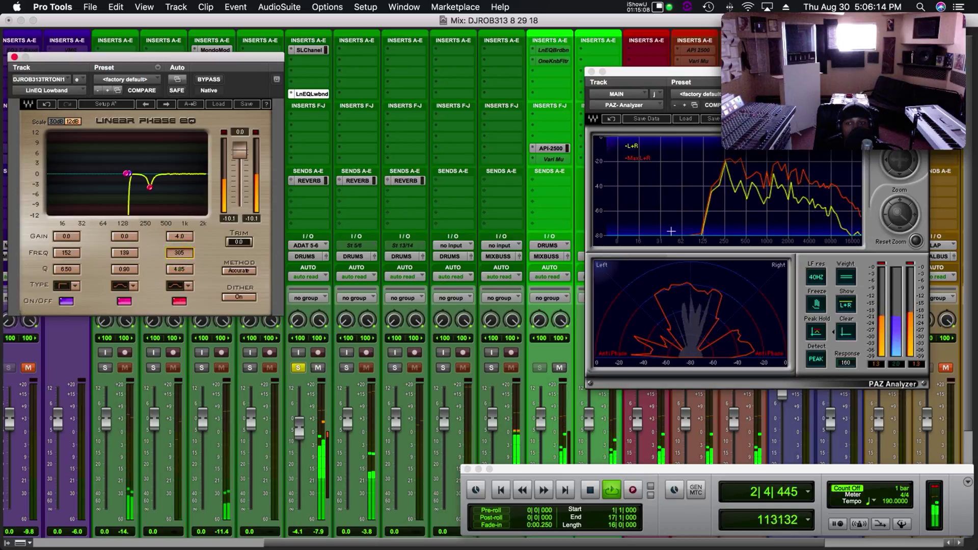
{"action": "key", "text": "space"}
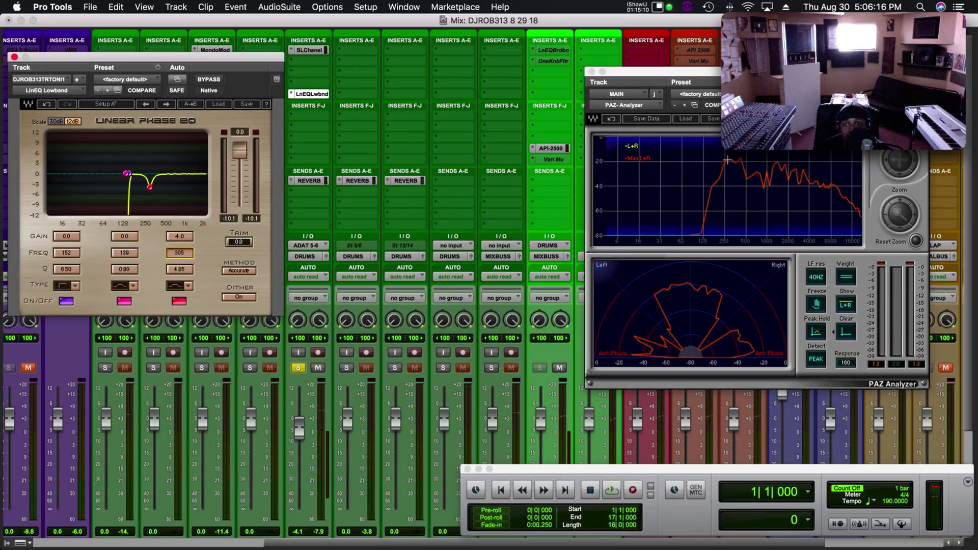
{"action": "left_click", "coordinate": [729, 160]}
{"action": "key", "text": "space"}
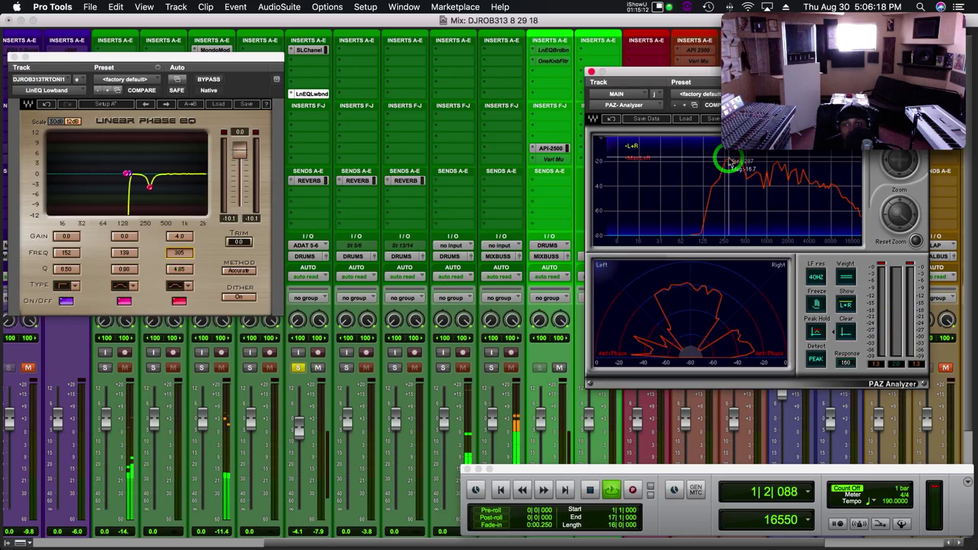
{"action": "key", "text": "space"}
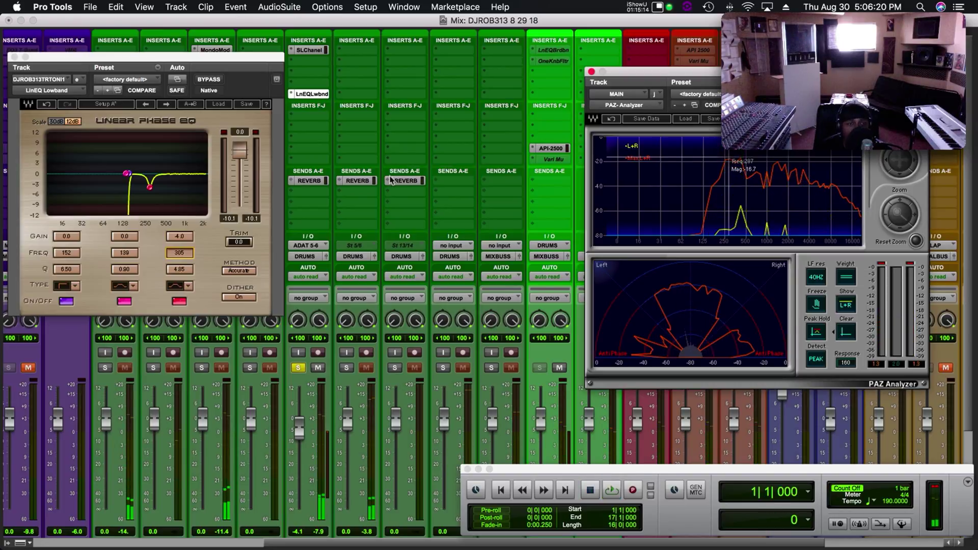
{"action": "left_click", "coordinate": [179, 253]}
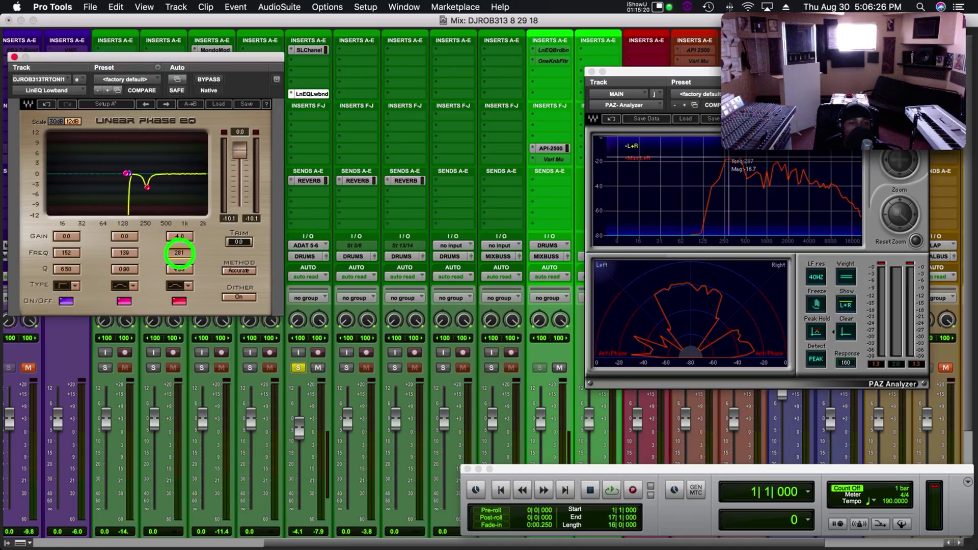
{"action": "key", "text": "space"}
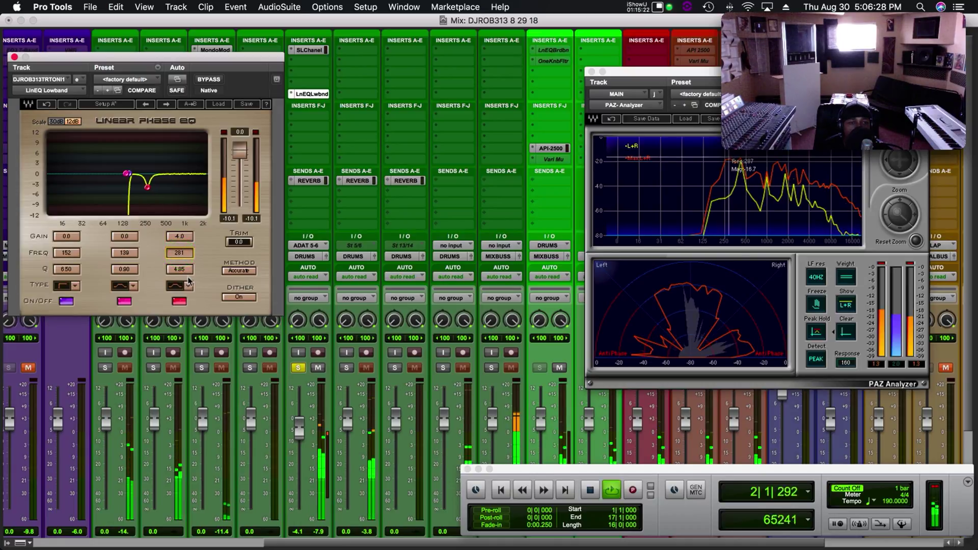
{"action": "left_click", "coordinate": [640, 107]}
{"action": "mouse_move", "coordinate": [765, 204]}
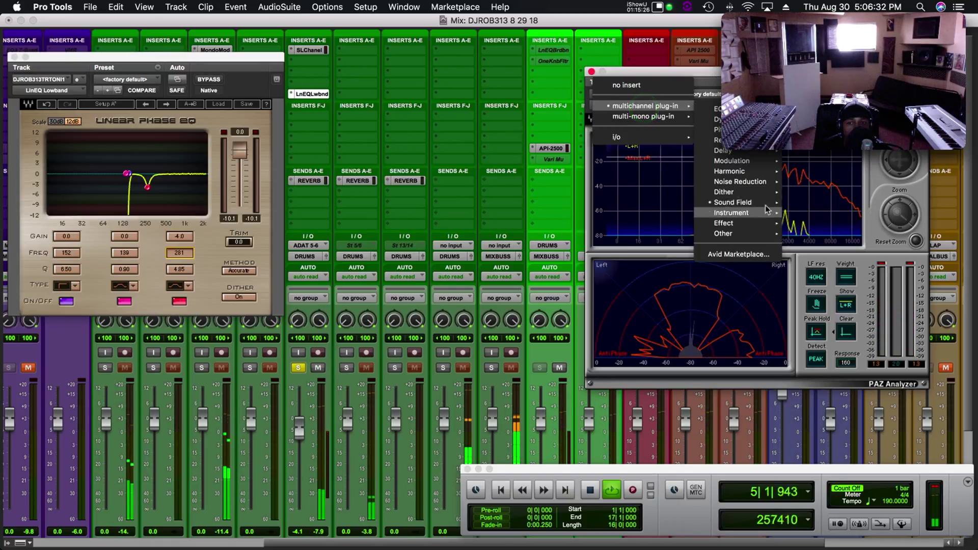
{"action": "left_click", "coordinate": [826, 298]}
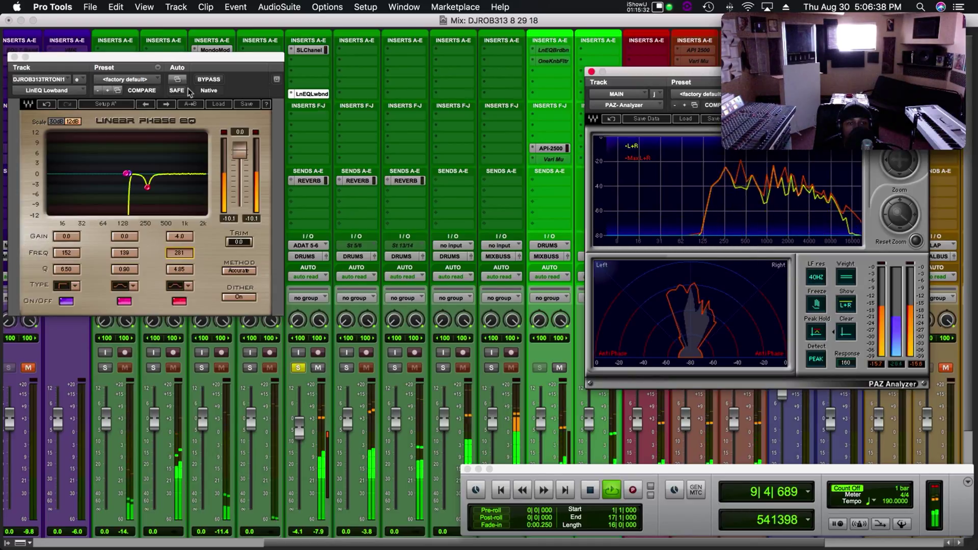
Compare the track with the Linear Phase EQ bypassed and active during playback, and close the PAZ Analyzer
{"action": "left_click", "coordinate": [209, 80]}
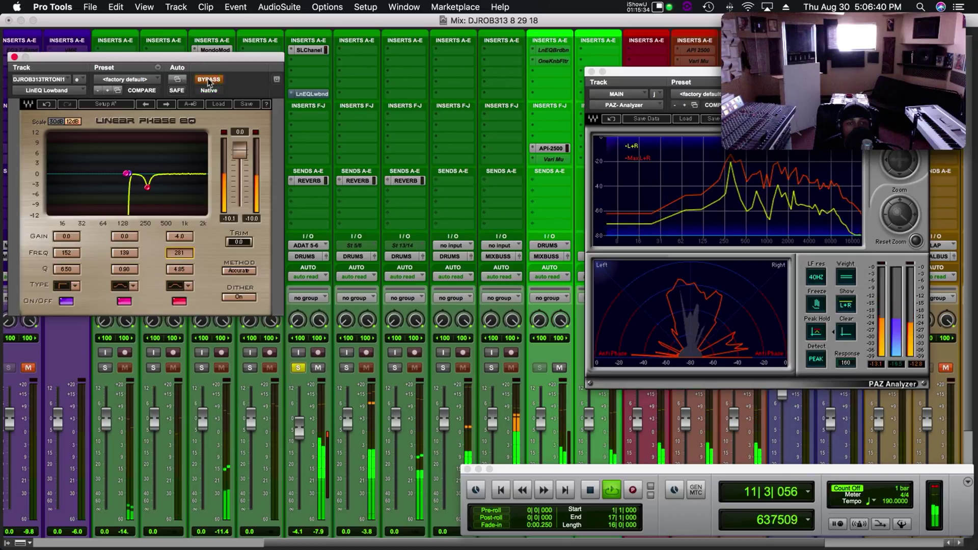
{"action": "left_click", "coordinate": [209, 80]}
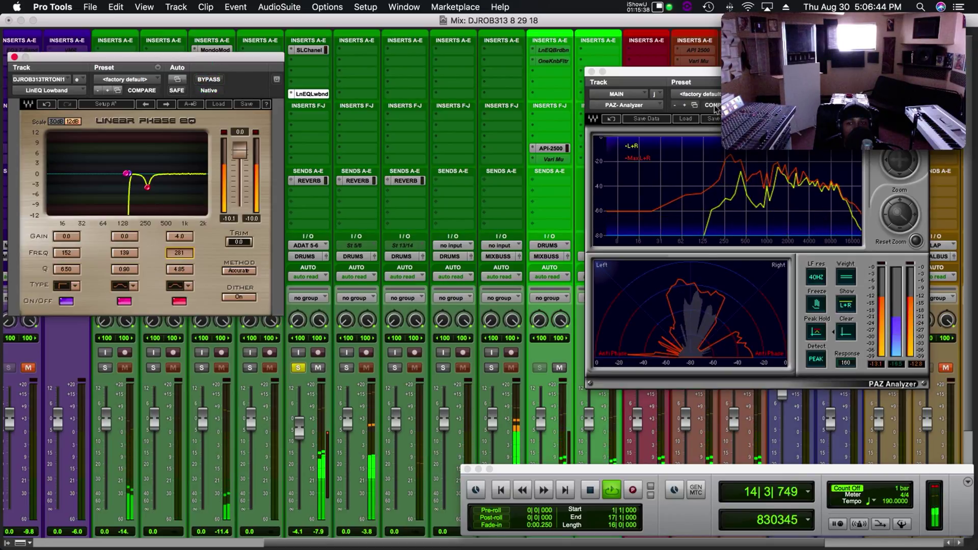
{"action": "left_click", "coordinate": [635, 105]}
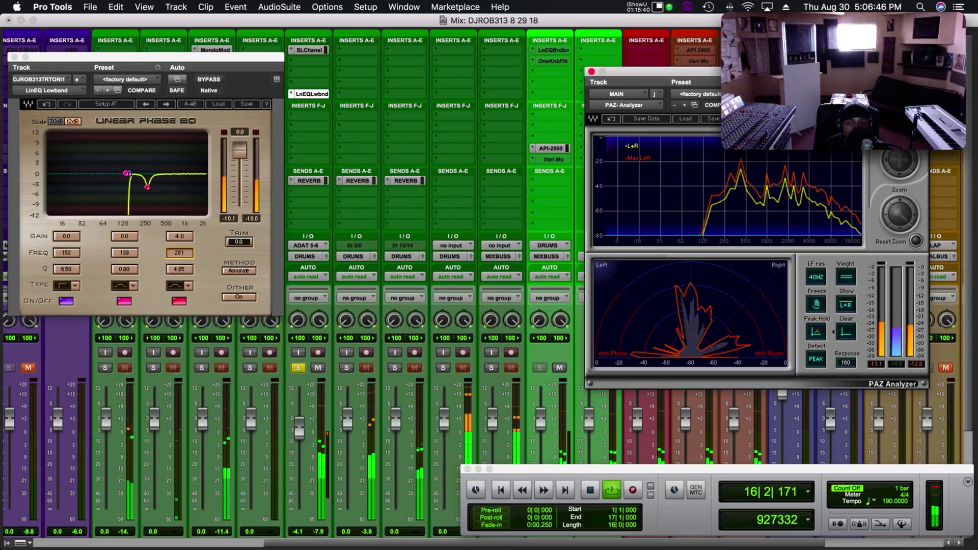
{"action": "key", "text": "space"}
{"action": "left_click", "coordinate": [592, 71]}
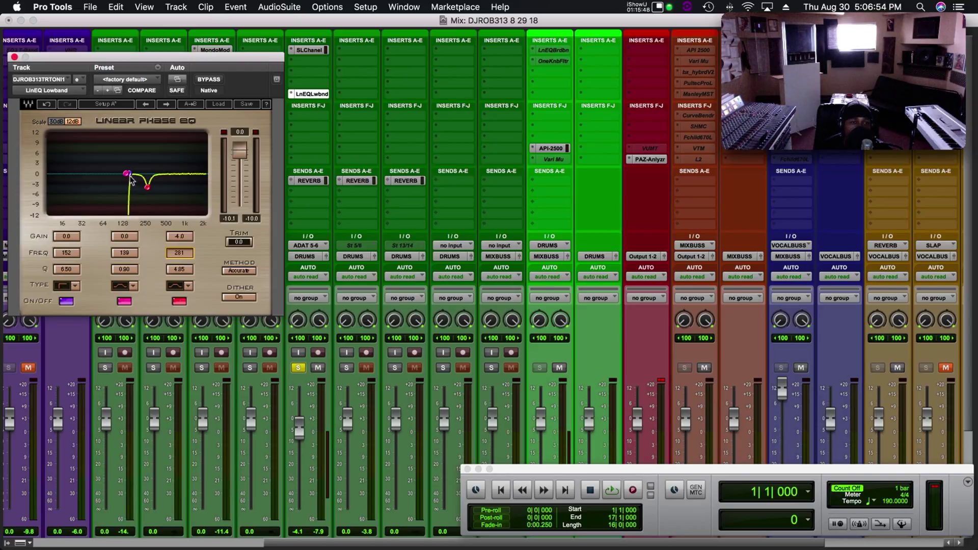
Lower the EQ's first band Q to 0.26, and reopen the main track's PAZ Analyzer with playback running
{"action": "left_click", "coordinate": [68, 271]}
{"action": "scroll", "coordinate": [67, 272], "scroll_direction": "down", "scroll_amount": 10}
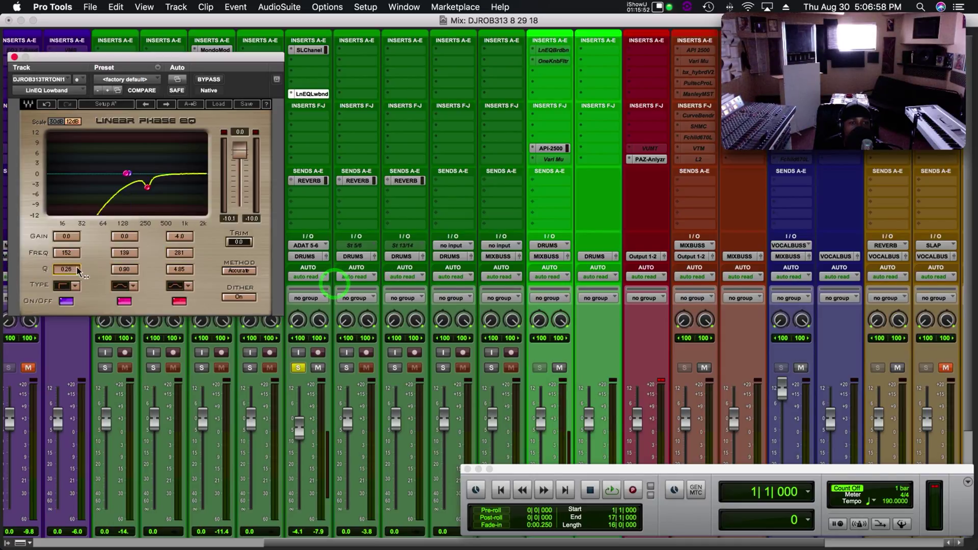
{"action": "left_click", "coordinate": [654, 161]}
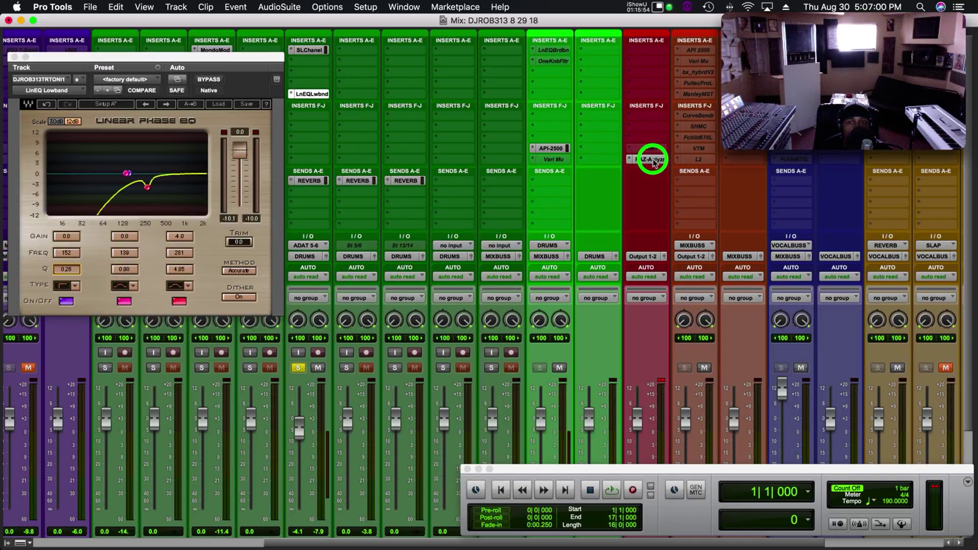
{"action": "key", "text": "space"}
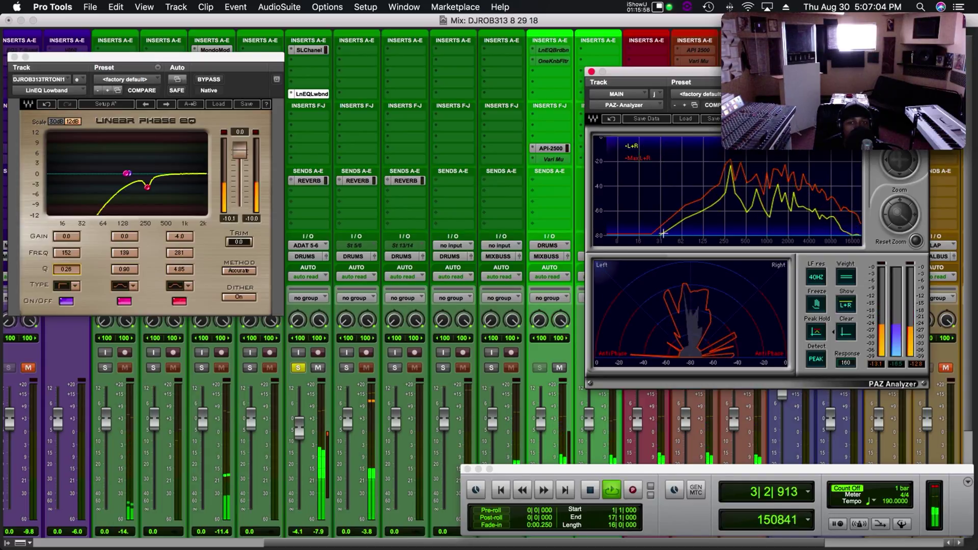
Raise the Q of the EQ's first band gradually to 1.06 while the track plays
{"action": "left_click_drag", "start_coordinate": [72, 270], "coordinate": [108, 286]}
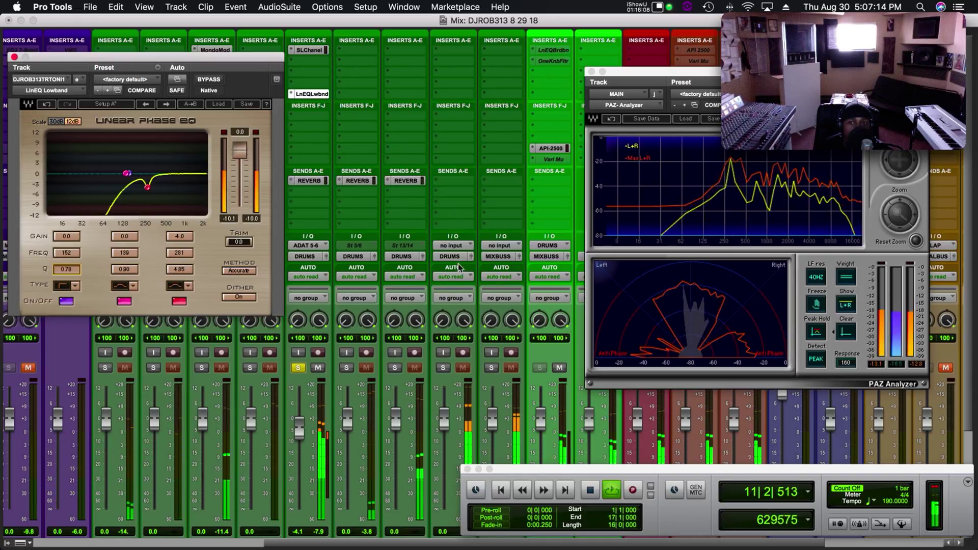
{"action": "mouse_move", "coordinate": [65, 276]}
{"action": "left_mouse_down"}
{"action": "mouse_move", "coordinate": [74, 276]}
{"action": "mouse_move", "coordinate": [65, 271]}
{"action": "left_mouse_up"}
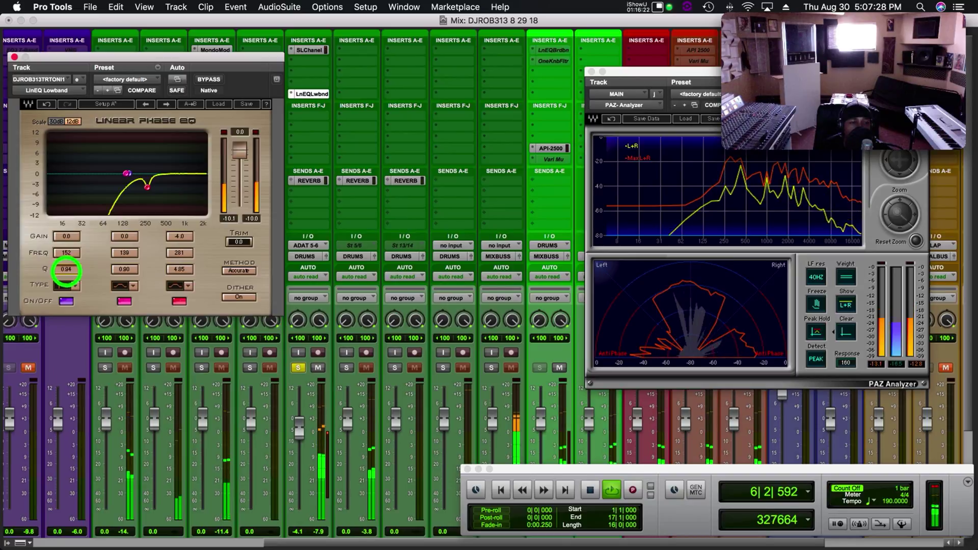
{"action": "left_click_drag", "start_coordinate": [69, 270], "coordinate": [70, 272]}
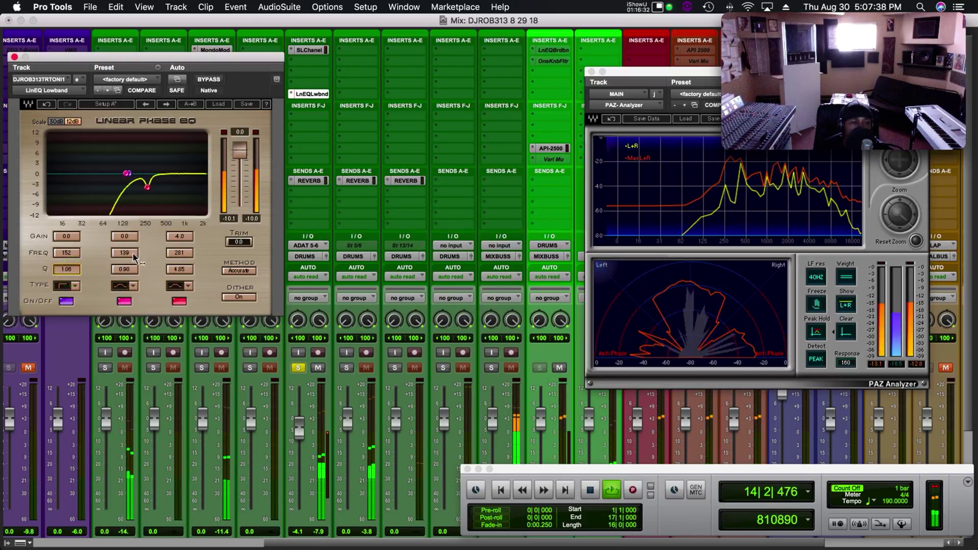
Set the EQ's second band to 211 Hz with a gain of -0.7 dB
{"action": "left_click_drag", "start_coordinate": [125, 255], "coordinate": [126, 255]}
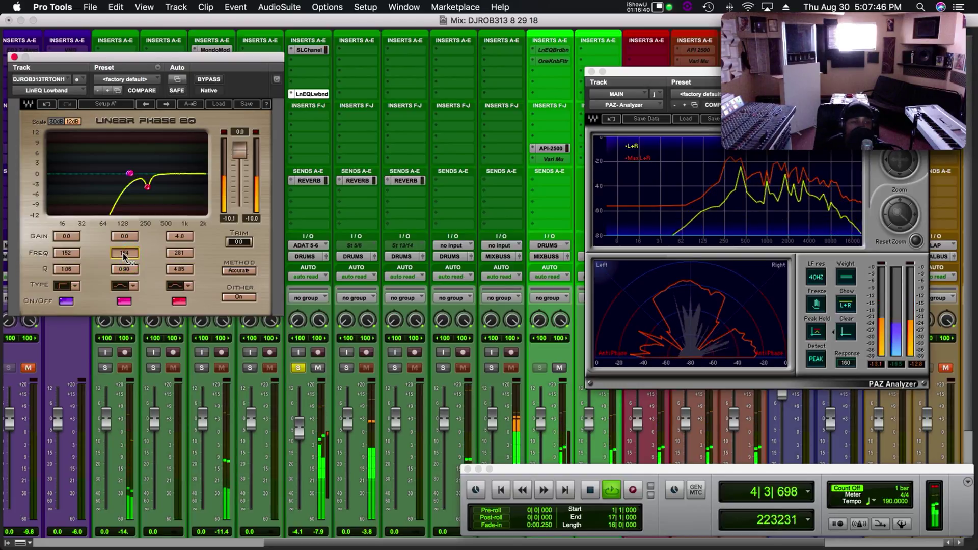
{"action": "left_click_drag", "start_coordinate": [132, 257], "coordinate": [106, 222]}
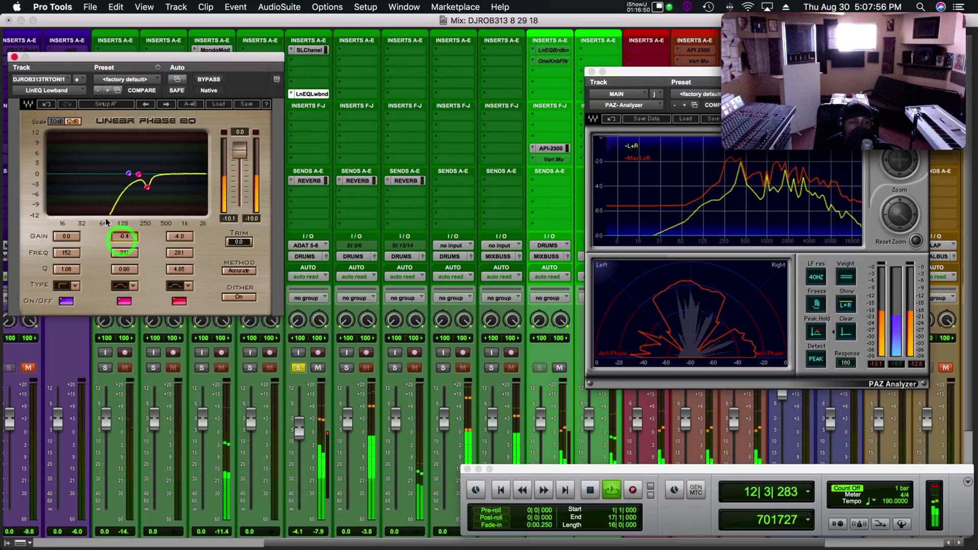
{"action": "left_click", "coordinate": [122, 236]}
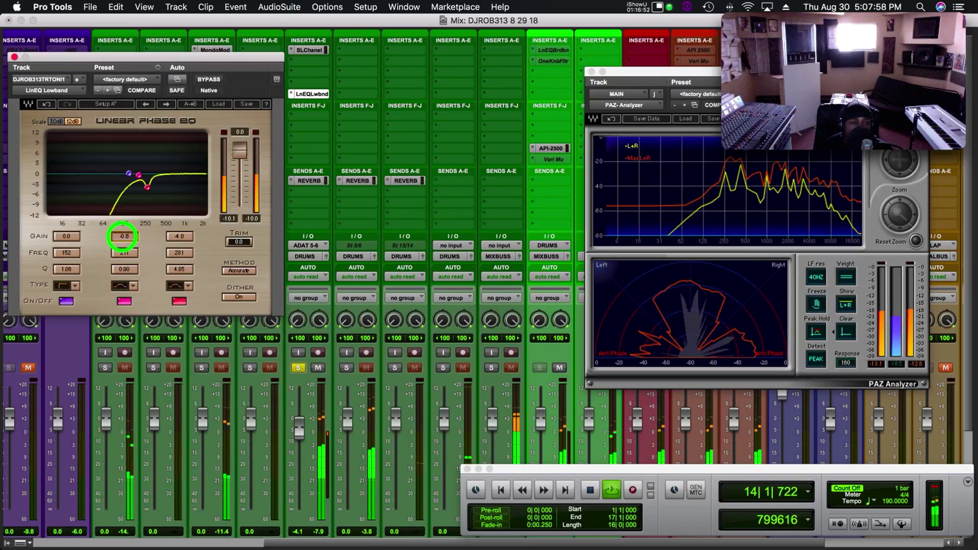
{"action": "left_click", "coordinate": [124, 237]}
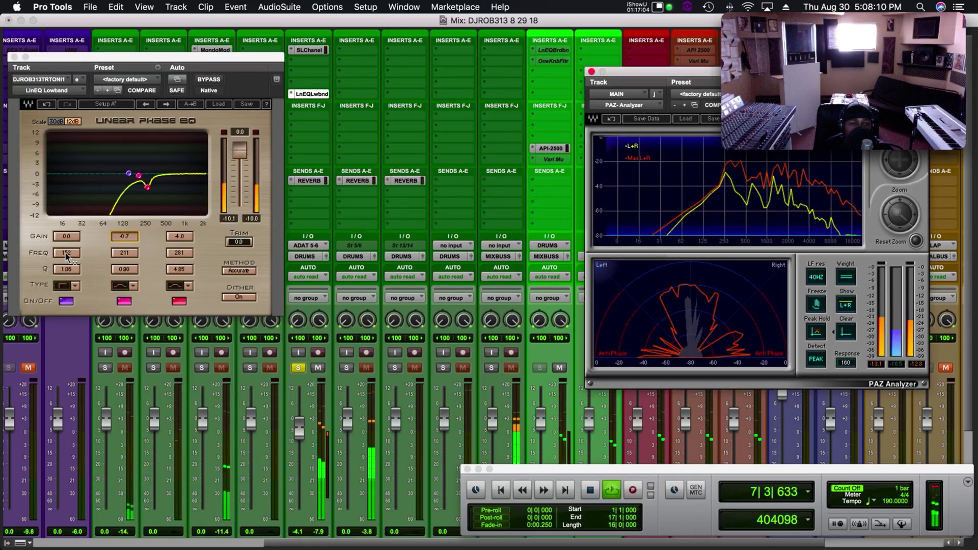
Set the EQ's first band to 164 Hz with a Q of 4.00, and check the spectrum on the analyzer during playback
{"action": "left_click_drag", "start_coordinate": [69, 274], "coordinate": [67, 252]}
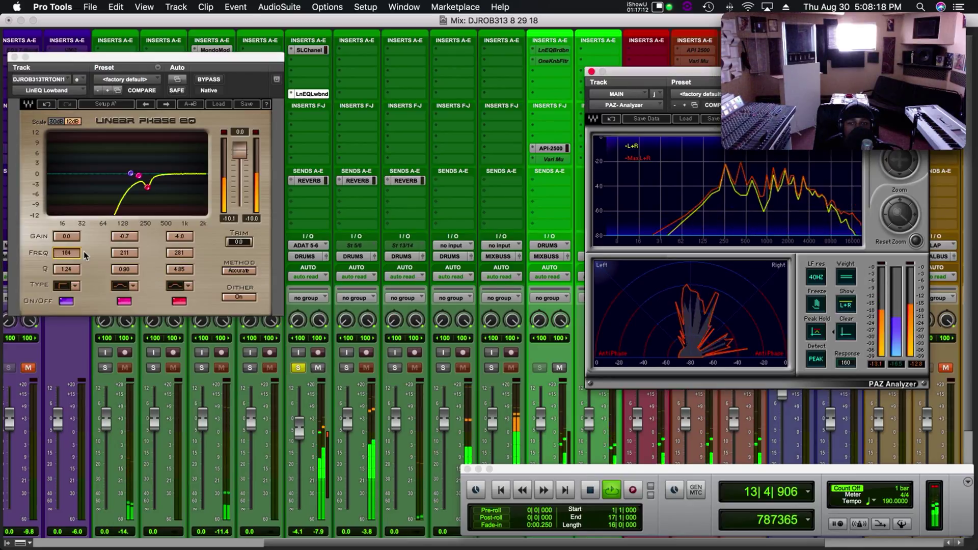
{"action": "key", "text": "space"}
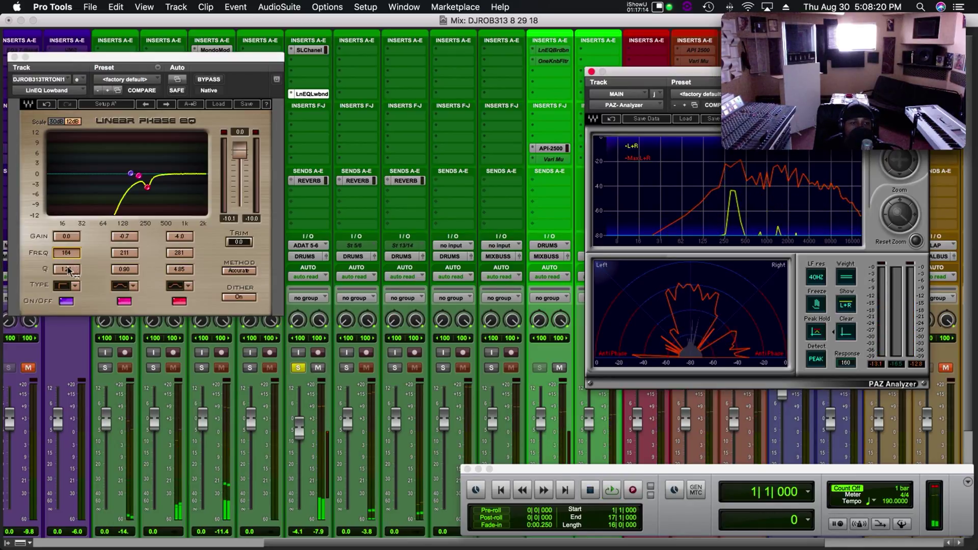
{"action": "left_click", "coordinate": [66, 269]}
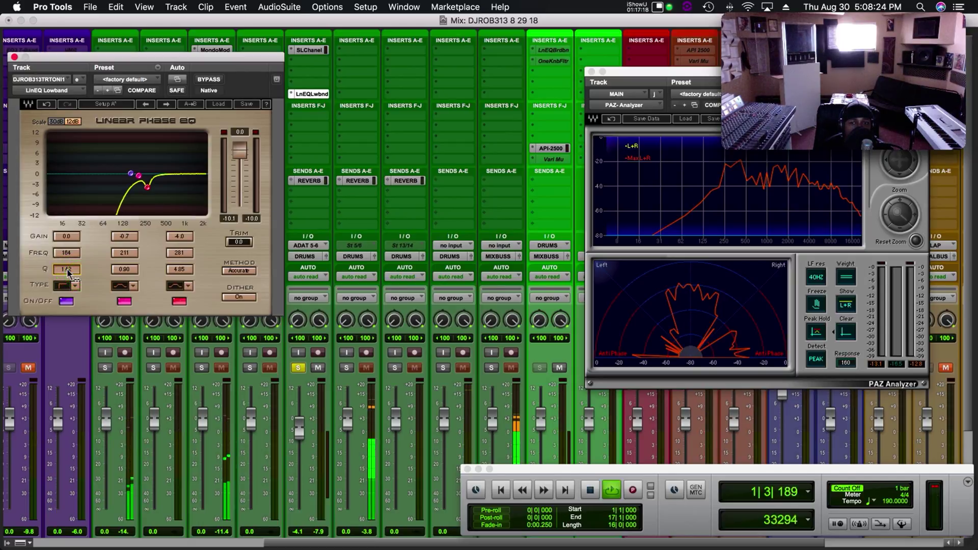
{"action": "left_click_drag", "start_coordinate": [61, 267], "coordinate": [67, 272]}
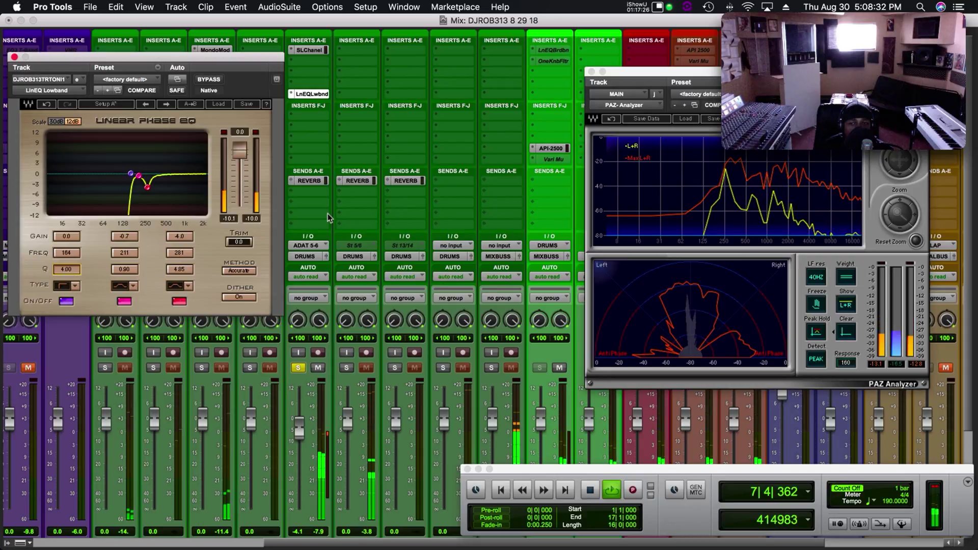
{"action": "left_click", "coordinate": [681, 220]}
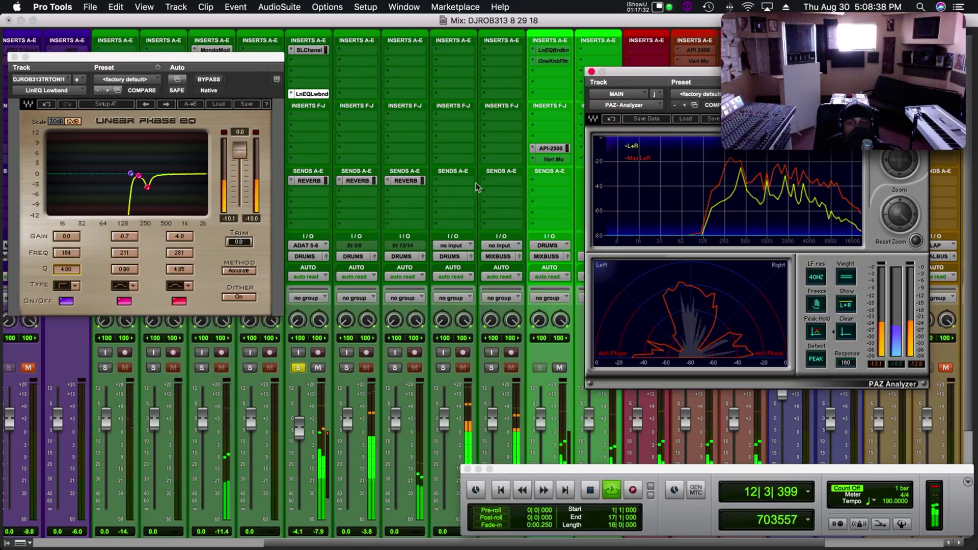
{"action": "key", "text": "space"}
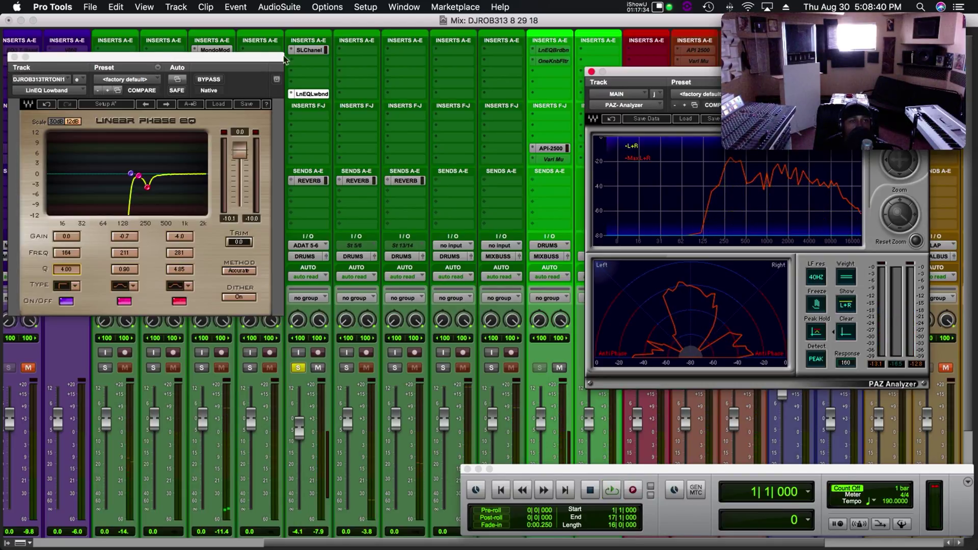
Compare playback with the Linear Phase EQ bypassed and active, leave it active, and close its window
{"action": "left_click", "coordinate": [208, 82]}
{"action": "key", "text": "space"}
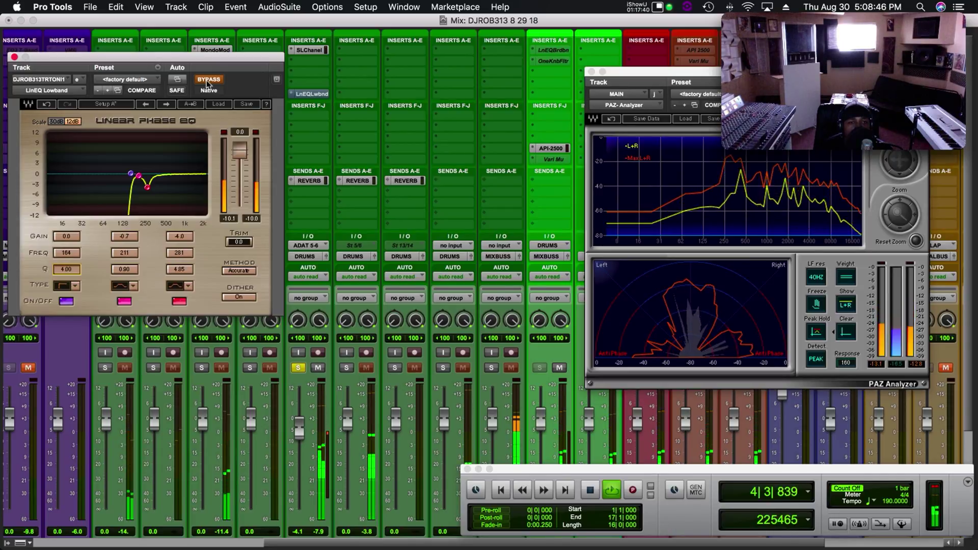
{"action": "left_click", "coordinate": [207, 82]}
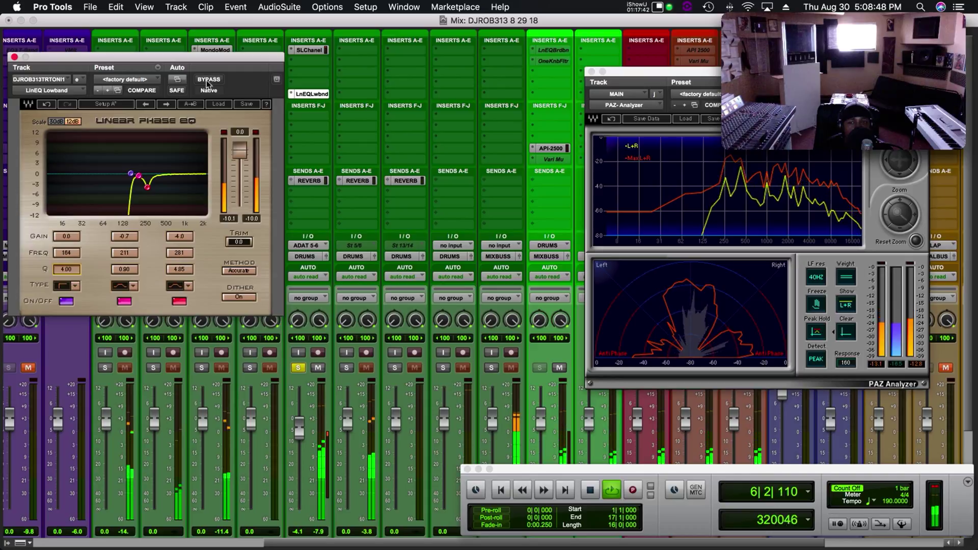
{"action": "key", "text": "space"}
{"action": "left_click", "coordinate": [16, 57]}
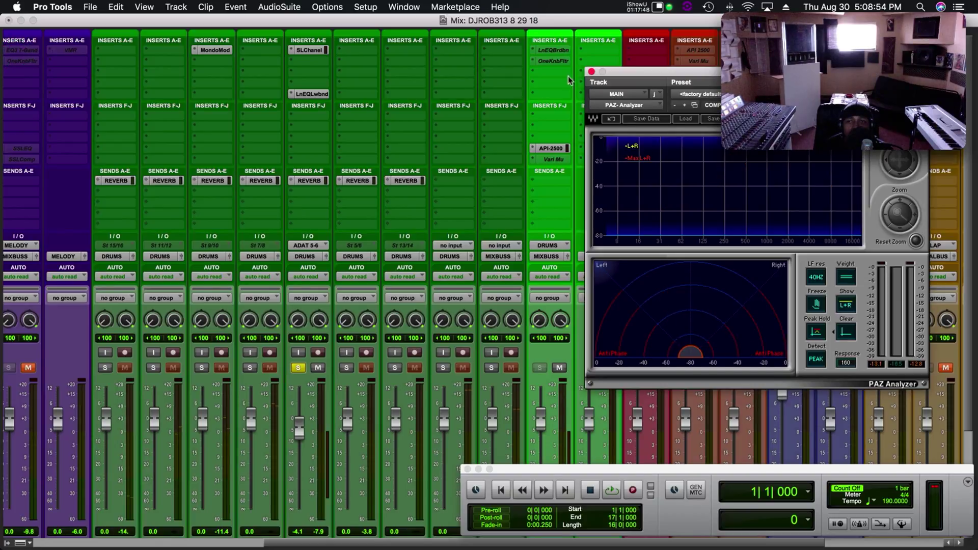
Close the PAZ Analyzer, take track 15 out of solo and start playback of the drums
{"action": "left_click", "coordinate": [591, 72]}
{"action": "left_click", "coordinate": [298, 367]}
{"action": "key", "text": "space"}
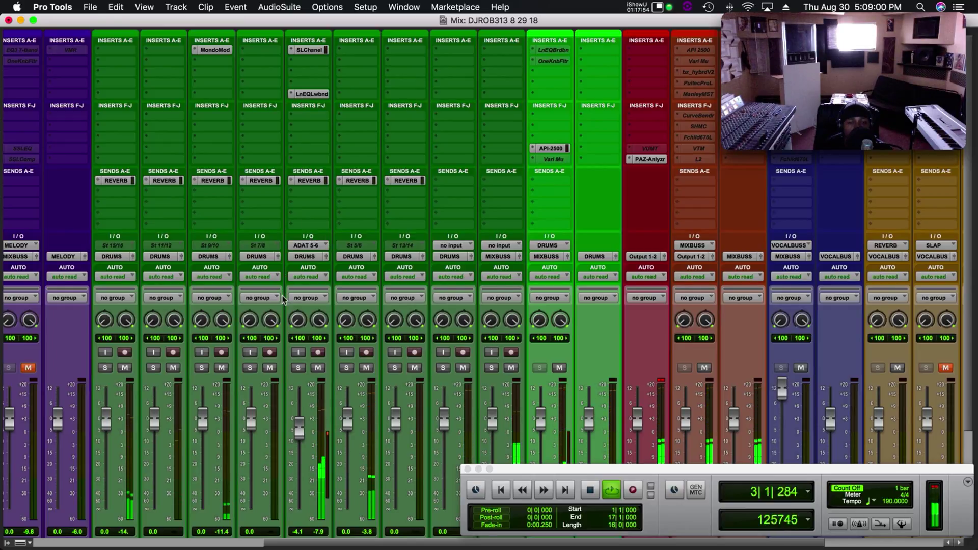
Solo track 15 and raise its REVERB send level to -31.4 dB during playback
{"action": "left_click", "coordinate": [308, 180]}
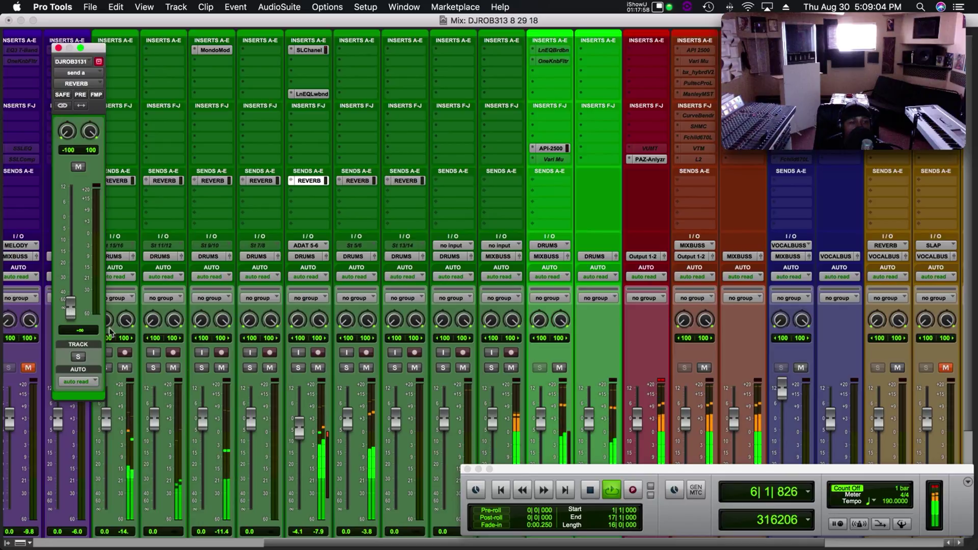
{"action": "left_click", "coordinate": [299, 368]}
{"action": "mouse_move", "coordinate": [70, 305]}
{"action": "left_mouse_down"}
{"action": "mouse_move", "coordinate": [78, 249]}
{"action": "mouse_move", "coordinate": [80, 294]}
{"action": "left_mouse_up"}
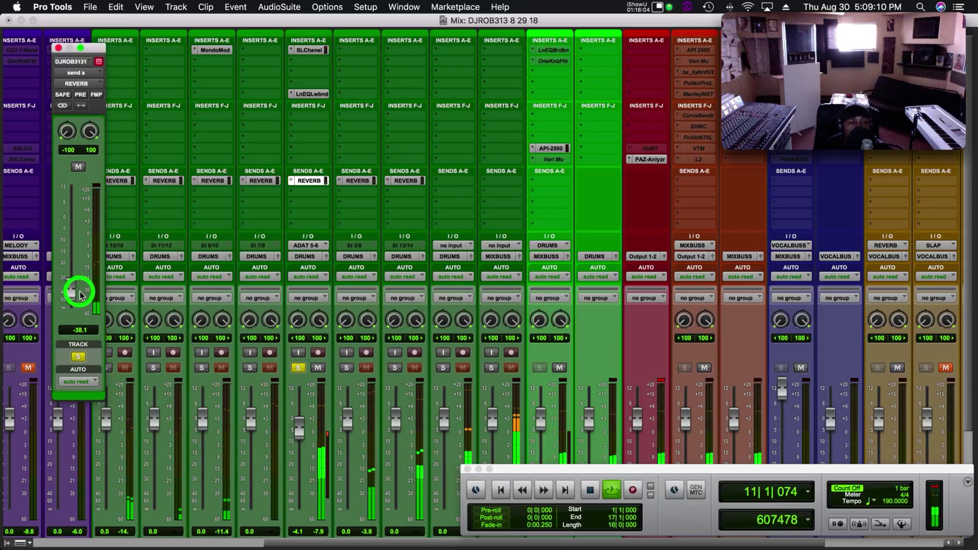
{"action": "left_click_drag", "start_coordinate": [66, 291], "coordinate": [65, 286]}
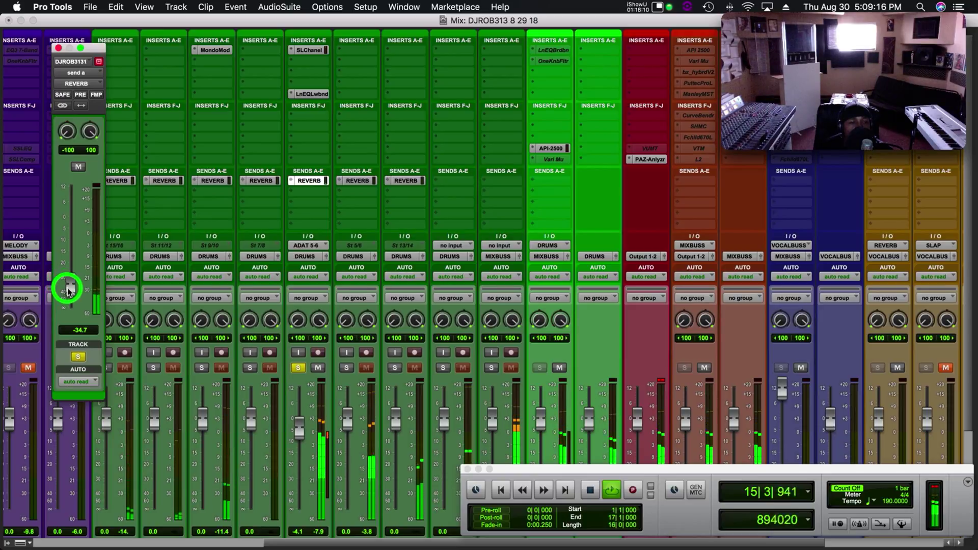
{"action": "left_click_drag", "start_coordinate": [69, 288], "coordinate": [68, 286]}
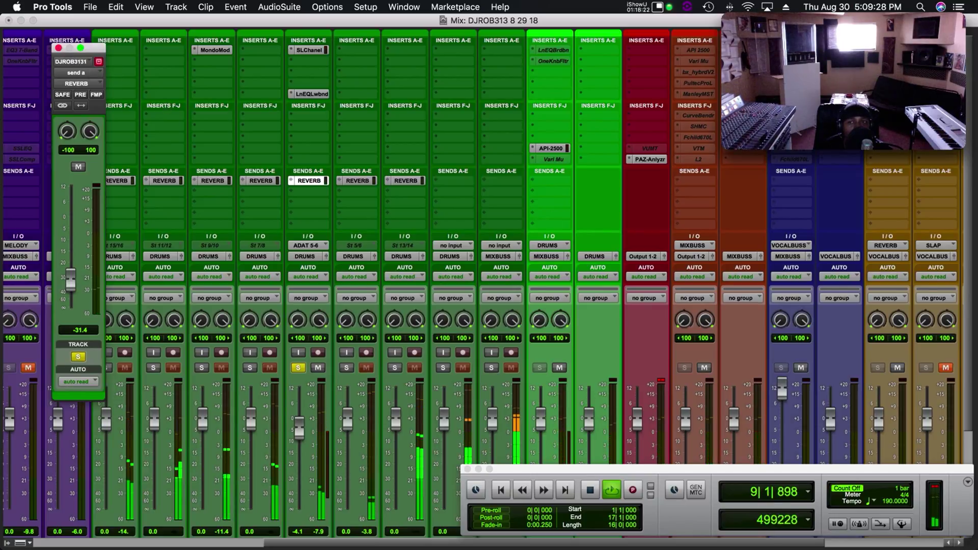
Inspect the VerbSuite Classics settings on the REVERB track, and close the plug-in and the send window
{"action": "left_click", "coordinate": [888, 50]}
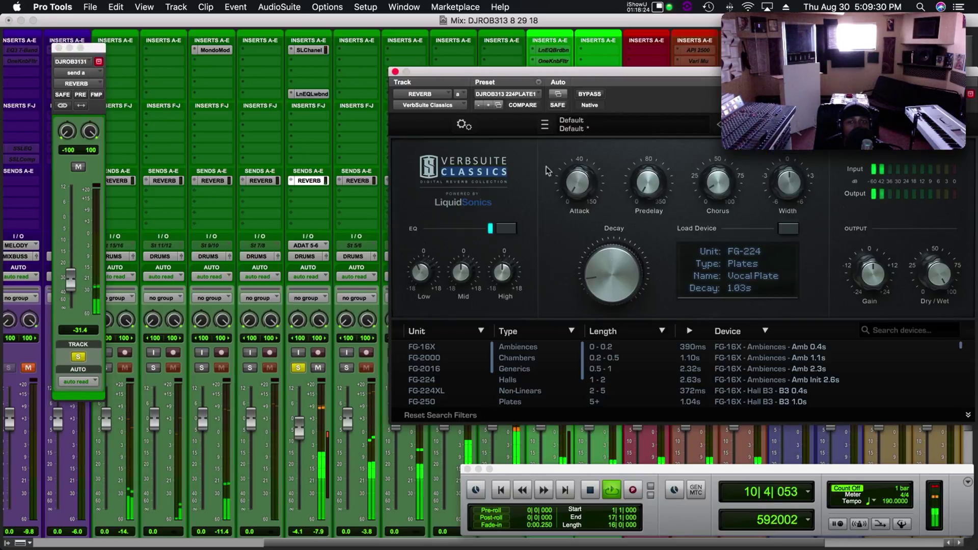
{"action": "left_click", "coordinate": [396, 72]}
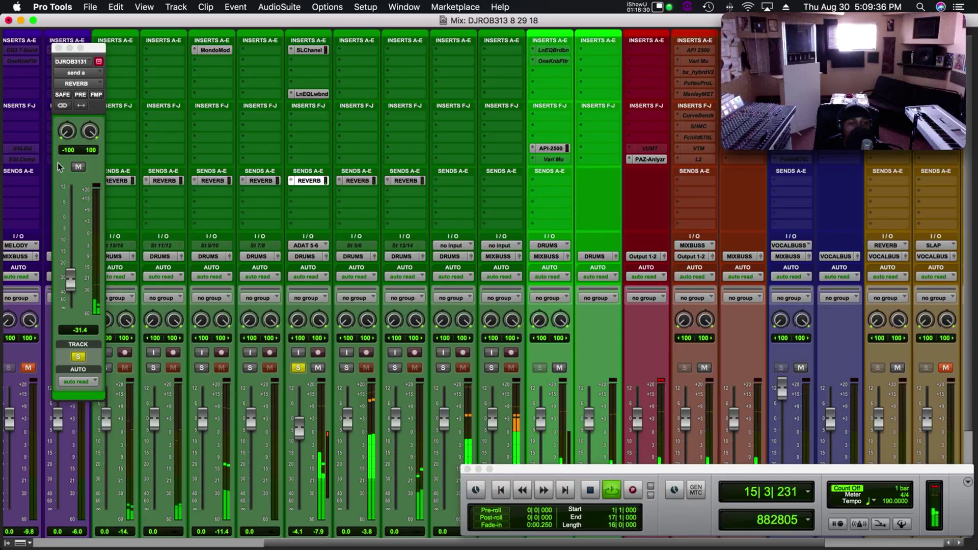
{"action": "left_click", "coordinate": [59, 49]}
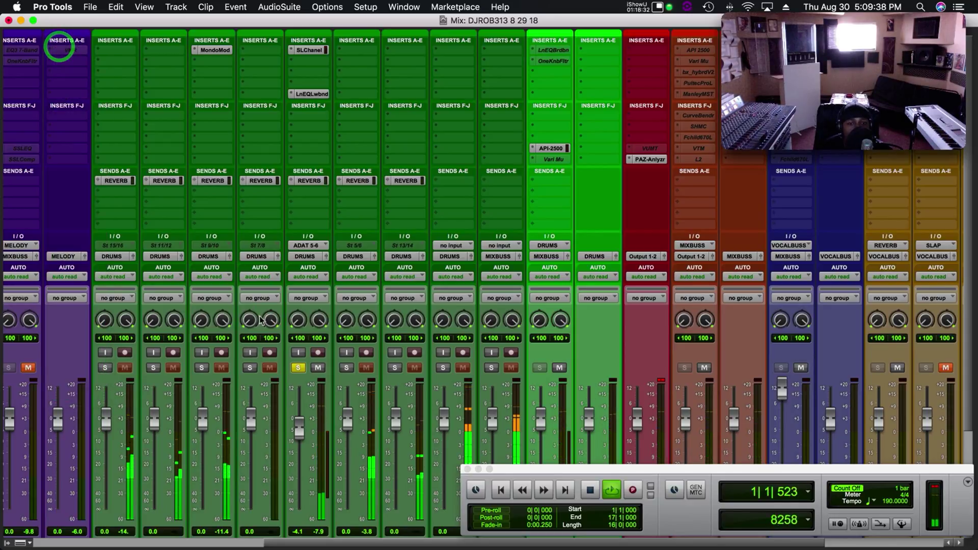
Set track 15's REVERB send level to -33.5 dB, take the track out of solo and close the send window
{"action": "left_click", "coordinate": [309, 181]}
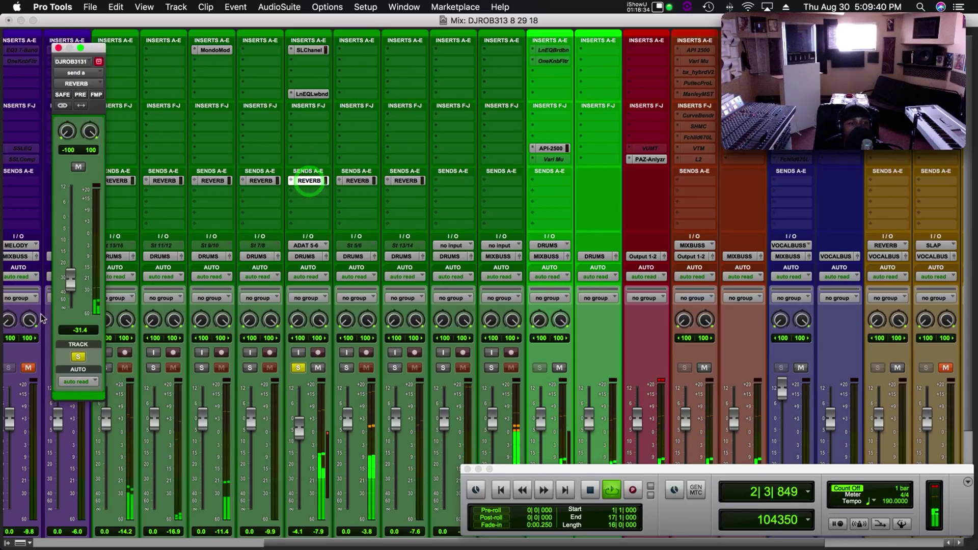
{"action": "left_click", "coordinate": [72, 285]}
{"action": "left_click", "coordinate": [300, 368]}
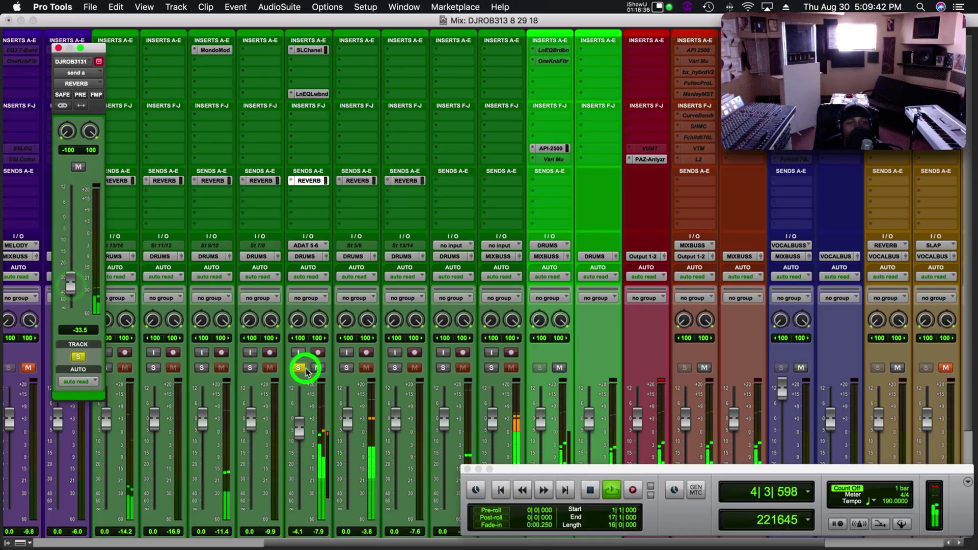
{"action": "left_click", "coordinate": [59, 48]}
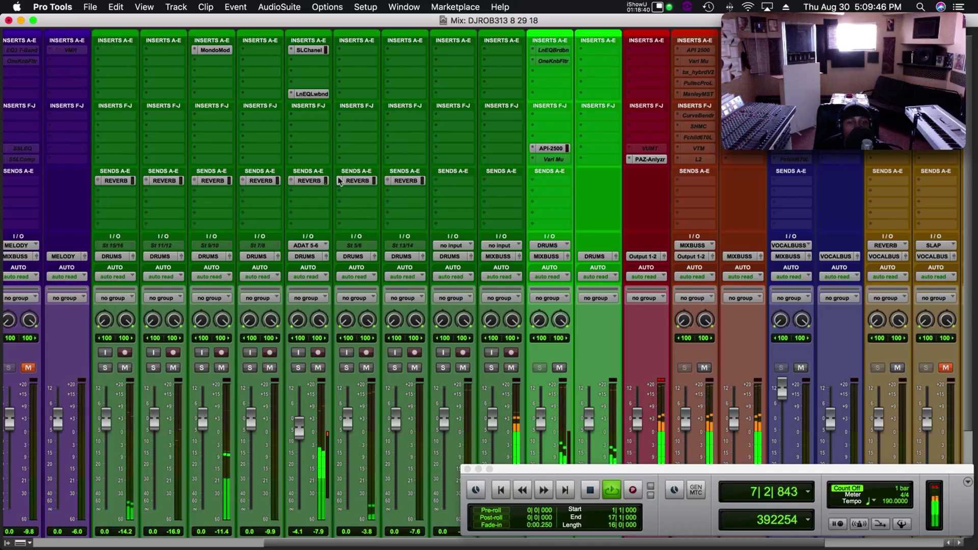
Adjust the HF gain in track 15's SSLChannel plug-in during playback and close the plug-in
{"action": "left_click", "coordinate": [313, 49]}
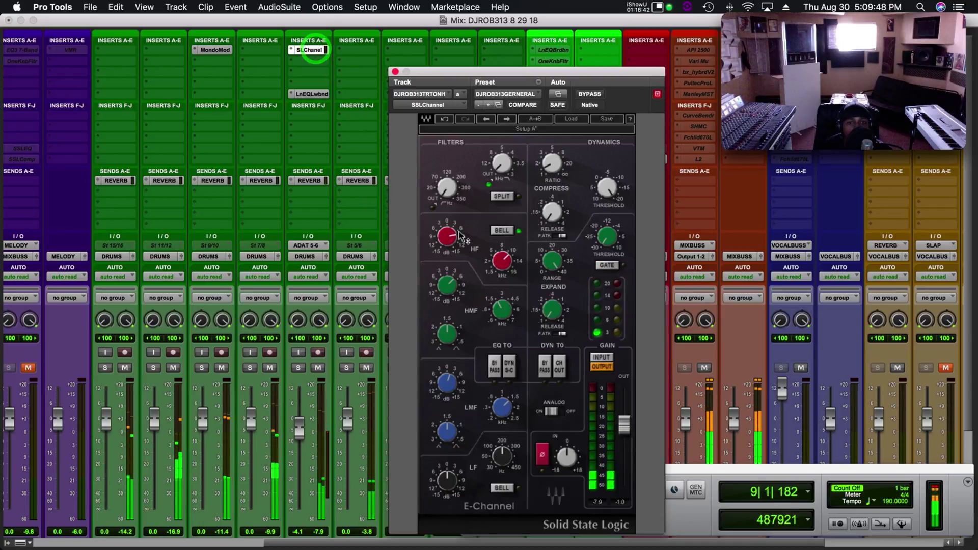
{"action": "left_click", "coordinate": [453, 242]}
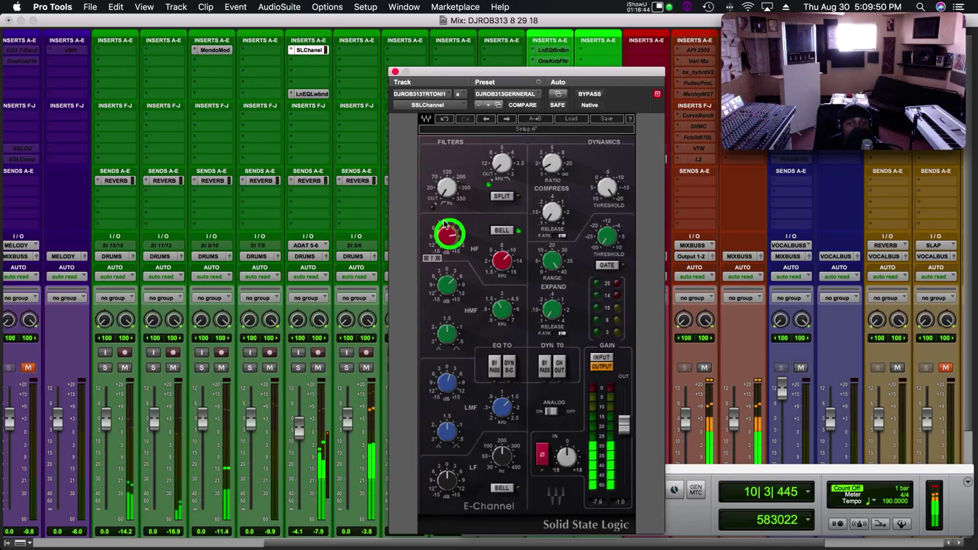
{"action": "left_click", "coordinate": [395, 73]}
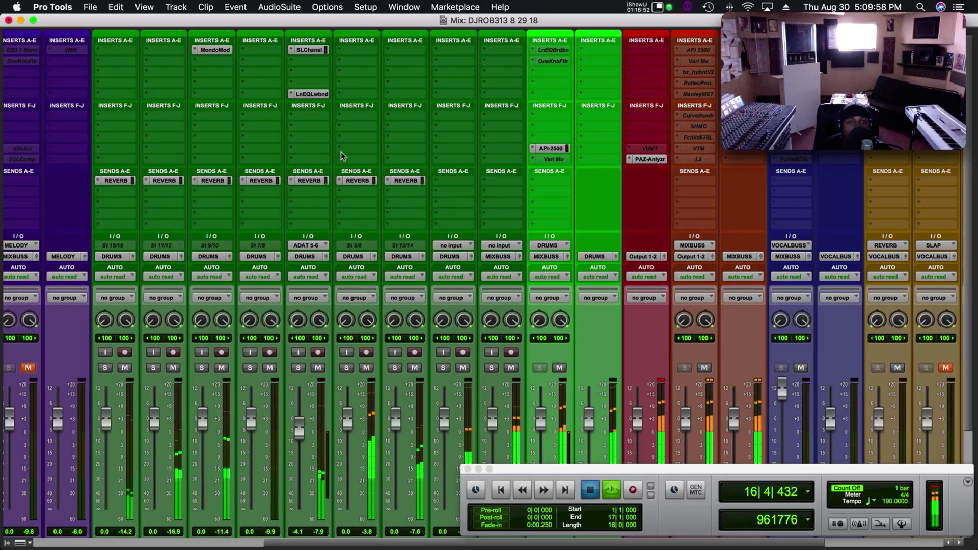
Stop playback and commit track 15 up to its LnEQLwbnd insert
{"action": "key", "text": "space"}
{"action": "right_click", "coordinate": [318, 96]}
{"action": "left_click", "coordinate": [312, 116]}
{"action": "left_click", "coordinate": [530, 314]}
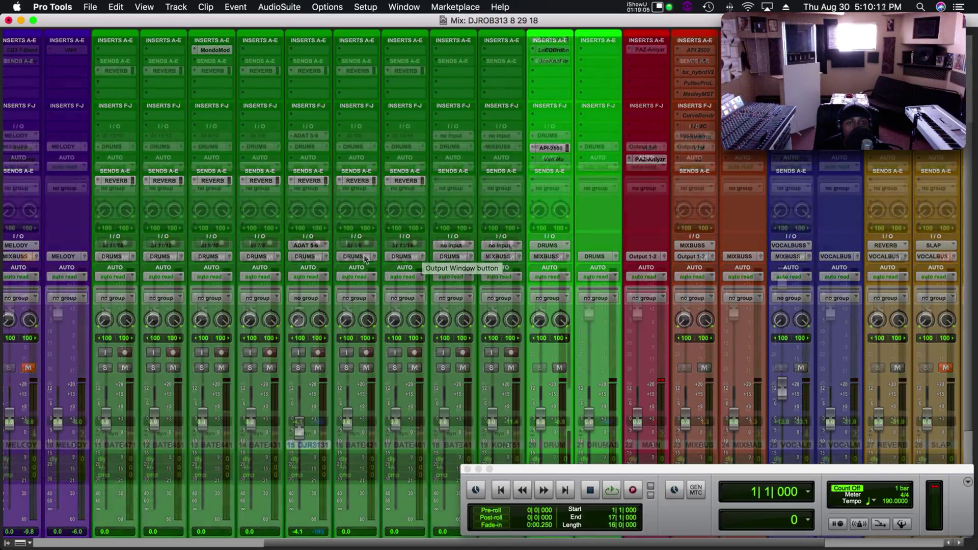
Start playback and unmute melody tracks 2 through 8 and the MELODY bus on track 9
{"action": "scroll", "coordinate": [471, 246], "scroll_direction": "down", "scroll_amount": 5}
{"action": "key", "text": "space"}
{"action": "scroll", "coordinate": [418, 259], "scroll_direction": "left", "scroll_amount": 10}
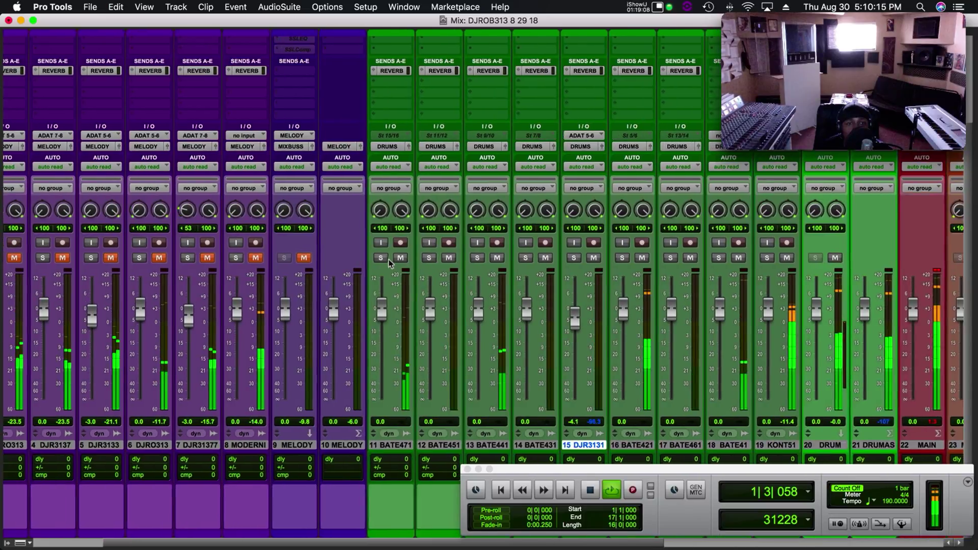
{"action": "left_click", "coordinate": [371, 258]}
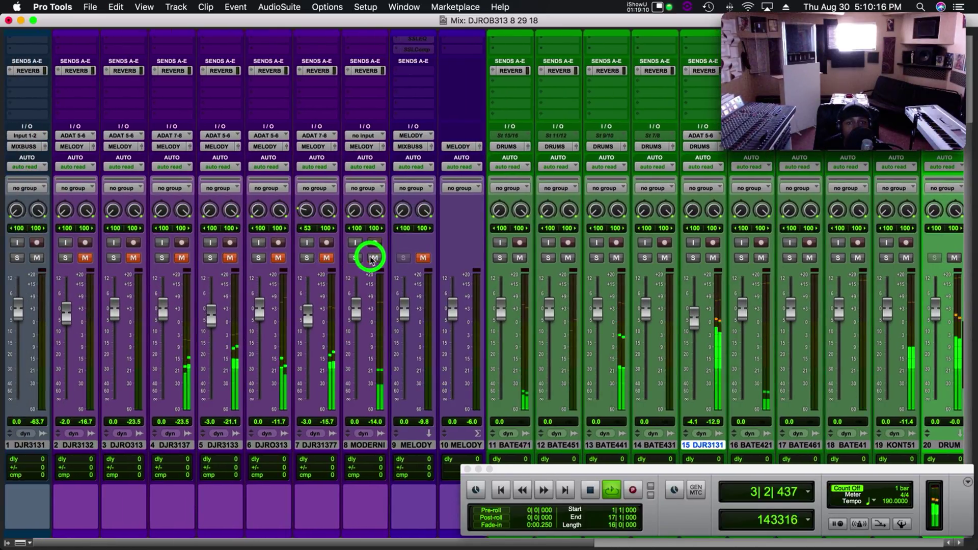
{"action": "left_click", "coordinate": [326, 258]}
{"action": "left_click", "coordinate": [279, 258]}
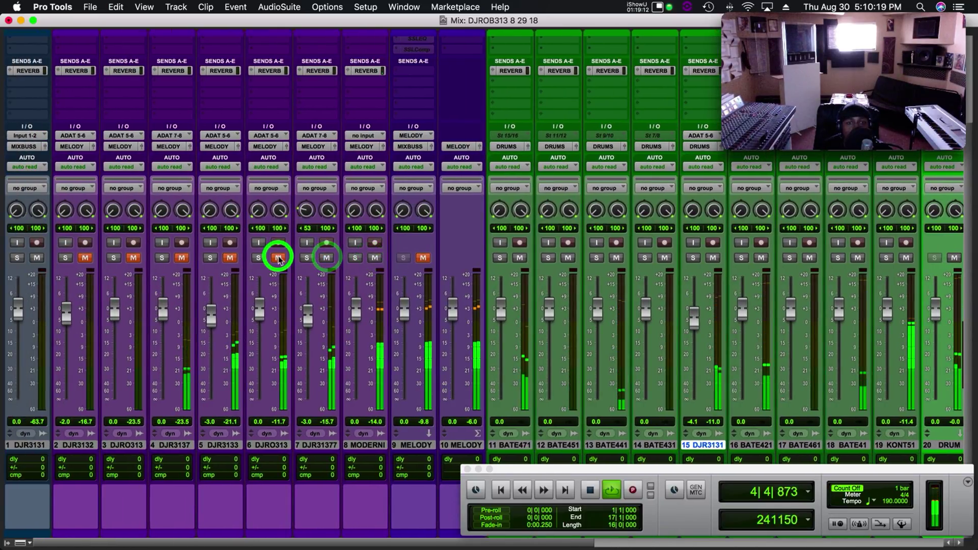
{"action": "left_click", "coordinate": [230, 258]}
{"action": "left_click", "coordinate": [181, 258]}
{"action": "left_click", "coordinate": [133, 258]}
{"action": "left_click", "coordinate": [85, 258]}
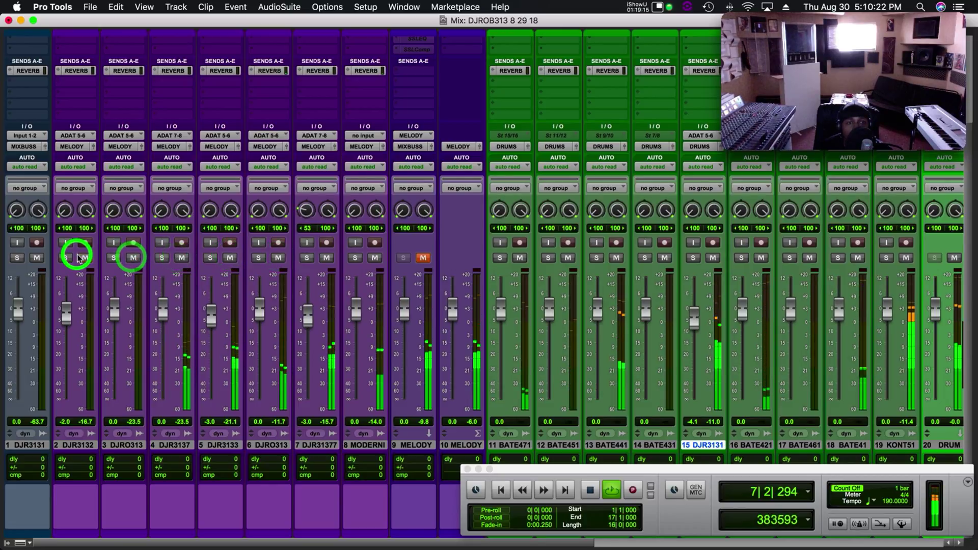
{"action": "left_click", "coordinate": [423, 259]}
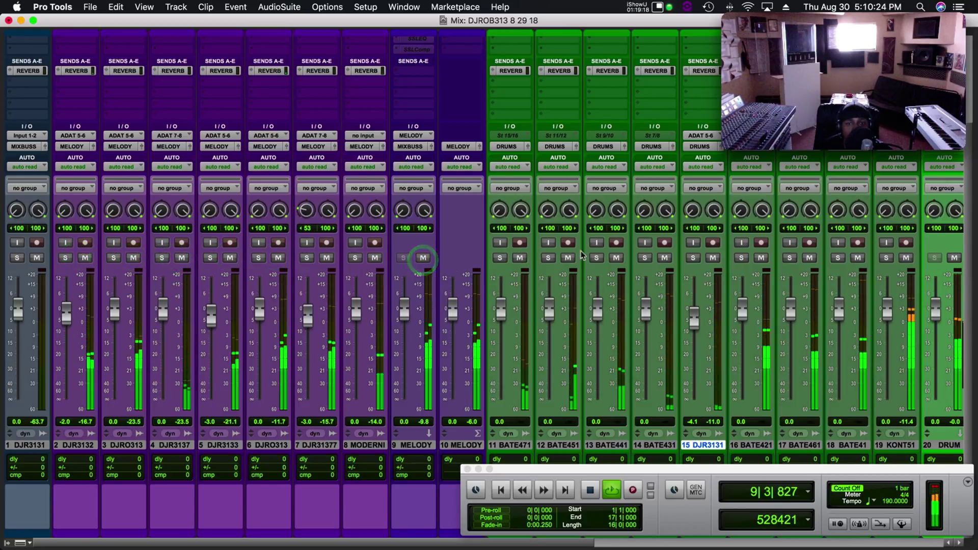
Play the loop with melody and drums together and examine the levels across the mixer tracks
{"action": "scroll", "coordinate": [586, 255], "scroll_direction": "right", "scroll_amount": 5}
{"action": "scroll", "coordinate": [586, 255], "scroll_direction": "right", "scroll_amount": 4}
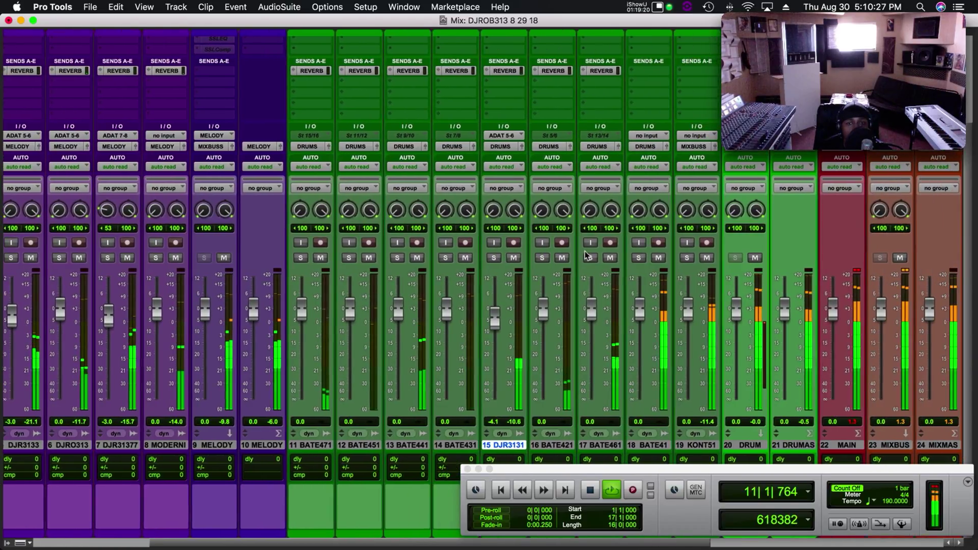
{"action": "scroll", "coordinate": [586, 254], "scroll_direction": "right", "scroll_amount": 2}
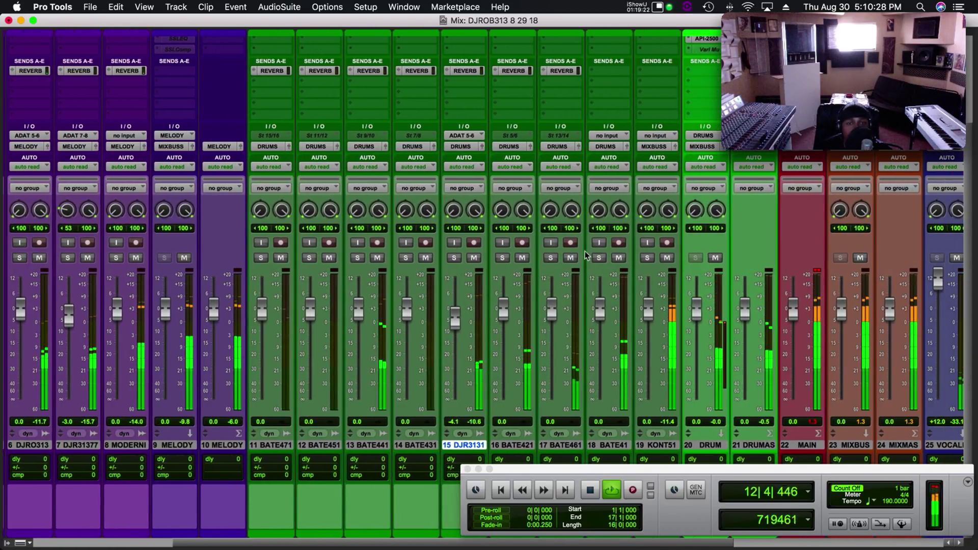
{"action": "scroll", "coordinate": [426, 262], "scroll_direction": "left", "scroll_amount": 2}
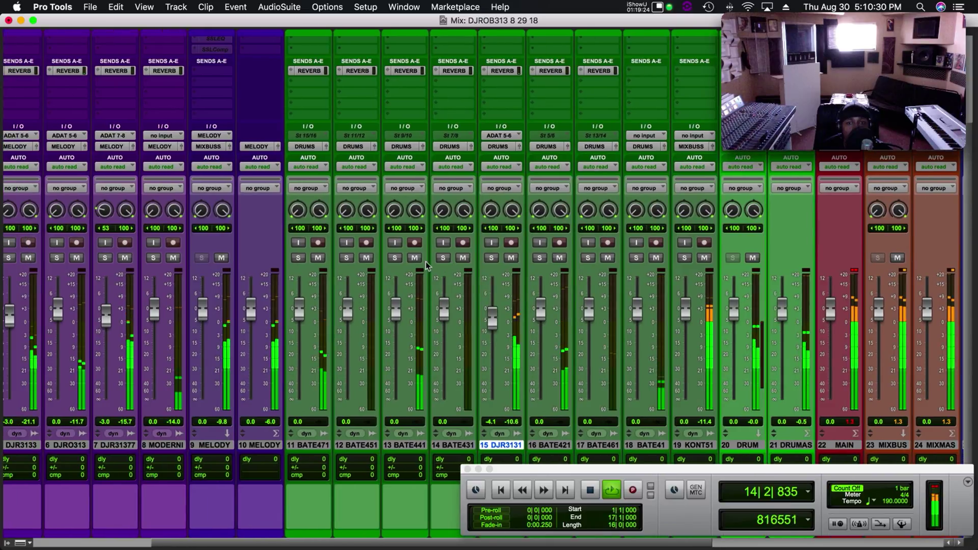
{"action": "scroll", "coordinate": [426, 261], "scroll_direction": "left", "scroll_amount": 10}
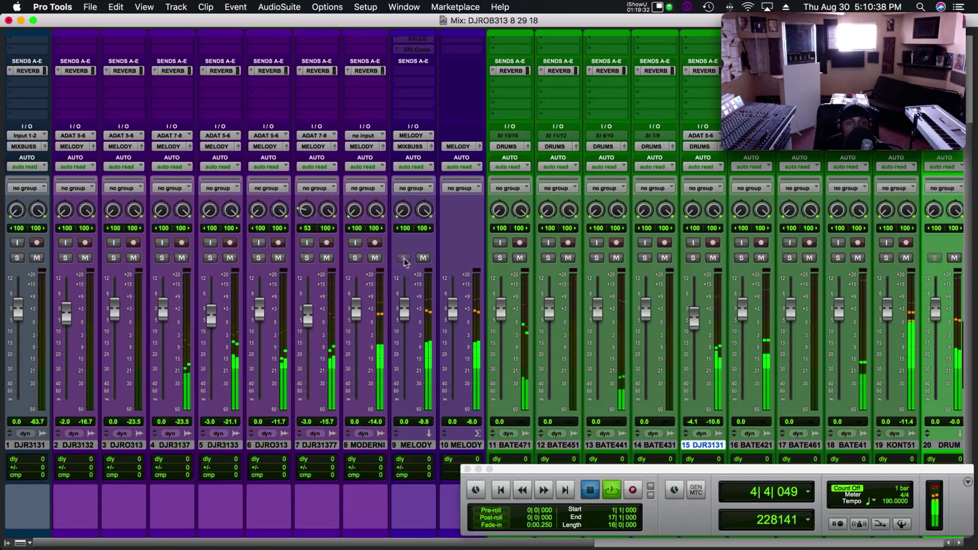
{"action": "key", "text": "space"}
{"action": "scroll", "coordinate": [456, 252], "scroll_direction": "right", "scroll_amount": 6}
{"action": "scroll", "coordinate": [455, 254], "scroll_direction": "right", "scroll_amount": 8}
{"action": "key", "text": "space"}
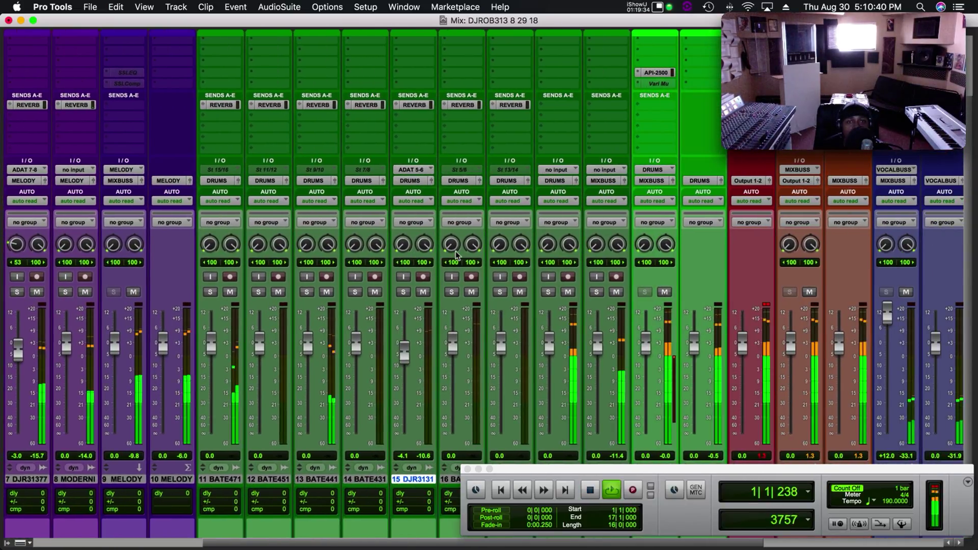
{"action": "scroll", "coordinate": [456, 252], "scroll_direction": "up", "scroll_amount": 3}
{"action": "scroll", "coordinate": [456, 252], "scroll_direction": "left", "scroll_amount": 3}
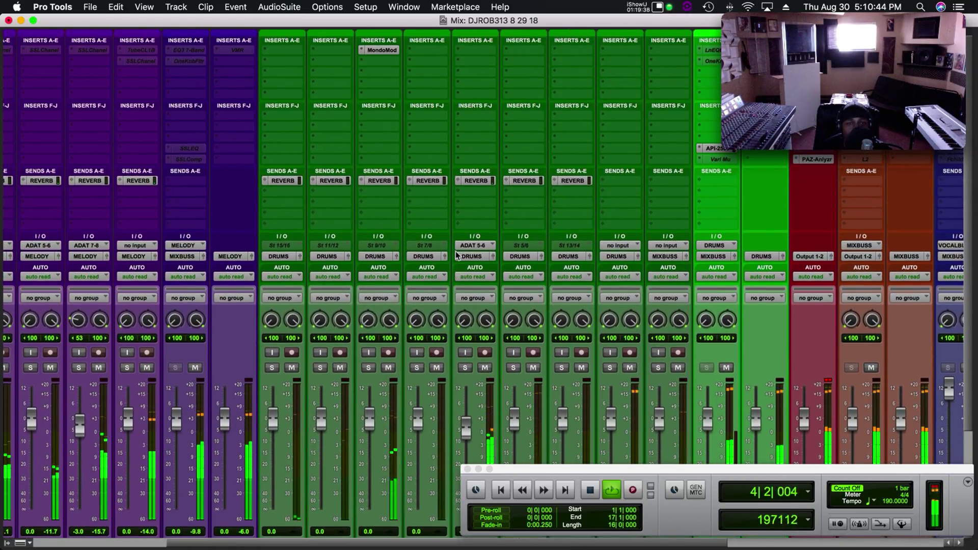
{"action": "scroll", "coordinate": [456, 253], "scroll_direction": "down", "scroll_amount": 3}
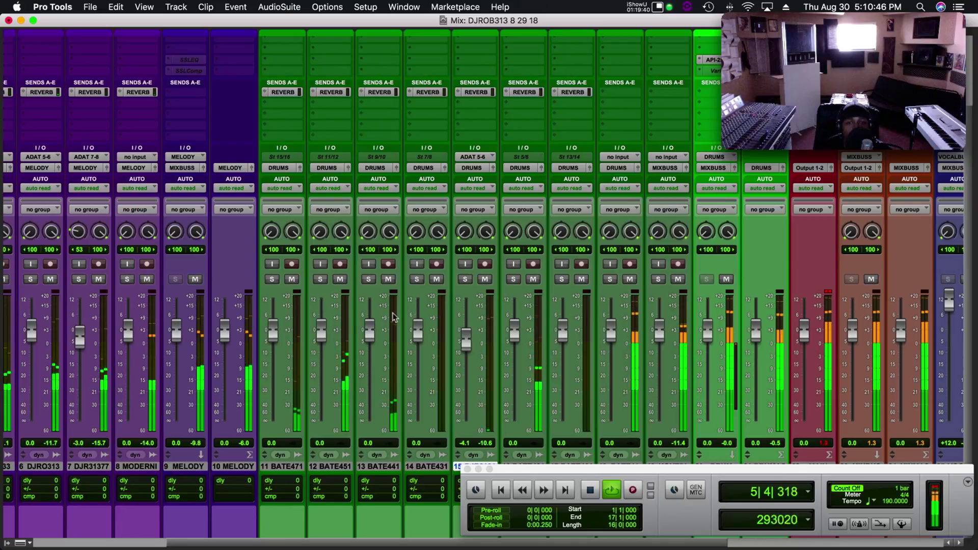
{"action": "scroll", "coordinate": [220, 296], "scroll_direction": "down", "scroll_amount": 1}
{"action": "scroll", "coordinate": [220, 295], "scroll_direction": "left", "scroll_amount": 10}
{"action": "key", "text": "space"}
{"action": "scroll", "coordinate": [220, 296], "scroll_direction": "up", "scroll_amount": 1}
{"action": "scroll", "coordinate": [220, 295], "scroll_direction": "right", "scroll_amount": 15}
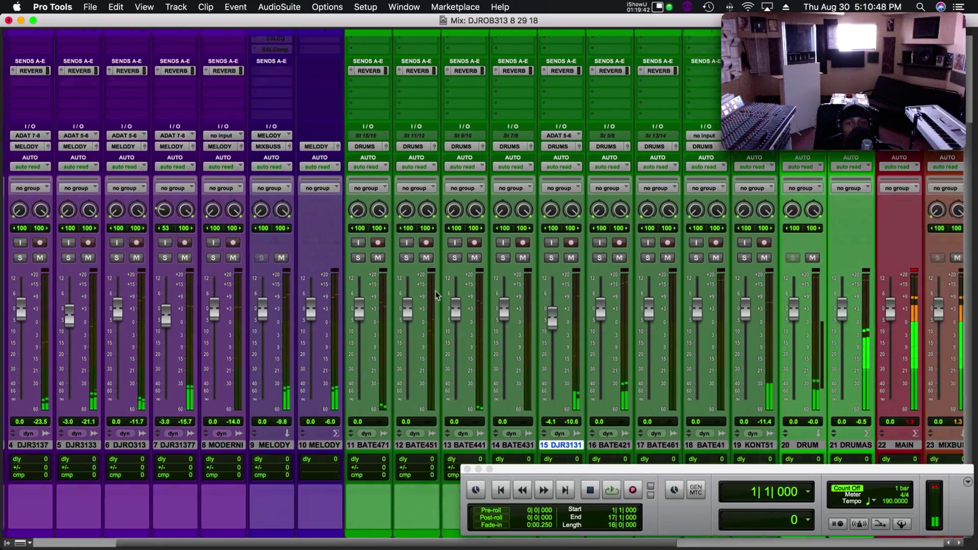
Clear the solo on the MELODY bus and mute melody tracks 2 through 8
{"action": "left_click", "coordinate": [79, 270]}
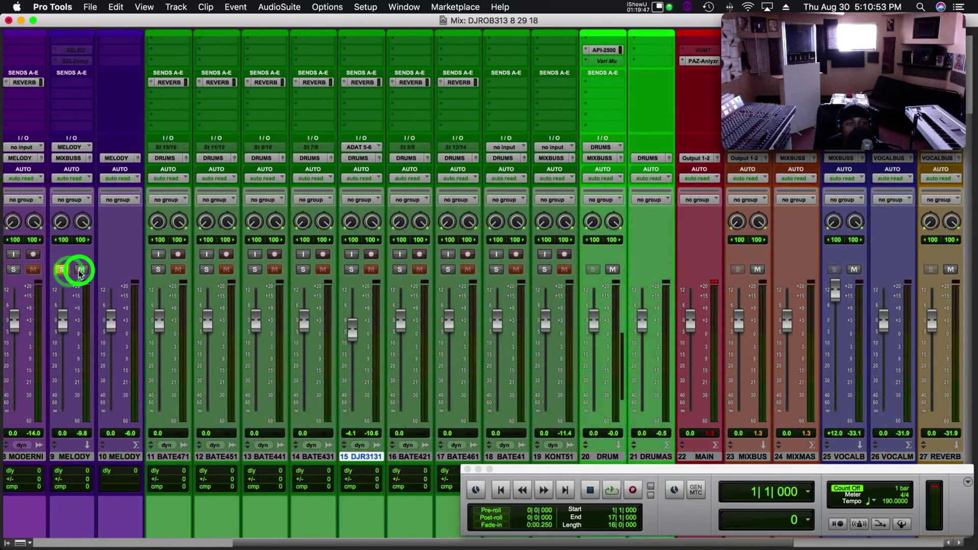
{"action": "left_click", "coordinate": [63, 269]}
{"action": "scroll", "coordinate": [205, 263], "scroll_direction": "left", "scroll_amount": 5}
{"action": "left_click", "coordinate": [235, 258]}
{"action": "left_click", "coordinate": [186, 258]}
{"action": "left_click", "coordinate": [138, 258]}
{"action": "left_click", "coordinate": [89, 257]}
{"action": "left_click", "coordinate": [42, 258]}
{"action": "scroll", "coordinate": [44, 262], "scroll_direction": "left", "scroll_amount": 5}
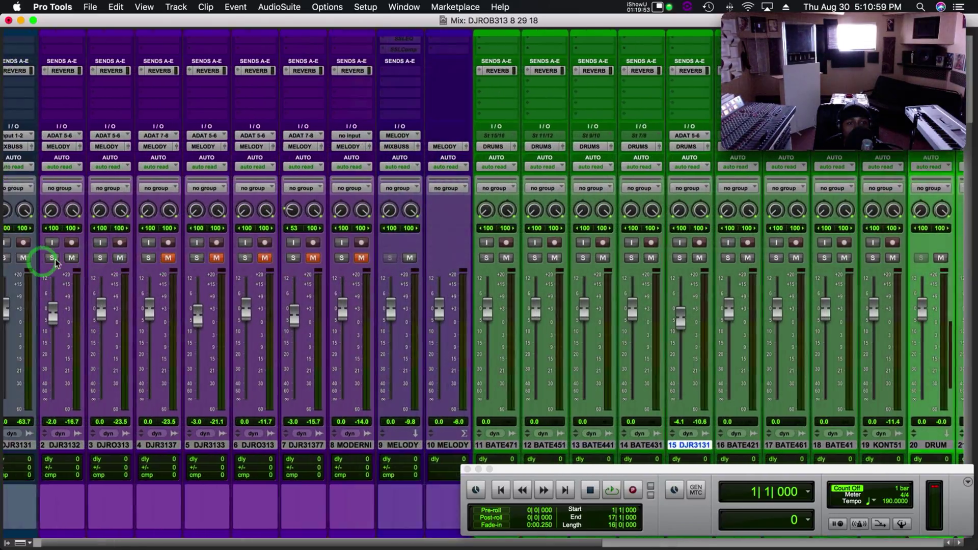
{"action": "left_click", "coordinate": [89, 257]}
{"action": "left_click", "coordinate": [134, 258]}
Play the drums and examine their spectrum in the MAIN track's PAZ Analyzer, clear its graph memory and close it
{"action": "scroll", "coordinate": [250, 265], "scroll_direction": "right", "scroll_amount": 1}
{"action": "scroll", "coordinate": [250, 264], "scroll_direction": "right", "scroll_amount": 15}
{"action": "scroll", "coordinate": [250, 264], "scroll_direction": "up", "scroll_amount": 5}
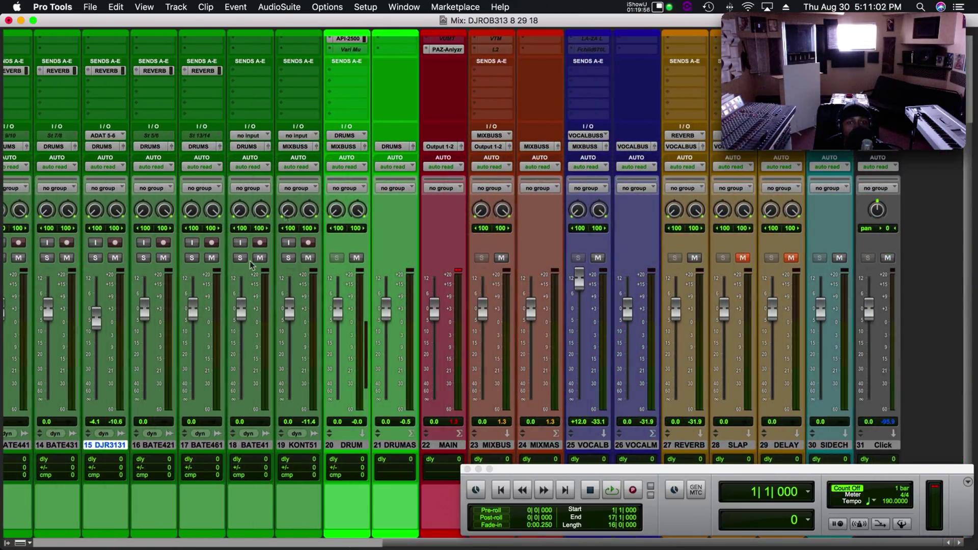
{"action": "key", "text": "space"}
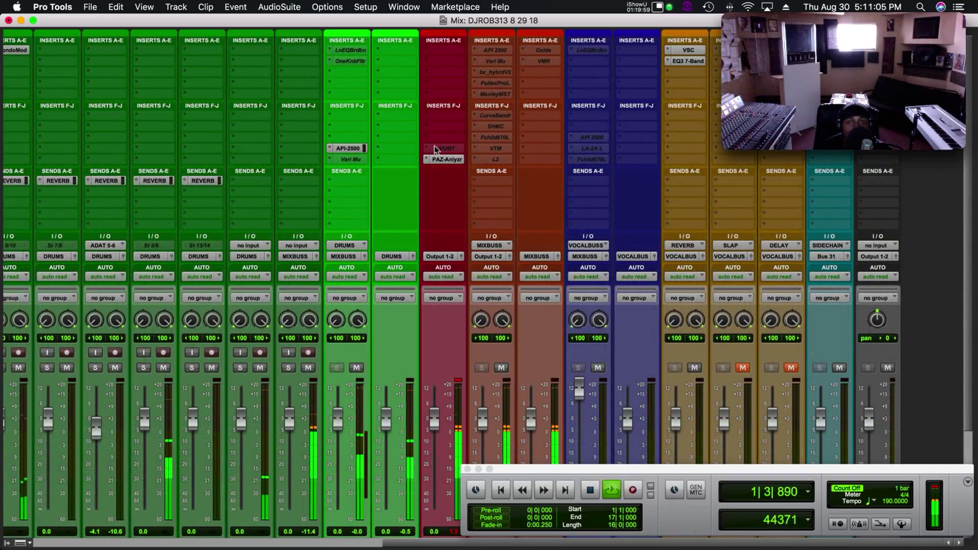
{"action": "left_click", "coordinate": [459, 160]}
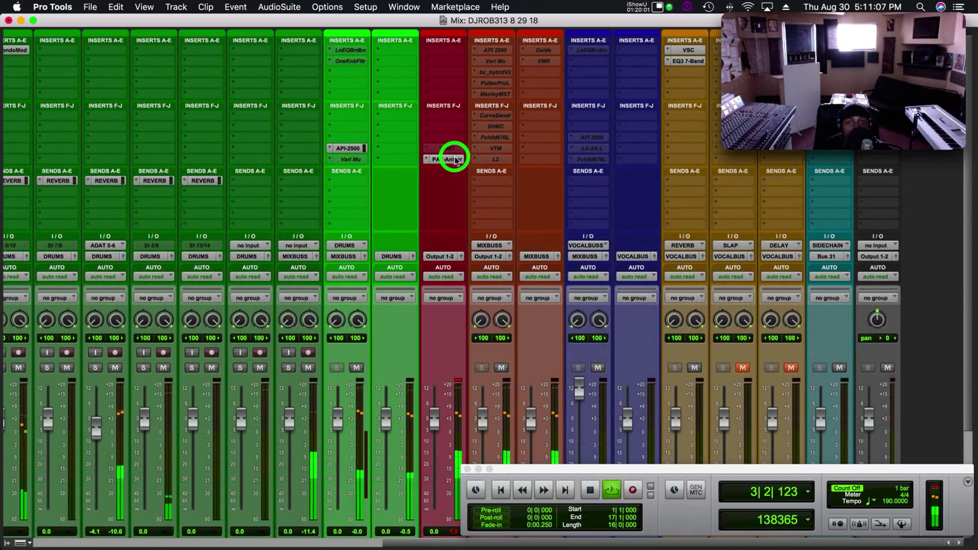
{"action": "left_click", "coordinate": [623, 118]}
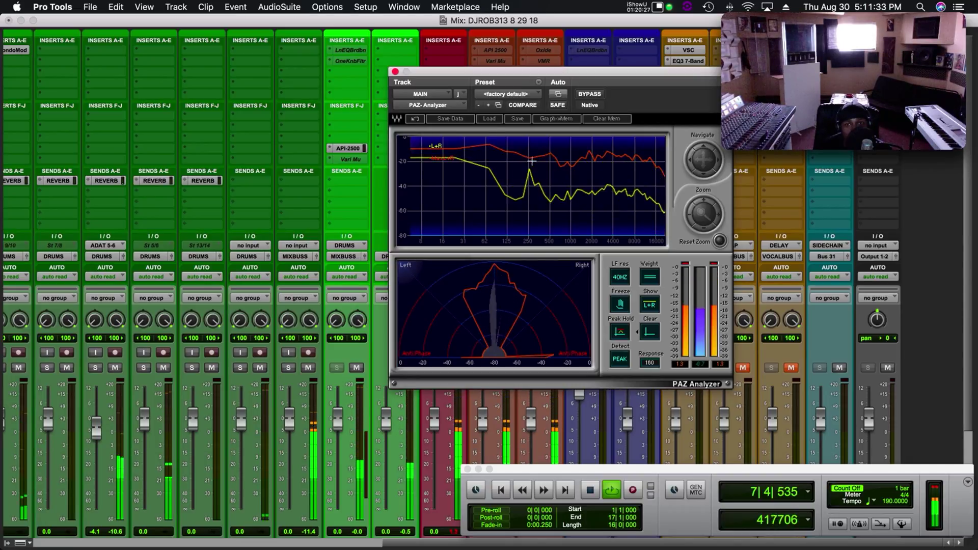
{"action": "left_click", "coordinate": [396, 72]}
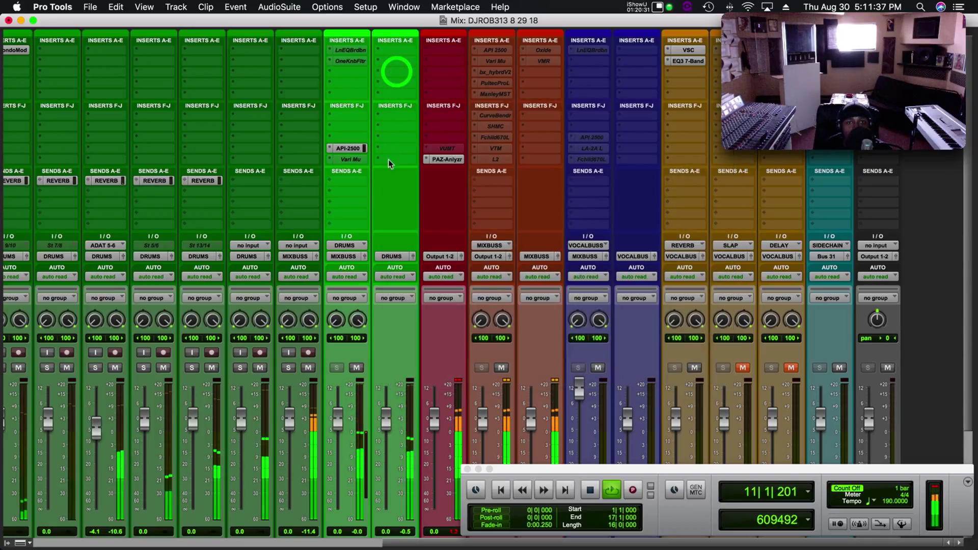
Open the API-2500 compressor on the DRUM bus and examine its gain reduction while the loop plays
{"action": "left_click", "coordinate": [340, 149]}
{"action": "key", "text": "space"}
{"action": "key", "text": "space"}
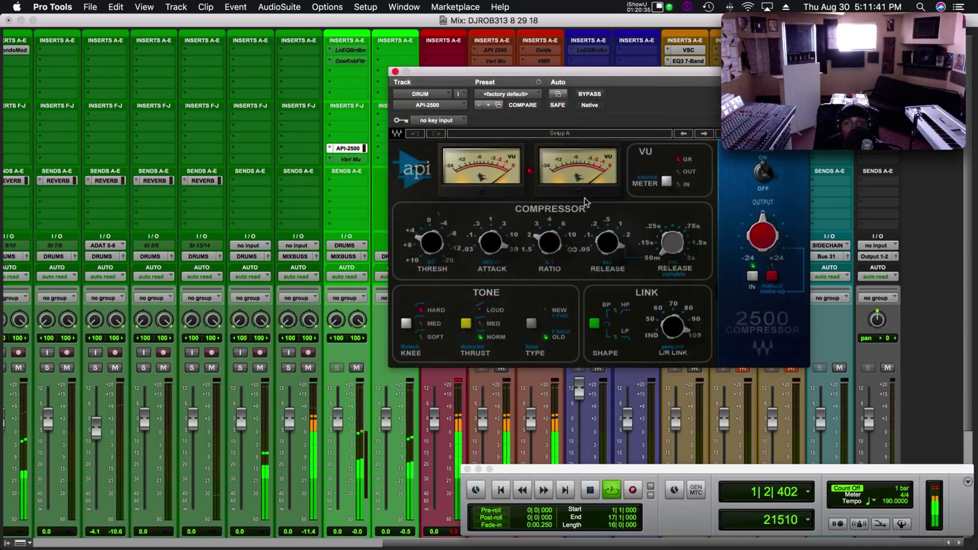
{"action": "mouse_move", "coordinate": [600, 236]}
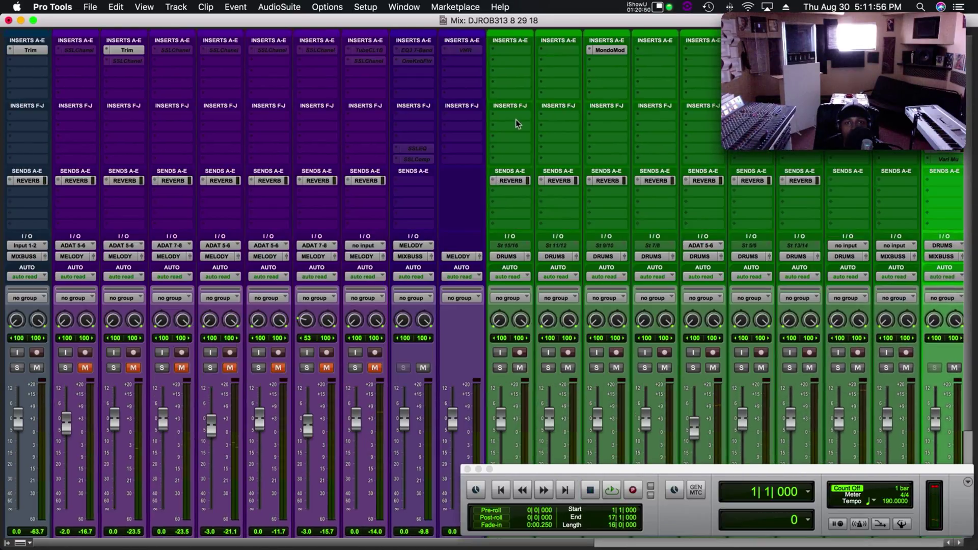
Unmute melody tracks 2 through 8 and play the loop with the drums
{"action": "left_click", "coordinate": [375, 367]}
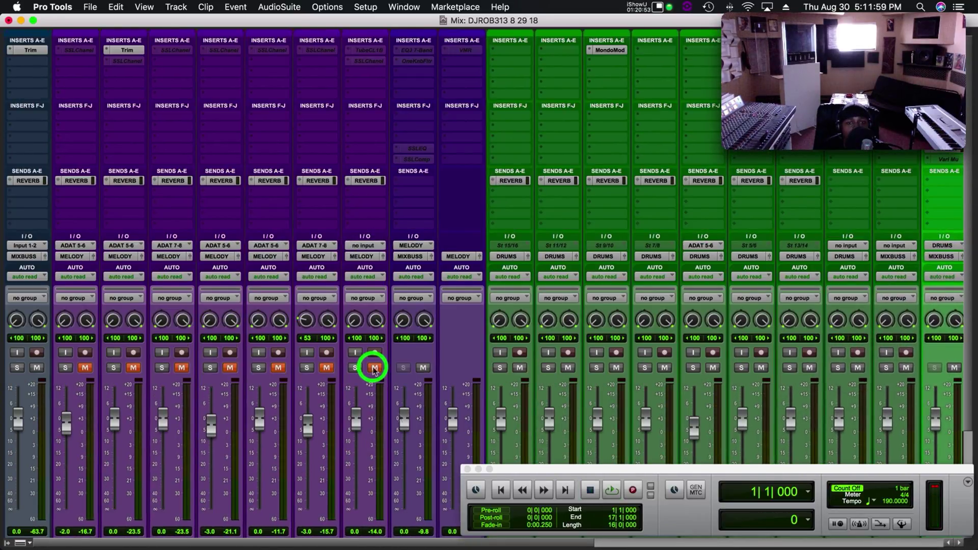
{"action": "left_click", "coordinate": [279, 367]}
{"action": "left_click", "coordinate": [327, 368]}
{"action": "left_click", "coordinate": [224, 368]}
{"action": "key", "text": "space"}
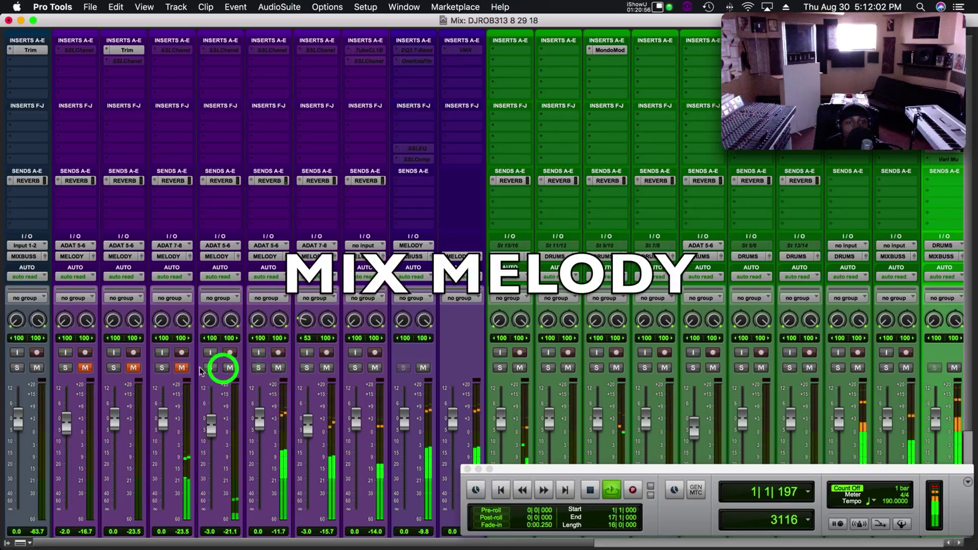
{"action": "left_click", "coordinate": [178, 367]}
{"action": "left_click", "coordinate": [129, 368]}
{"action": "left_click", "coordinate": [84, 368]}
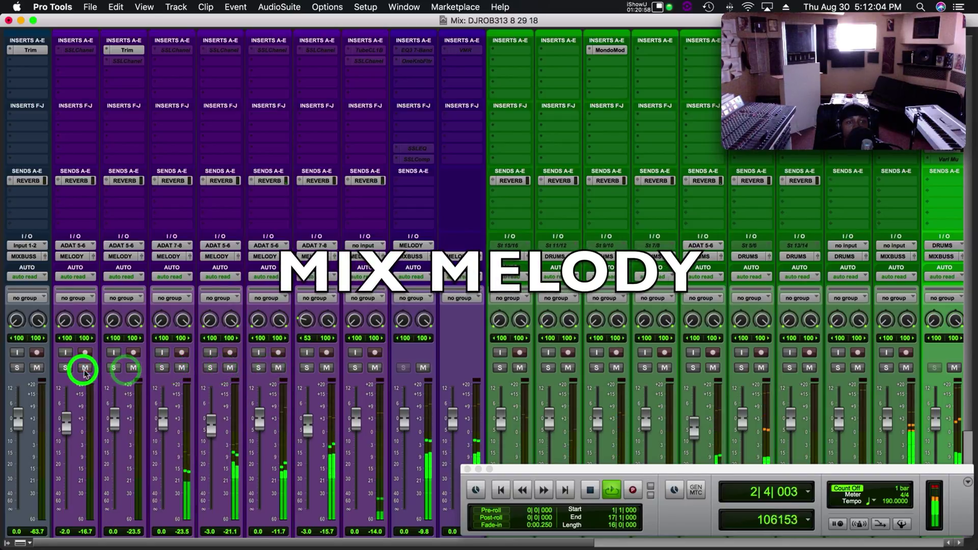
Solo melody track 8, stop playback, then activate its inactive TubeCL1B insert and open the compressor
{"action": "left_click", "coordinate": [355, 368]}
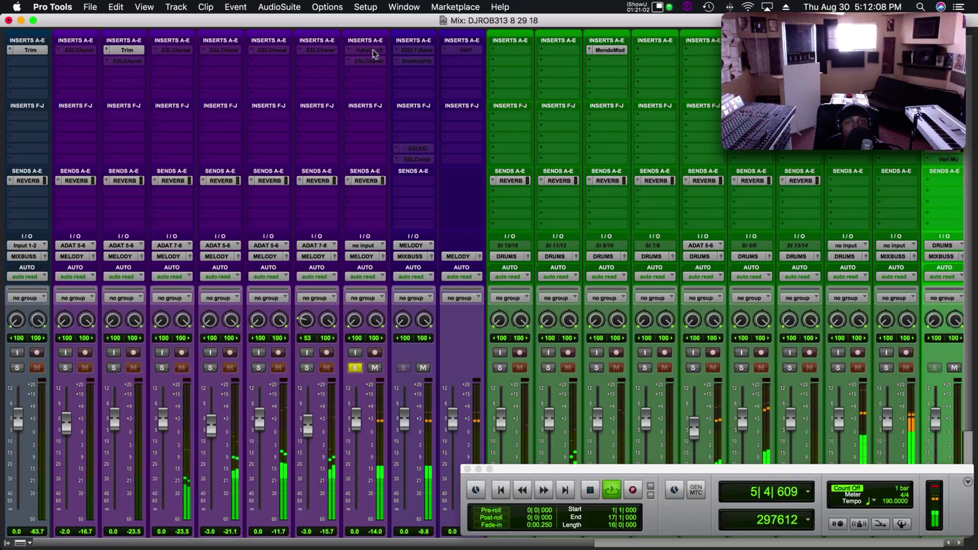
{"action": "key", "text": "space"}
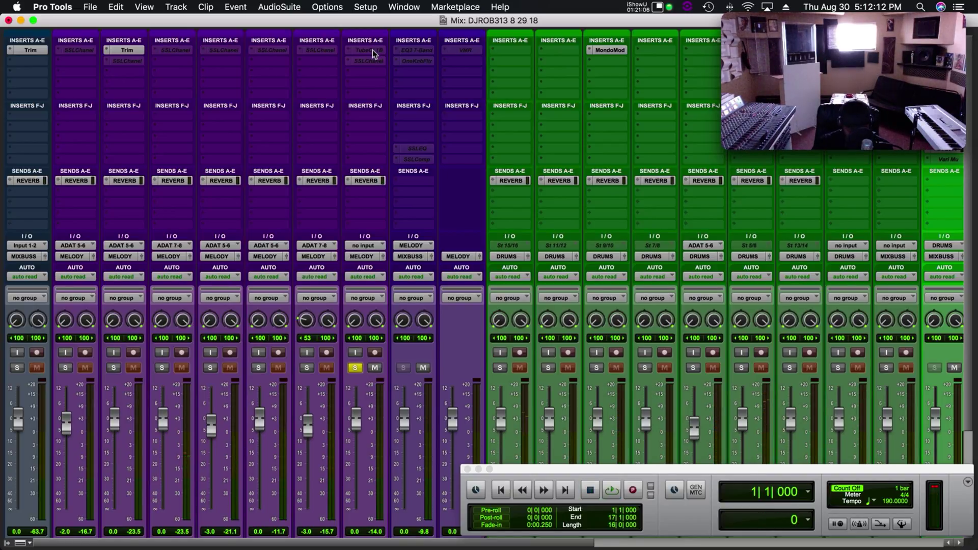
{"action": "left_click", "coordinate": [371, 49], "text": "ctrl+super"}
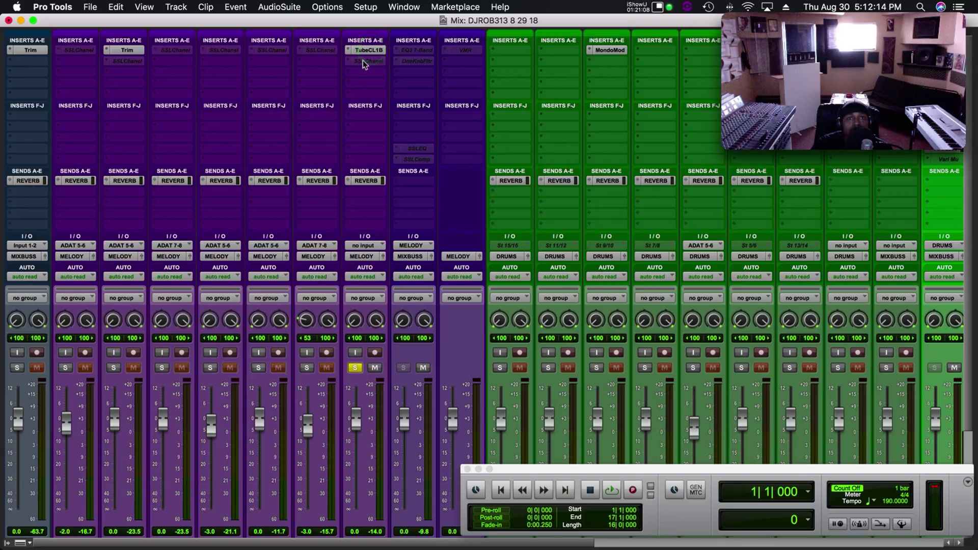
{"action": "left_click", "coordinate": [364, 50]}
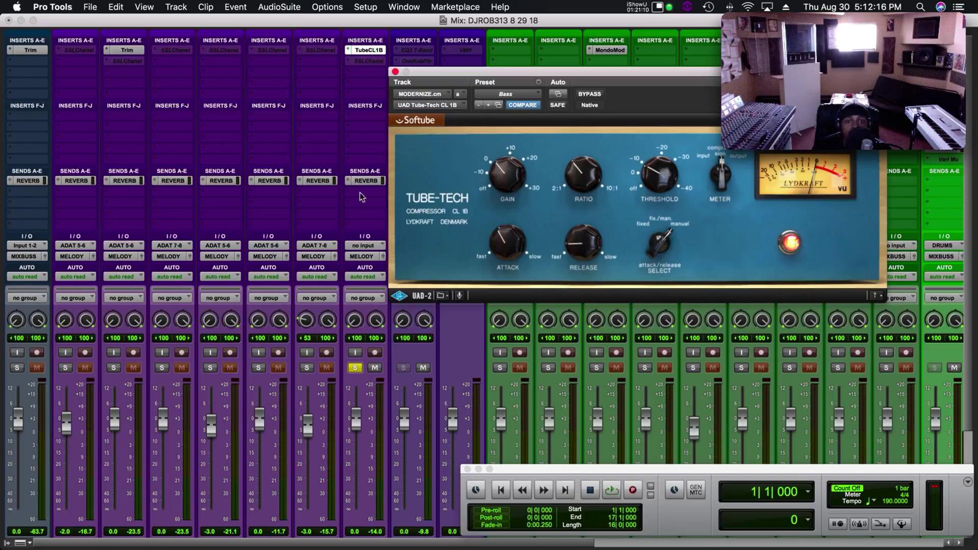
Examine the Tube-Tech CL 1B's preset list and its gain, ratio, threshold, attack and release settings for track 8
{"action": "scroll", "coordinate": [311, 167], "scroll_direction": "right", "scroll_amount": 3}
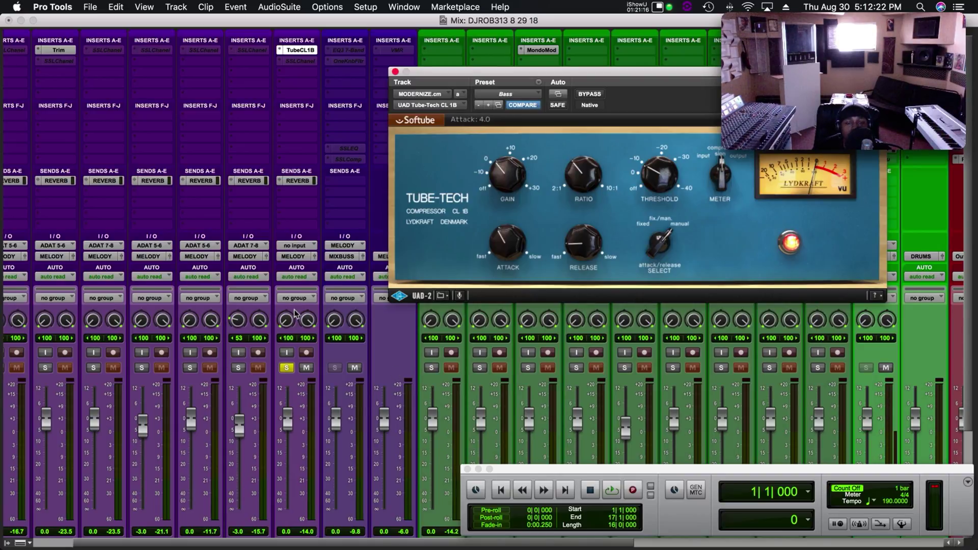
{"action": "scroll", "coordinate": [295, 313], "scroll_direction": "down", "scroll_amount": 3}
{"action": "scroll", "coordinate": [304, 415], "scroll_direction": "down", "scroll_amount": 2}
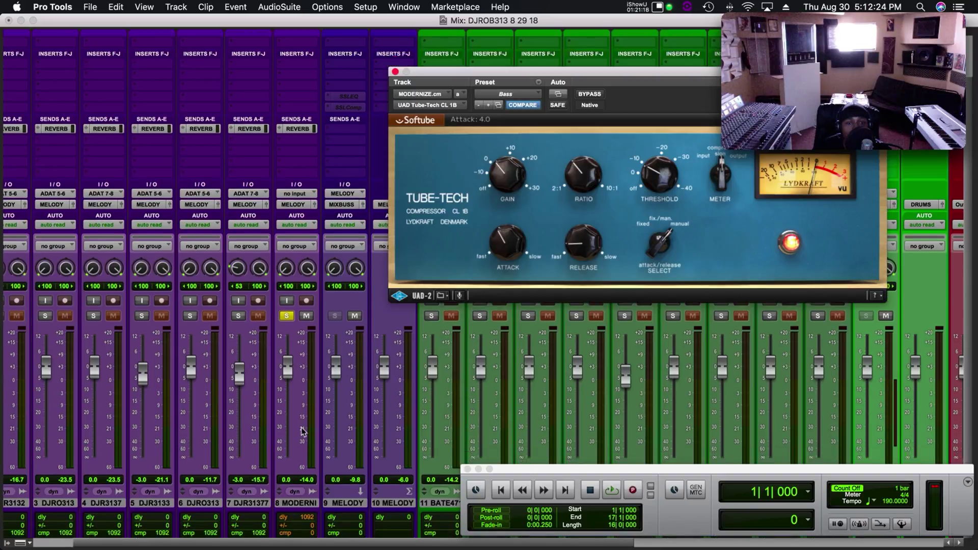
{"action": "scroll", "coordinate": [302, 431], "scroll_direction": "up", "scroll_amount": 3}
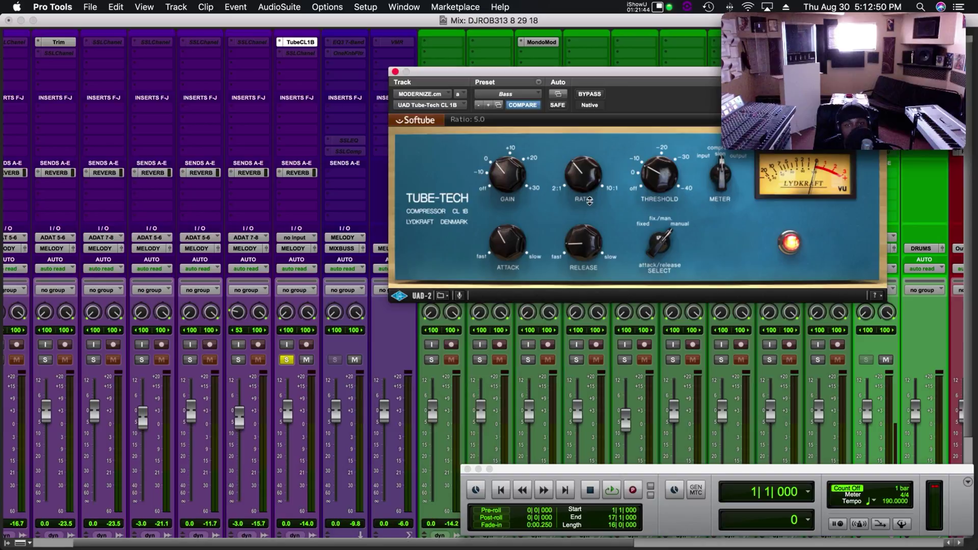
{"action": "left_click", "coordinate": [540, 95]}
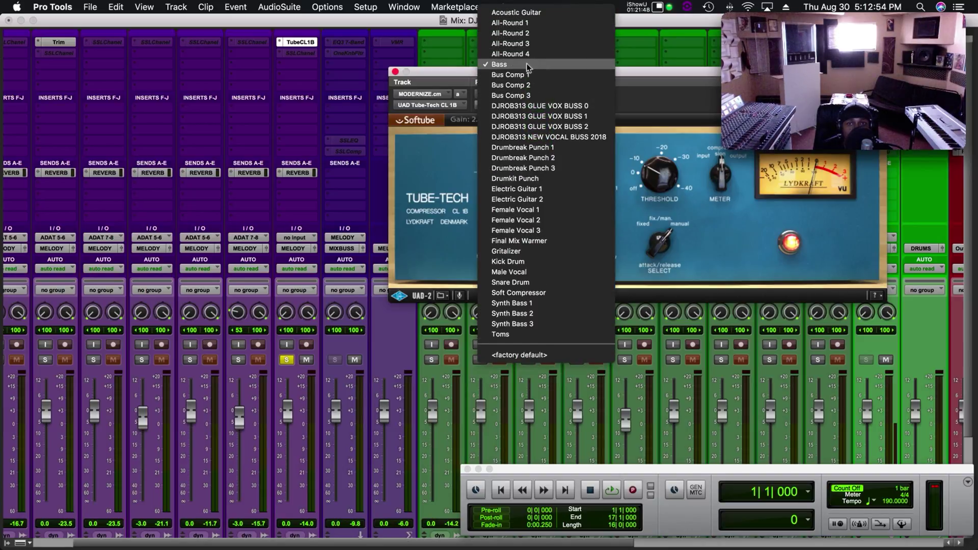
{"action": "left_click", "coordinate": [669, 72]}
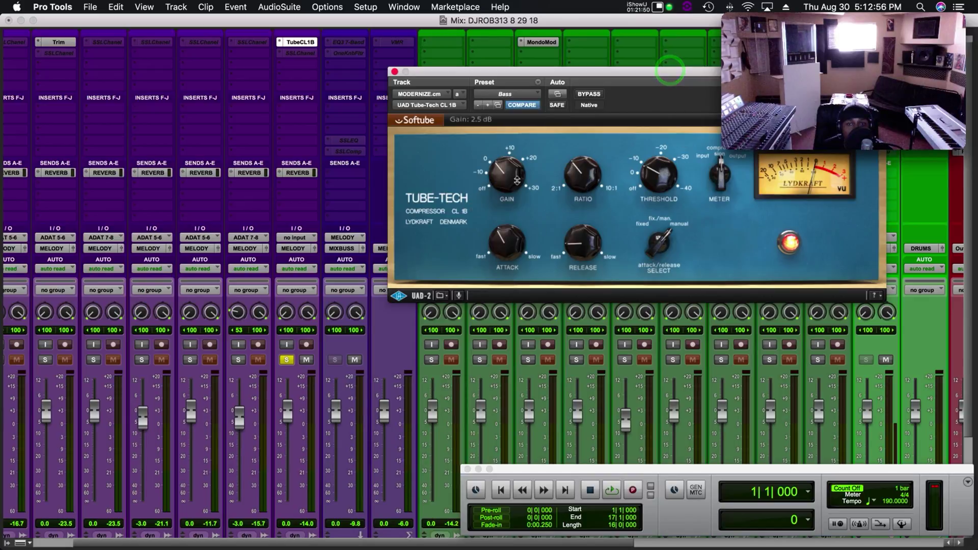
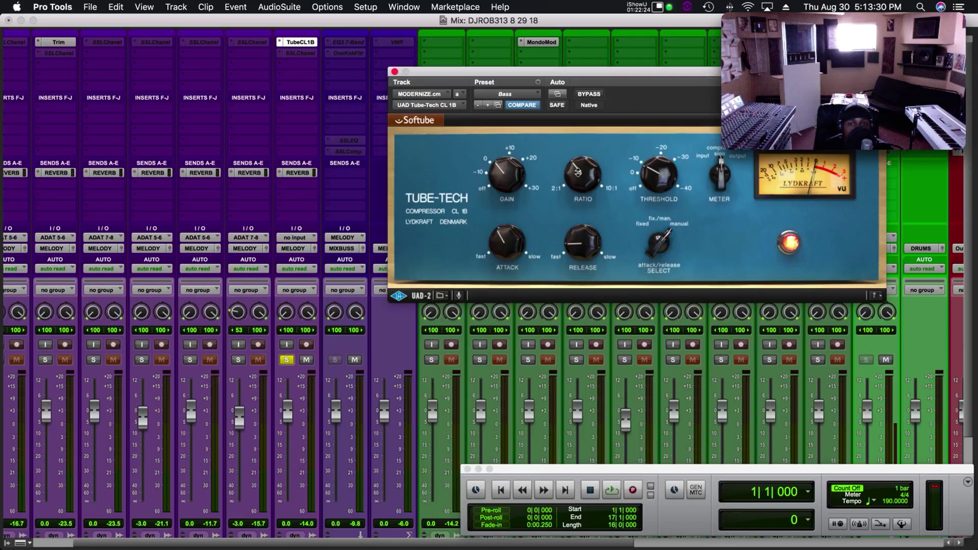
{"action": "mouse_move", "coordinate": [577, 251]}
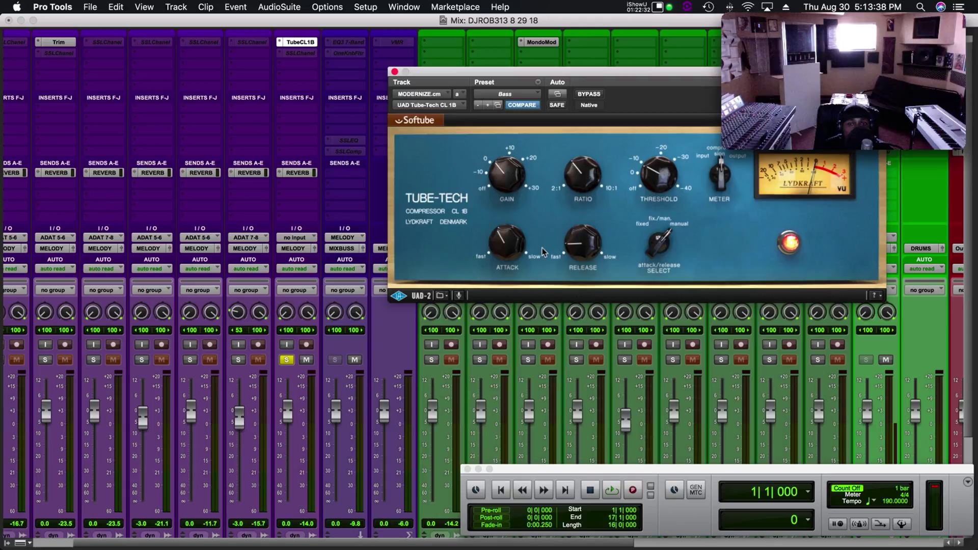
{"action": "mouse_move", "coordinate": [582, 189]}
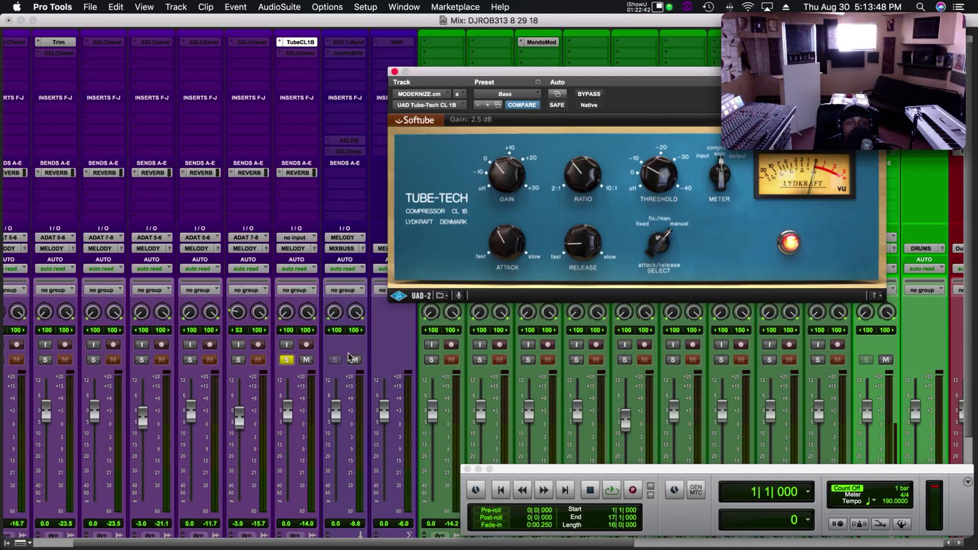
Bypass the Tube-Tech CL 1B, check its release and attack settings, and play soloed track 8 without compression
{"action": "left_click", "coordinate": [594, 95]}
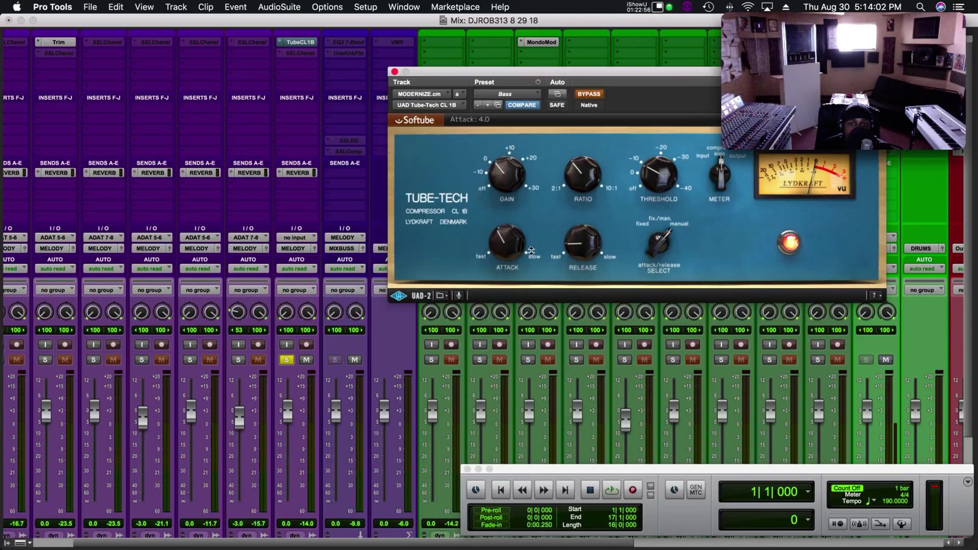
{"action": "left_click", "coordinate": [575, 243]}
{"action": "mouse_move", "coordinate": [575, 242]}
{"action": "left_mouse_down"}
{"action": "mouse_move", "coordinate": [573, 256]}
{"action": "mouse_move", "coordinate": [576, 246]}
{"action": "left_mouse_up"}
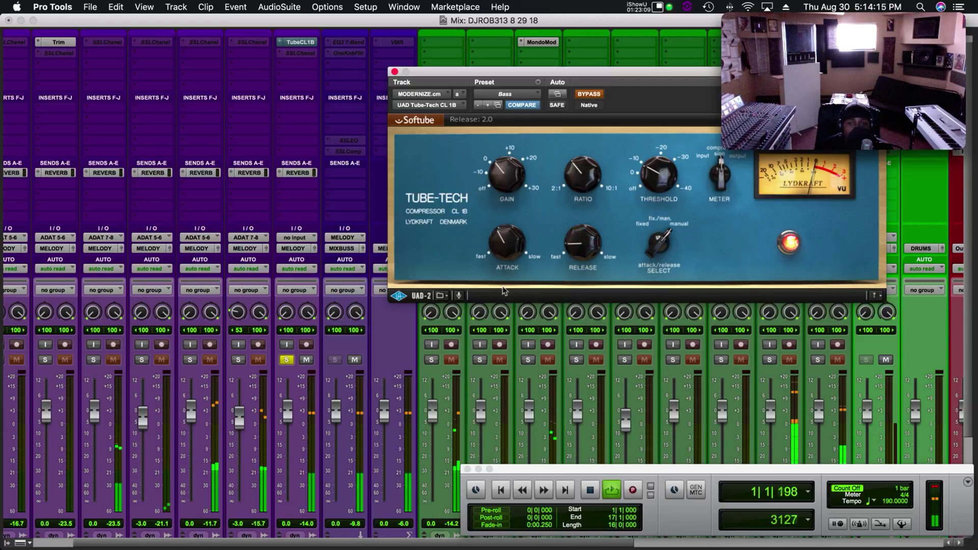
{"action": "left_click", "coordinate": [501, 241]}
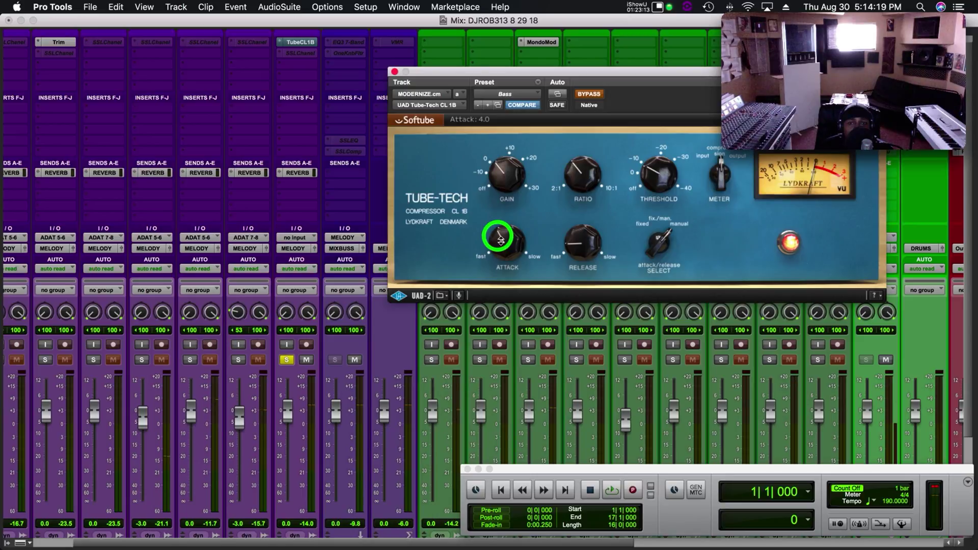
{"action": "left_click", "coordinate": [501, 240]}
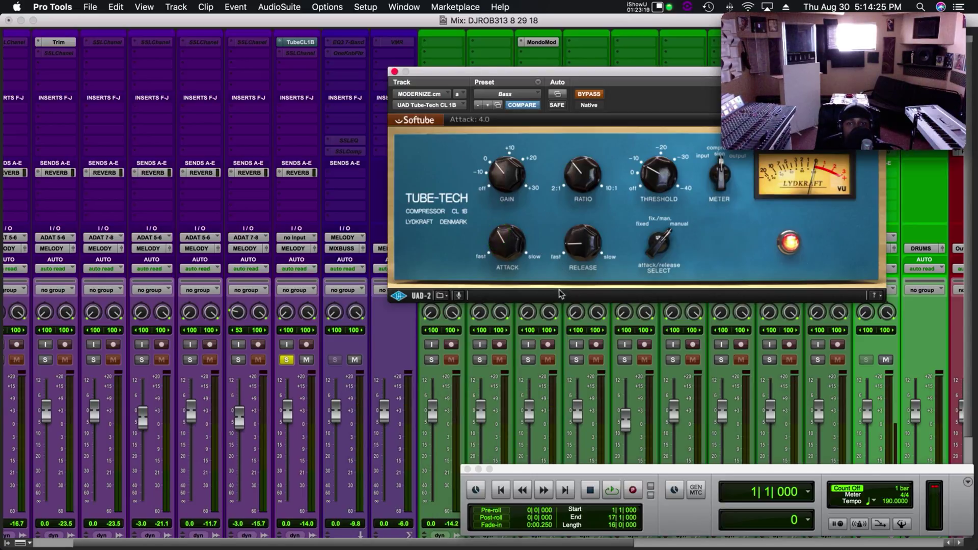
{"action": "key", "text": "space"}
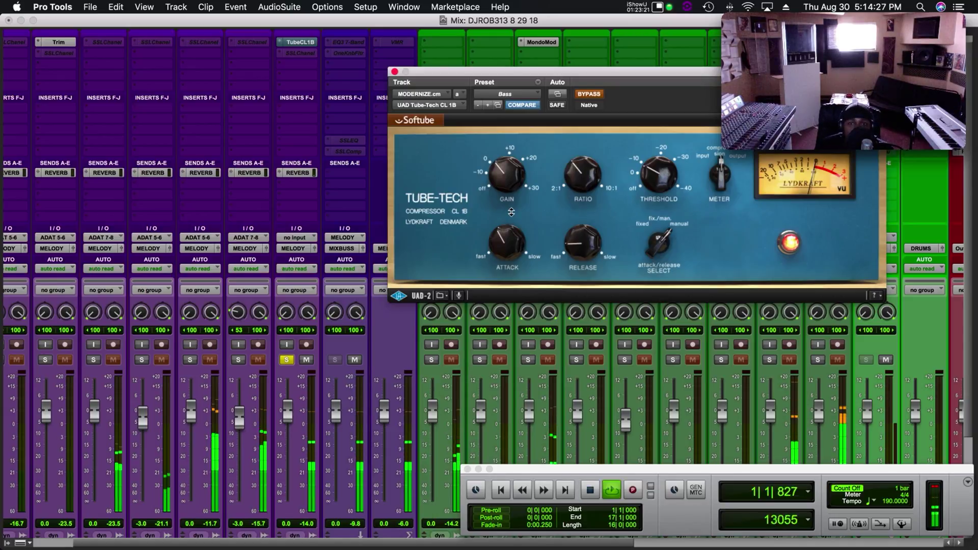
{"action": "key", "text": "space"}
{"action": "key", "text": "space"}
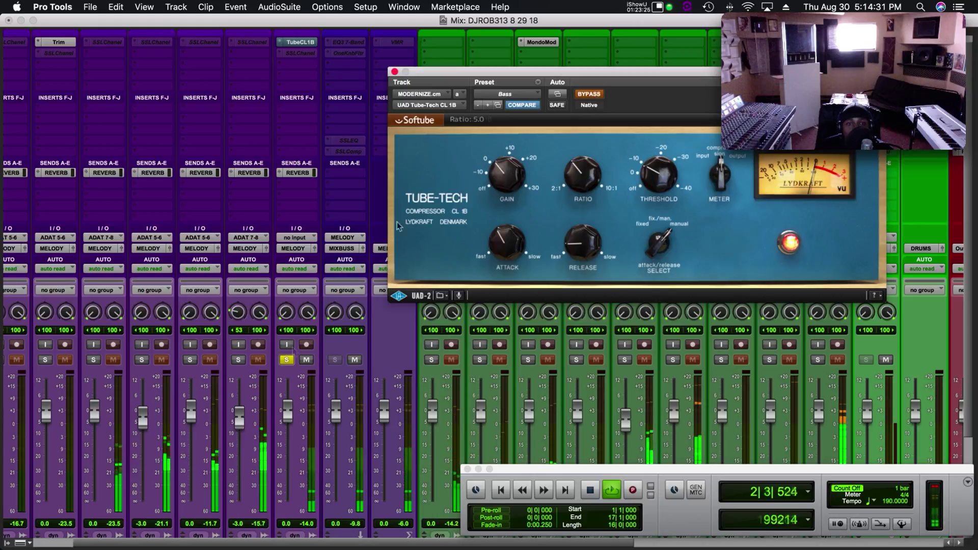
Compare track 8 with and without the Tube-Tech CL 1B by toggling its bypass during playback, leaving the compressor engaged
{"action": "left_click", "coordinate": [589, 95]}
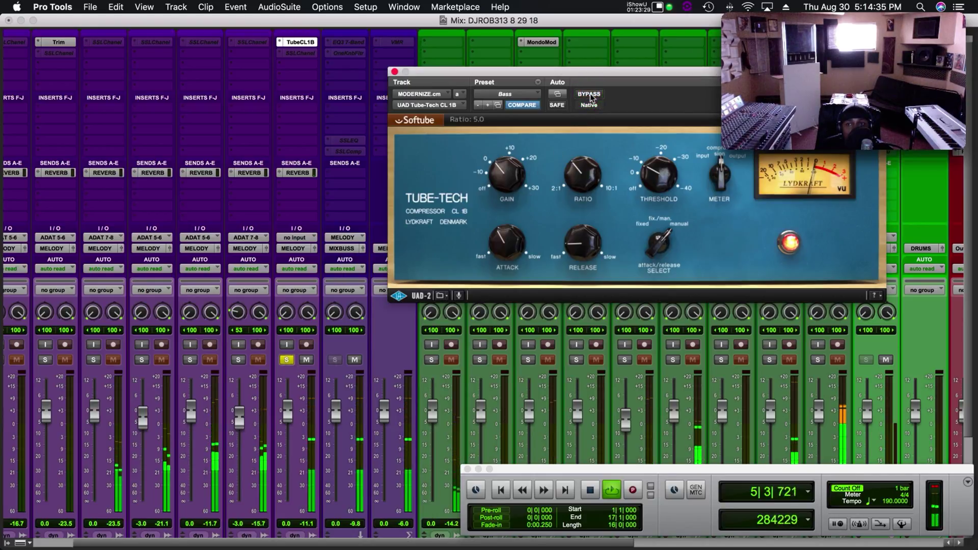
{"action": "key", "text": "space"}
{"action": "left_click", "coordinate": [592, 94]}
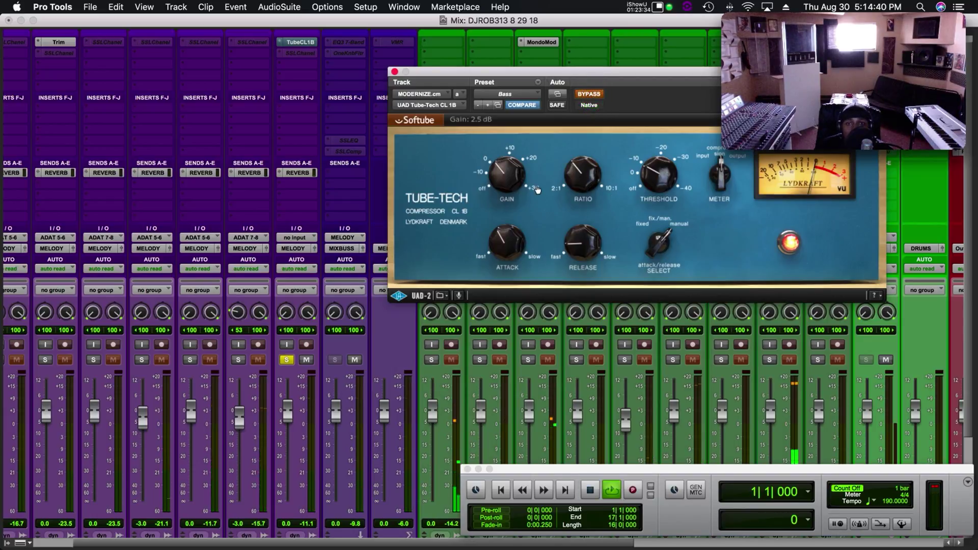
{"action": "key", "text": "space"}
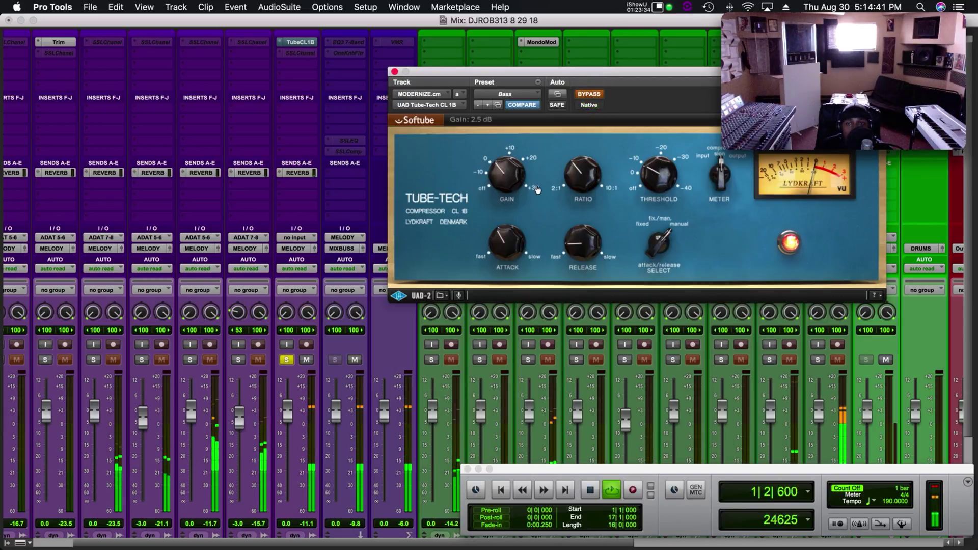
{"action": "left_click", "coordinate": [592, 95]}
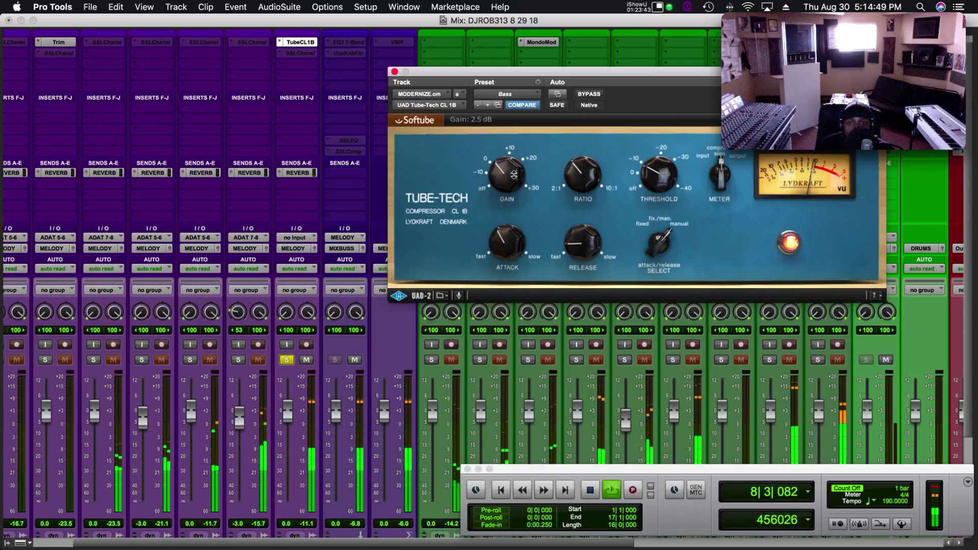
{"action": "left_click", "coordinate": [599, 95]}
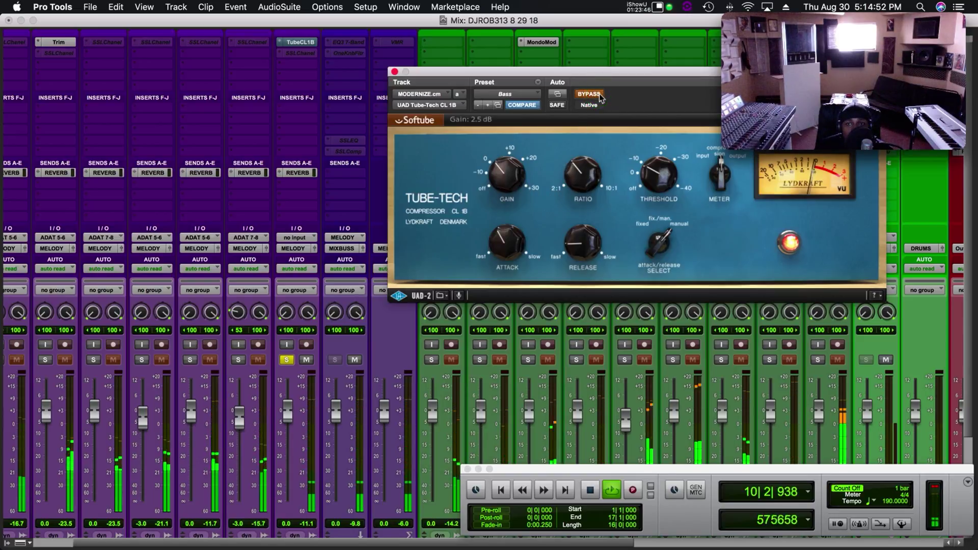
{"action": "left_click", "coordinate": [599, 95]}
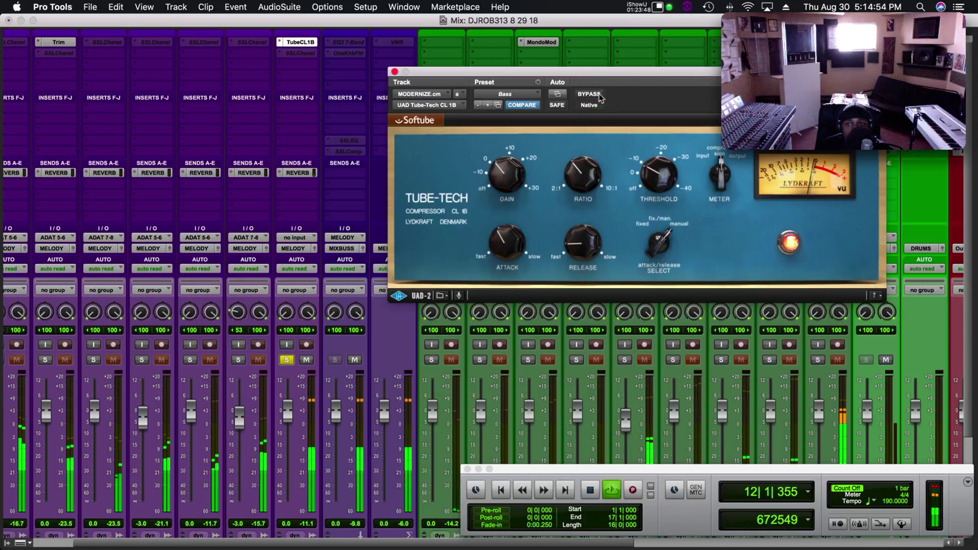
{"action": "mouse_move", "coordinate": [589, 198]}
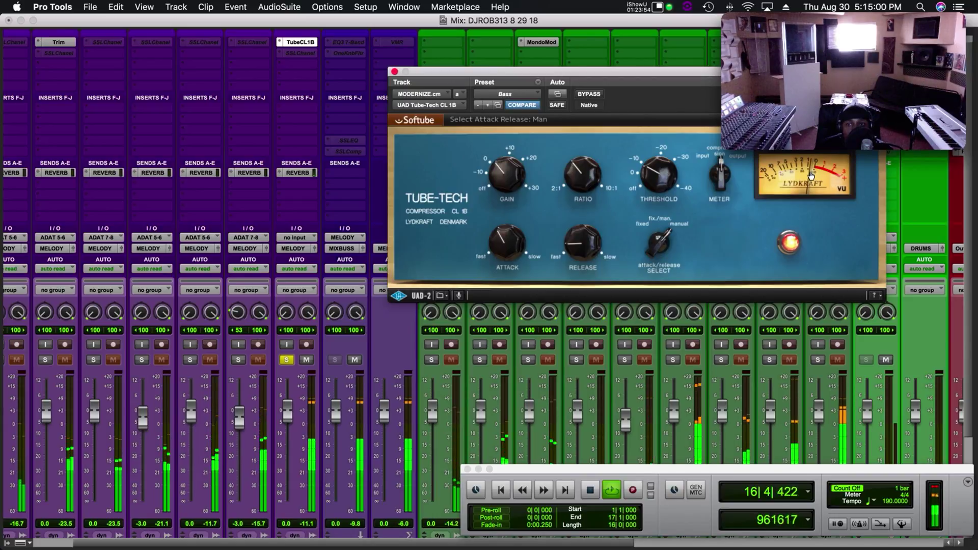
{"action": "key", "text": "space"}
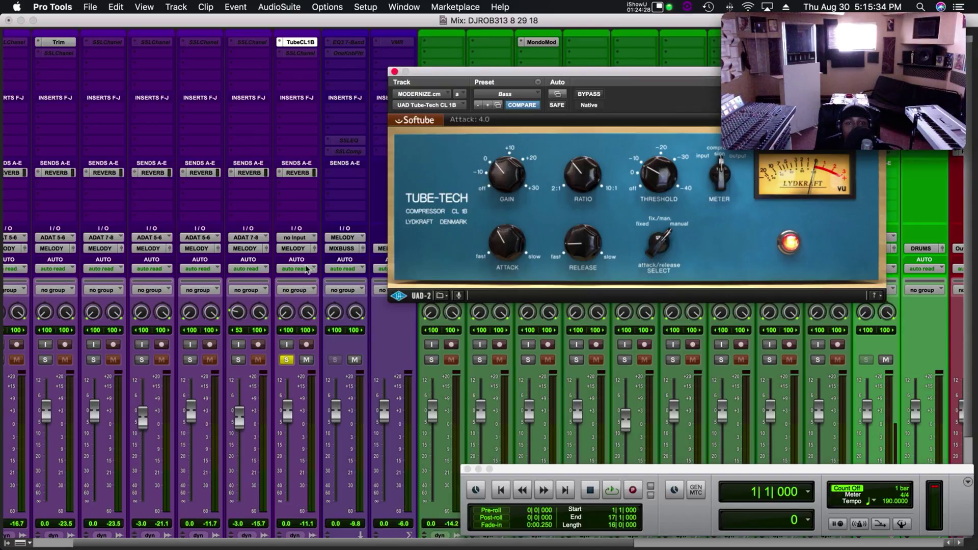
{"action": "key", "text": "space"}
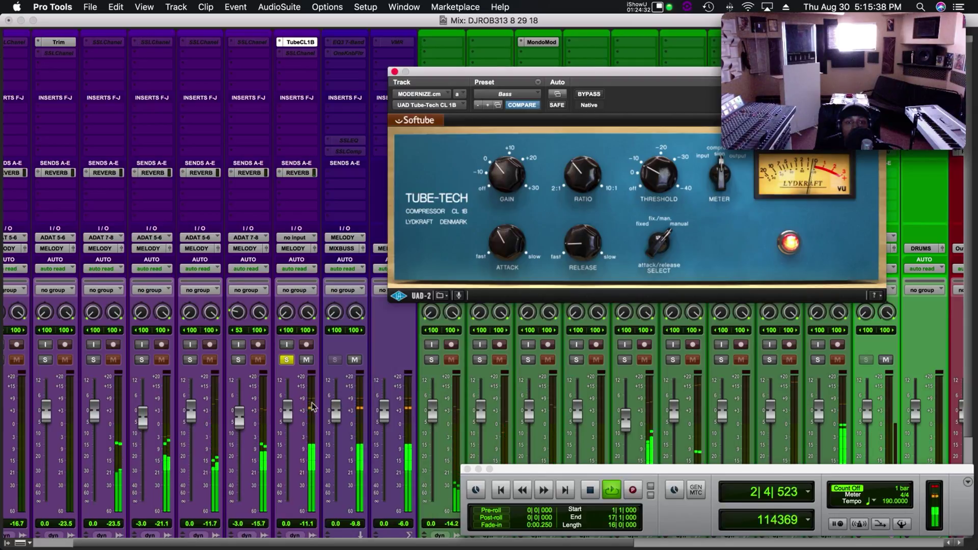
Close the Tube-Tech CL 1B, then activate and open the SSLChannel insert on track 8
{"action": "left_click", "coordinate": [396, 72]}
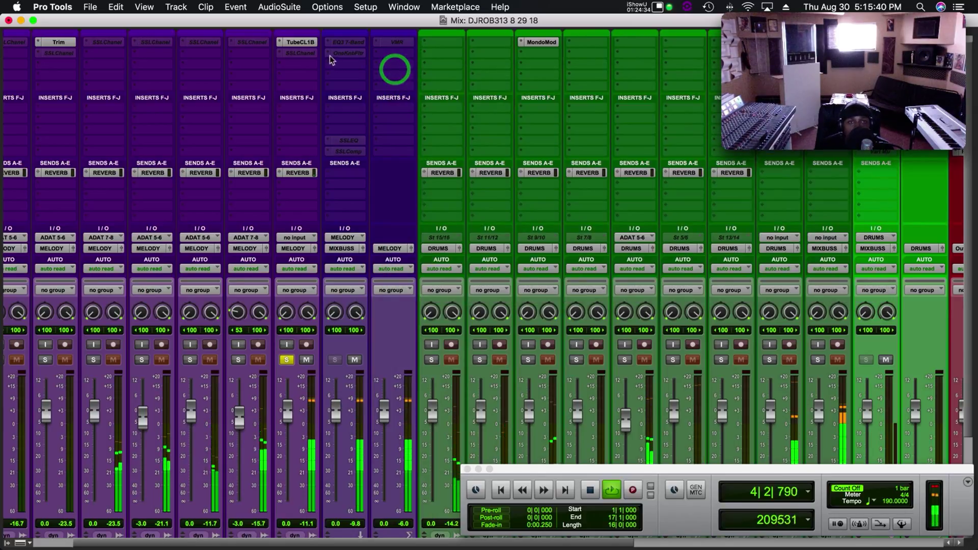
{"action": "left_click", "coordinate": [299, 54]}
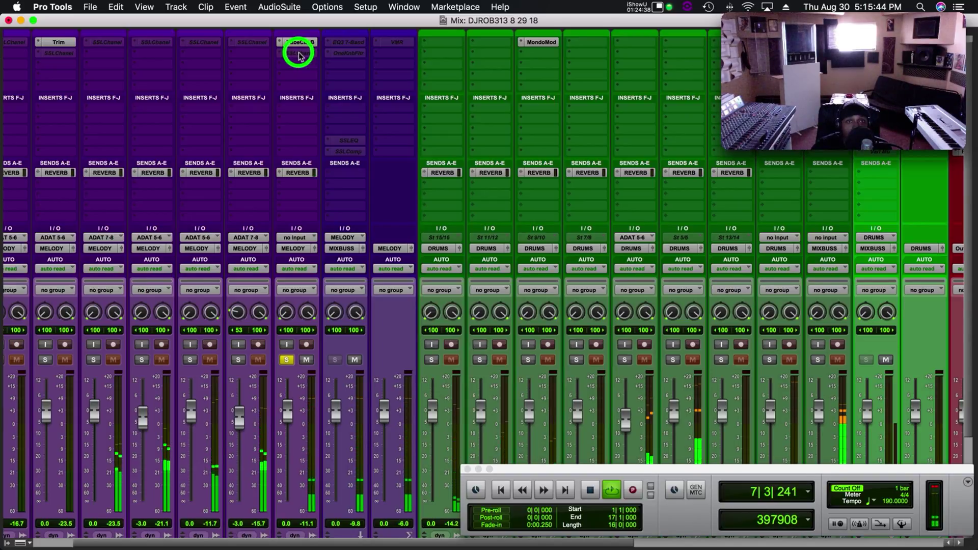
{"action": "left_click", "coordinate": [299, 54]}
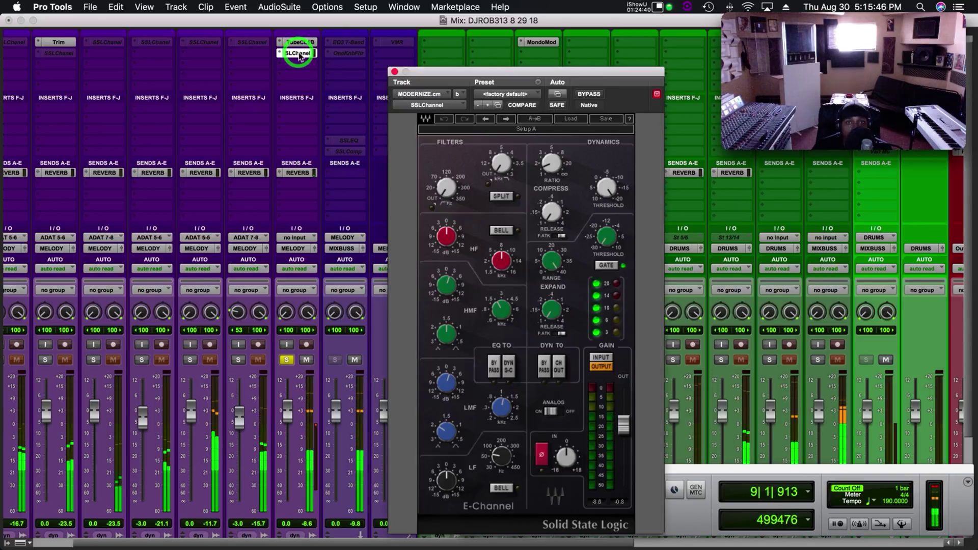
Check the SSLChannel's gate and dynamics settings on soloed track 8 during playback and close the plug-in
{"action": "left_click_drag", "start_coordinate": [489, 71], "coordinate": [567, 23]}
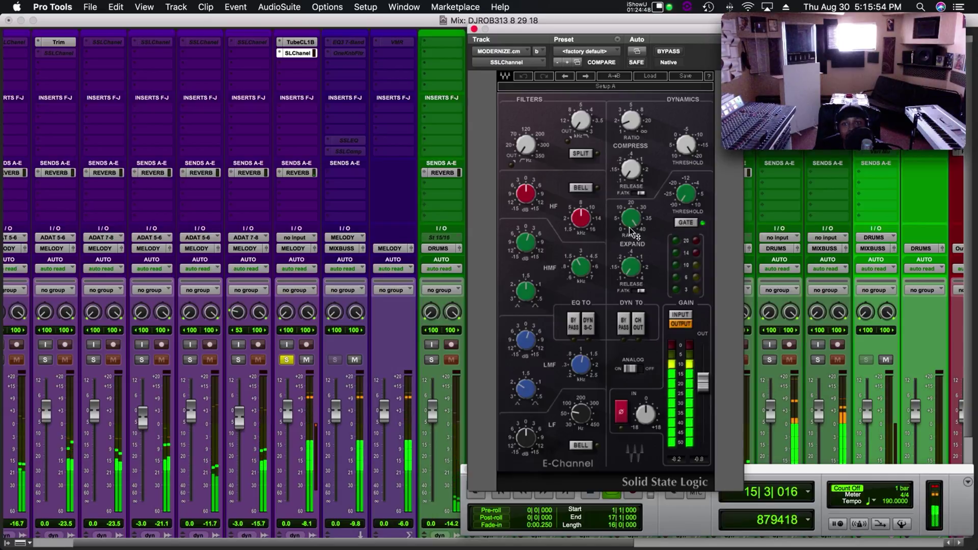
{"action": "left_click", "coordinate": [681, 223]}
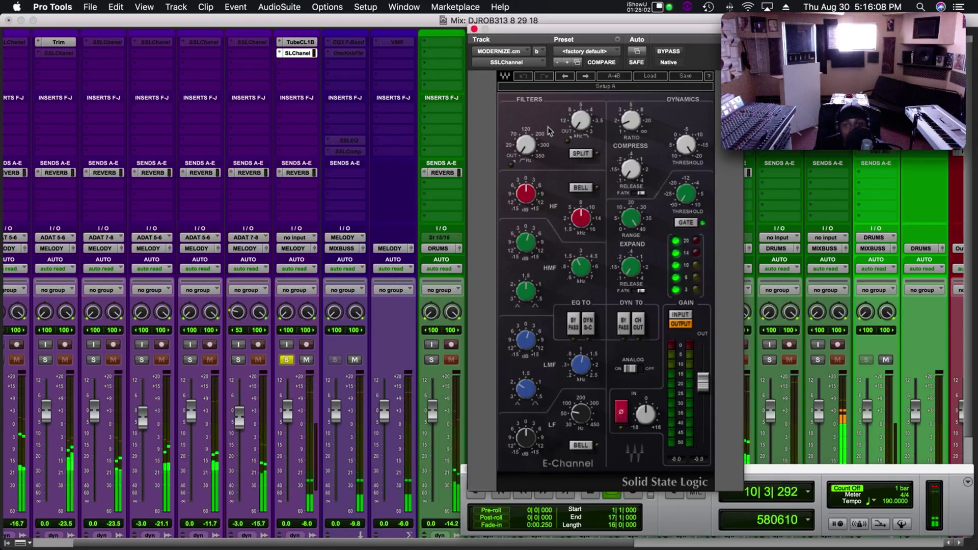
{"action": "left_click", "coordinate": [475, 30]}
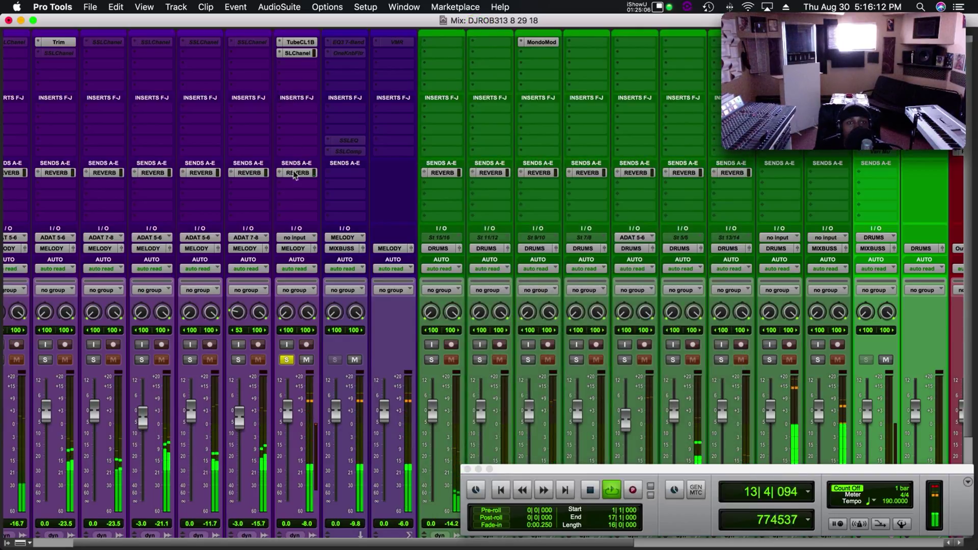
Unsolo track 8 and commit the track up to its SSLChannel insert
{"action": "key", "text": "space"}
{"action": "left_click", "coordinate": [288, 360]}
{"action": "key", "text": "space"}
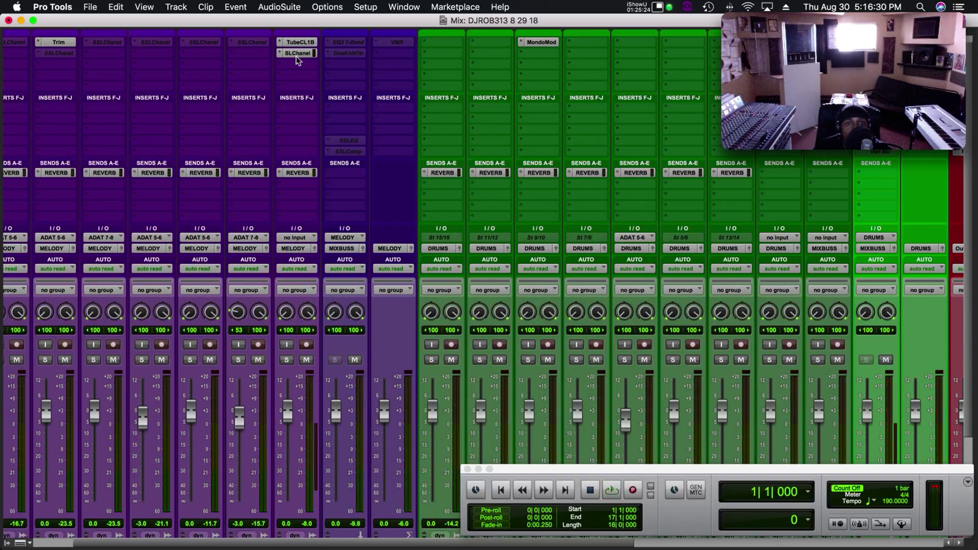
{"action": "right_click", "coordinate": [298, 60]}
{"action": "left_click", "coordinate": [326, 76]}
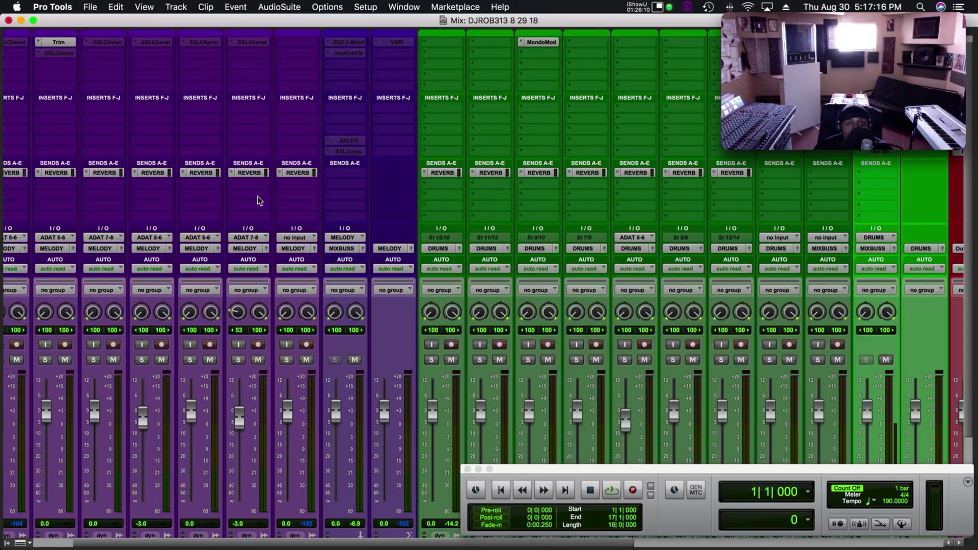
Play the mix and mute the drum bus and the neighbouring drum track that feeds MIXBUSS
{"action": "scroll", "coordinate": [258, 200], "scroll_direction": "left", "scroll_amount": 1}
{"action": "key", "text": "space"}
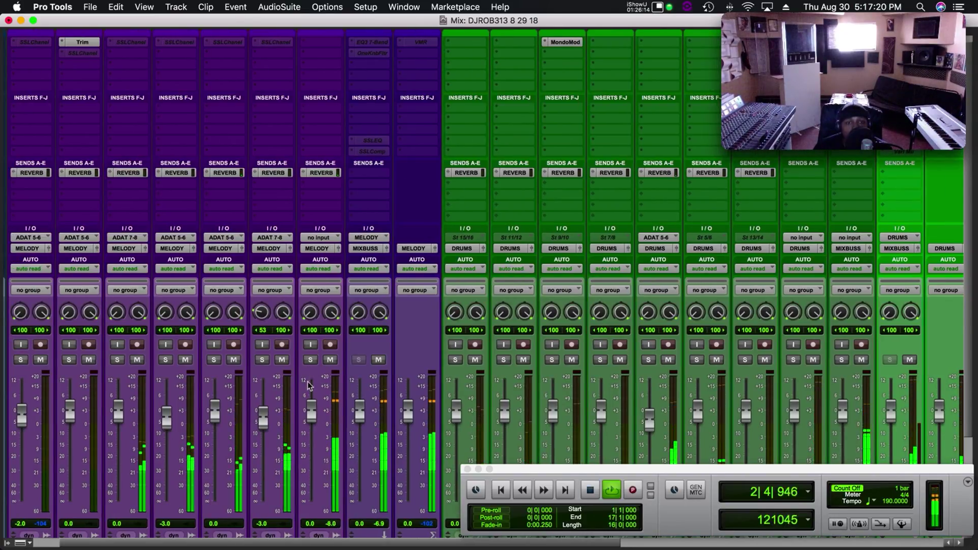
{"action": "scroll", "coordinate": [289, 399], "scroll_direction": "left", "scroll_amount": 2}
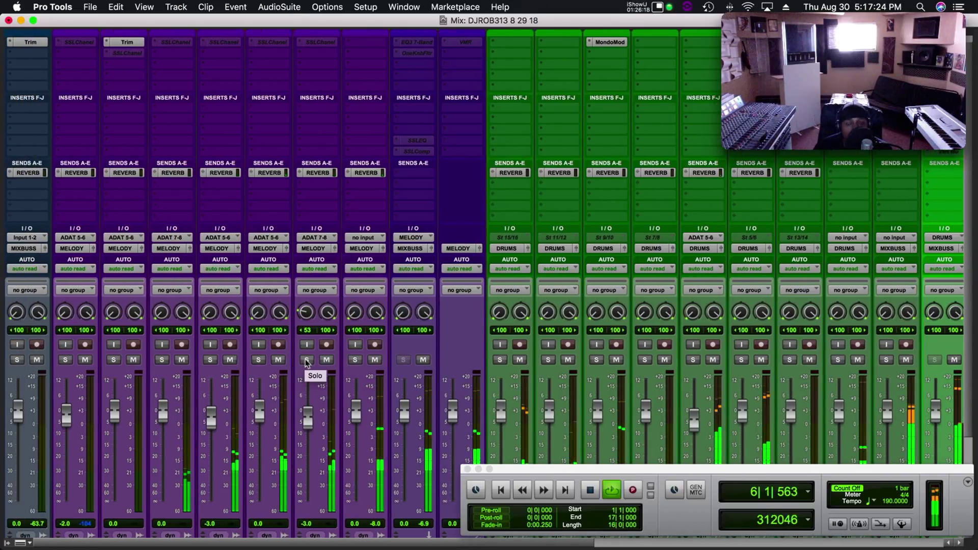
{"action": "scroll", "coordinate": [577, 334], "scroll_direction": "right", "scroll_amount": 5}
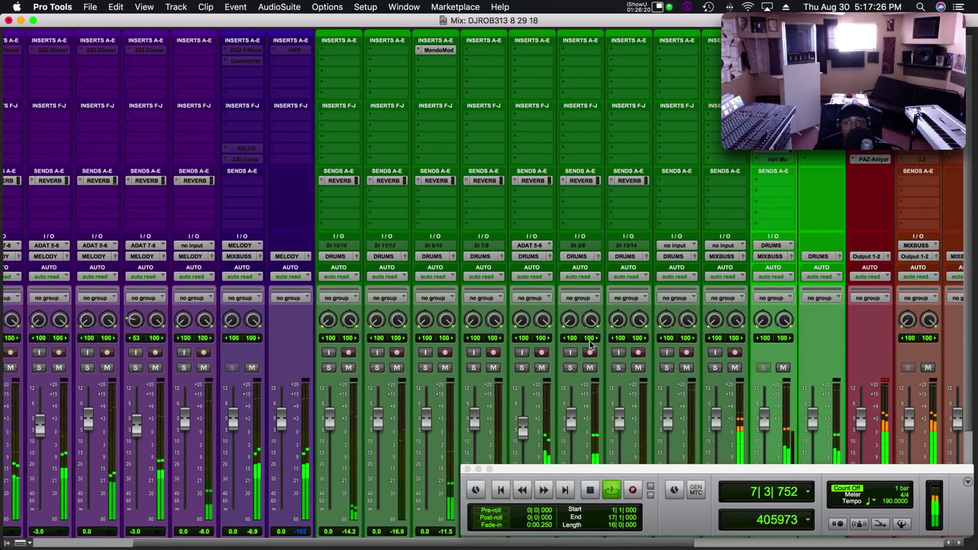
{"action": "left_click", "coordinate": [784, 368]}
{"action": "left_click", "coordinate": [735, 367]}
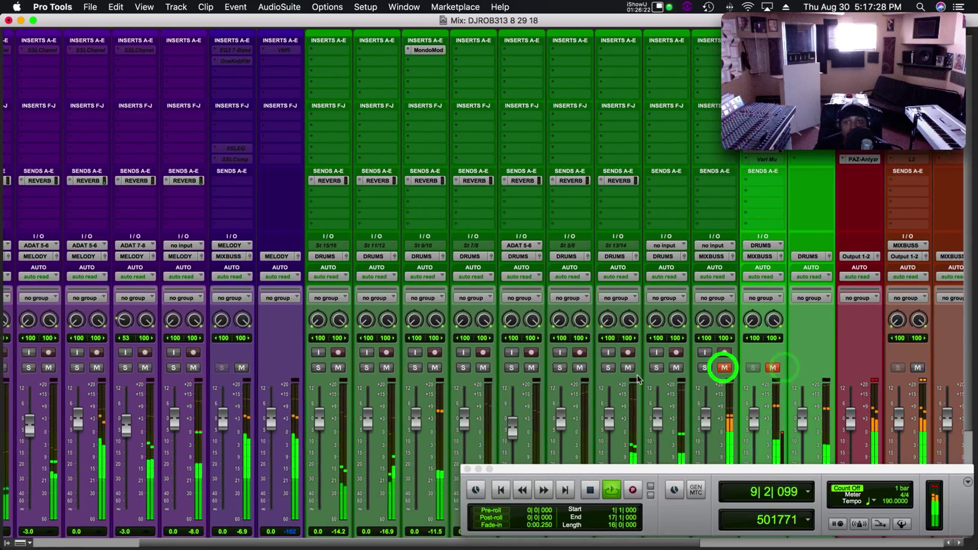
Solo only melody track 7 and play it from the start of the session
{"action": "scroll", "coordinate": [720, 366], "scroll_direction": "left", "scroll_amount": 5}
{"action": "scroll", "coordinate": [244, 380], "scroll_direction": "down", "scroll_amount": 3}
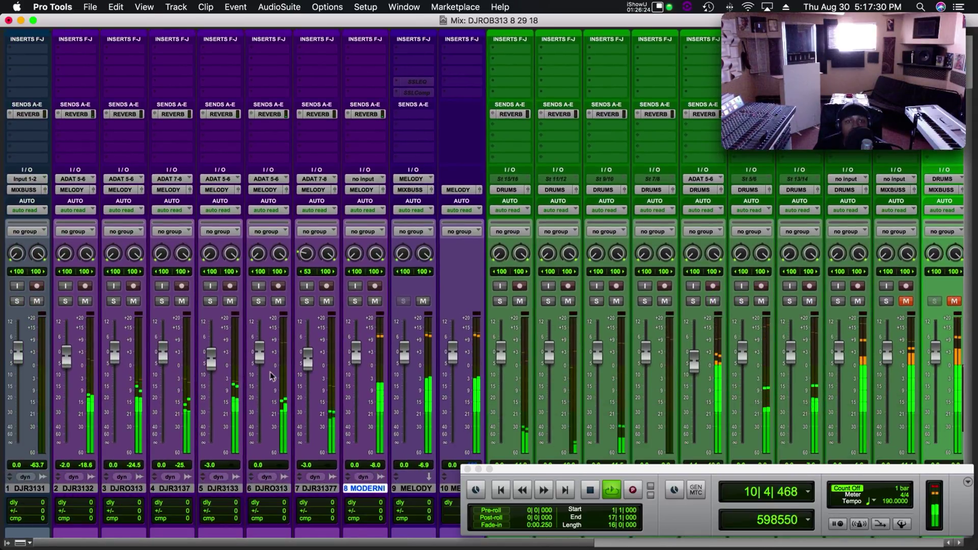
{"action": "left_click", "coordinate": [309, 303]}
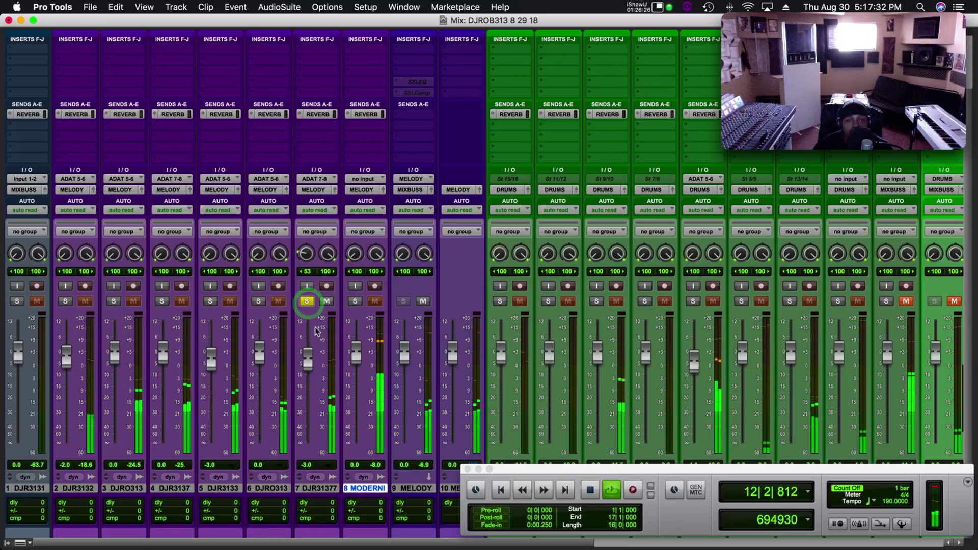
{"action": "left_click", "coordinate": [355, 301]}
{"action": "key", "text": "space"}
{"action": "key", "text": "Return"}
{"action": "left_click", "coordinate": [356, 302]}
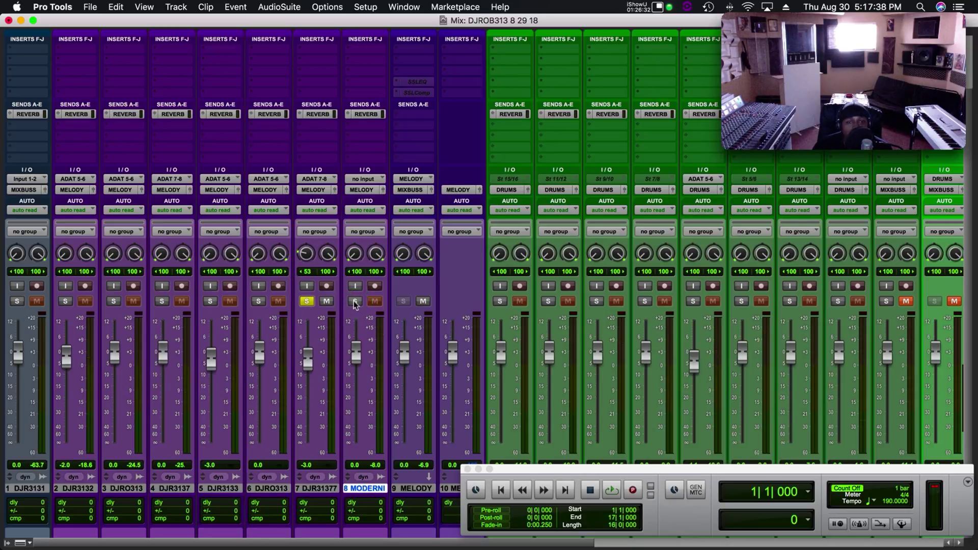
{"action": "key", "text": "space"}
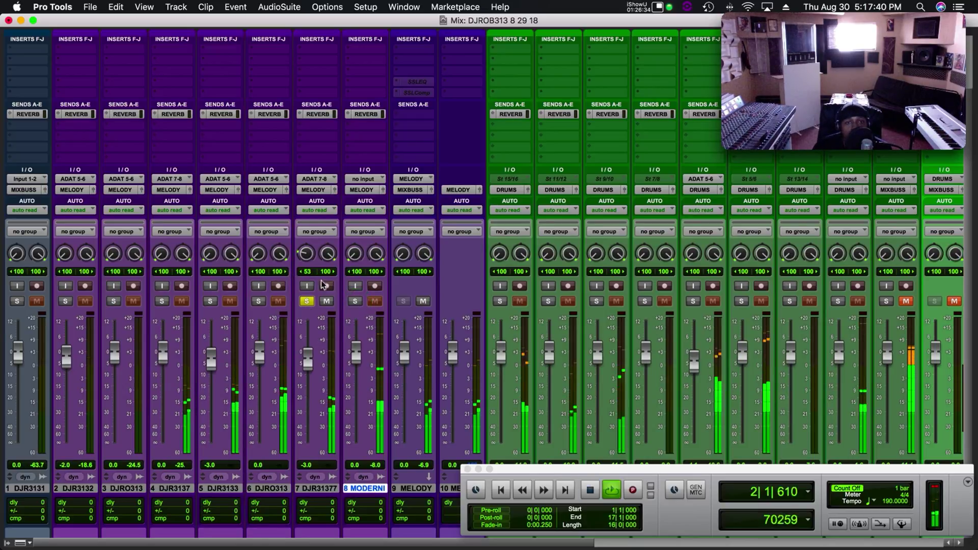
Make the SSLChannel insert on track 7 active and open it, placing its window clear of the melody tracks
{"action": "scroll", "coordinate": [307, 219], "scroll_direction": "up", "scroll_amount": 2}
{"action": "scroll", "coordinate": [306, 220], "scroll_direction": "up", "scroll_amount": 3}
{"action": "right_click", "coordinate": [316, 49]}
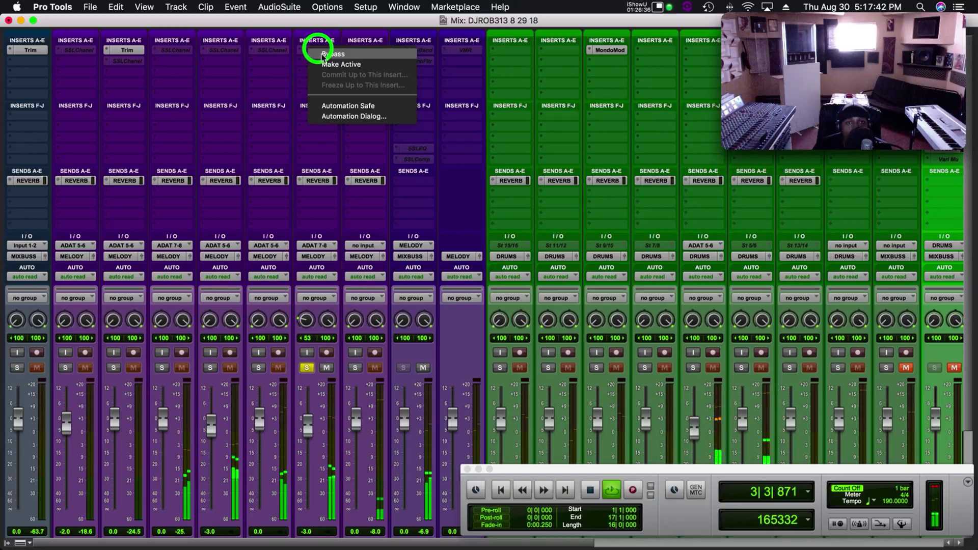
{"action": "left_click", "coordinate": [326, 65]}
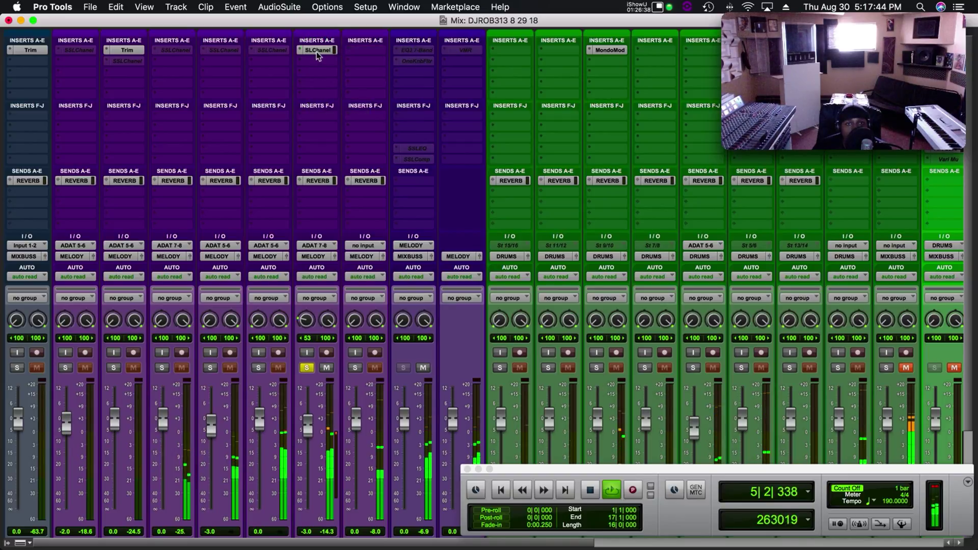
{"action": "left_click", "coordinate": [316, 50]}
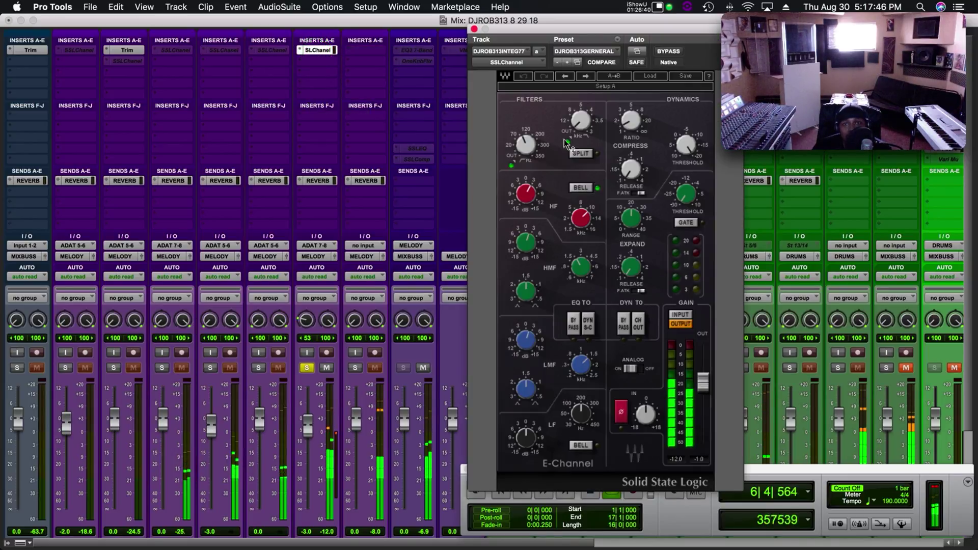
{"action": "left_click_drag", "start_coordinate": [577, 34], "coordinate": [698, 24]}
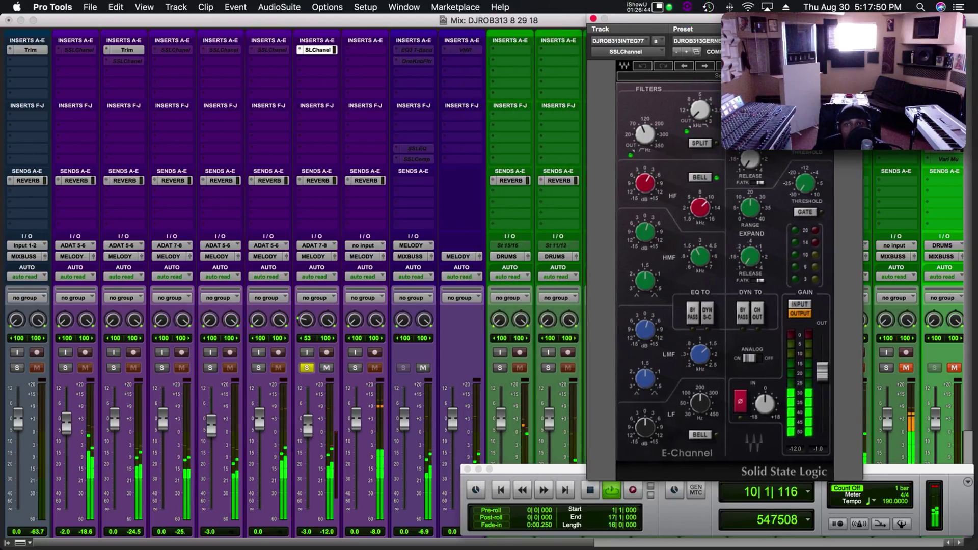
Check the preset list of track 7's SSLChannel and fine-tune the LMF frequency during playback
{"action": "left_click", "coordinate": [693, 41]}
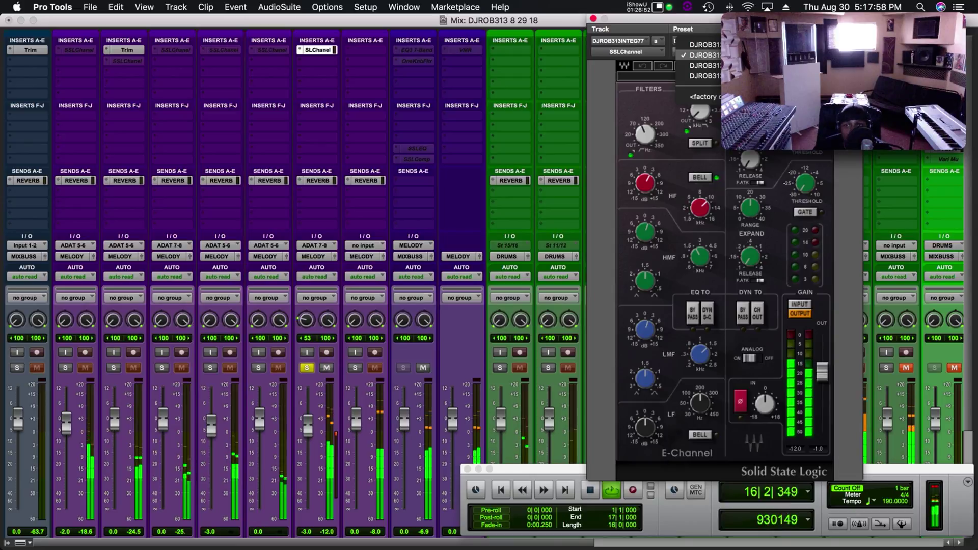
{"action": "left_click", "coordinate": [704, 44]}
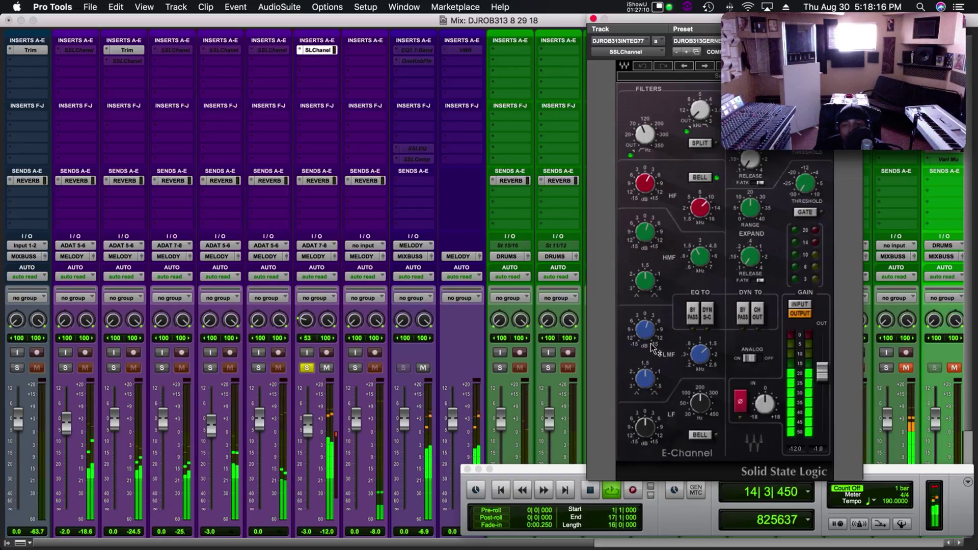
{"action": "left_click", "coordinate": [701, 360]}
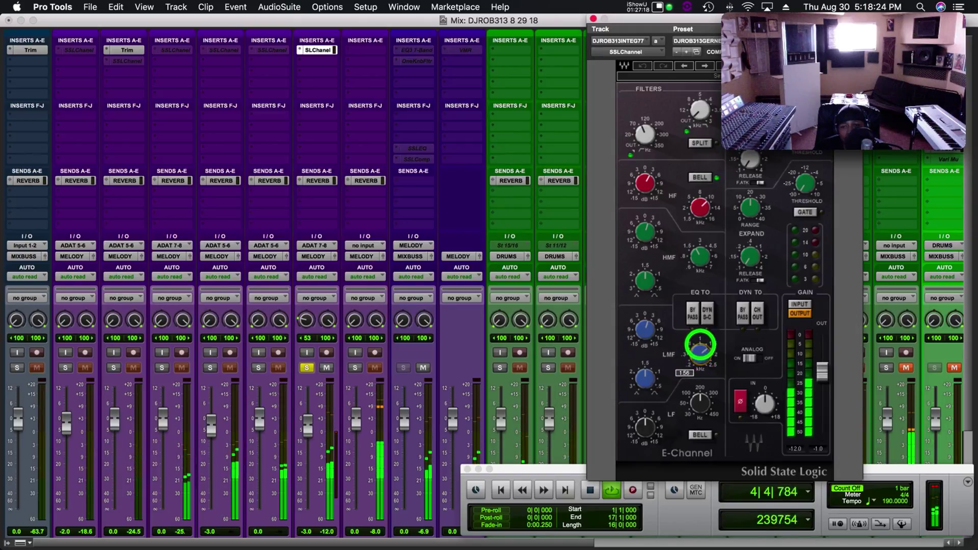
{"action": "left_click_drag", "start_coordinate": [702, 360], "coordinate": [701, 362]}
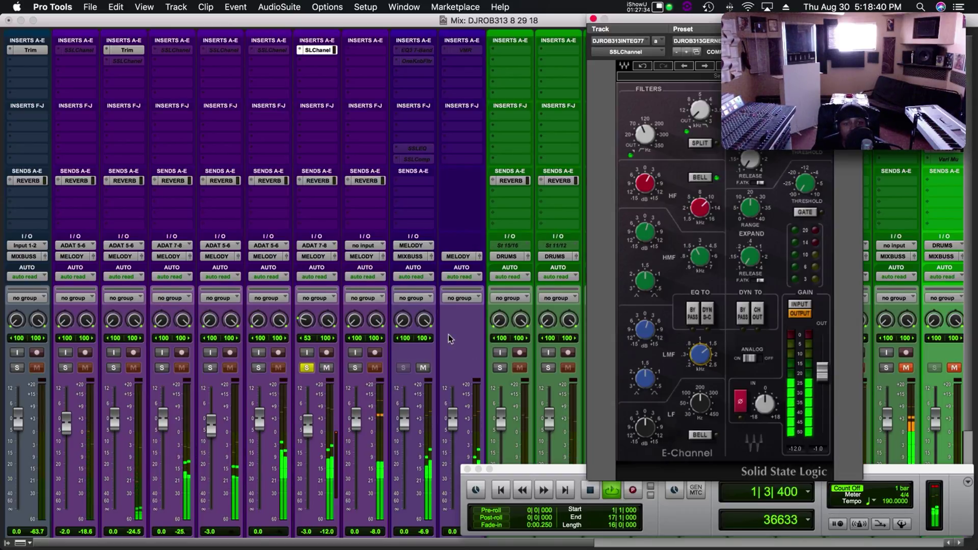
Unsolo track 7 and adjust the LF gain and frequency in its SSLChannel while the full mix plays
{"action": "key", "text": "space"}
{"action": "left_click", "coordinate": [307, 367]}
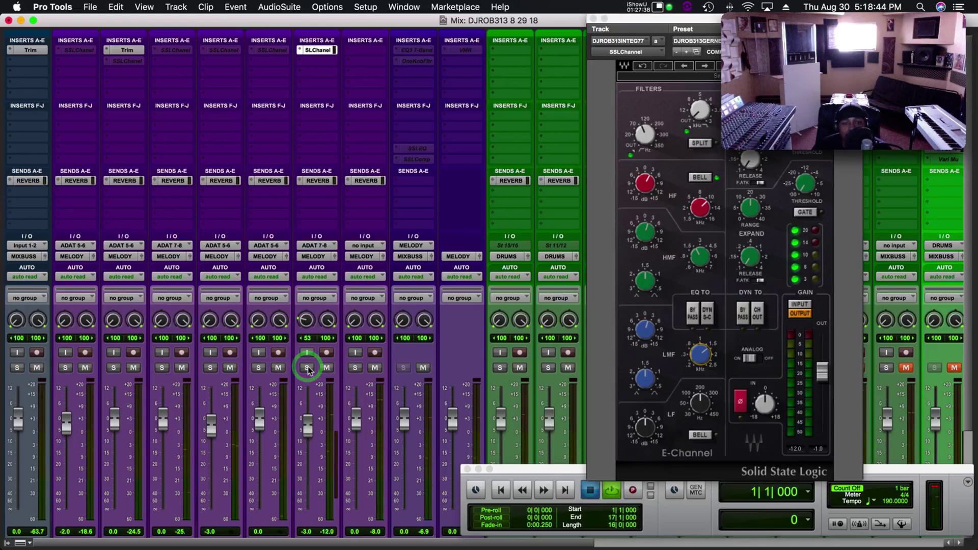
{"action": "key", "text": "space"}
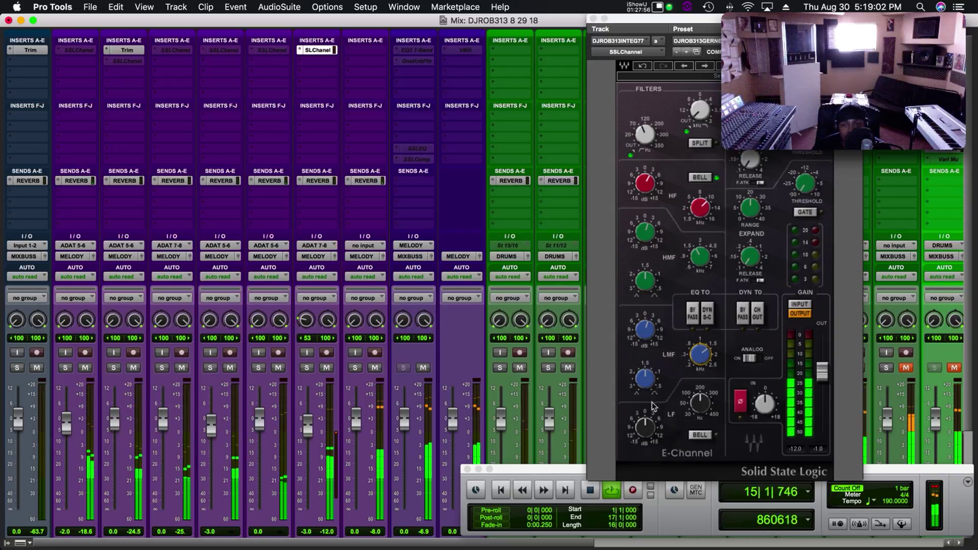
{"action": "mouse_move", "coordinate": [646, 432]}
{"action": "left_mouse_down"}
{"action": "mouse_move", "coordinate": [647, 451]}
{"action": "mouse_move", "coordinate": [646, 426]}
{"action": "mouse_move", "coordinate": [647, 434]}
{"action": "left_mouse_up"}
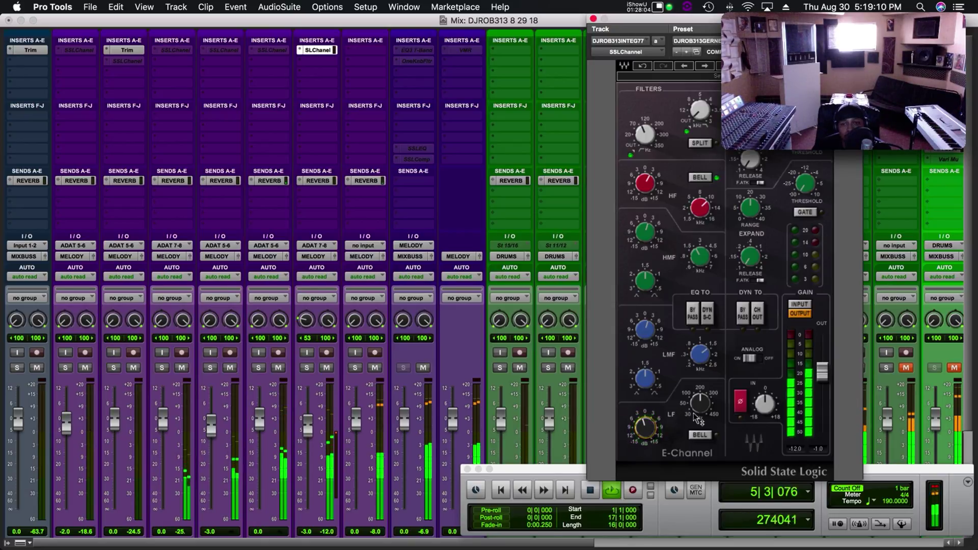
{"action": "left_click_drag", "start_coordinate": [698, 406], "coordinate": [692, 404]}
{"action": "left_click_drag", "start_coordinate": [647, 428], "coordinate": [651, 431]}
{"action": "key", "text": "space"}
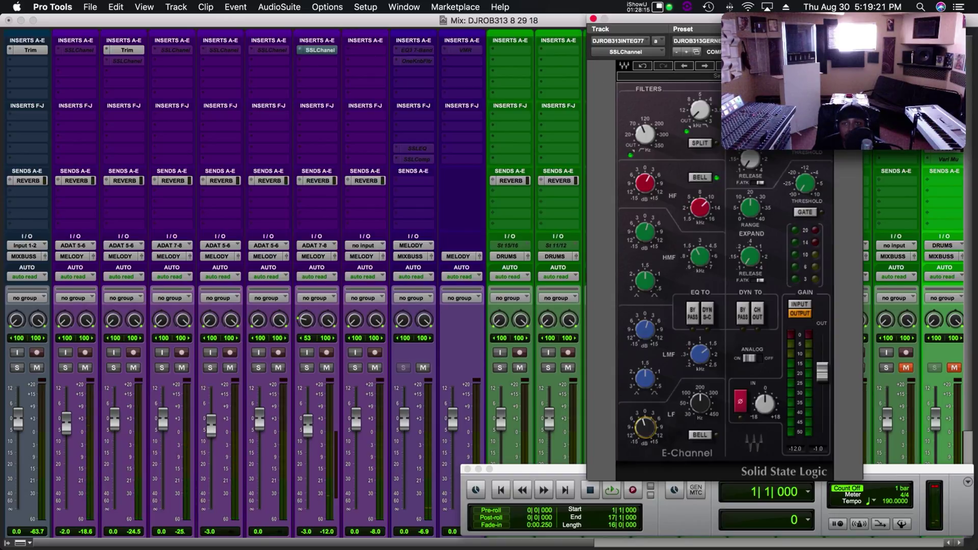
Close track 7's SSLChannel after a playback check and commit the track up to that insert, copying sends and group assignments
{"action": "key", "text": "space"}
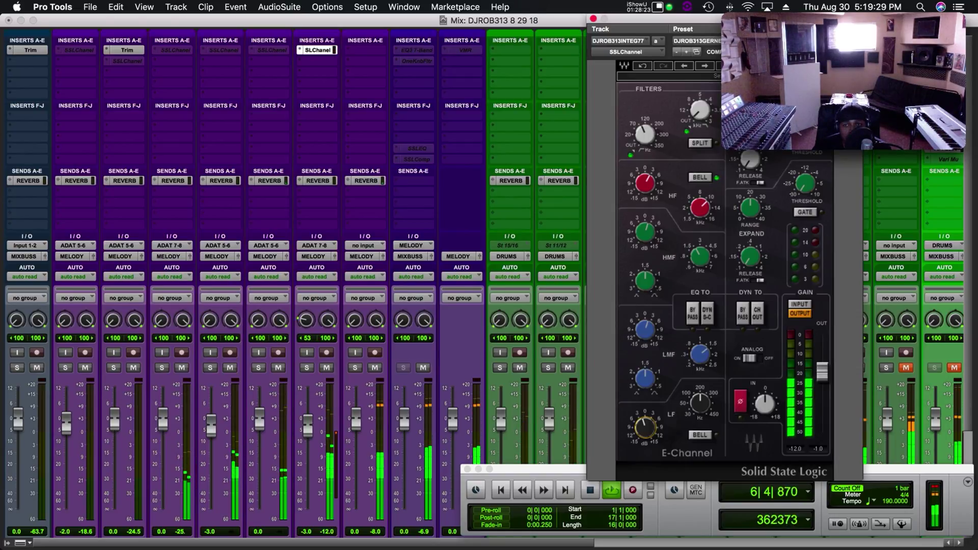
{"action": "left_click", "coordinate": [594, 19]}
{"action": "key", "text": "space"}
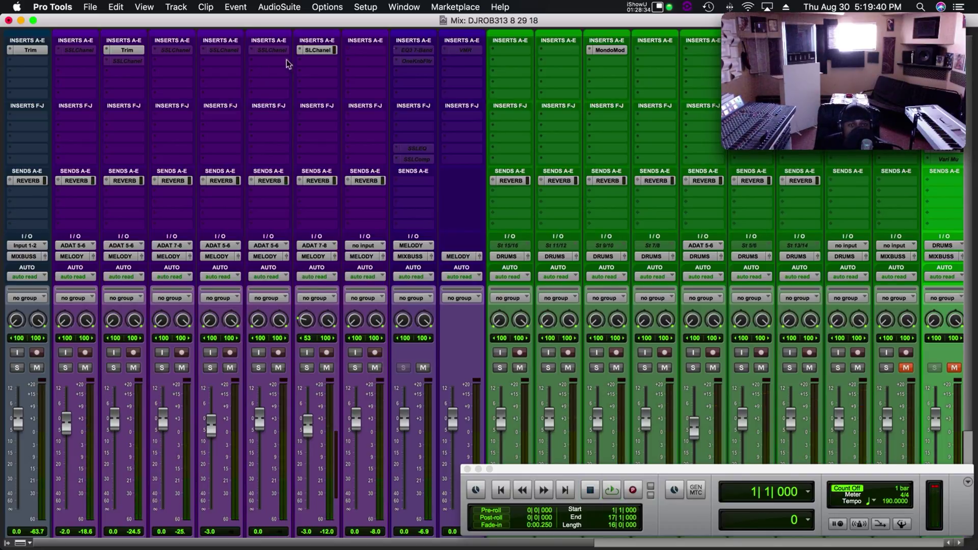
{"action": "right_click", "coordinate": [319, 49]}
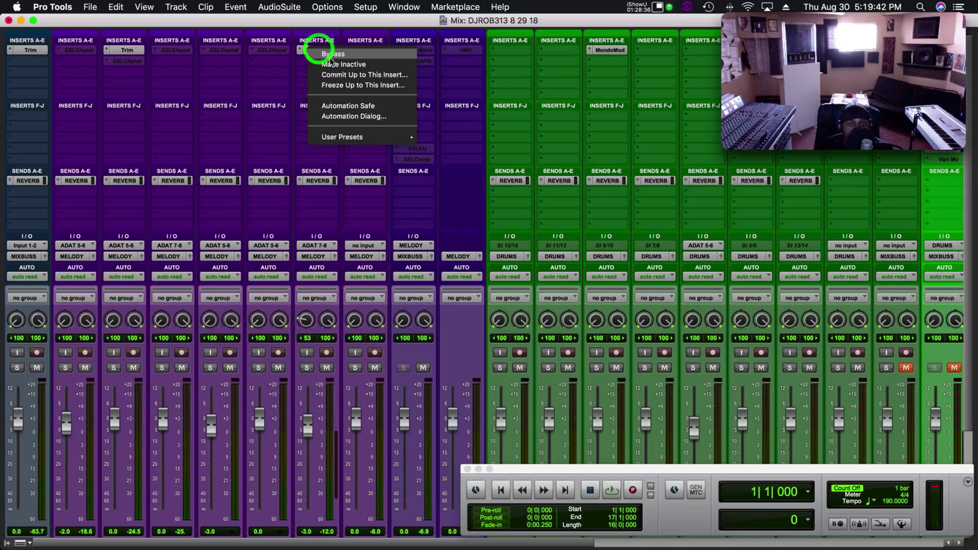
{"action": "left_click", "coordinate": [356, 74]}
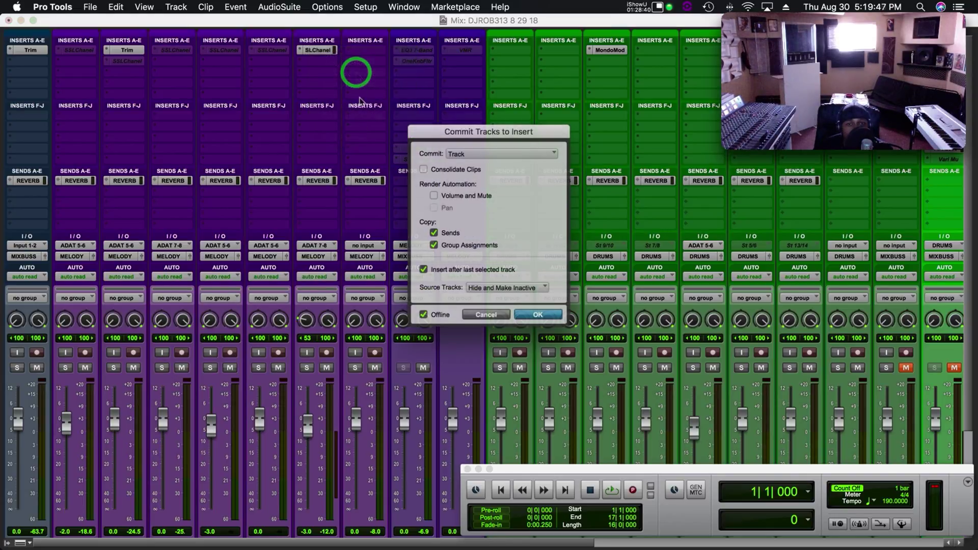
{"action": "key", "text": "Return"}
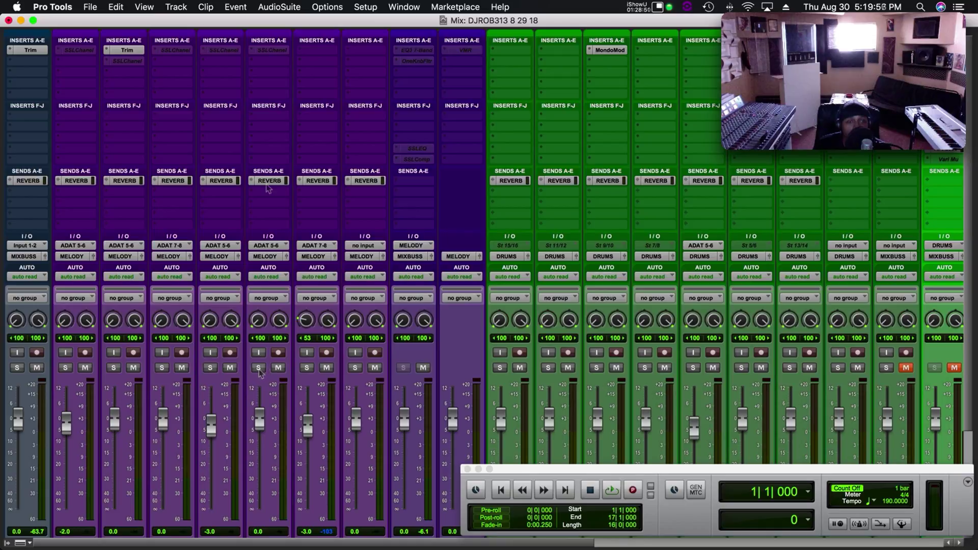
Solo melody track 6 during playback and make its SSLChannel insert active
{"action": "key", "text": "space"}
{"action": "left_click", "coordinate": [258, 368]}
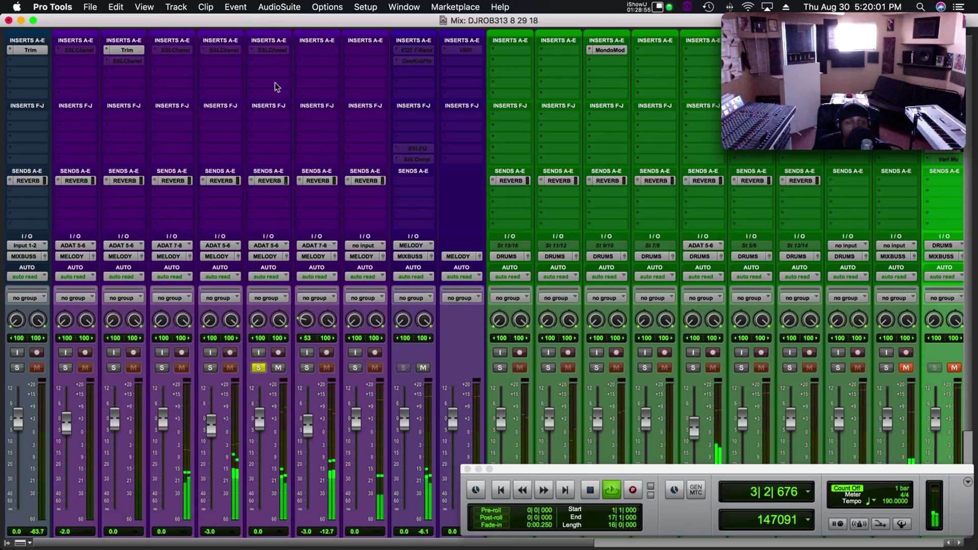
{"action": "right_click", "coordinate": [269, 50]}
{"action": "left_click", "coordinate": [279, 66]}
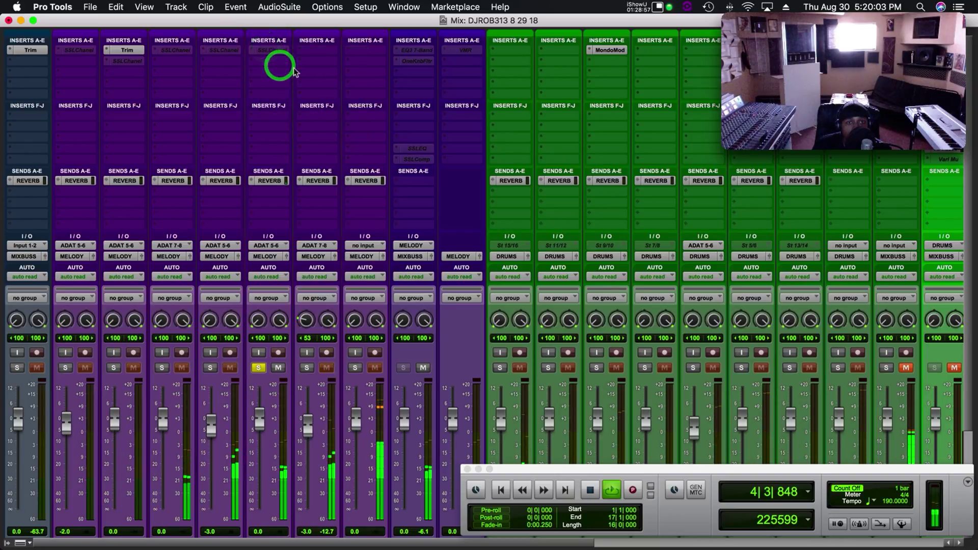
Check track 6's SSLChannel settings, close the plug-in and unsolo the track to hear it in the mix
{"action": "left_click", "coordinate": [270, 50]}
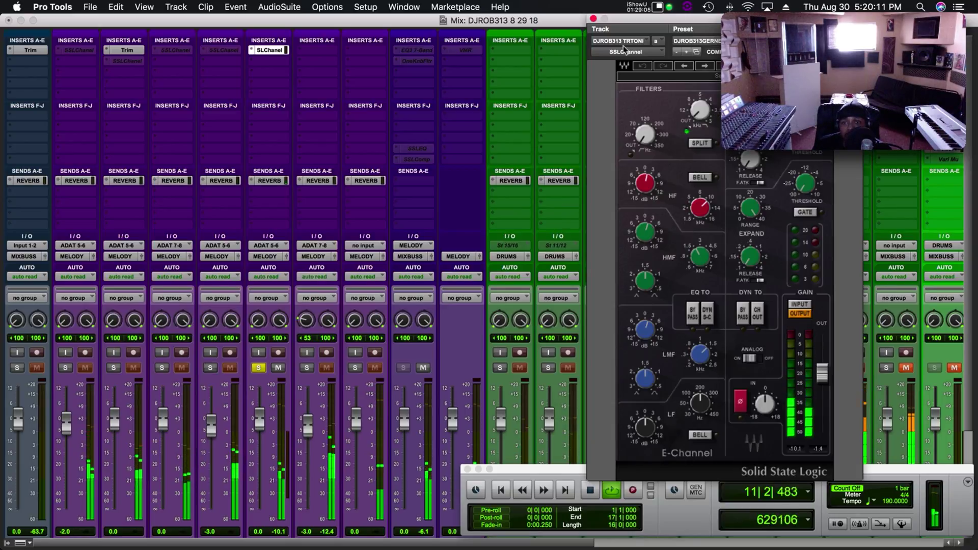
{"action": "left_click", "coordinate": [594, 19]}
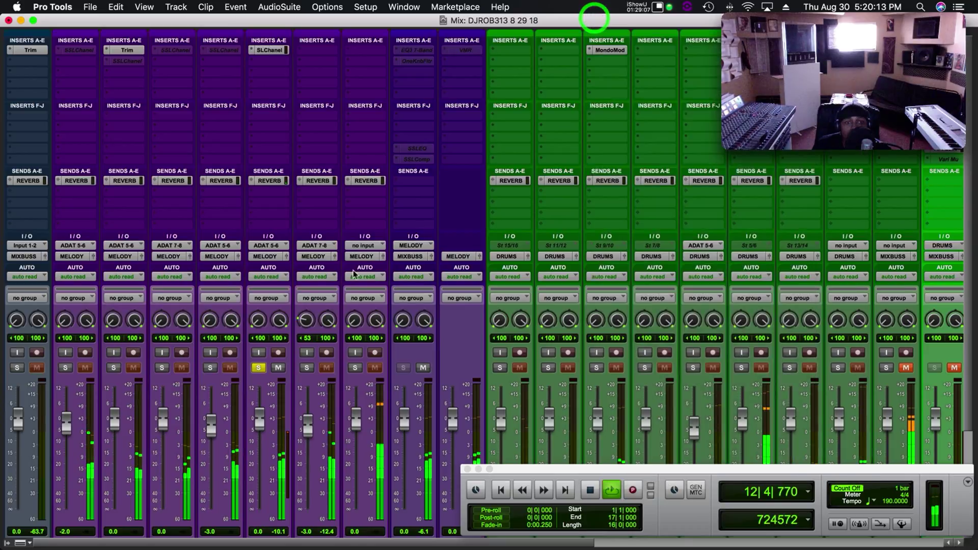
{"action": "left_click", "coordinate": [260, 368]}
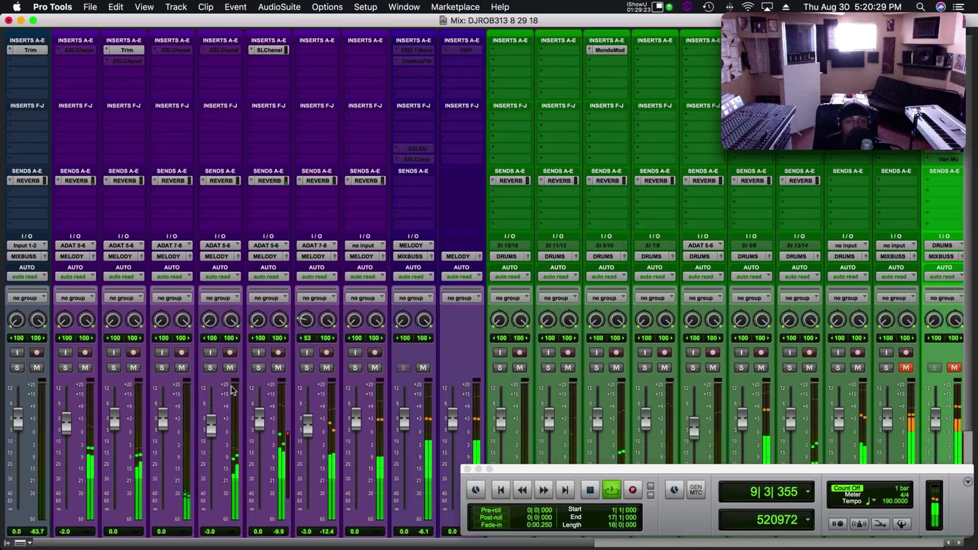
Solo melody track 6, restart playback and set its REVERB send level to -20.6 dB
{"action": "key", "text": "space"}
{"action": "left_click", "coordinate": [254, 370]}
{"action": "key", "text": "space"}
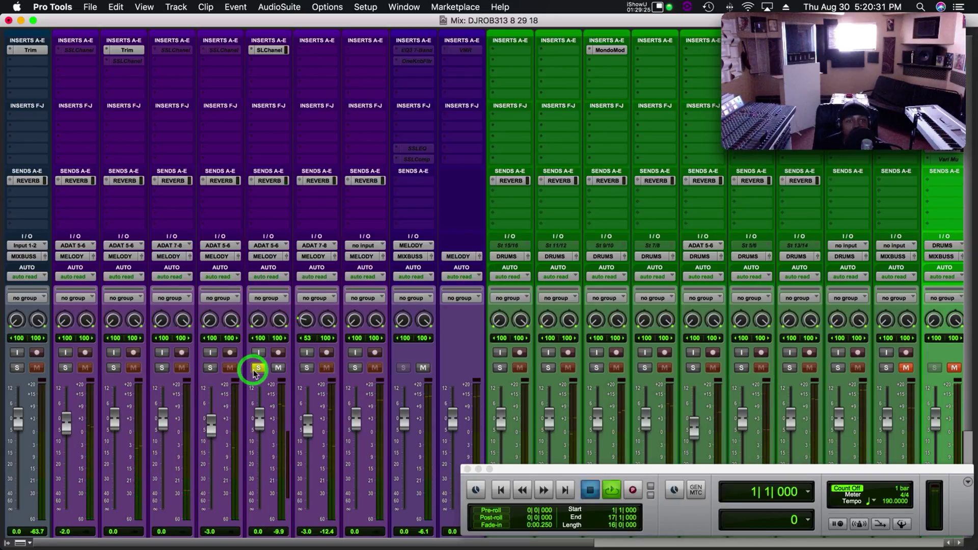
{"action": "left_click", "coordinate": [270, 181]}
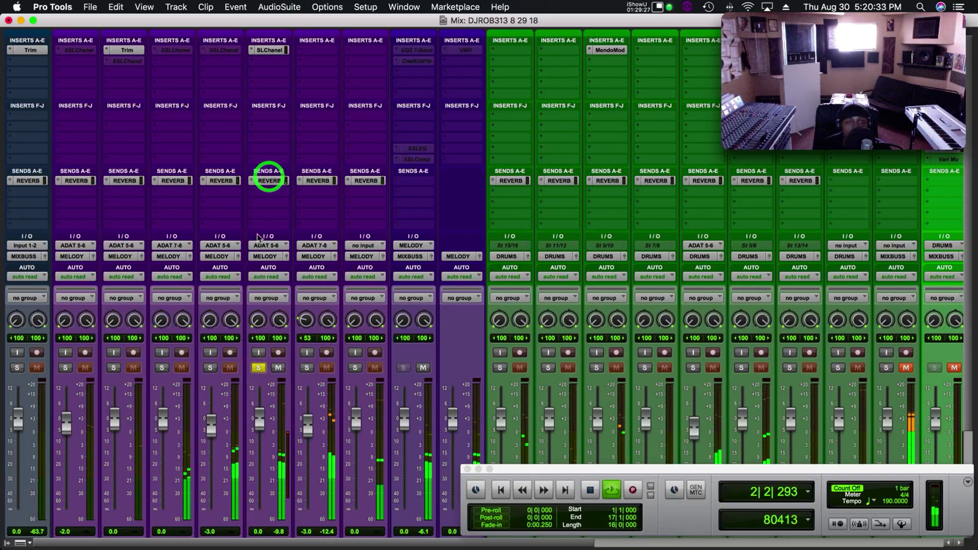
{"action": "left_click", "coordinate": [69, 263]}
{"action": "left_click_drag", "start_coordinate": [69, 264], "coordinate": [69, 265]}
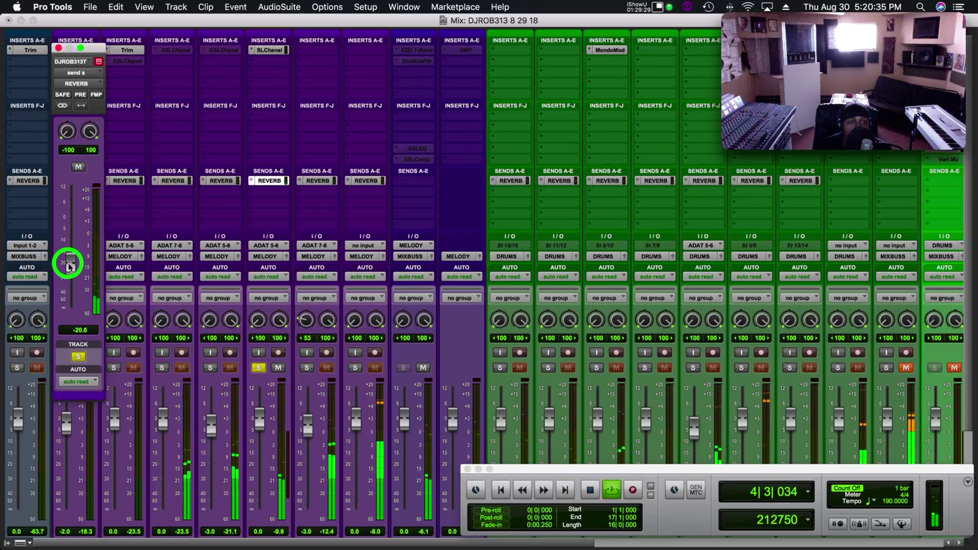
Turn the high-pass filter in track 6's SSLChannel to OUT during playback, close the plug-in and stop playback
{"action": "left_click", "coordinate": [266, 51]}
{"action": "left_click", "coordinate": [638, 104]}
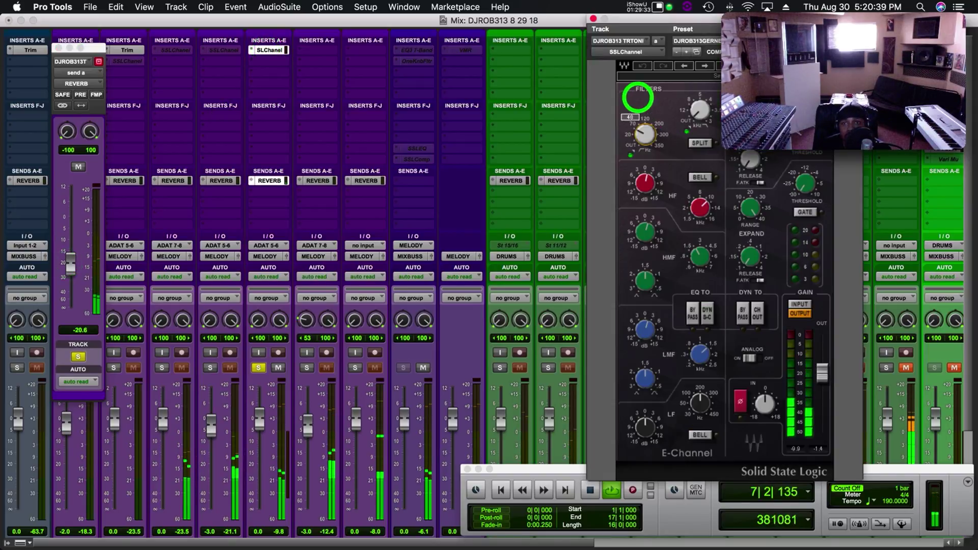
{"action": "left_click", "coordinate": [643, 136]}
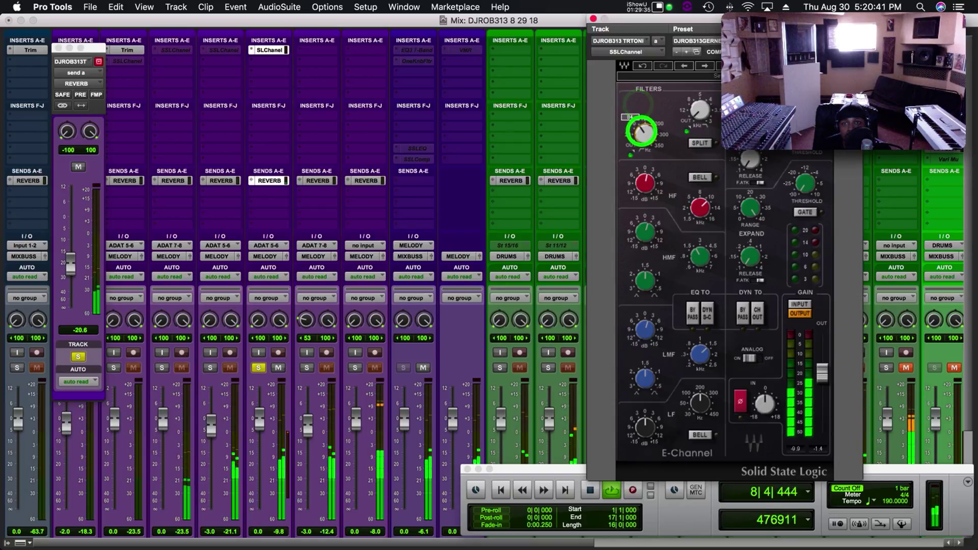
{"action": "left_click_drag", "start_coordinate": [642, 139], "coordinate": [661, 328]}
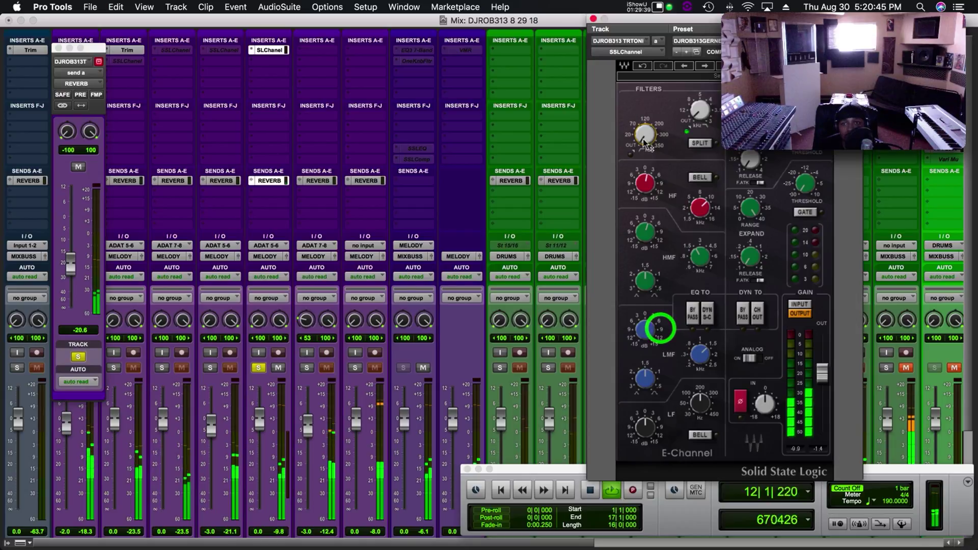
{"action": "left_click_drag", "start_coordinate": [646, 147], "coordinate": [647, 161]}
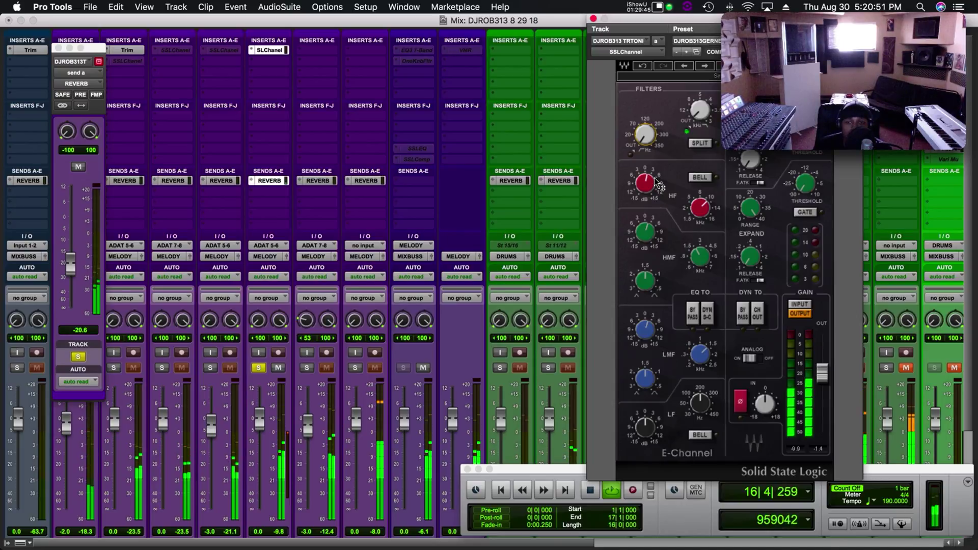
{"action": "mouse_move", "coordinate": [657, 184]}
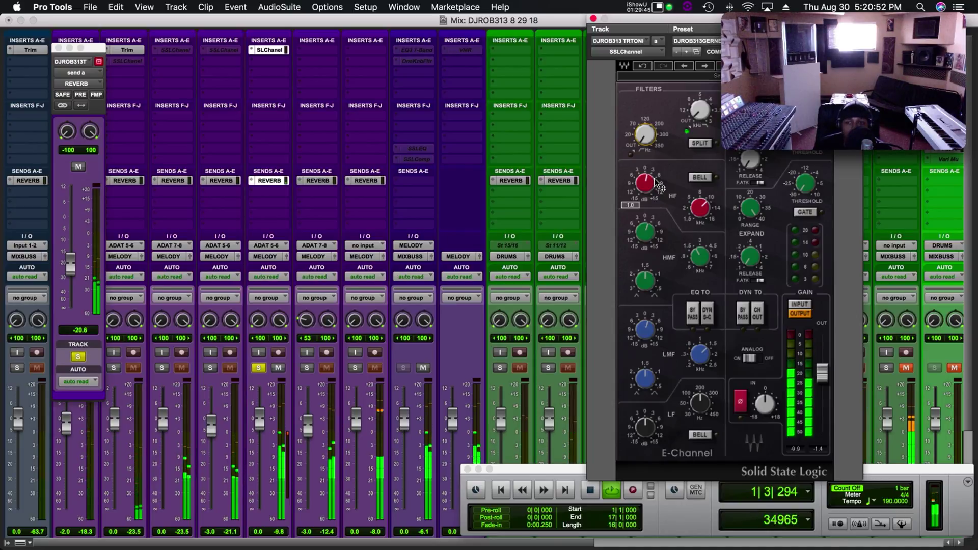
{"action": "left_click", "coordinate": [593, 19]}
{"action": "key", "text": "space"}
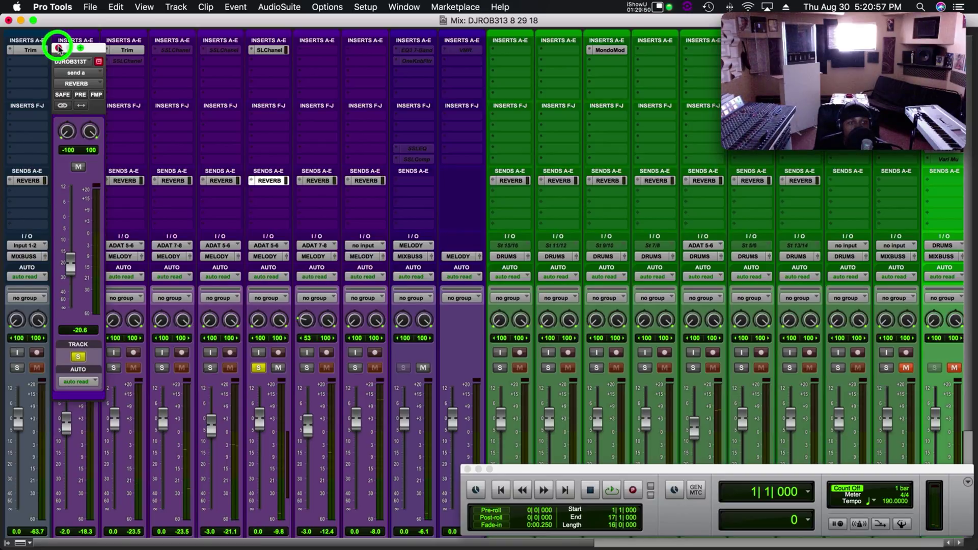
Close the REVERB send window, unsolo track 6 and commit it up to its SSLChannel insert
{"action": "left_click_drag", "start_coordinate": [58, 48], "coordinate": [58, 49]}
{"action": "left_click", "coordinate": [259, 368]}
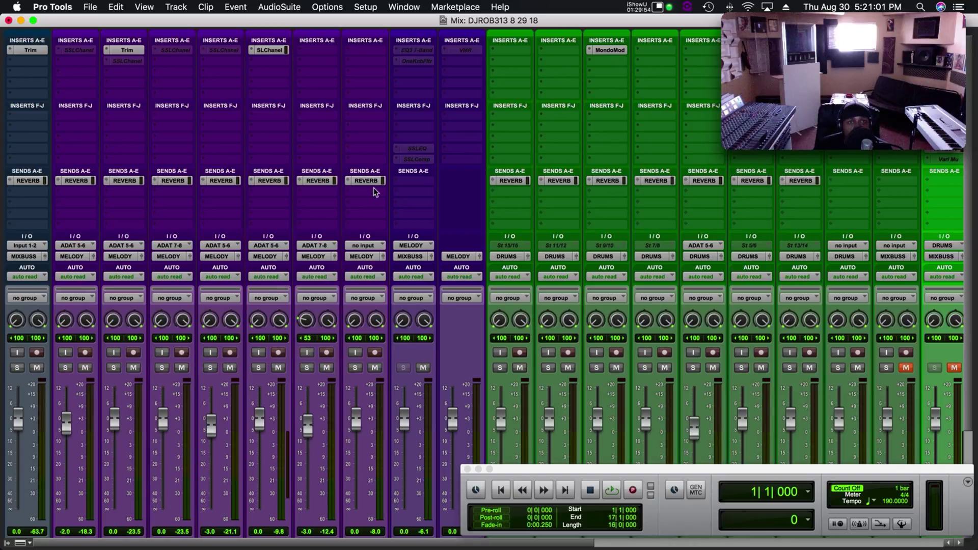
{"action": "right_click", "coordinate": [270, 55]}
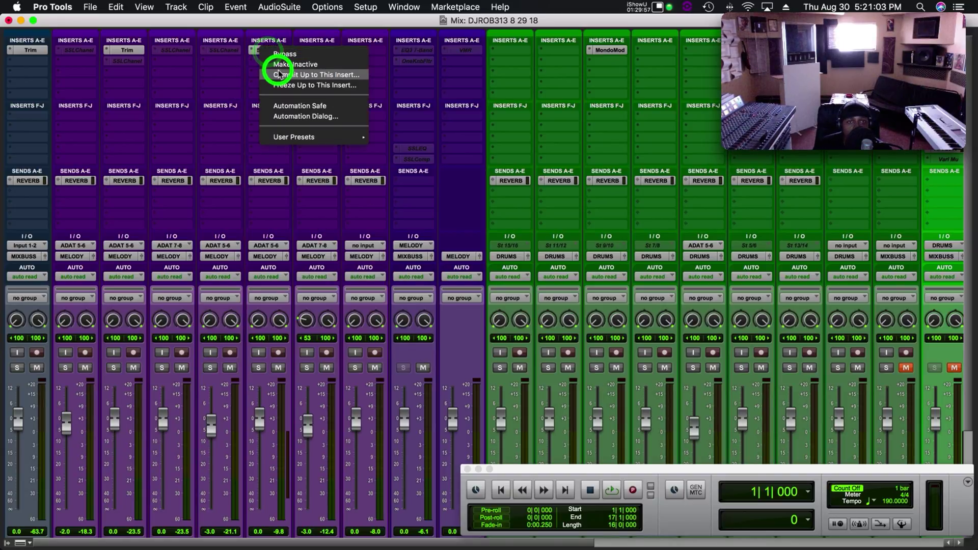
{"action": "left_click", "coordinate": [278, 70]}
{"action": "left_click", "coordinate": [538, 315]}
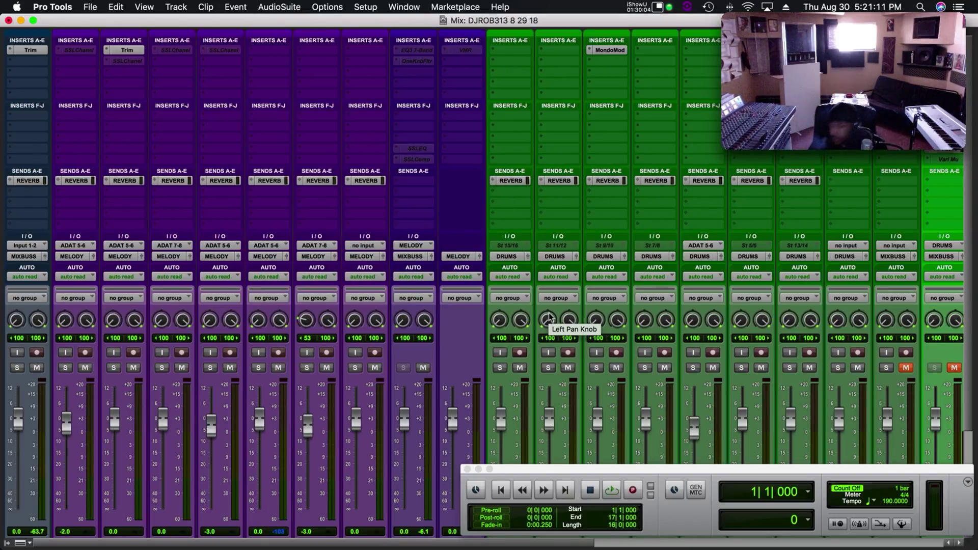
Play the full mix to check the committed track 6 in context, then stop playback
{"action": "key", "text": "space"}
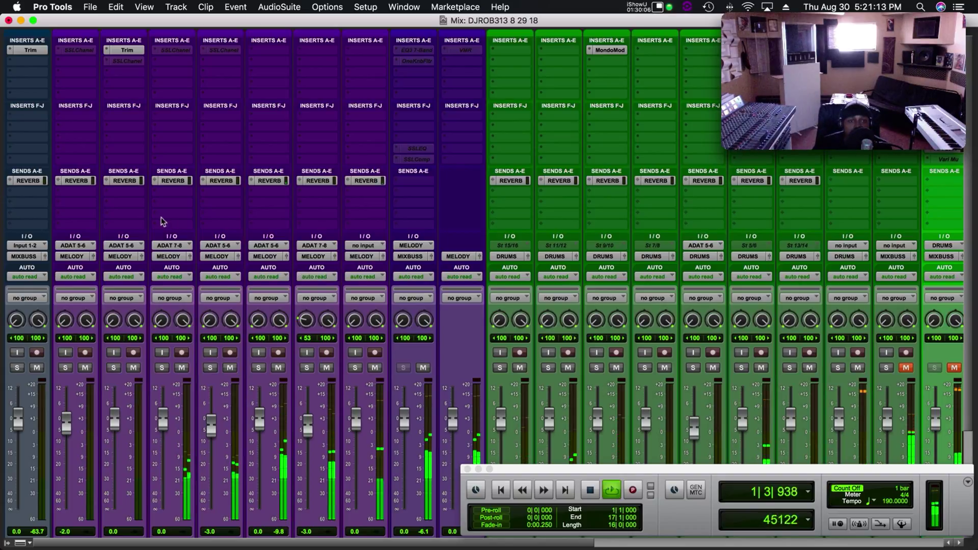
{"action": "scroll", "coordinate": [306, 316], "scroll_direction": "down", "scroll_amount": 4}
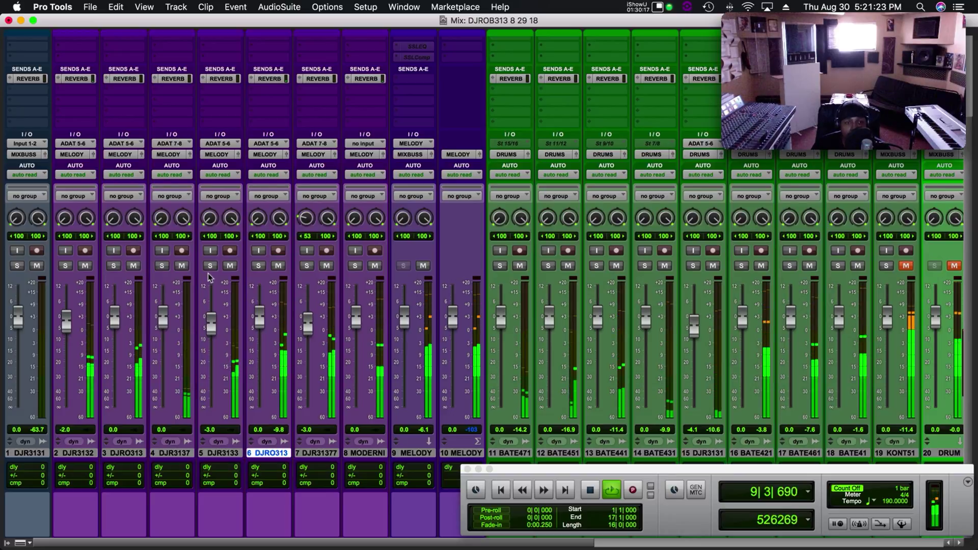
{"action": "key", "text": "space"}
{"action": "scroll", "coordinate": [207, 278], "scroll_direction": "up", "scroll_amount": 3}
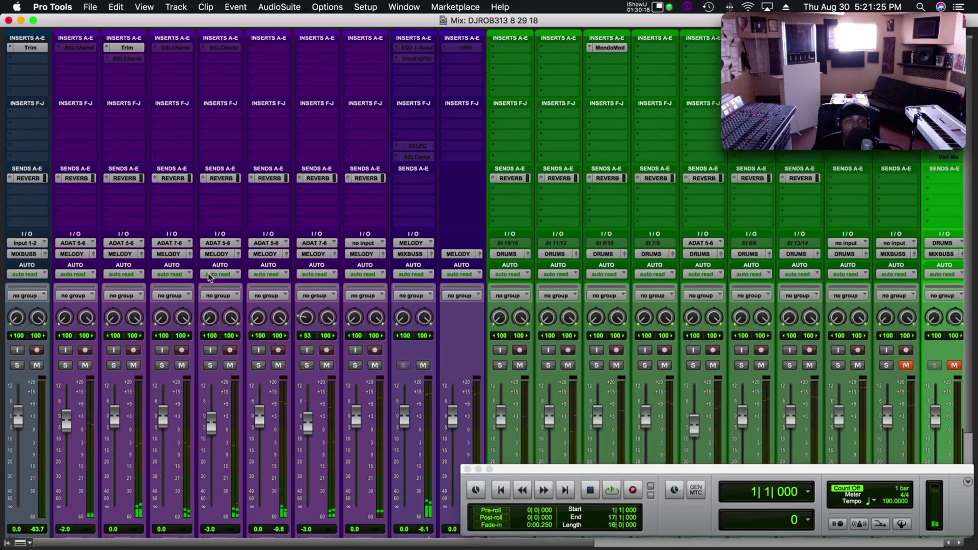
{"action": "scroll", "coordinate": [208, 278], "scroll_direction": "down", "scroll_amount": 3}
Audition melody track 5 in solo during playback, then unsolo it to hear the full mix
{"action": "left_click", "coordinate": [211, 287]}
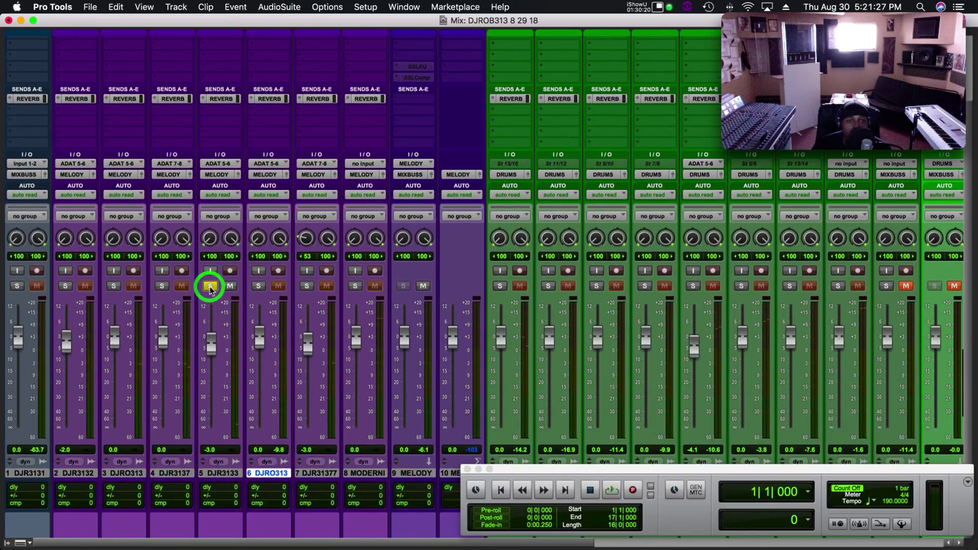
{"action": "key", "text": "space"}
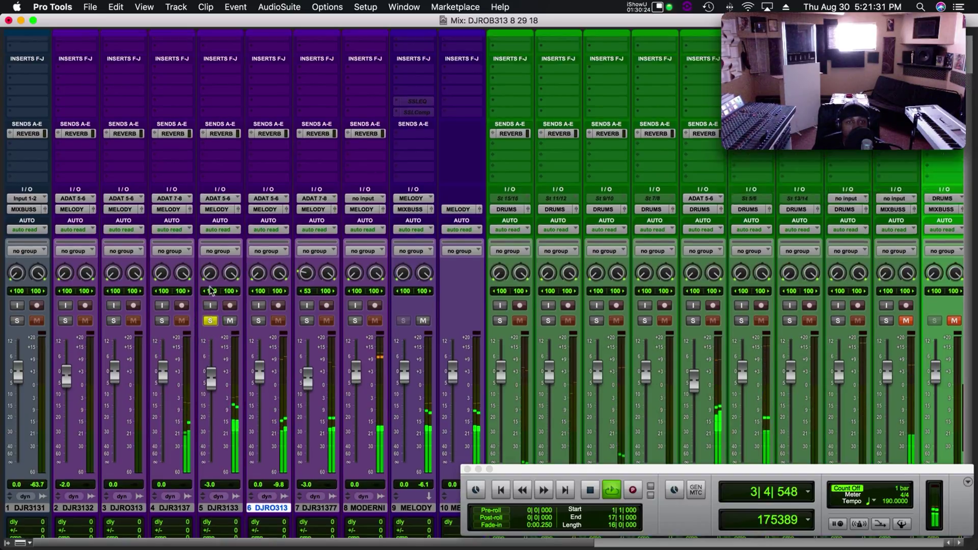
{"action": "scroll", "coordinate": [209, 286], "scroll_direction": "up", "scroll_amount": 4}
{"action": "scroll", "coordinate": [209, 286], "scroll_direction": "down", "scroll_amount": 4}
{"action": "left_click", "coordinate": [209, 286]}
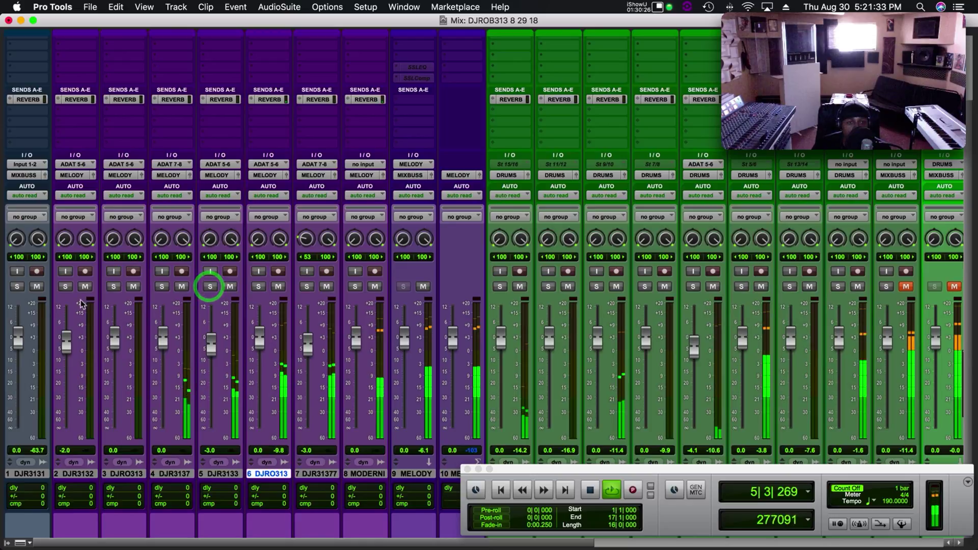
Solo melody track 4 during playback, make its SSLChannel insert active and open the plug-in
{"action": "left_click", "coordinate": [159, 287]}
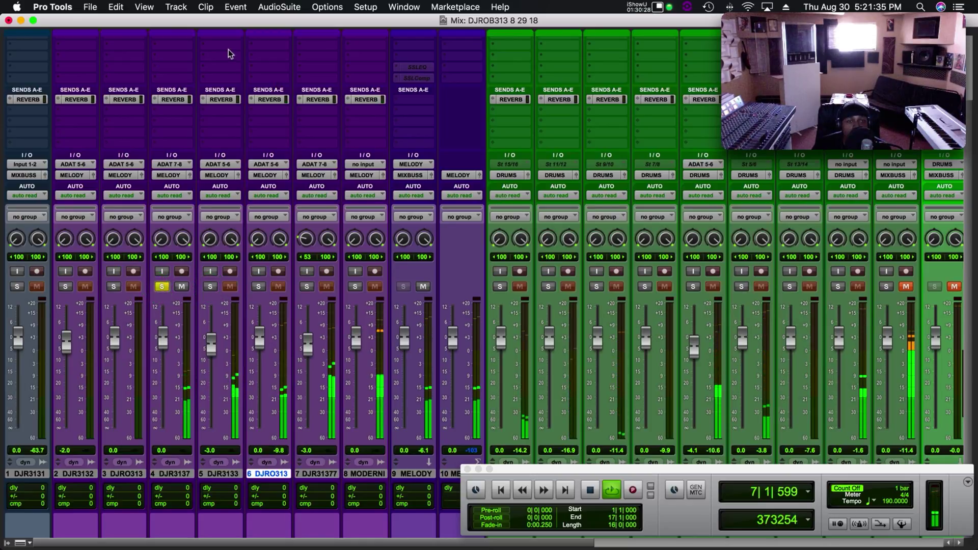
{"action": "scroll", "coordinate": [114, 130], "scroll_direction": "up", "scroll_amount": 3}
{"action": "left_click", "coordinate": [173, 51]}
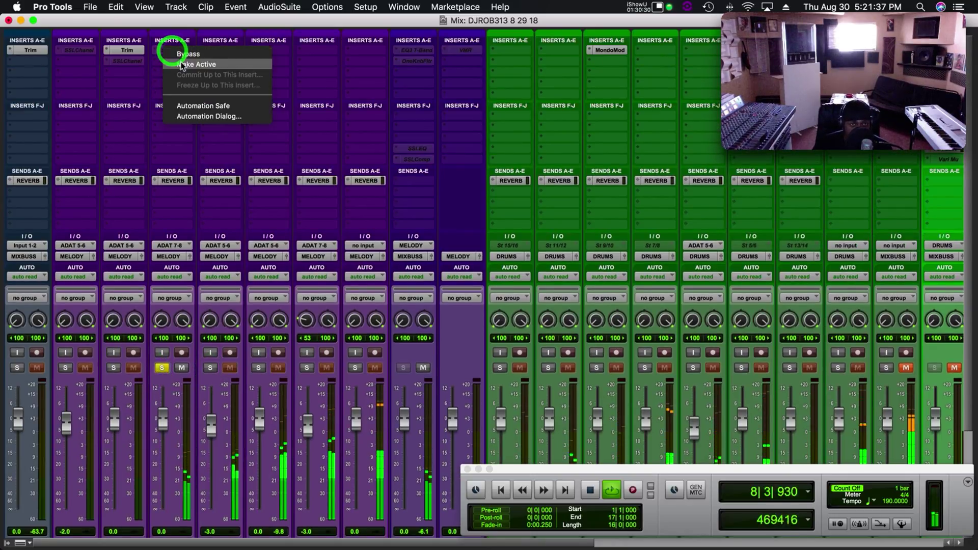
{"action": "left_click", "coordinate": [179, 60]}
{"action": "left_click", "coordinate": [172, 49]}
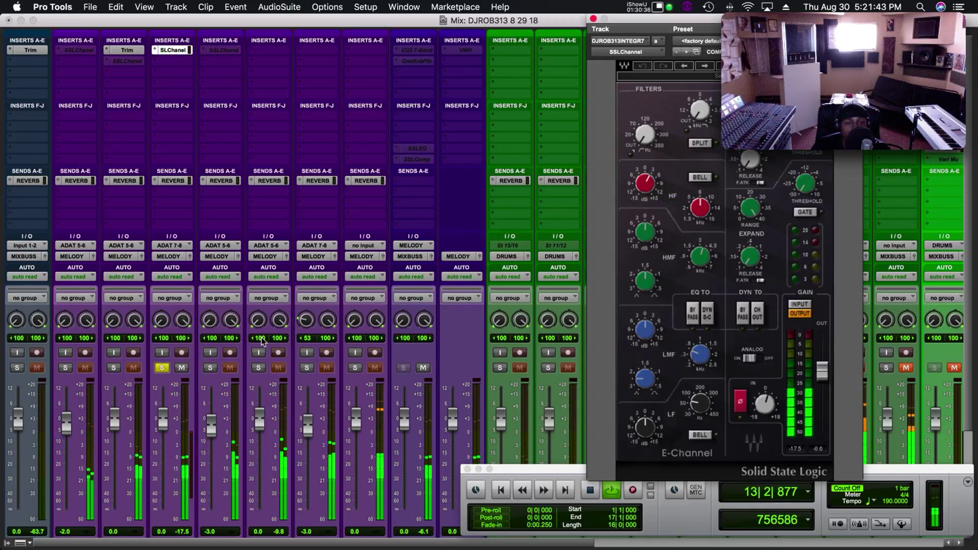
Add tracks 7, 8, 6 and 5 to the solo to hear them with track 4, then stop playback
{"action": "left_click", "coordinate": [307, 367]}
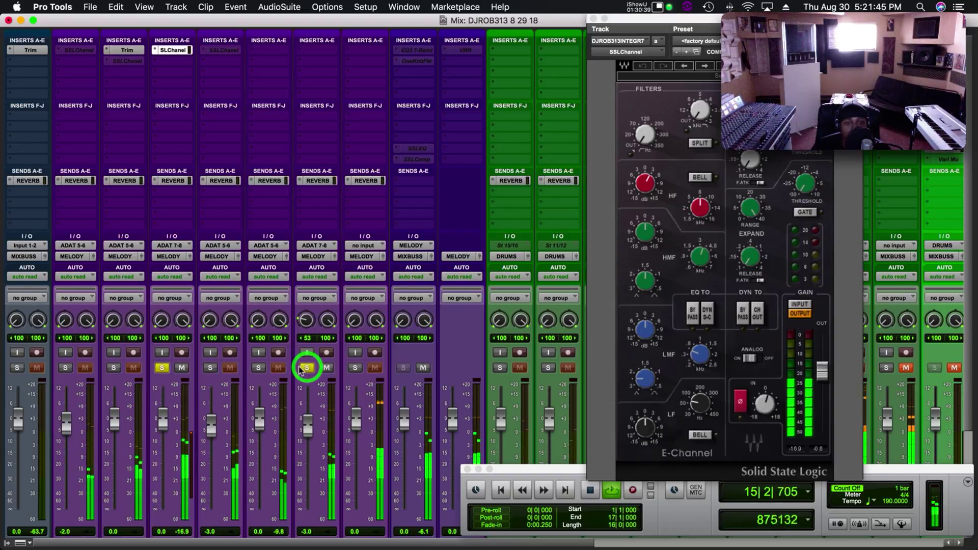
{"action": "left_click", "coordinate": [356, 368]}
{"action": "left_click", "coordinate": [259, 368]}
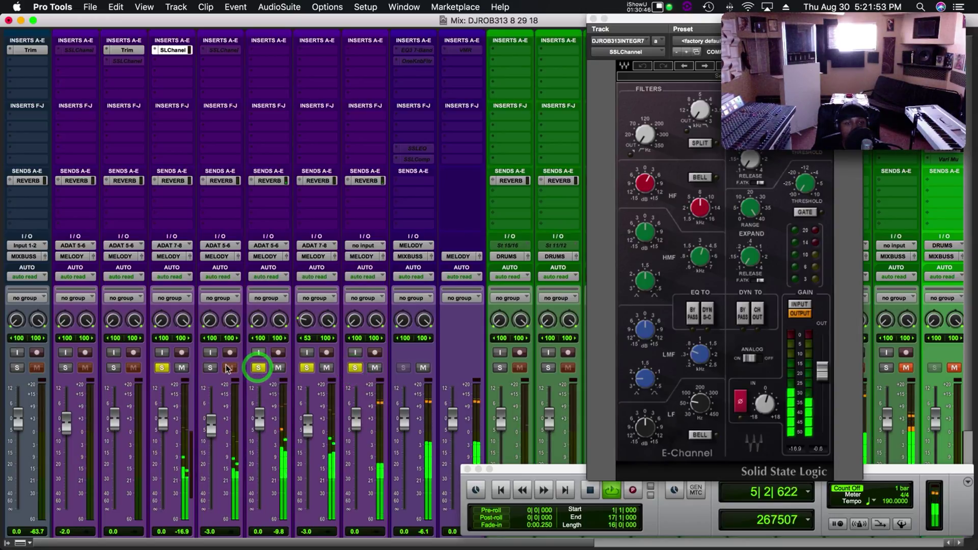
{"action": "left_click", "coordinate": [210, 368]}
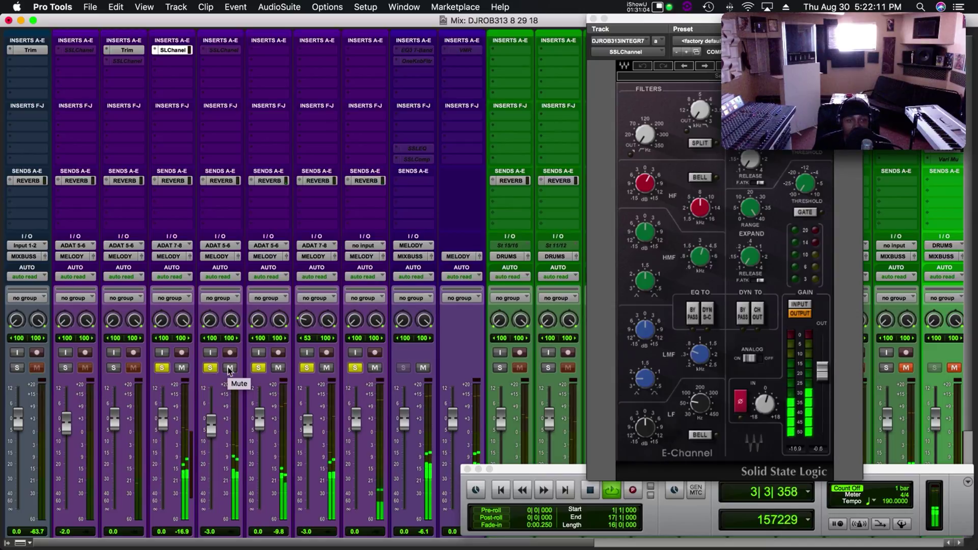
{"action": "key", "text": "space"}
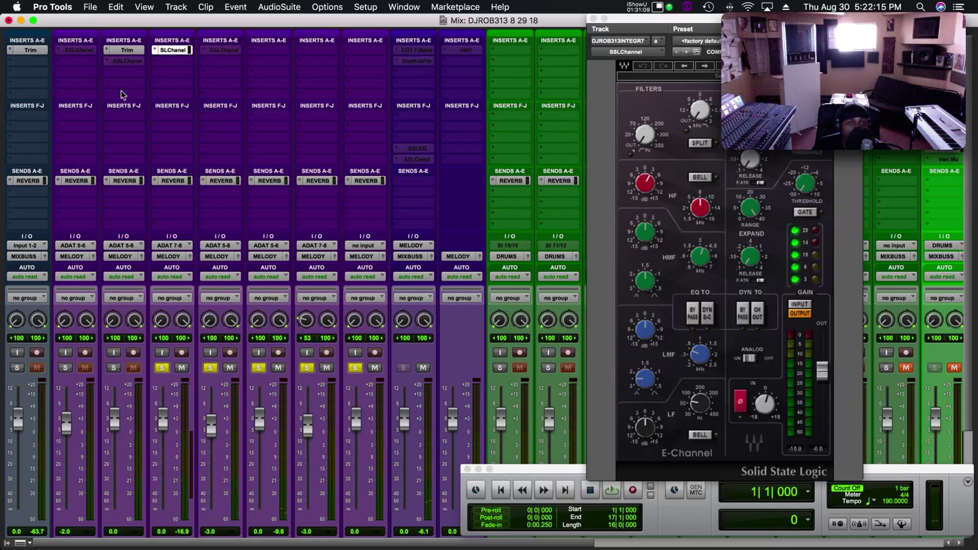
Make the SSLChannel insert on melody track 3 active, solo the track and start playback
{"action": "right_click", "coordinate": [126, 62]}
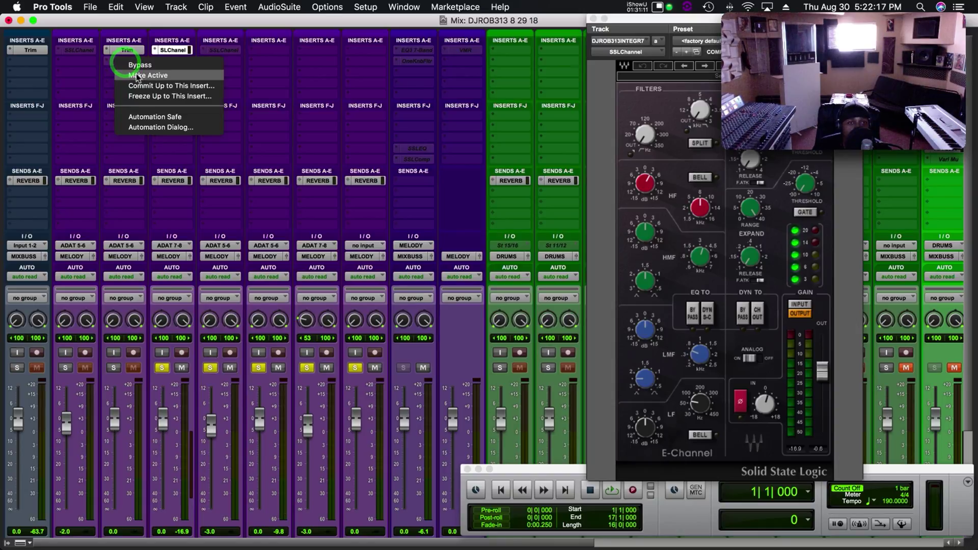
{"action": "left_click", "coordinate": [137, 75]}
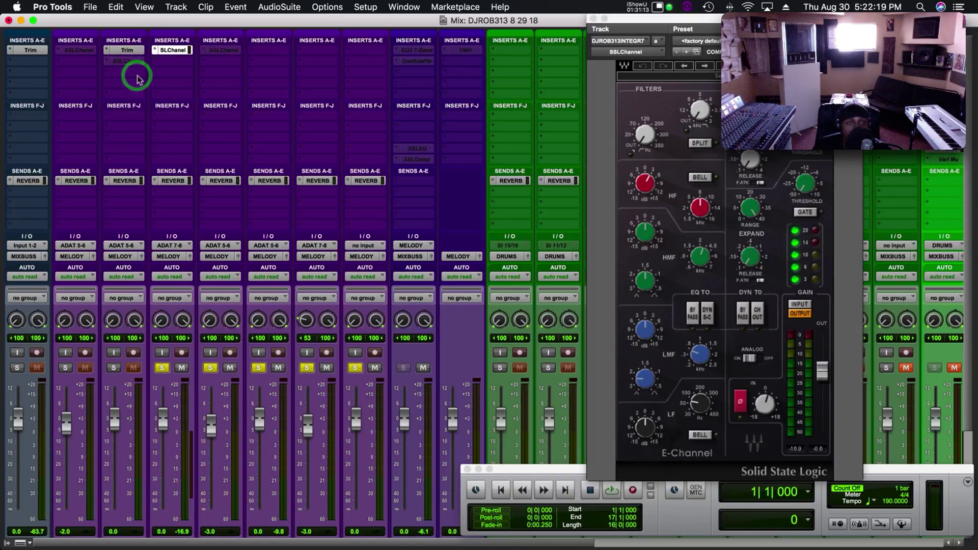
{"action": "left_click", "coordinate": [114, 368]}
{"action": "key", "text": "space"}
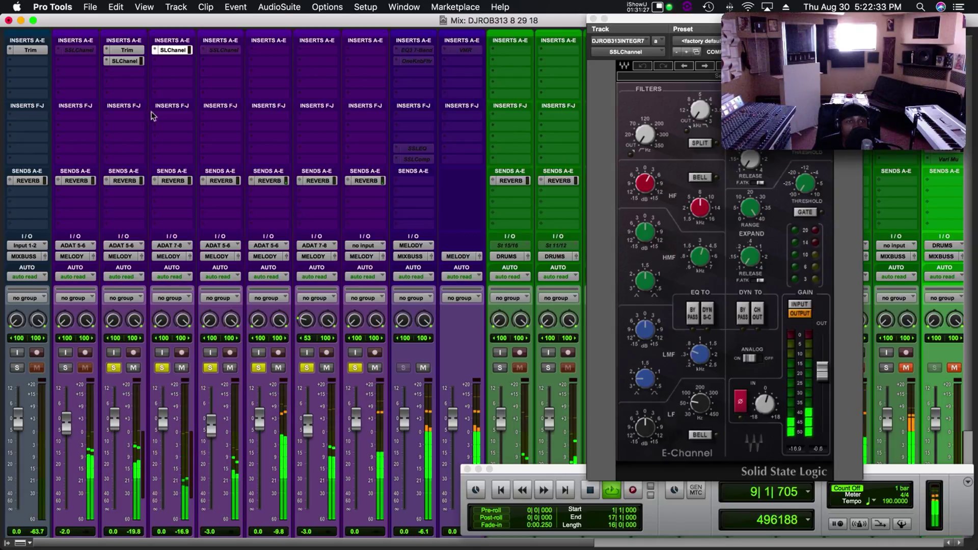
Check track 3's SSLChannel settings during playback, close the plug-in and stop playback
{"action": "left_click", "coordinate": [125, 65]}
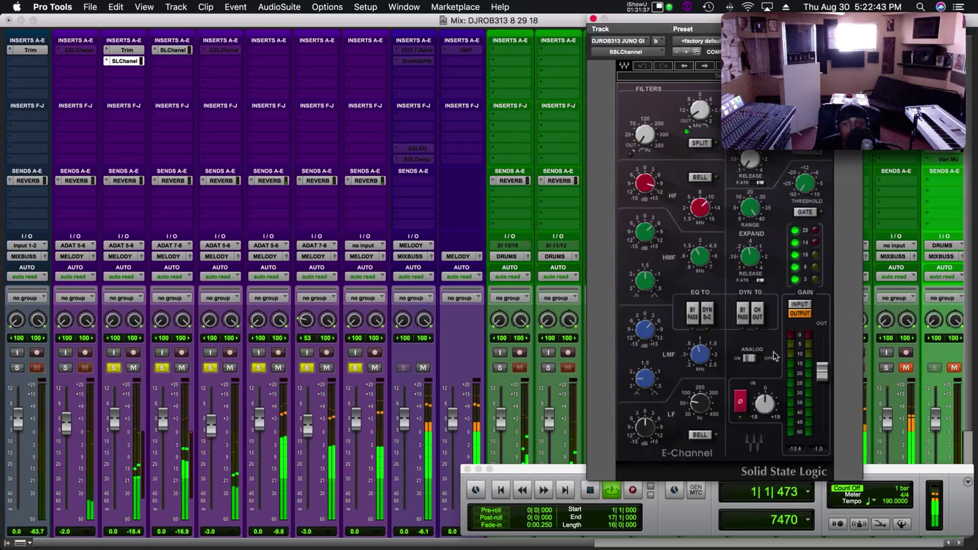
{"action": "left_click", "coordinate": [594, 19]}
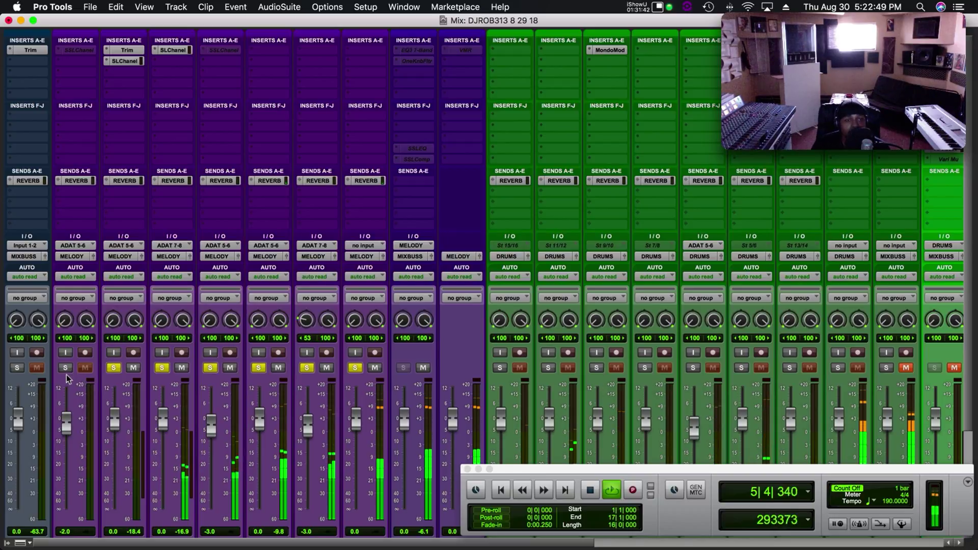
{"action": "key", "text": "space"}
Commit melody track 4 up to its SSLChannel insert
{"action": "right_click", "coordinate": [169, 51]}
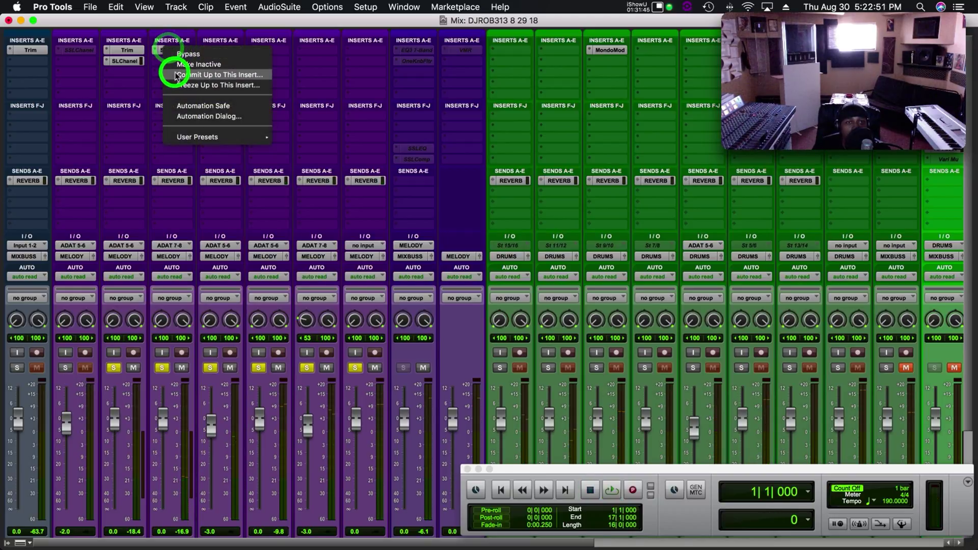
{"action": "left_click", "coordinate": [176, 75]}
{"action": "key", "text": "Return"}
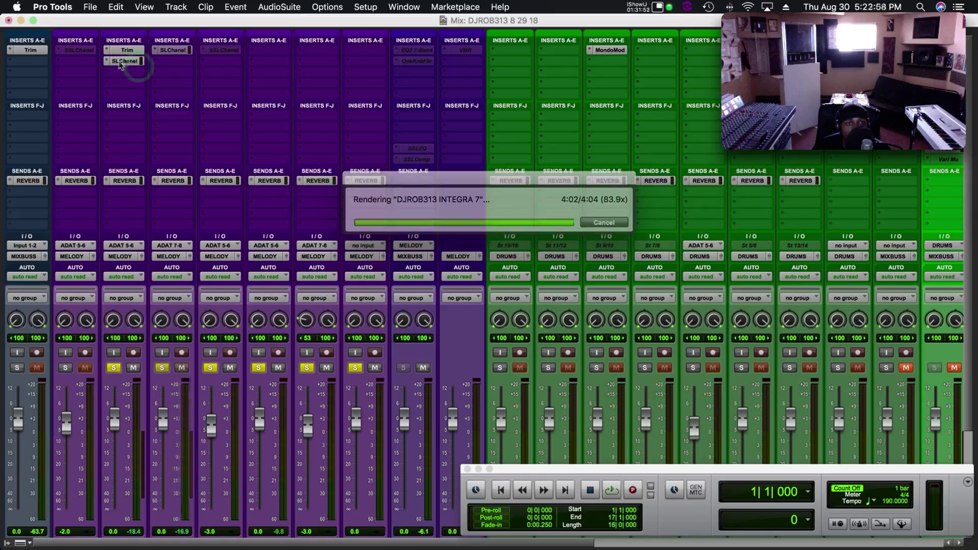
Commit melody track 3 up to its SSLChannel insert and solo track 4 again
{"action": "right_click", "coordinate": [121, 63]}
{"action": "left_click", "coordinate": [139, 86]}
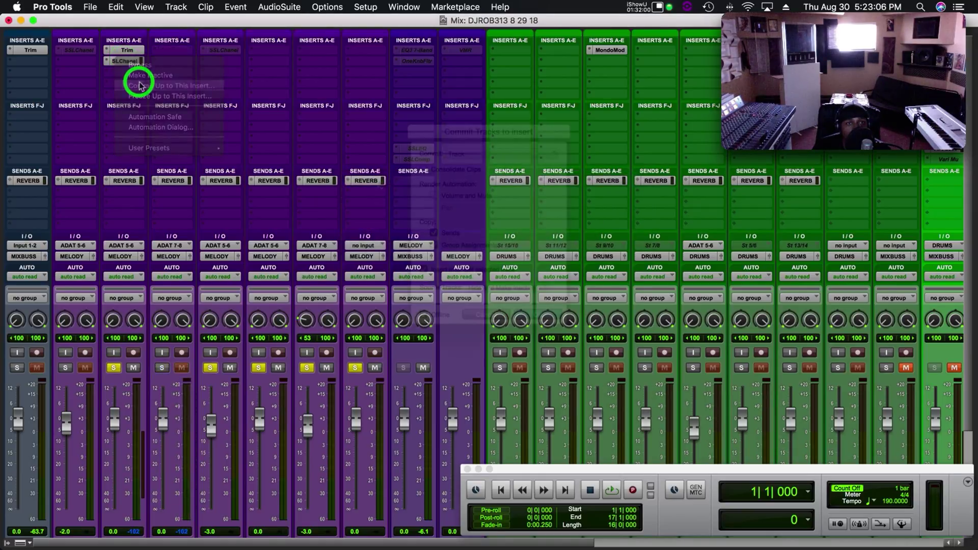
{"action": "left_click", "coordinate": [538, 314]}
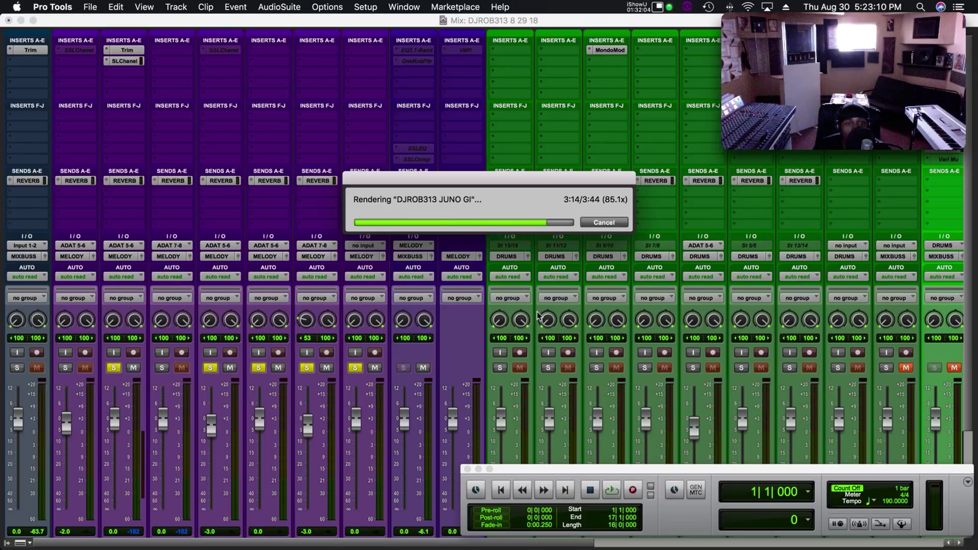
{"action": "left_click", "coordinate": [162, 368]}
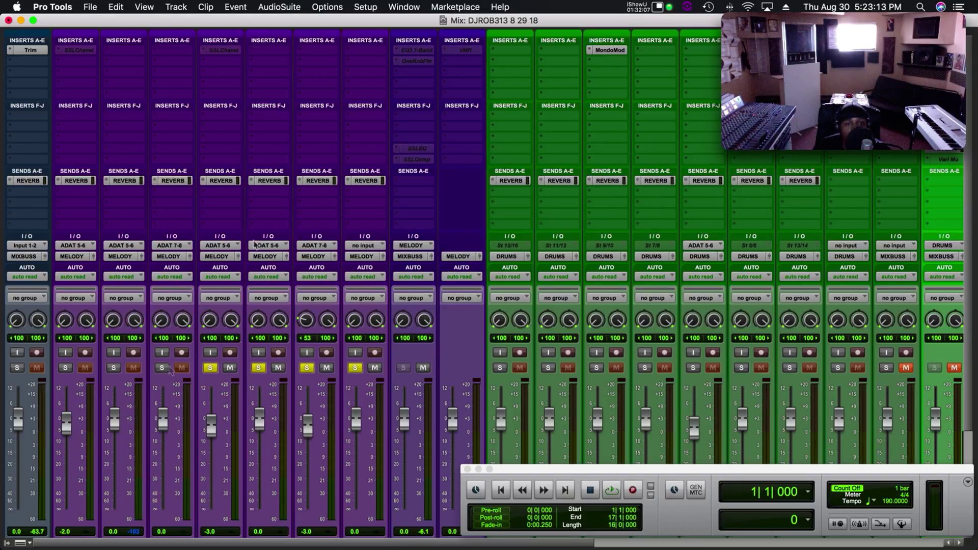
Solo melody tracks 2 and 3 together with the already soloed melody tracks and start playback
{"action": "left_click", "coordinate": [114, 368]}
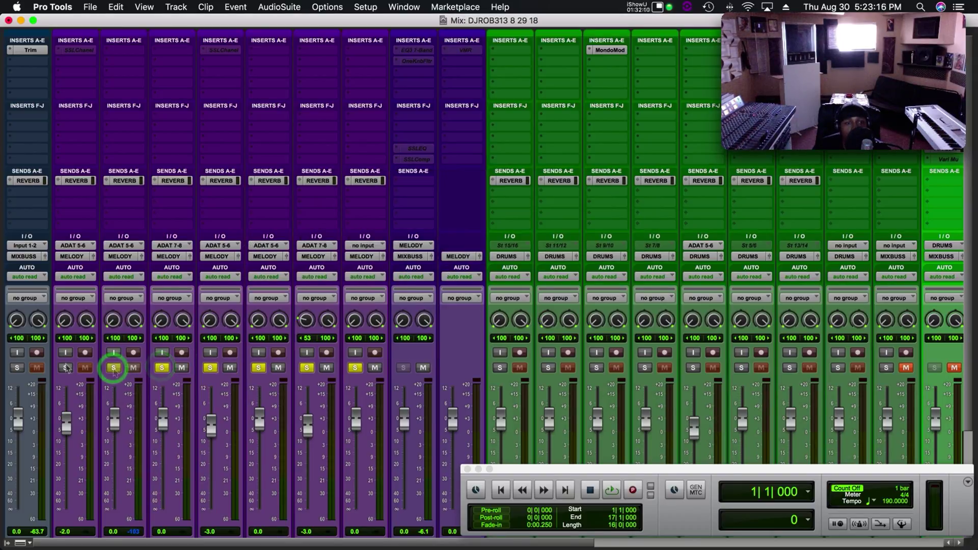
{"action": "key", "text": "space"}
{"action": "left_click", "coordinate": [65, 368]}
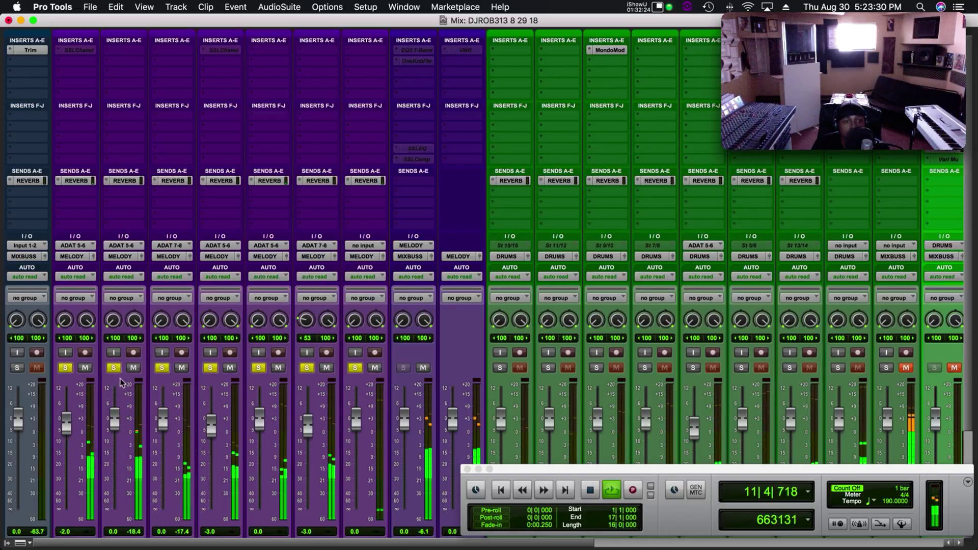
Mute melody tracks 3 to 6 and 8 during playback, leaving tracks 2 and 7 audible, and stop playback
{"action": "left_click", "coordinate": [133, 368]}
{"action": "left_click", "coordinate": [182, 368]}
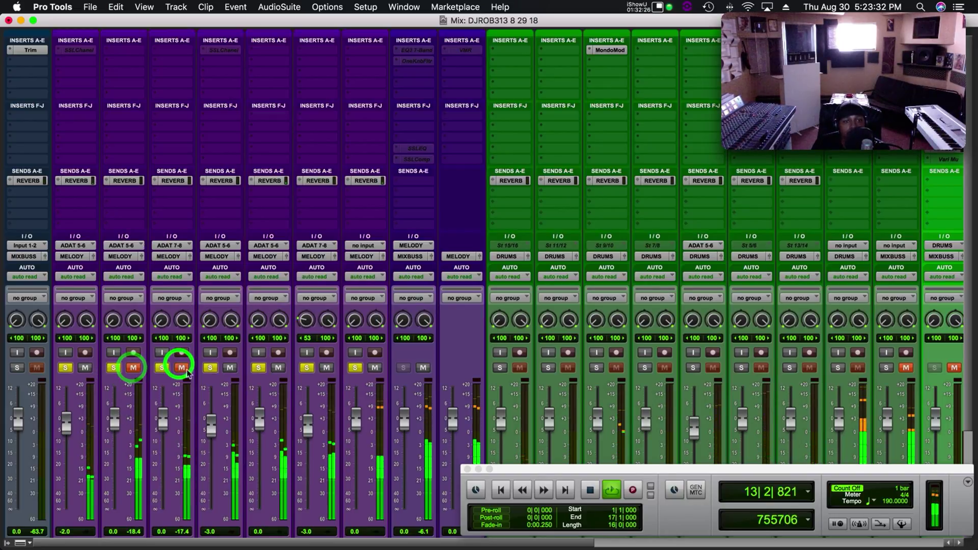
{"action": "left_click", "coordinate": [230, 367]}
{"action": "left_click", "coordinate": [278, 368]}
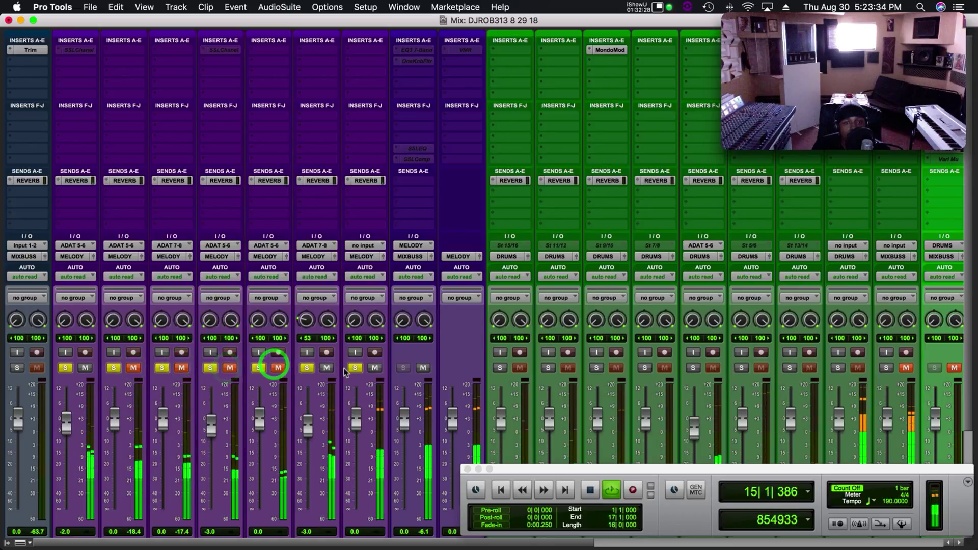
{"action": "left_click", "coordinate": [375, 368]}
{"action": "key", "text": "space"}
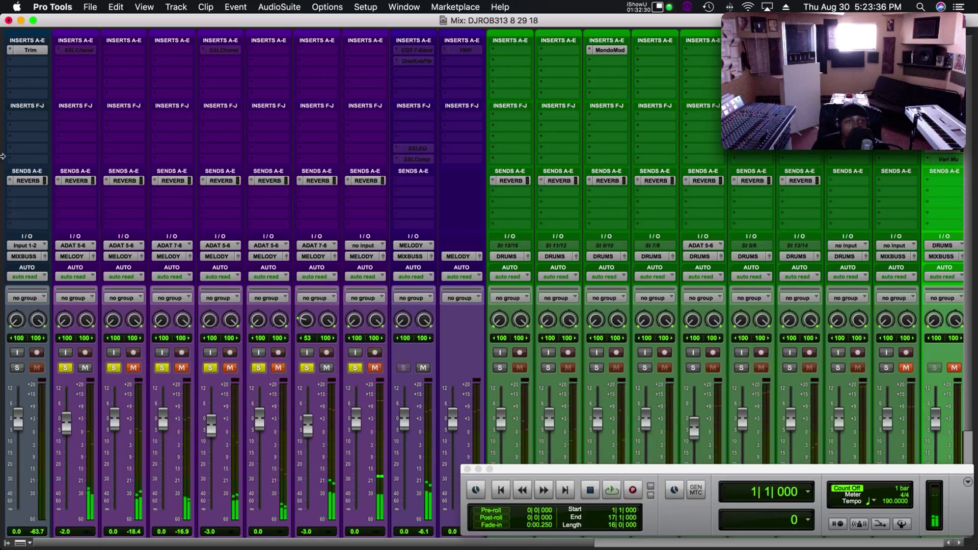
Make the SSLChannel insert on melody track 2 active and open its plug-in window
{"action": "scroll", "coordinate": [214, 207], "scroll_direction": "down", "scroll_amount": 3}
{"action": "scroll", "coordinate": [164, 193], "scroll_direction": "up", "scroll_amount": 3}
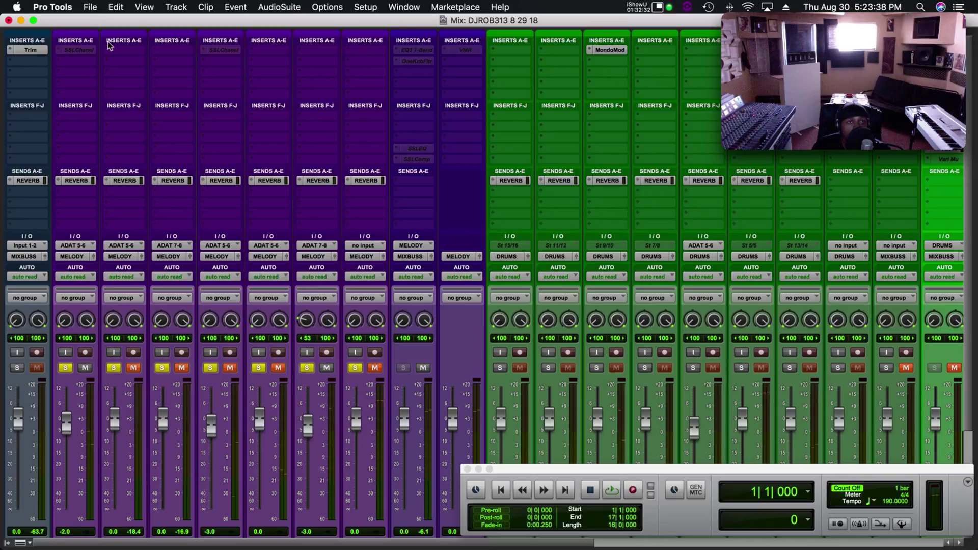
{"action": "right_click", "coordinate": [71, 50]}
{"action": "left_click", "coordinate": [79, 62]}
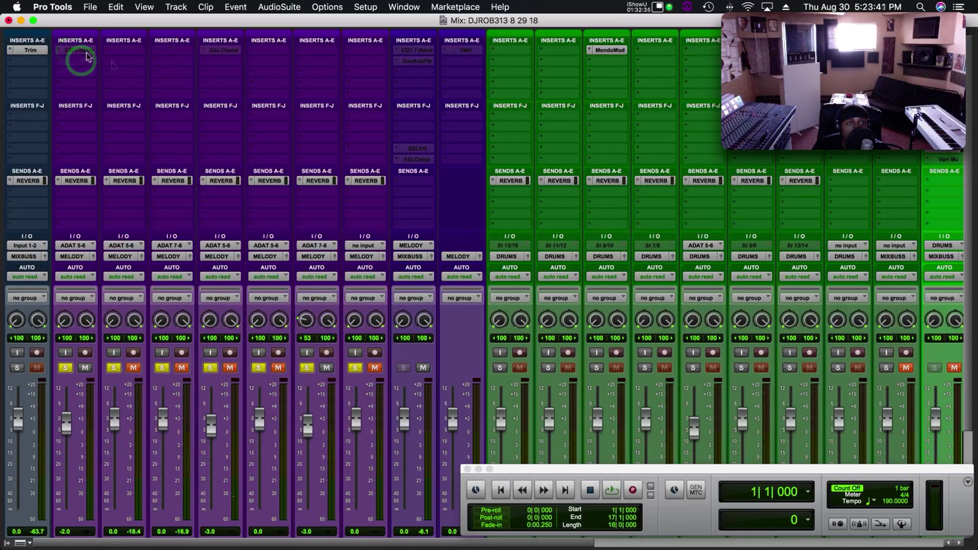
{"action": "left_click", "coordinate": [84, 51]}
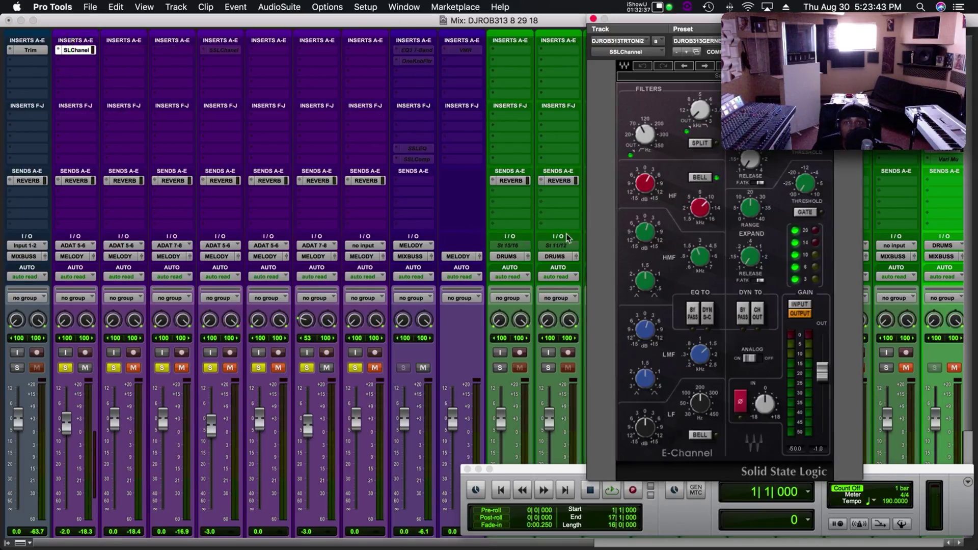
Check melody track 2's SSLChannel settings during playback, close the plug-in and stop playback
{"action": "key", "text": "space"}
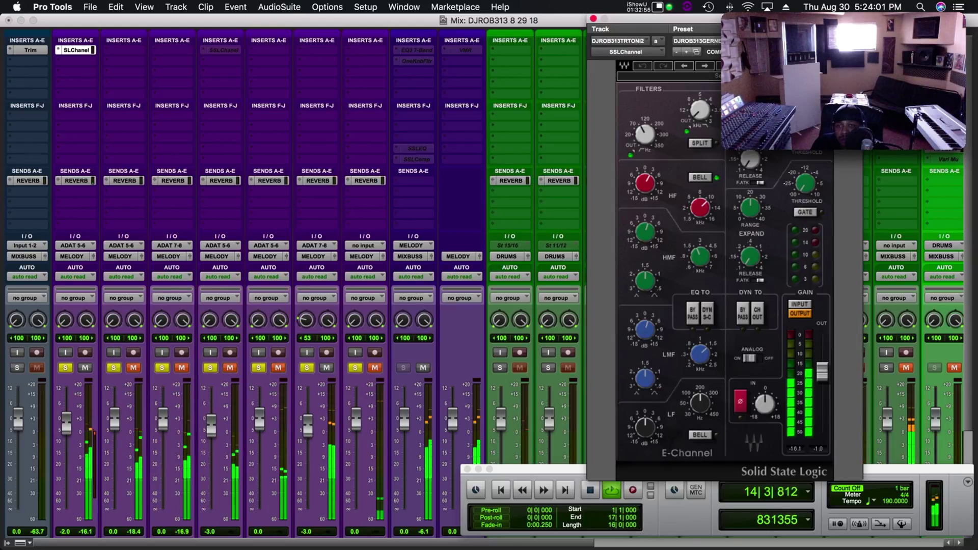
{"action": "left_click", "coordinate": [591, 19]}
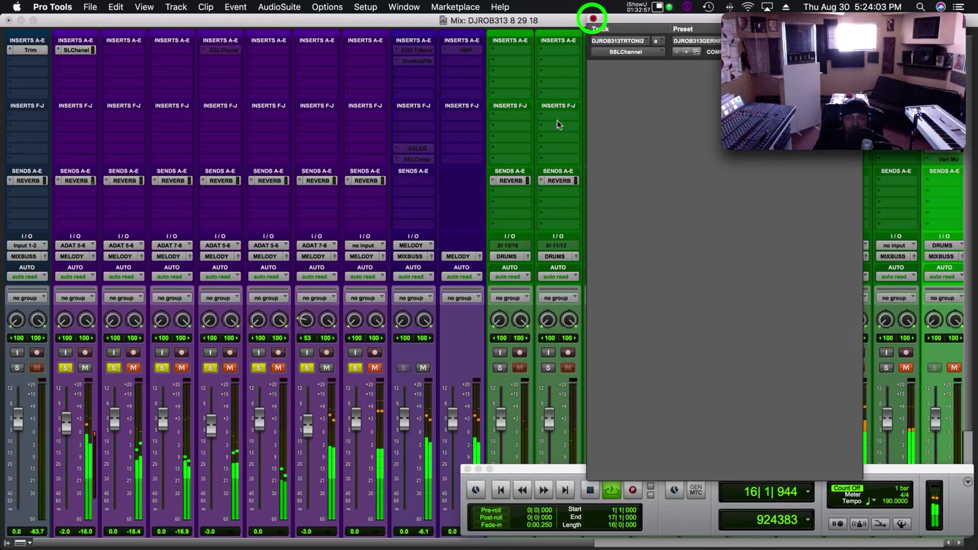
{"action": "key", "text": "space"}
Unmute melody tracks 3 to 6 and 8 and play the melody tracks briefly
{"action": "left_click", "coordinate": [131, 374]}
{"action": "left_click", "coordinate": [133, 369]}
{"action": "left_click", "coordinate": [181, 368]}
{"action": "left_click", "coordinate": [230, 368]}
{"action": "left_click", "coordinate": [278, 368]}
{"action": "left_click", "coordinate": [375, 368]}
{"action": "key", "text": "space"}
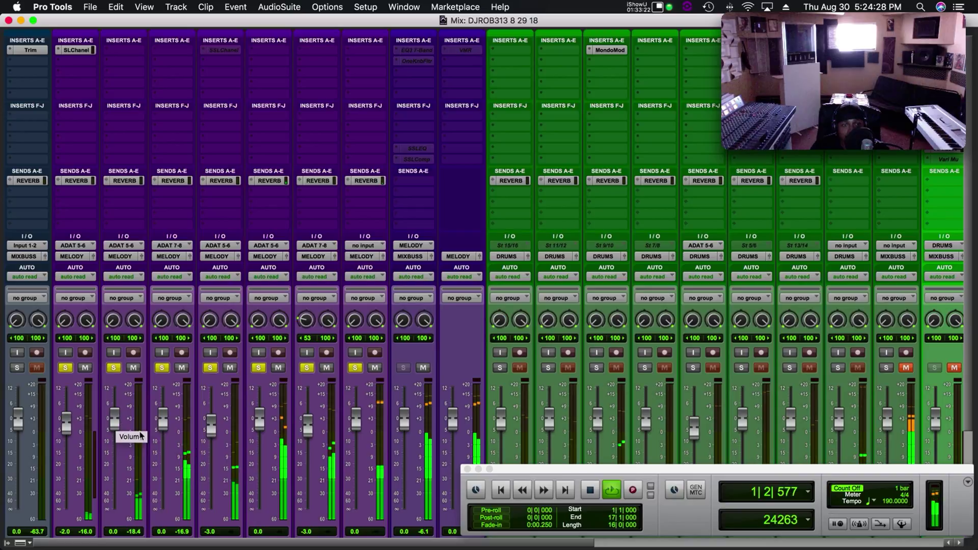
{"action": "key", "text": "space"}
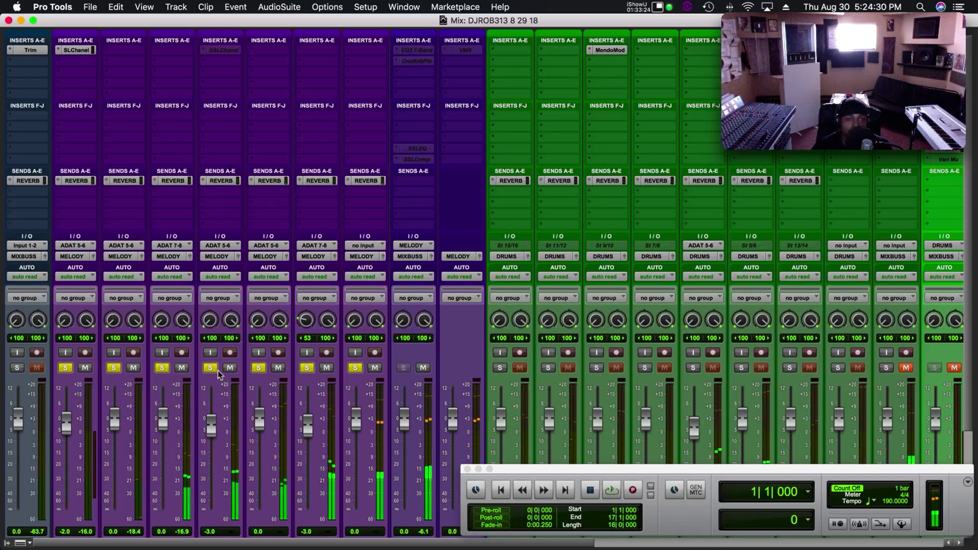
Solo only melody track 5, start playback, and make its SSLChannel insert active with the plug-in open
{"action": "left_click", "coordinate": [211, 369]}
{"action": "left_click", "coordinate": [211, 369], "text": "super"}
{"action": "key", "text": "space"}
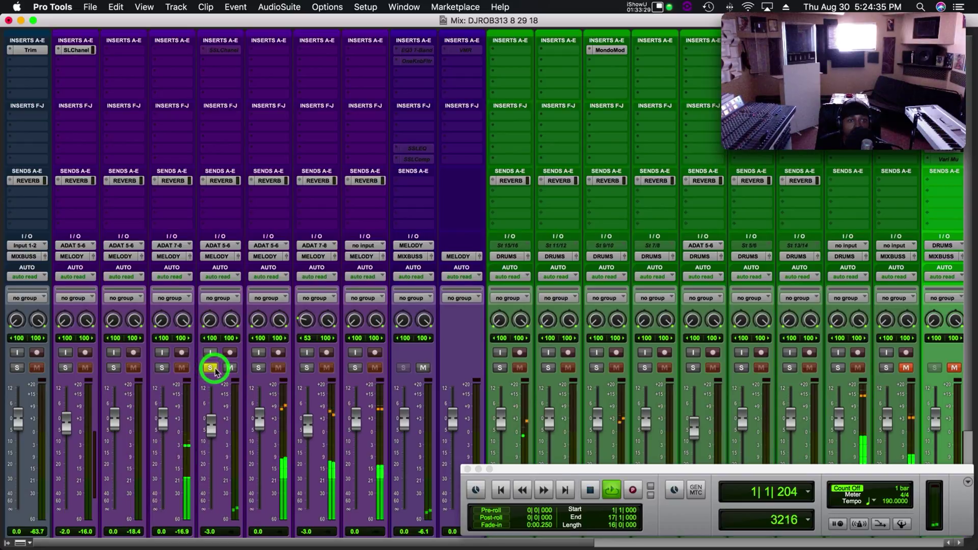
{"action": "right_click", "coordinate": [218, 45]}
{"action": "left_click", "coordinate": [238, 62]}
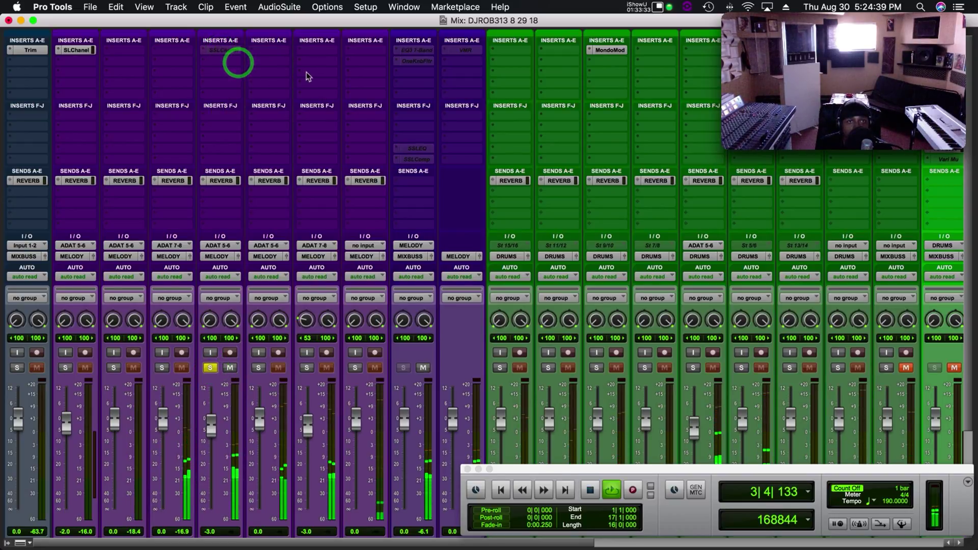
{"action": "left_click", "coordinate": [218, 51]}
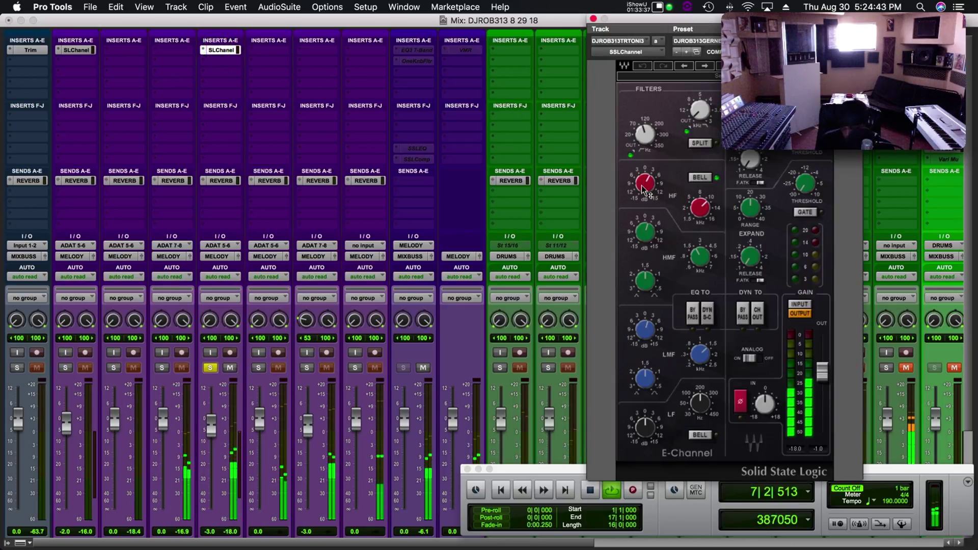
On track 5's SSLChannel, switch off HF Bell, zero the HF gain and set the high-pass filter to about 120 Hz
{"action": "left_click", "coordinate": [698, 178]}
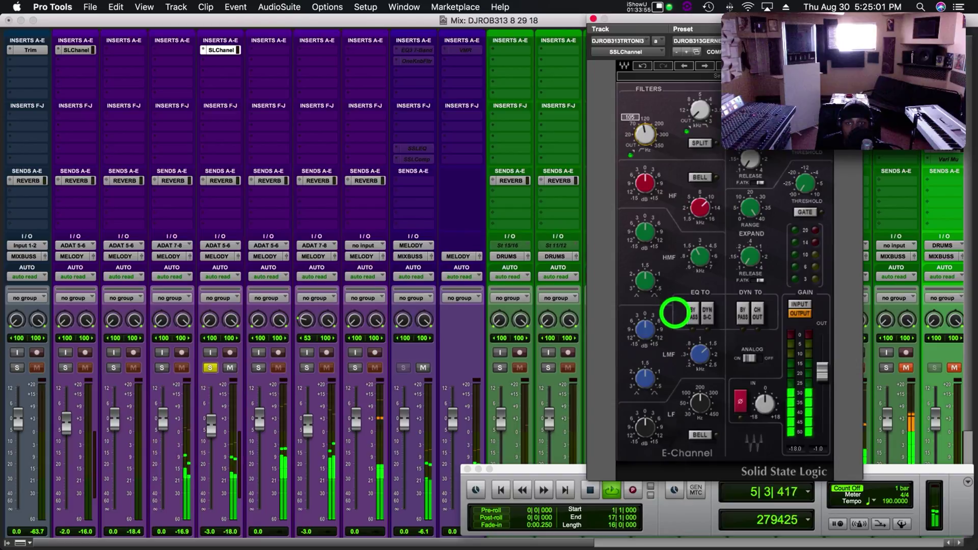
{"action": "left_click_drag", "start_coordinate": [651, 145], "coordinate": [647, 125]}
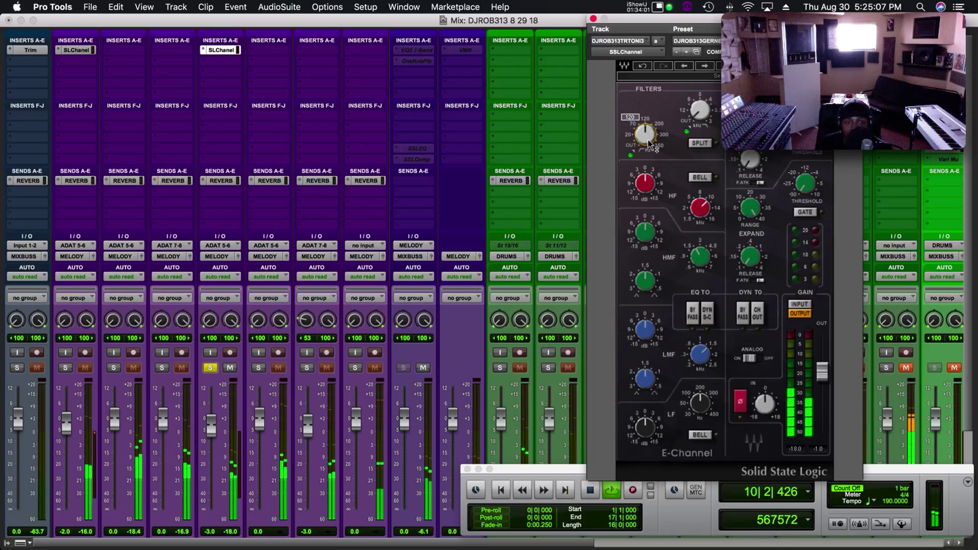
{"action": "left_click", "coordinate": [595, 19]}
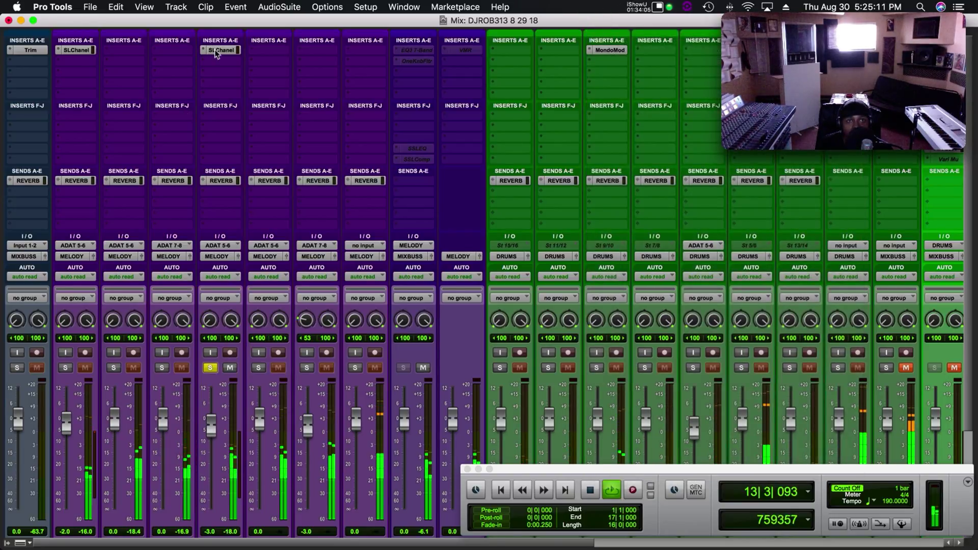
Compare melody track 5 with its SSLChannel insert bypassed and enabled during playback
{"action": "left_click", "coordinate": [215, 50]}
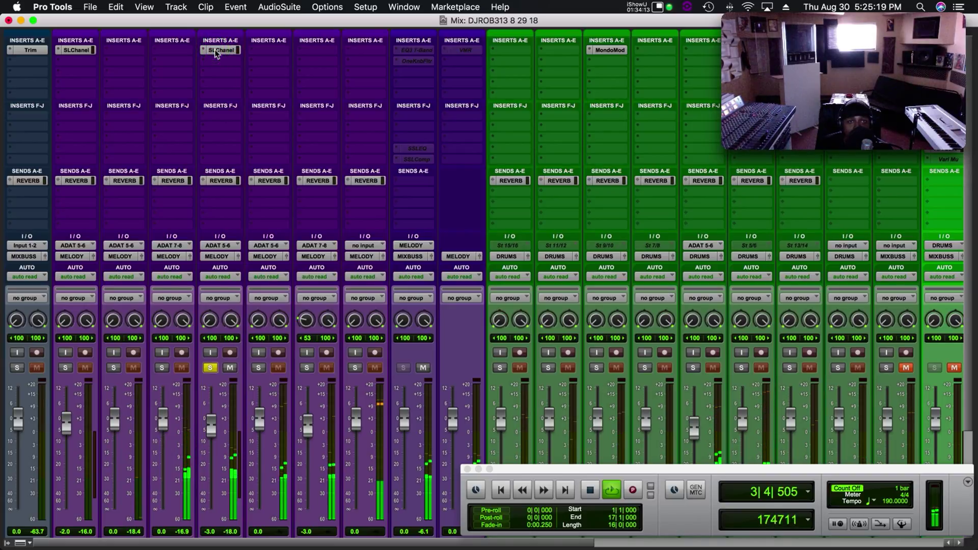
{"action": "left_click", "coordinate": [215, 51]}
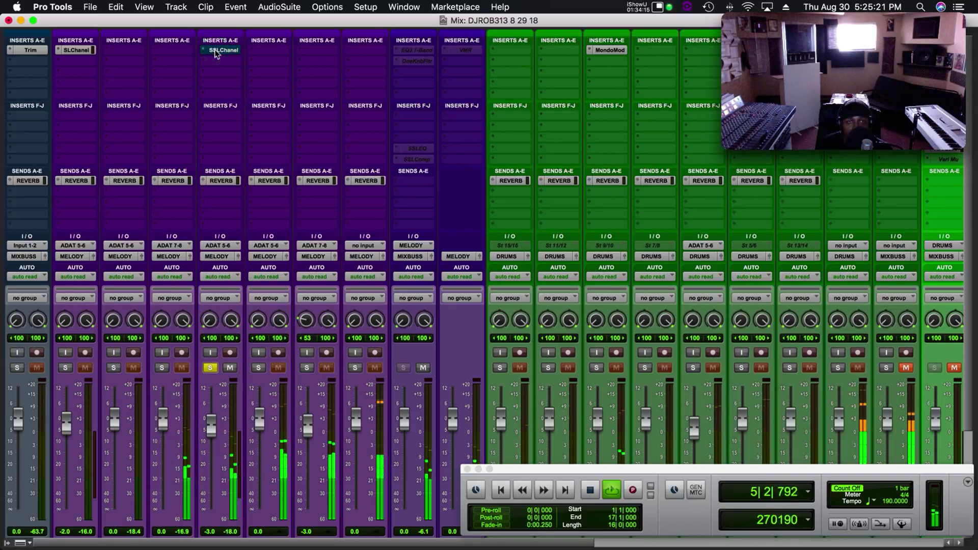
{"action": "left_click", "coordinate": [215, 51]}
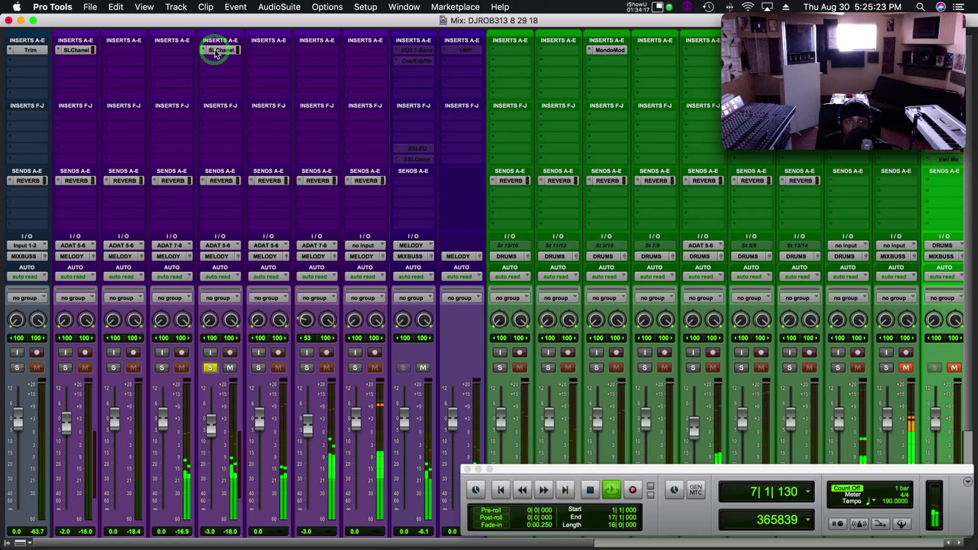
{"action": "key", "text": "space"}
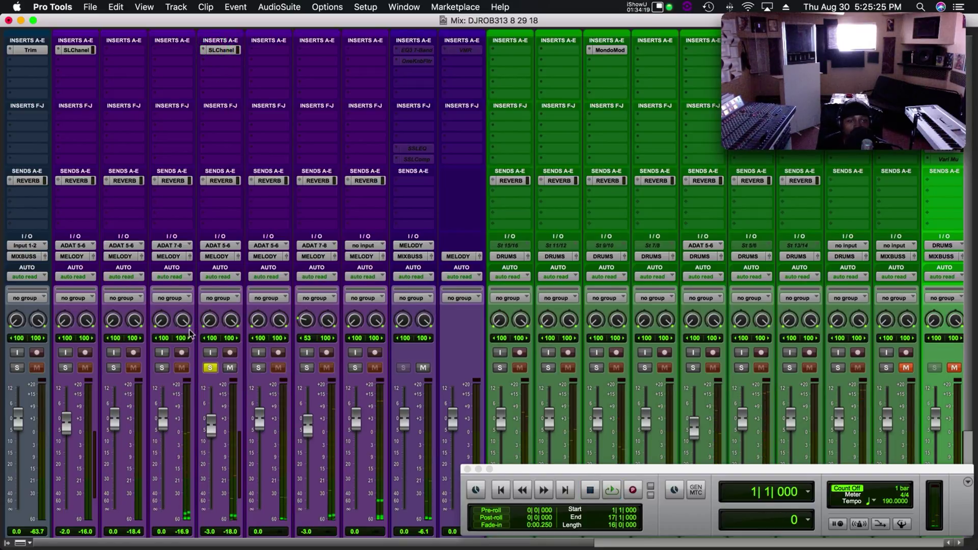
Clear melody track 5's solo and adjust its SSLChannel HF gain up and down while the full mix plays
{"action": "left_click", "coordinate": [212, 370]}
{"action": "key", "text": "space"}
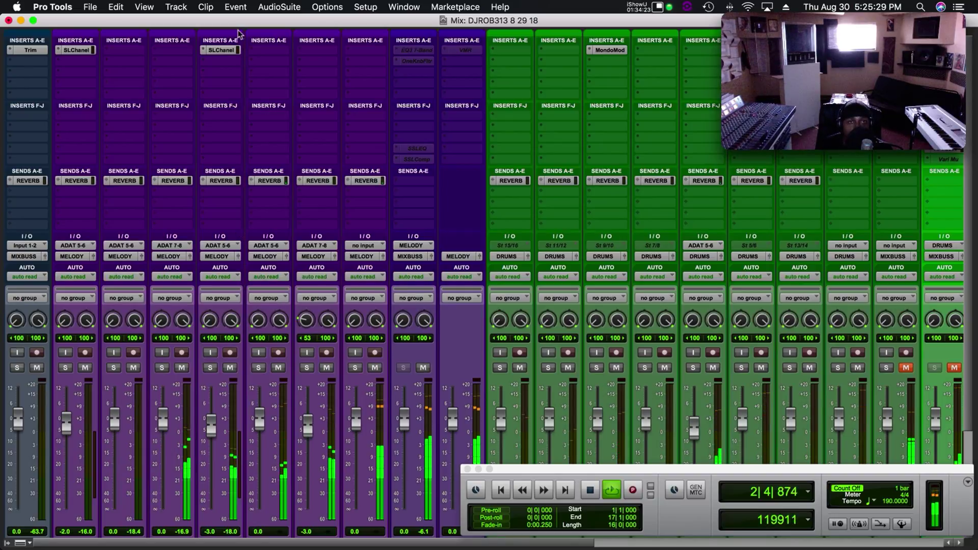
{"action": "left_click", "coordinate": [227, 50]}
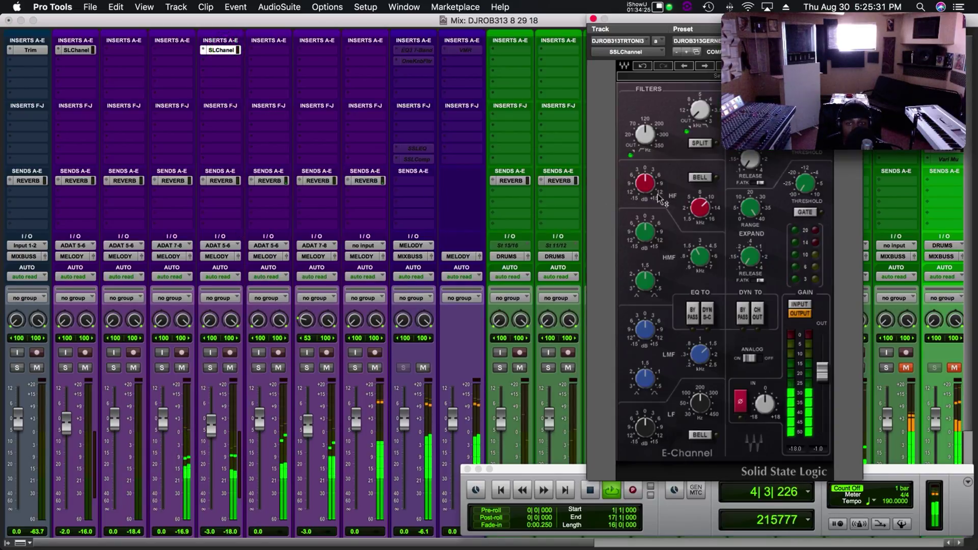
{"action": "left_click_drag", "start_coordinate": [648, 180], "coordinate": [651, 144]}
{"action": "mouse_move", "coordinate": [650, 188]}
{"action": "left_mouse_down"}
{"action": "mouse_move", "coordinate": [638, 182]}
{"action": "mouse_move", "coordinate": [652, 205]}
{"action": "left_mouse_up"}
{"action": "left_click", "coordinate": [594, 18]}
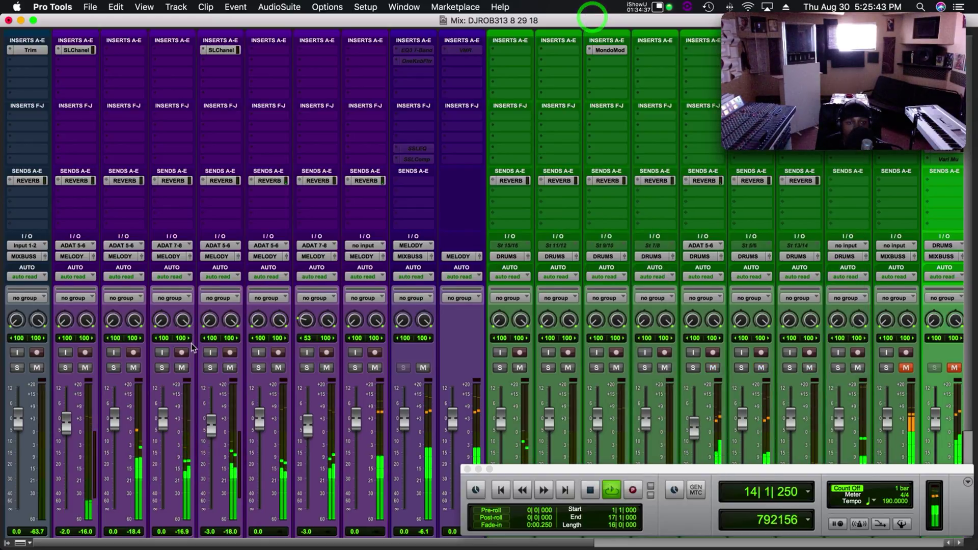
Lower melody track 3's volume to -1.1 dB and stop playback
{"action": "left_click_drag", "start_coordinate": [116, 420], "coordinate": [120, 429]}
{"action": "key", "text": "space"}
Commit melody tracks 5 and 2 up to their SSLChannel inserts
{"action": "right_click", "coordinate": [221, 49]}
{"action": "left_click", "coordinate": [247, 74]}
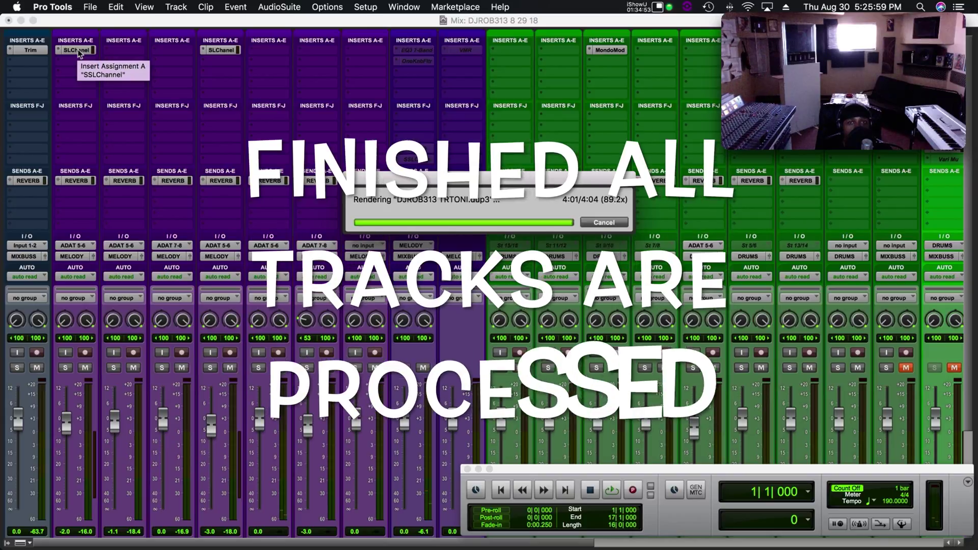
{"action": "right_click", "coordinate": [79, 53]}
{"action": "left_click", "coordinate": [92, 76]}
{"action": "left_click", "coordinate": [533, 315]}
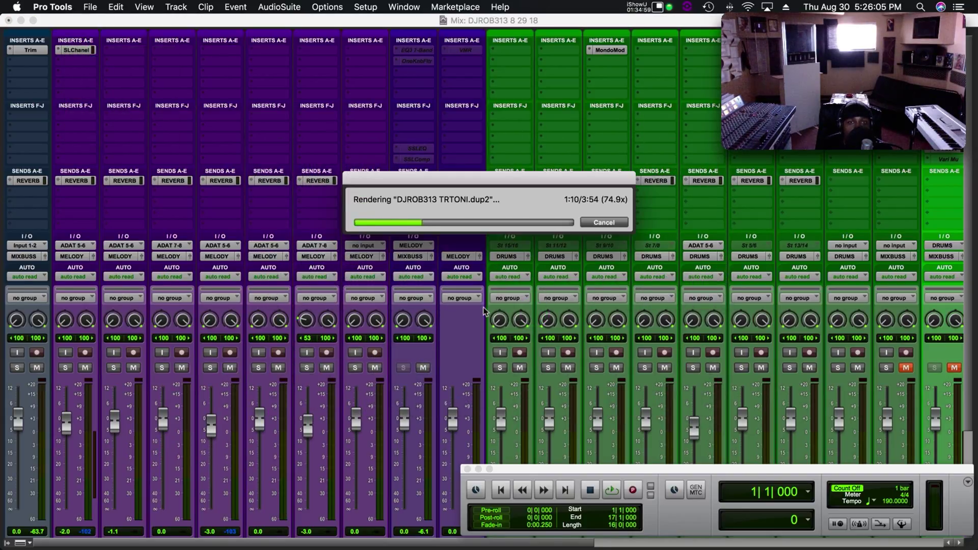